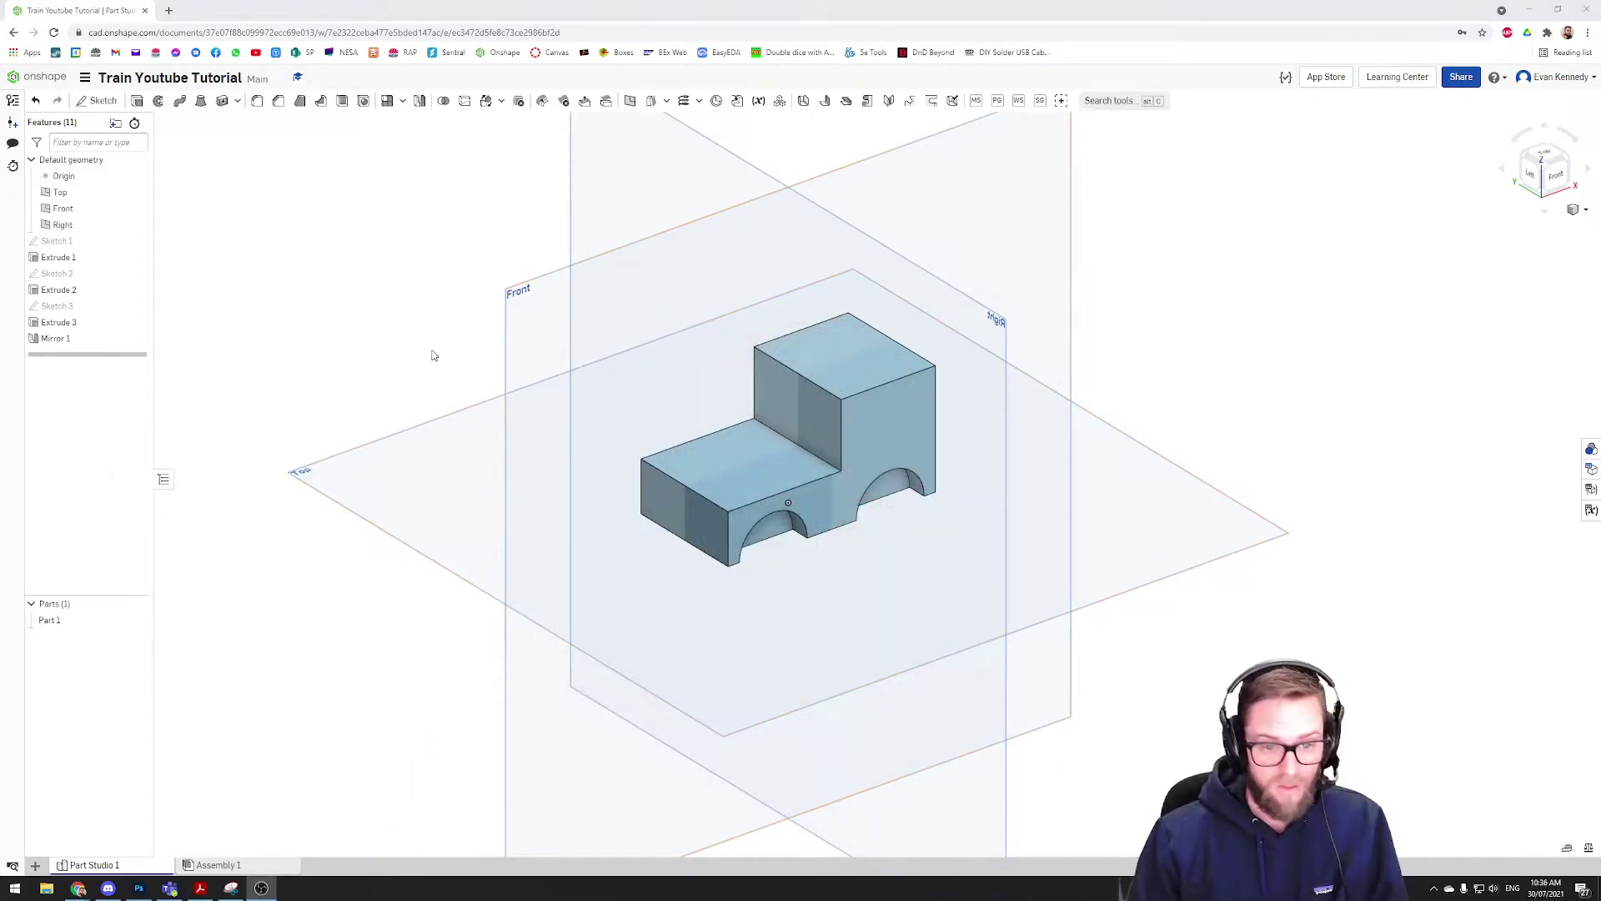
- Hide the origin and the Top, Front and Right planes so only the train body is displayed
scroll(777, 454, "up", 2)
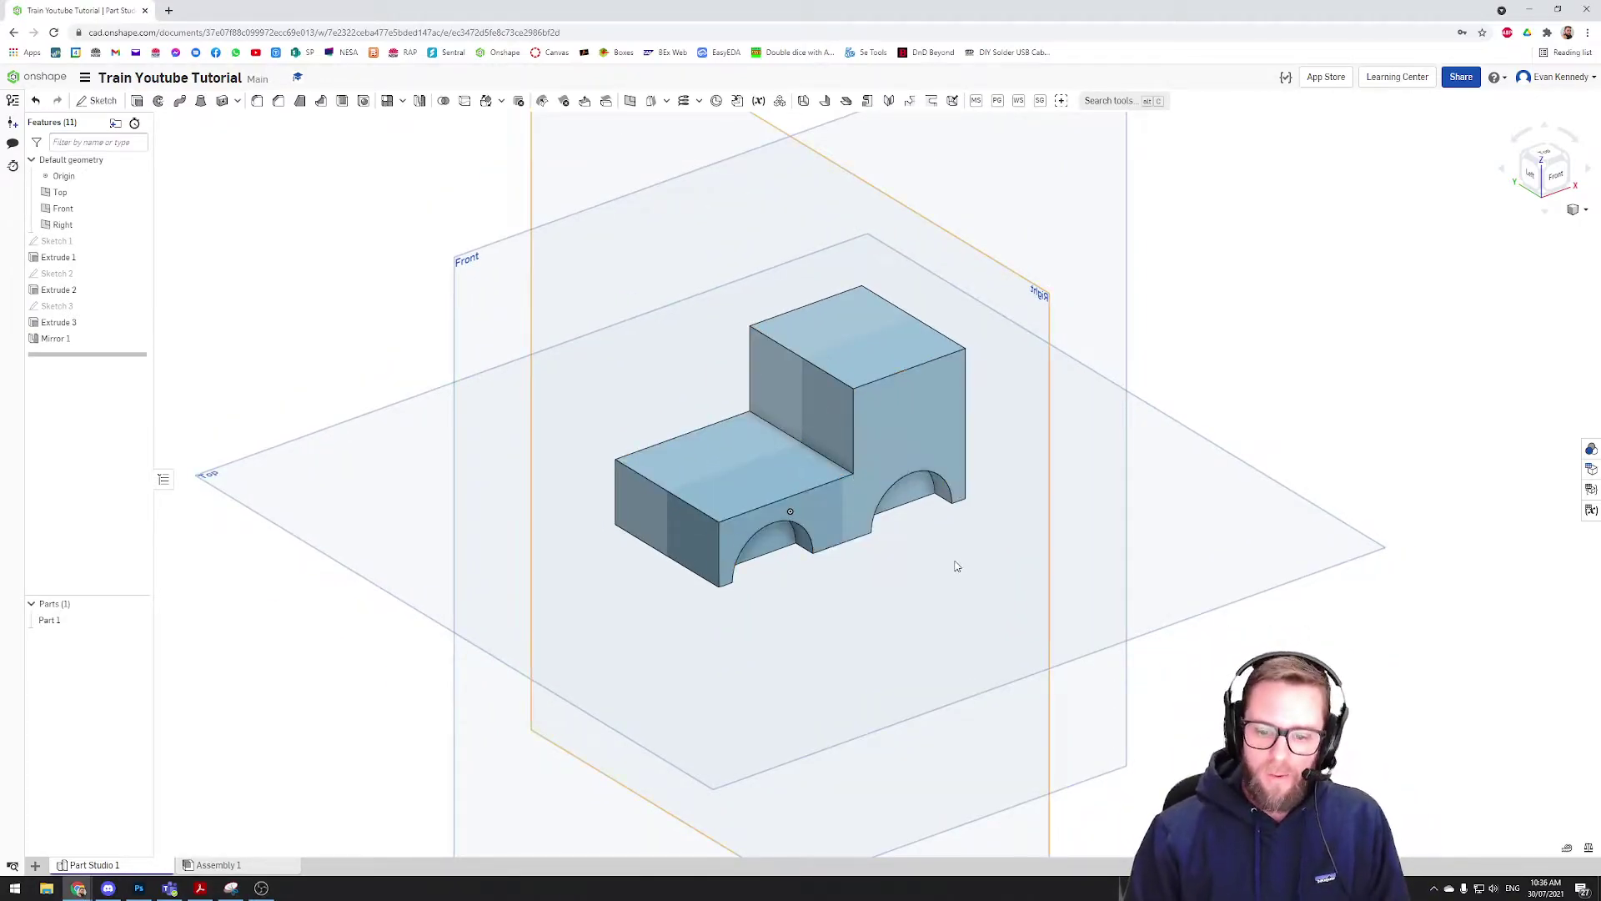
right_click_drag(954, 561, 943, 552)
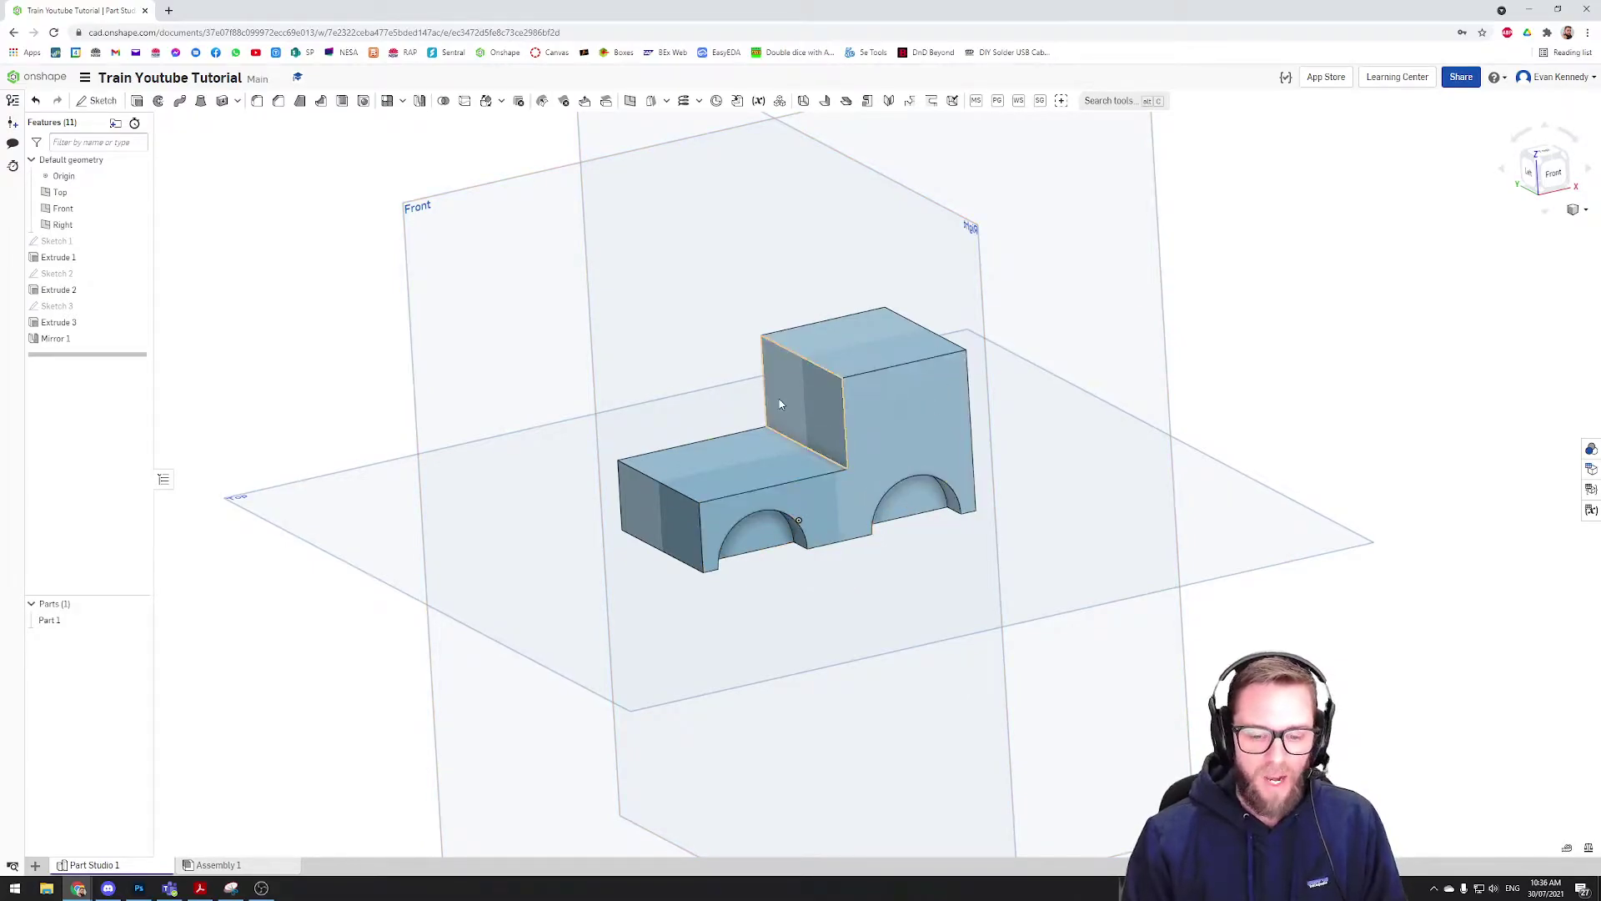
right_click_drag(1398, 275, 1420, 285)
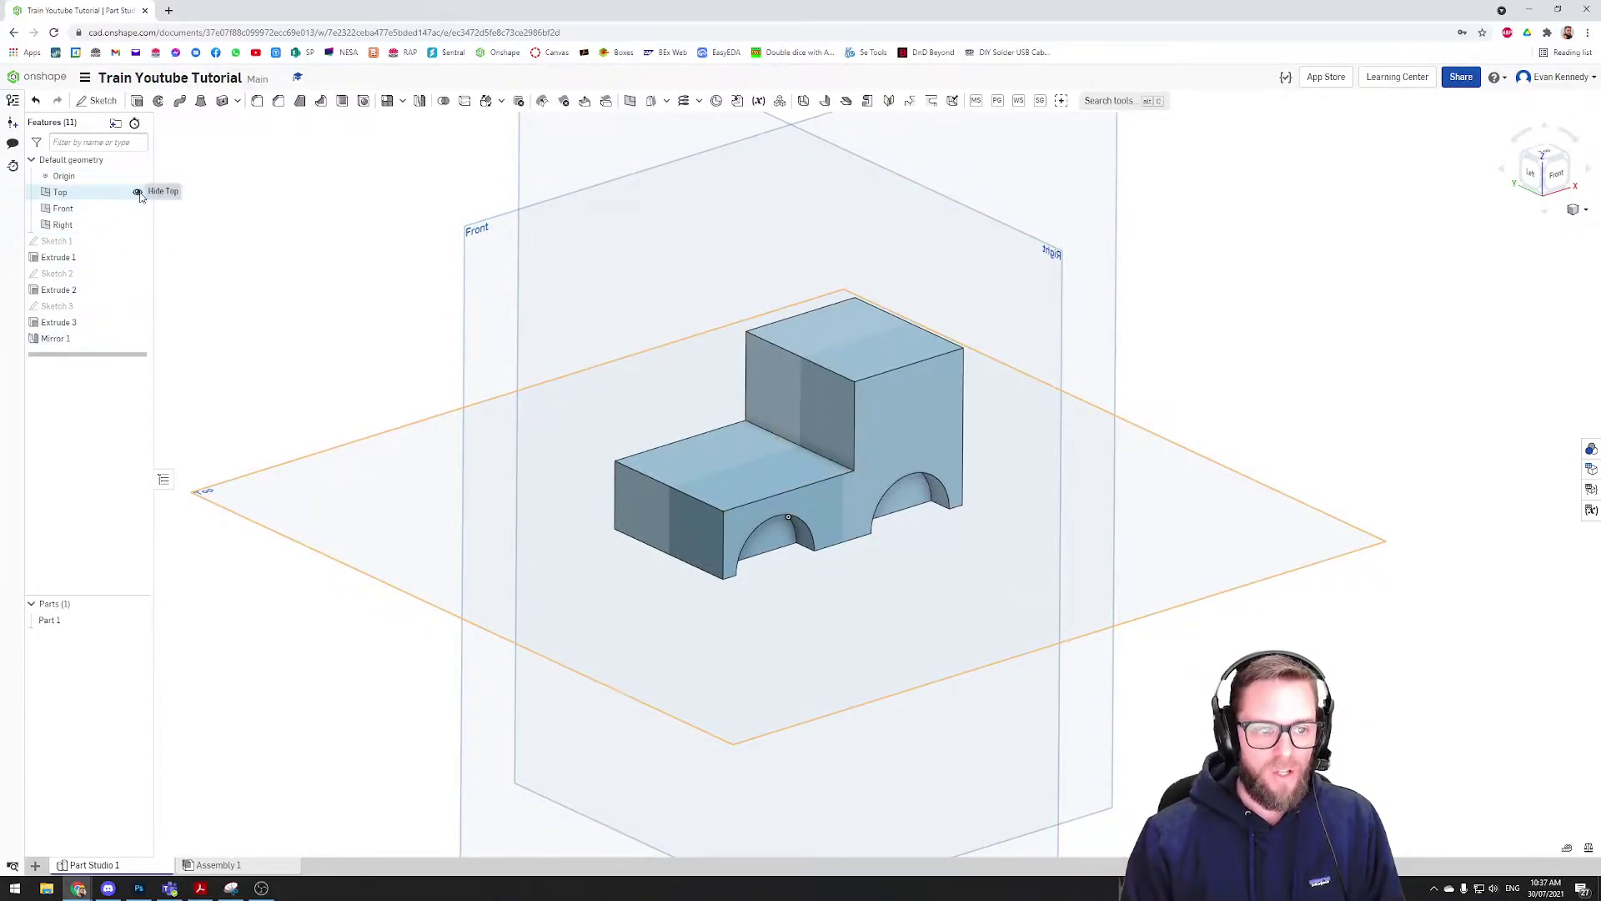
left_click(79, 197)
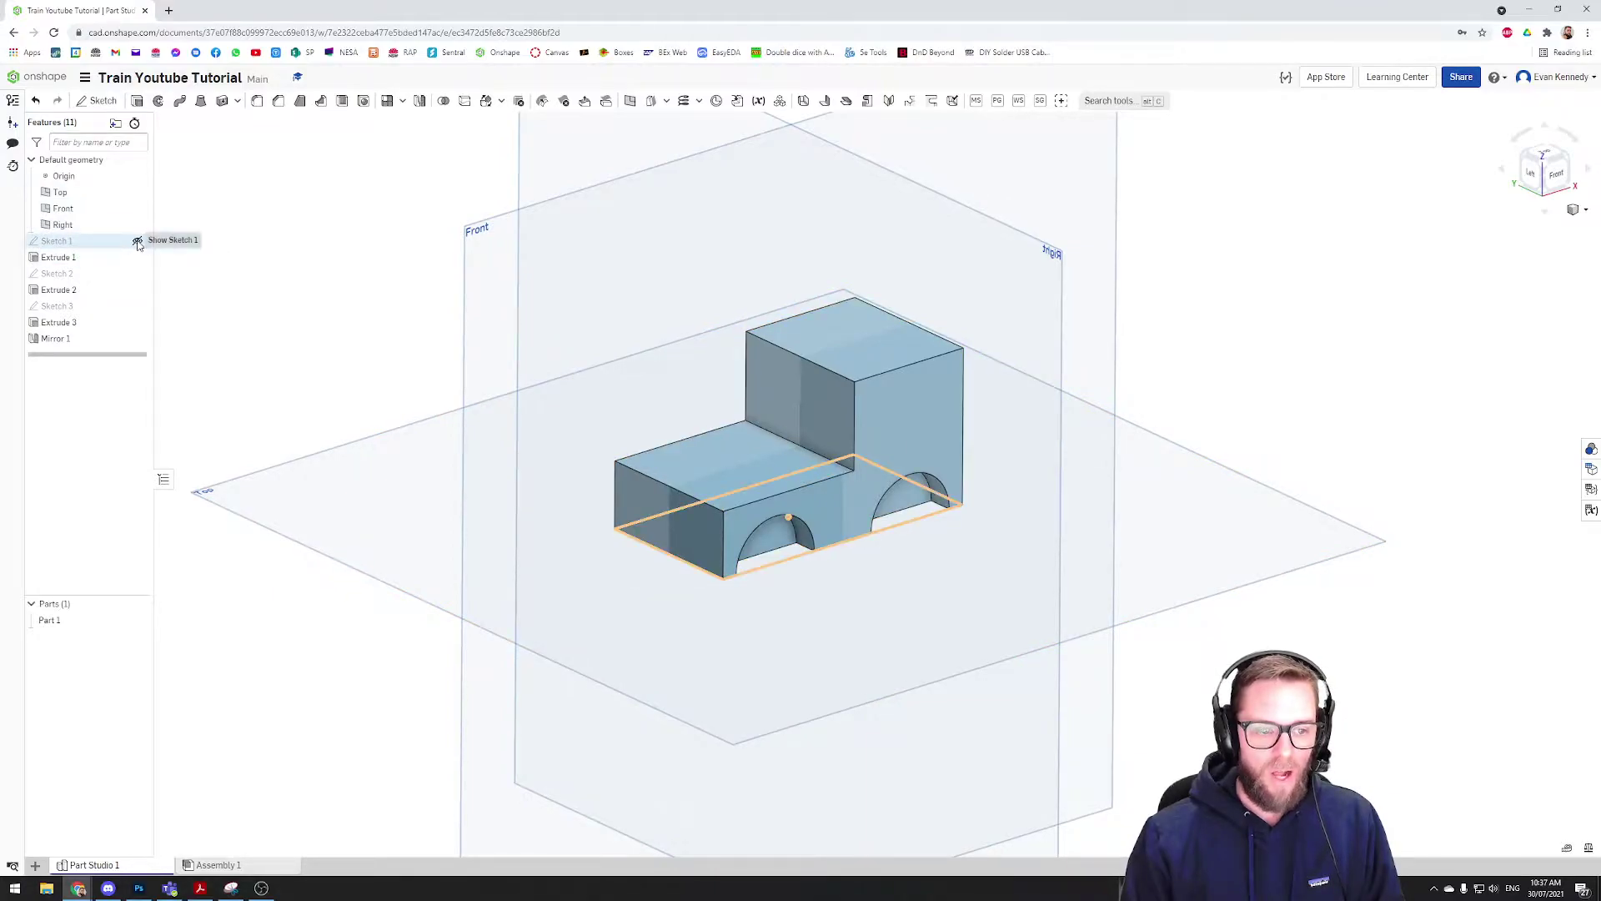
left_click(138, 192)
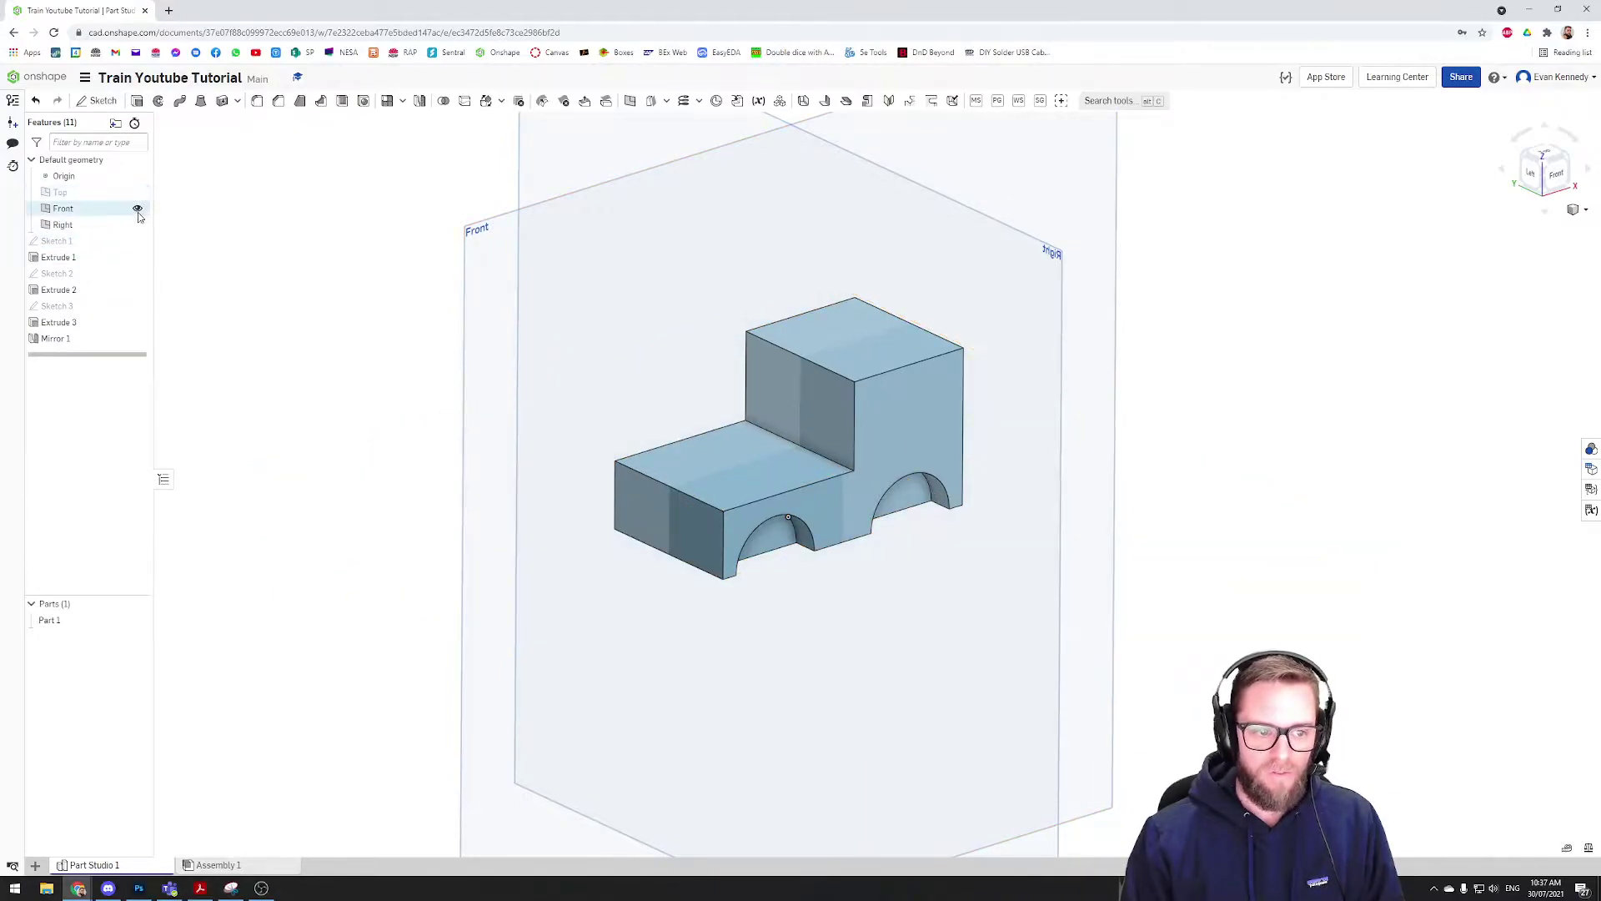
left_click(138, 209)
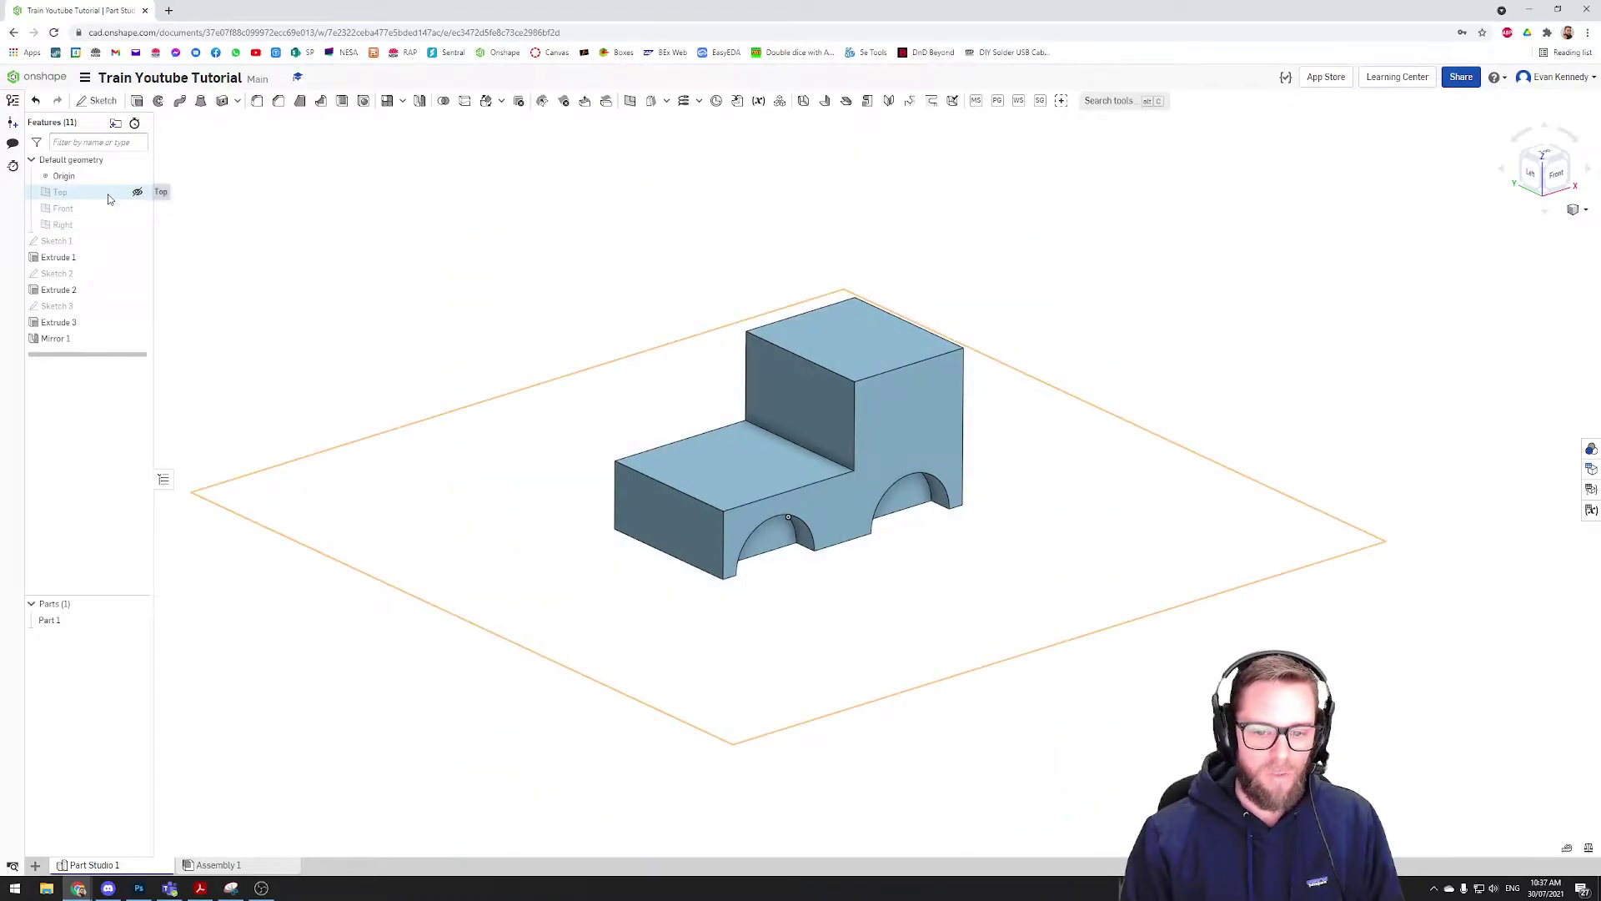
left_click(138, 176)
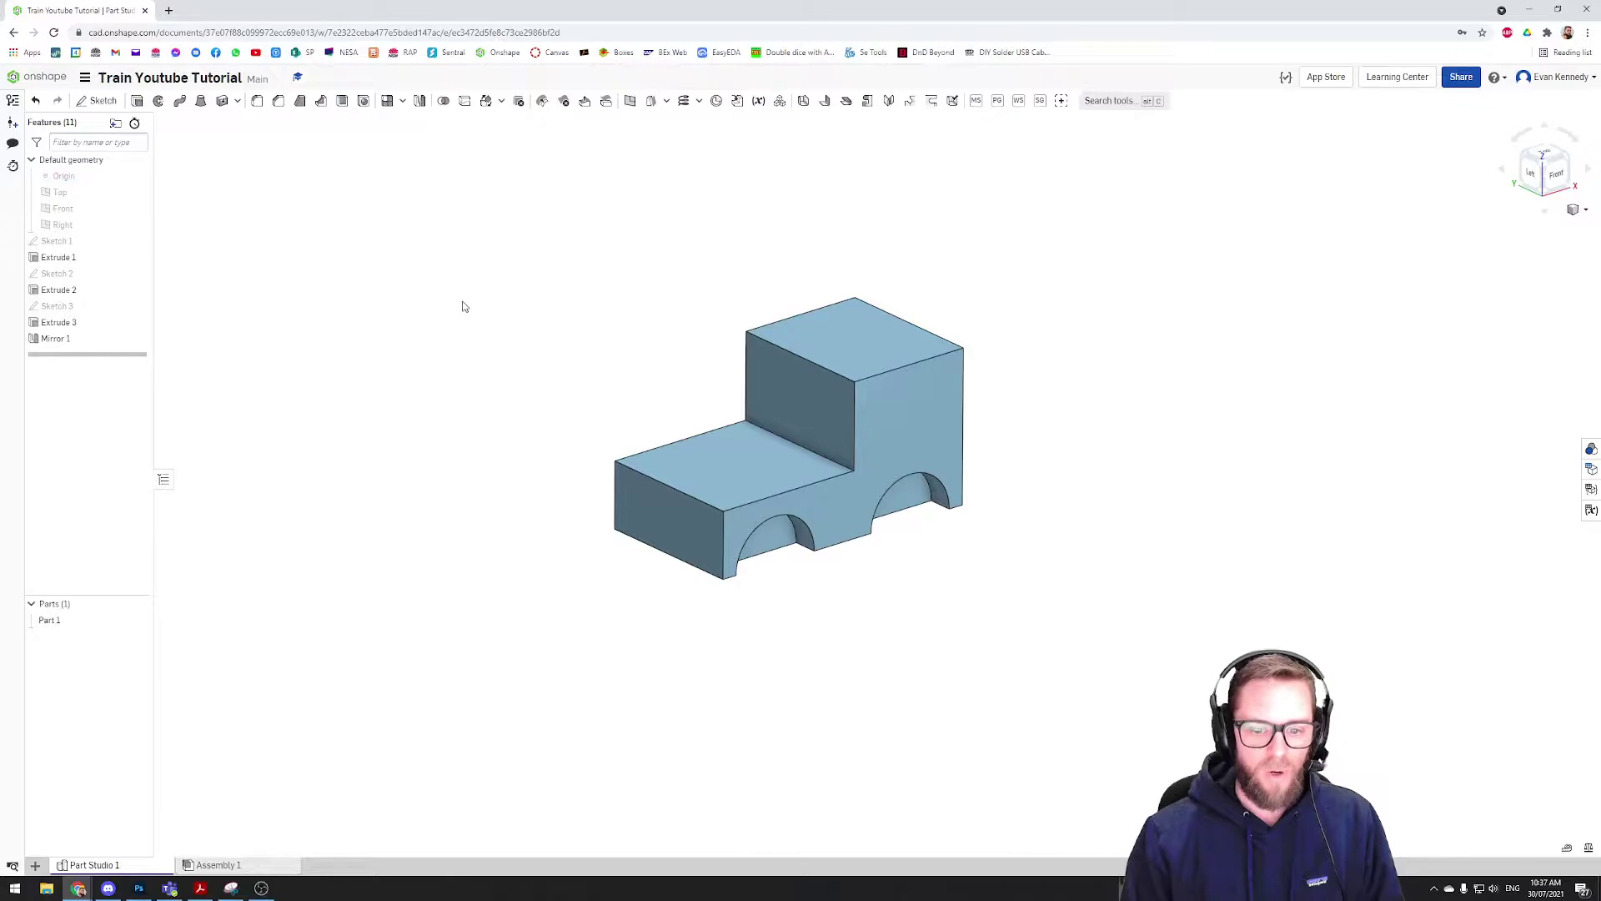
scroll(962, 466, "up", 1)
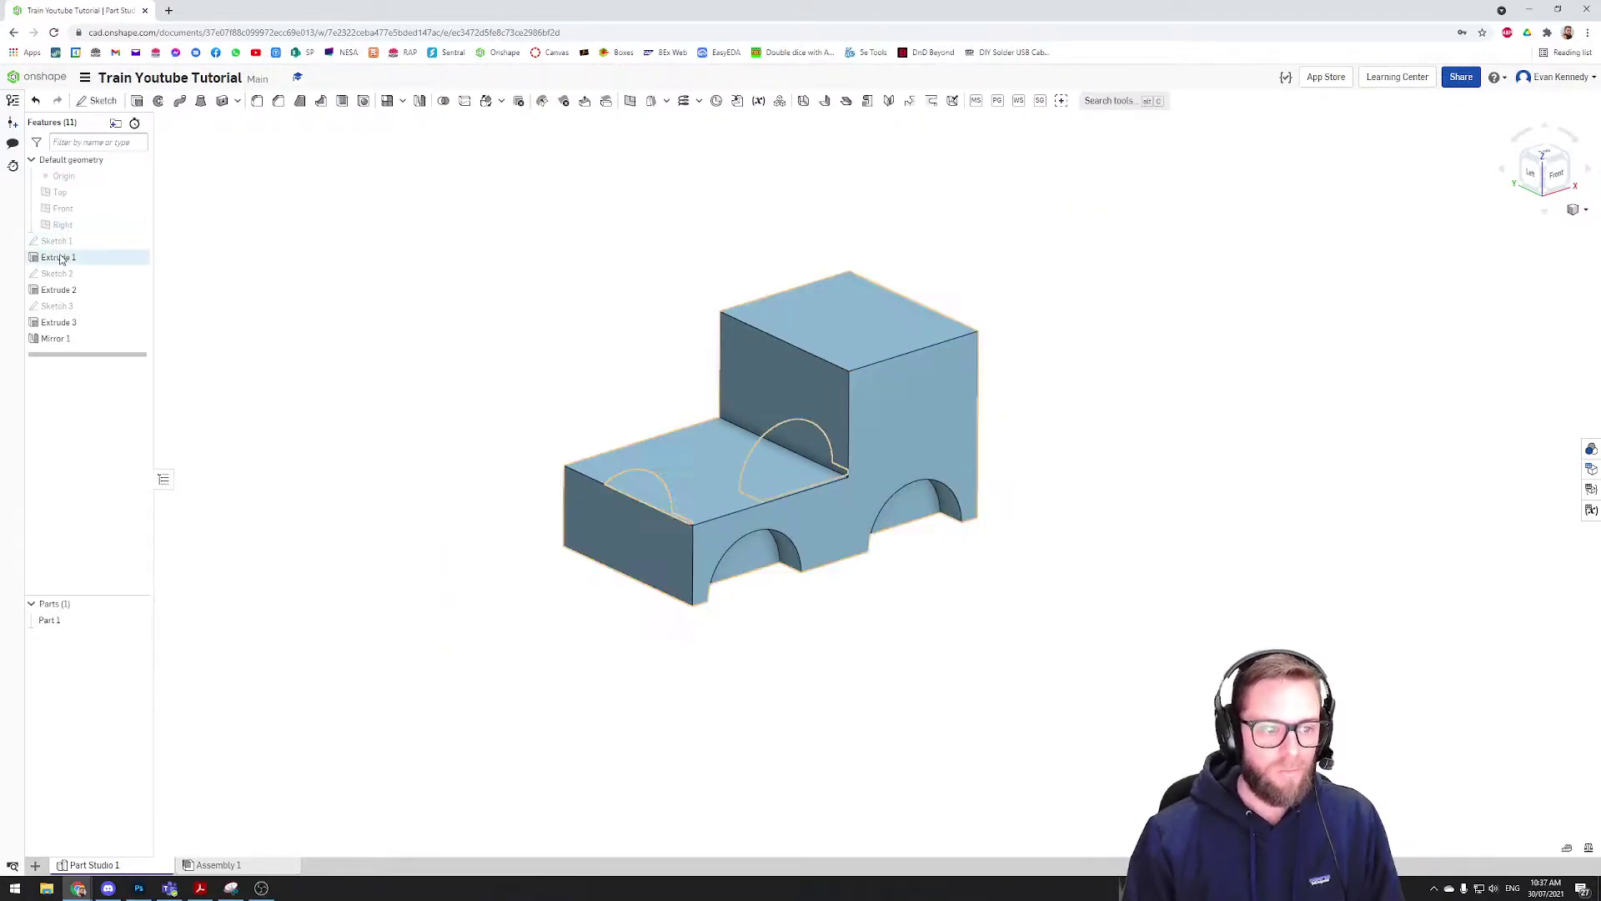
- Start a sketch on the train body's front-facing side face and draw a vertical line about 30 mm long across the low hood section
left_click(98, 100)
left_click(901, 452)
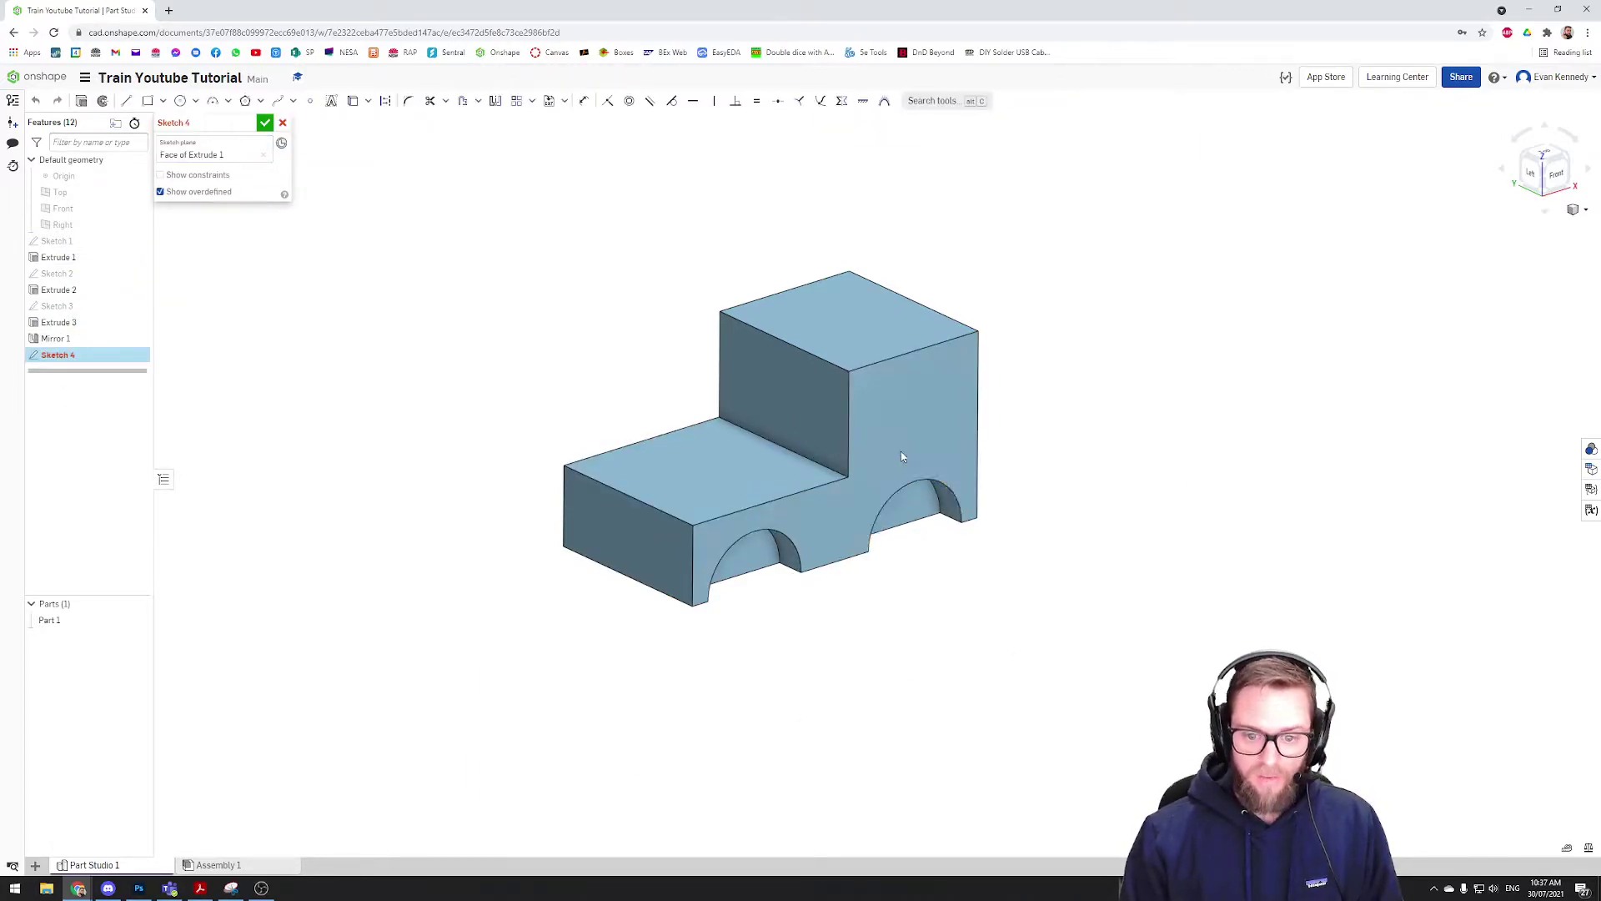
left_click(1555, 175)
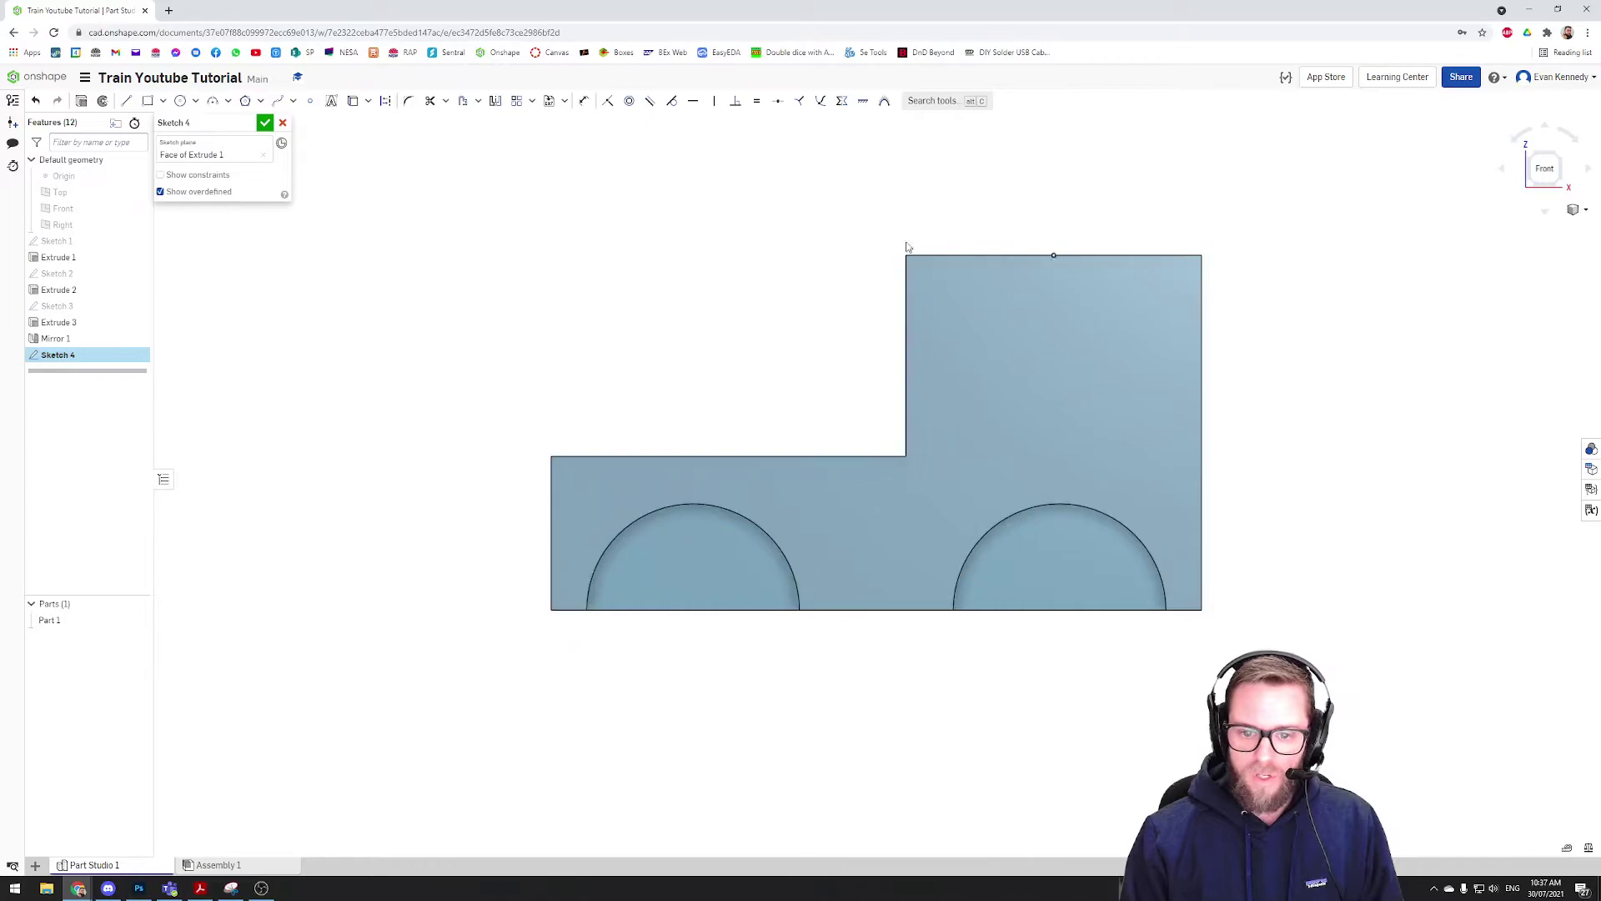
left_click(584, 100)
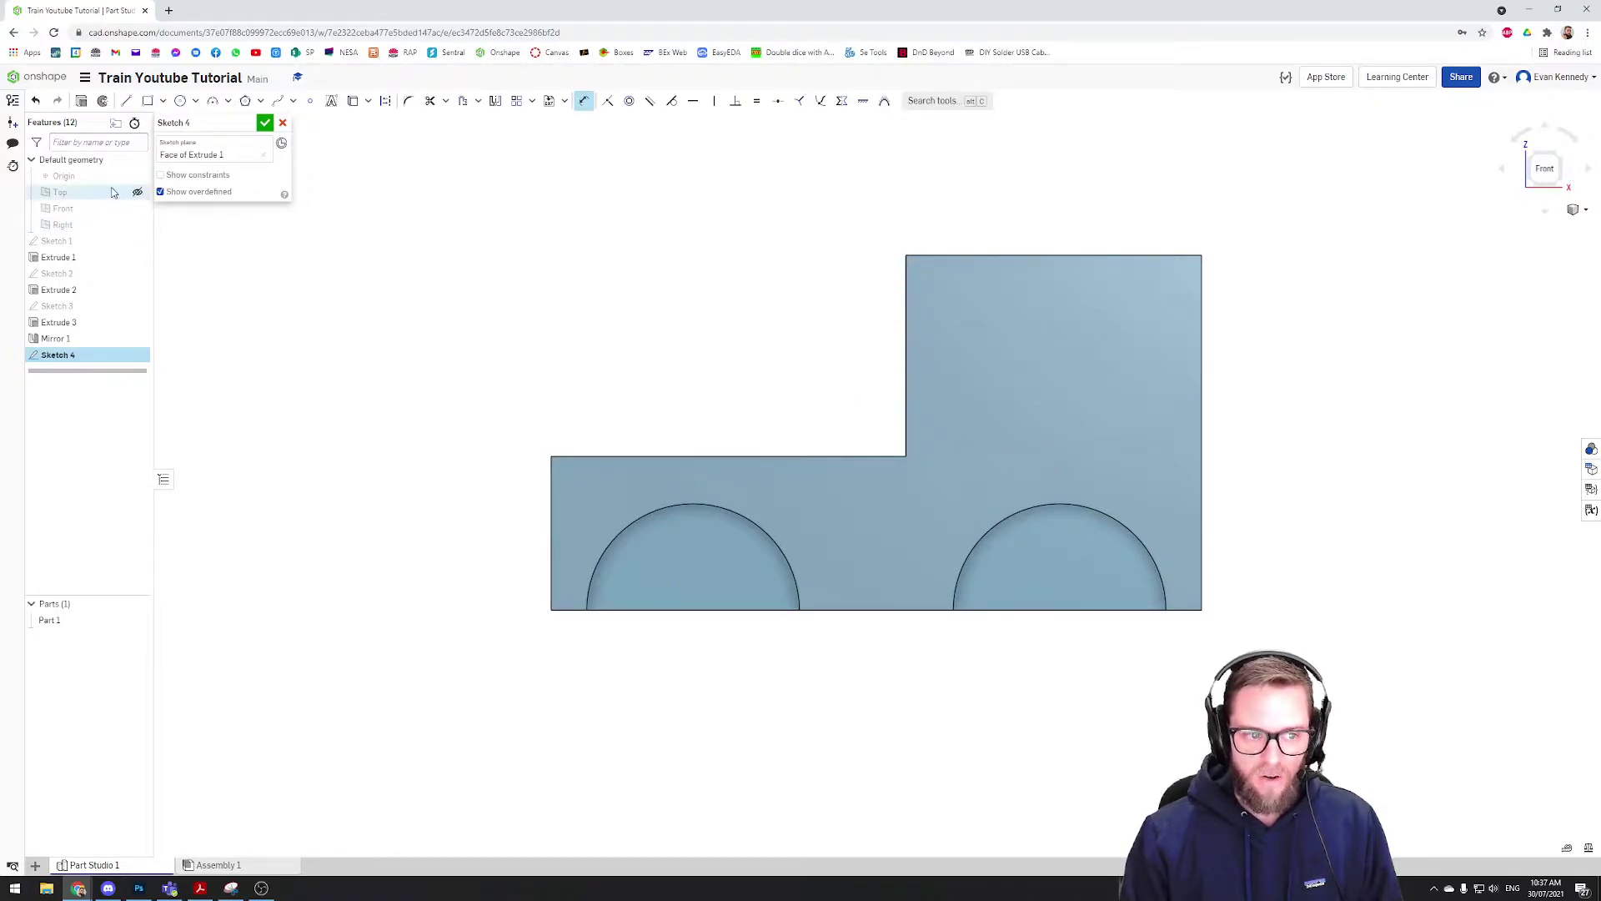
left_click(125, 102)
left_click(596, 395)
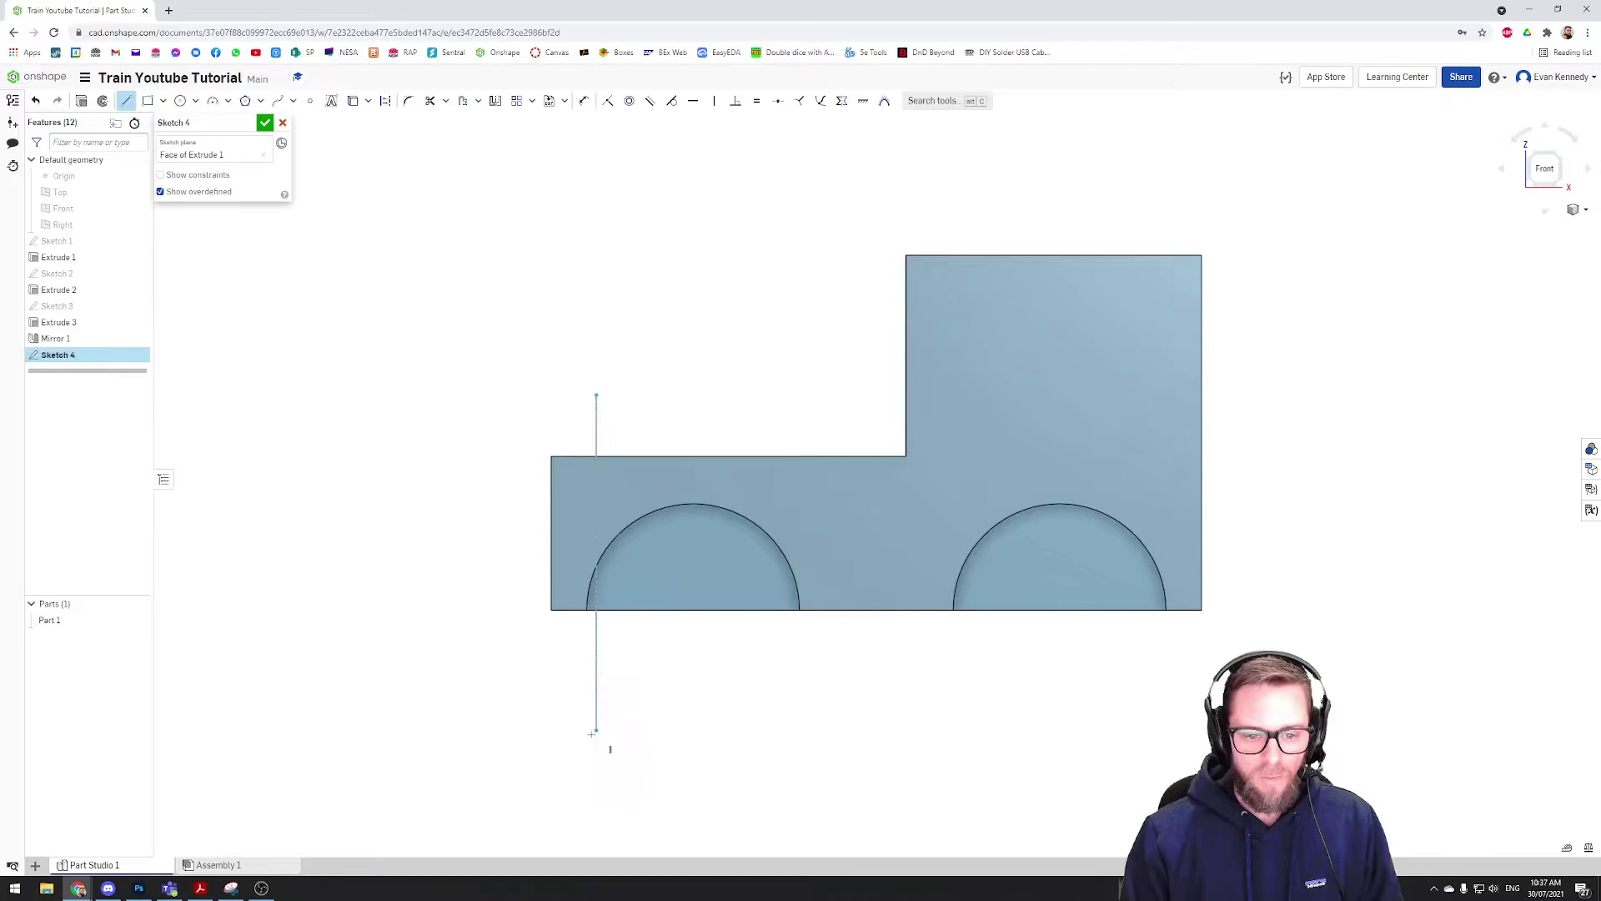
left_click(594, 746)
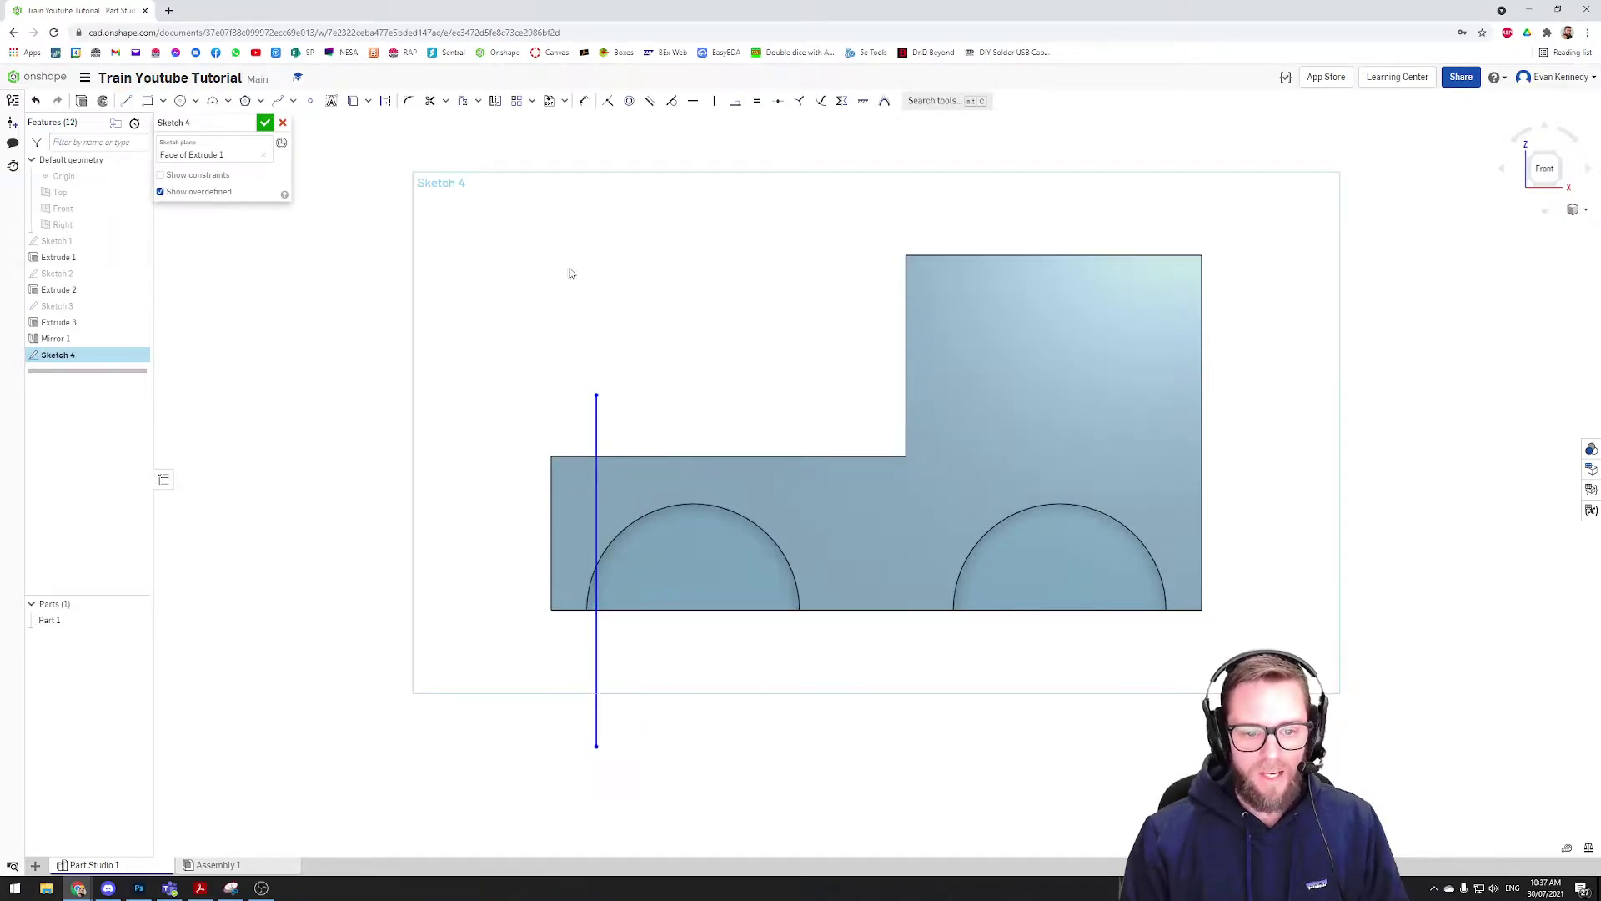
- Show the Right plane and dimension the vertical sketch line 20 mm away from it
left_click(584, 100)
left_click(596, 430)
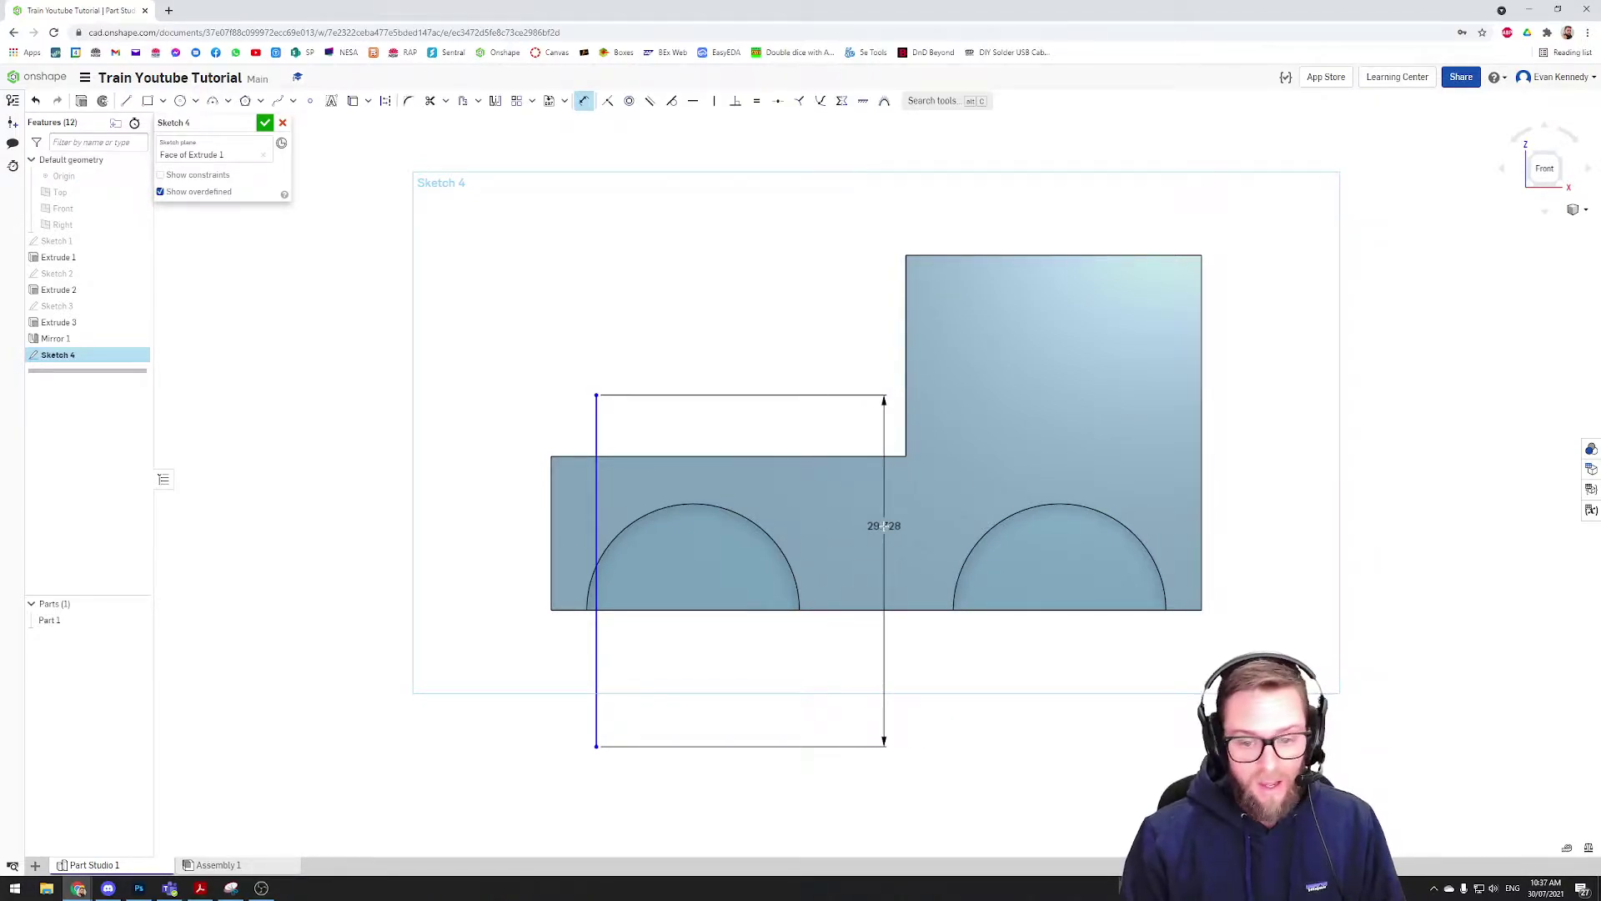
key("Escape")
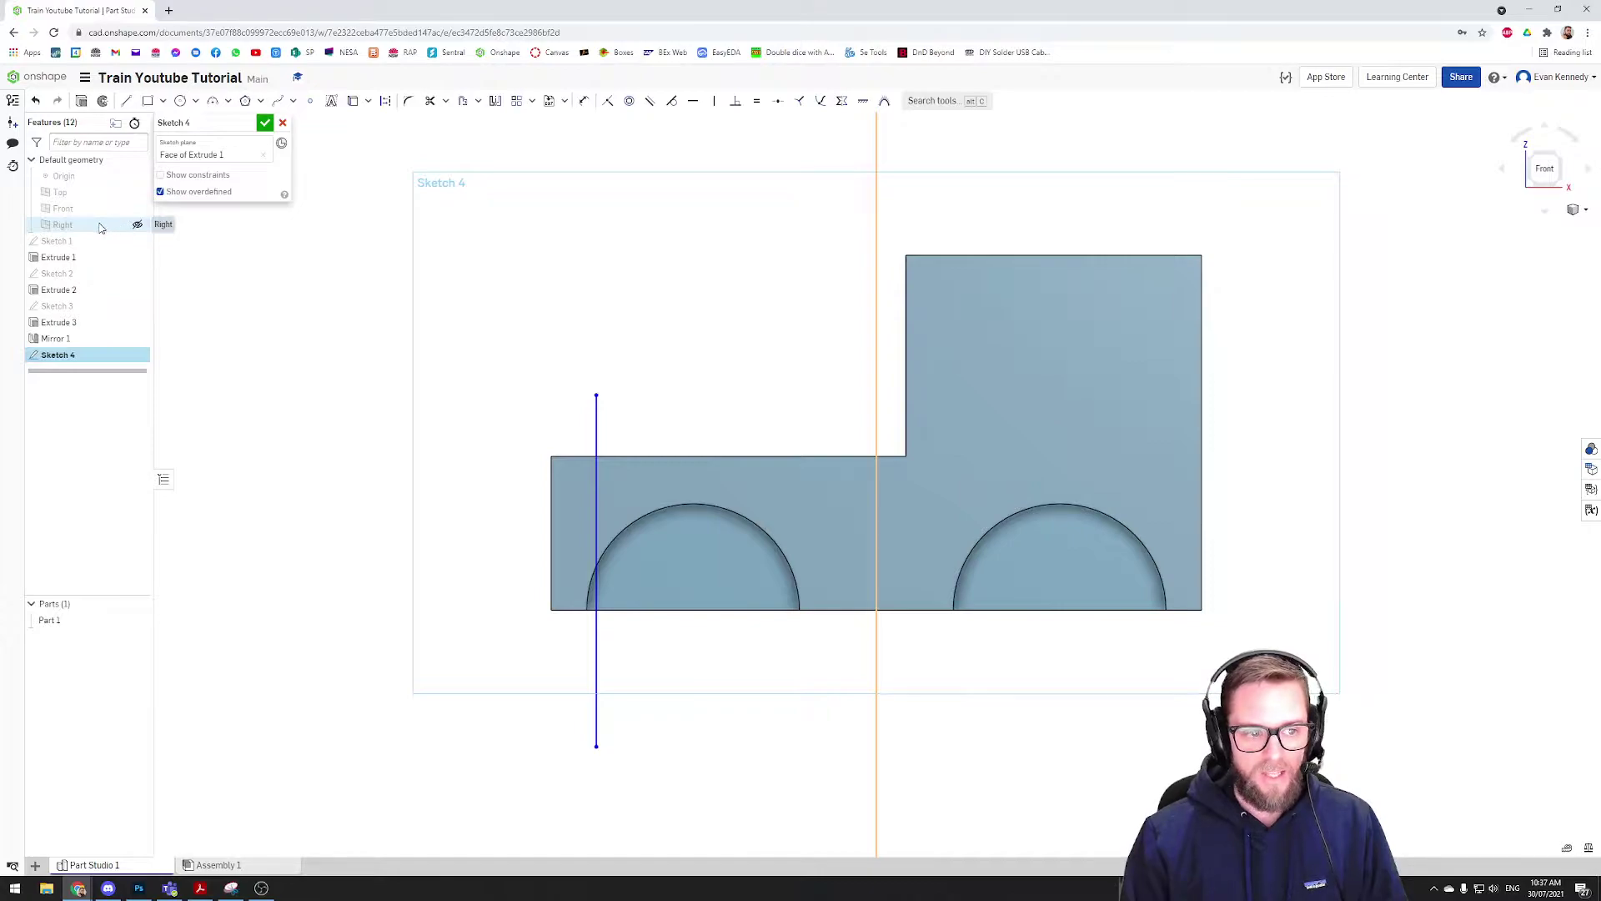
left_click(137, 225)
key("d")
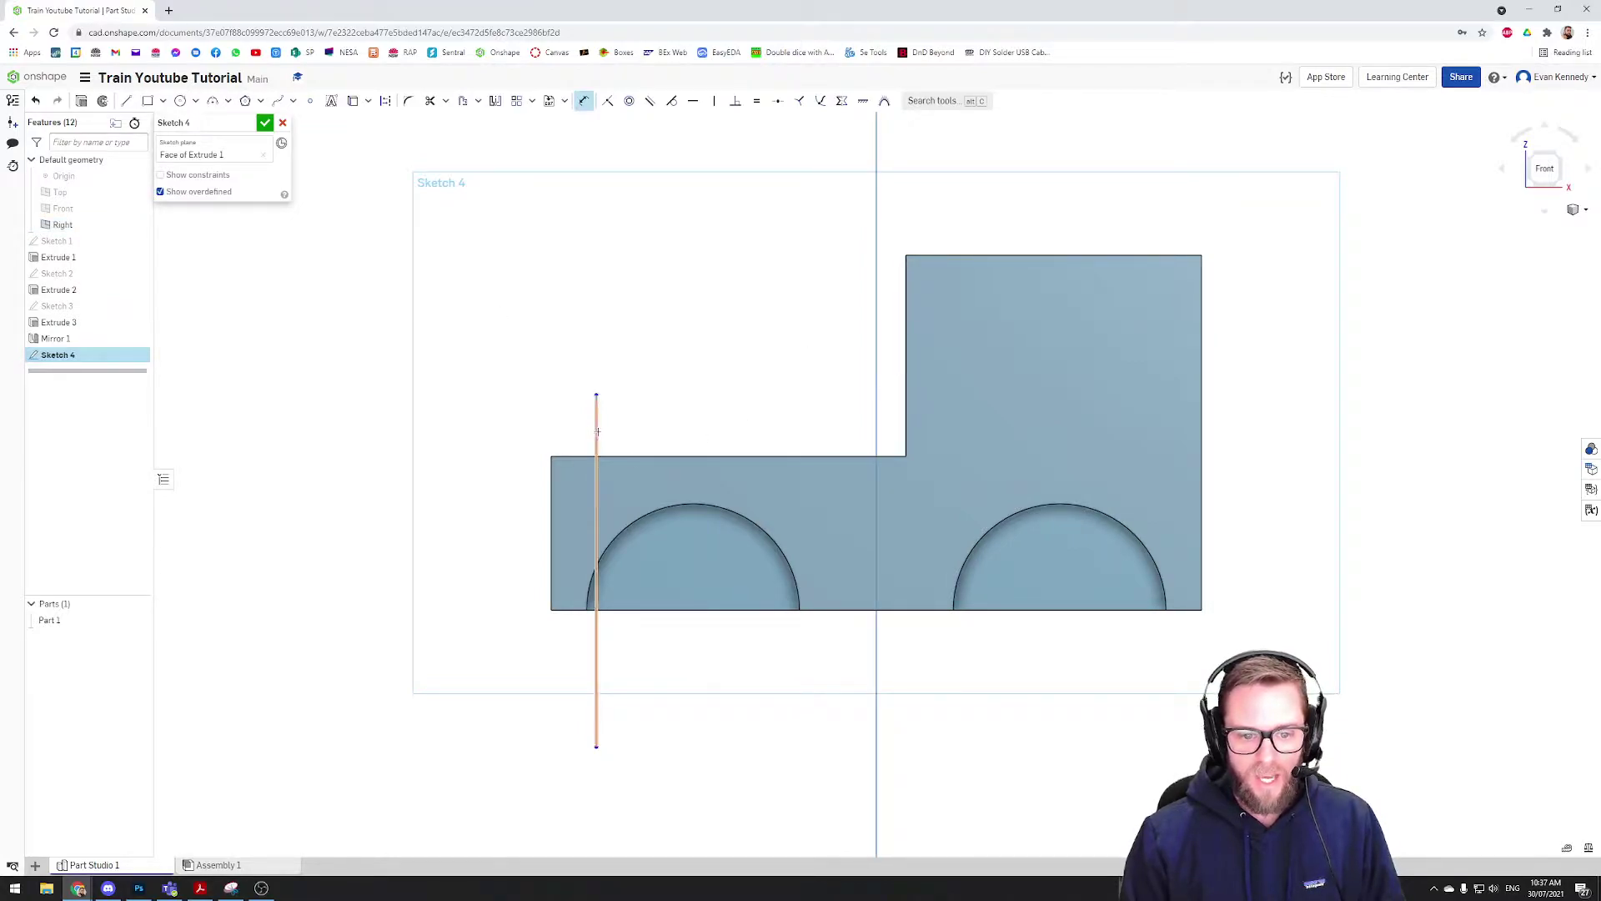
left_click(596, 430)
left_click(869, 429)
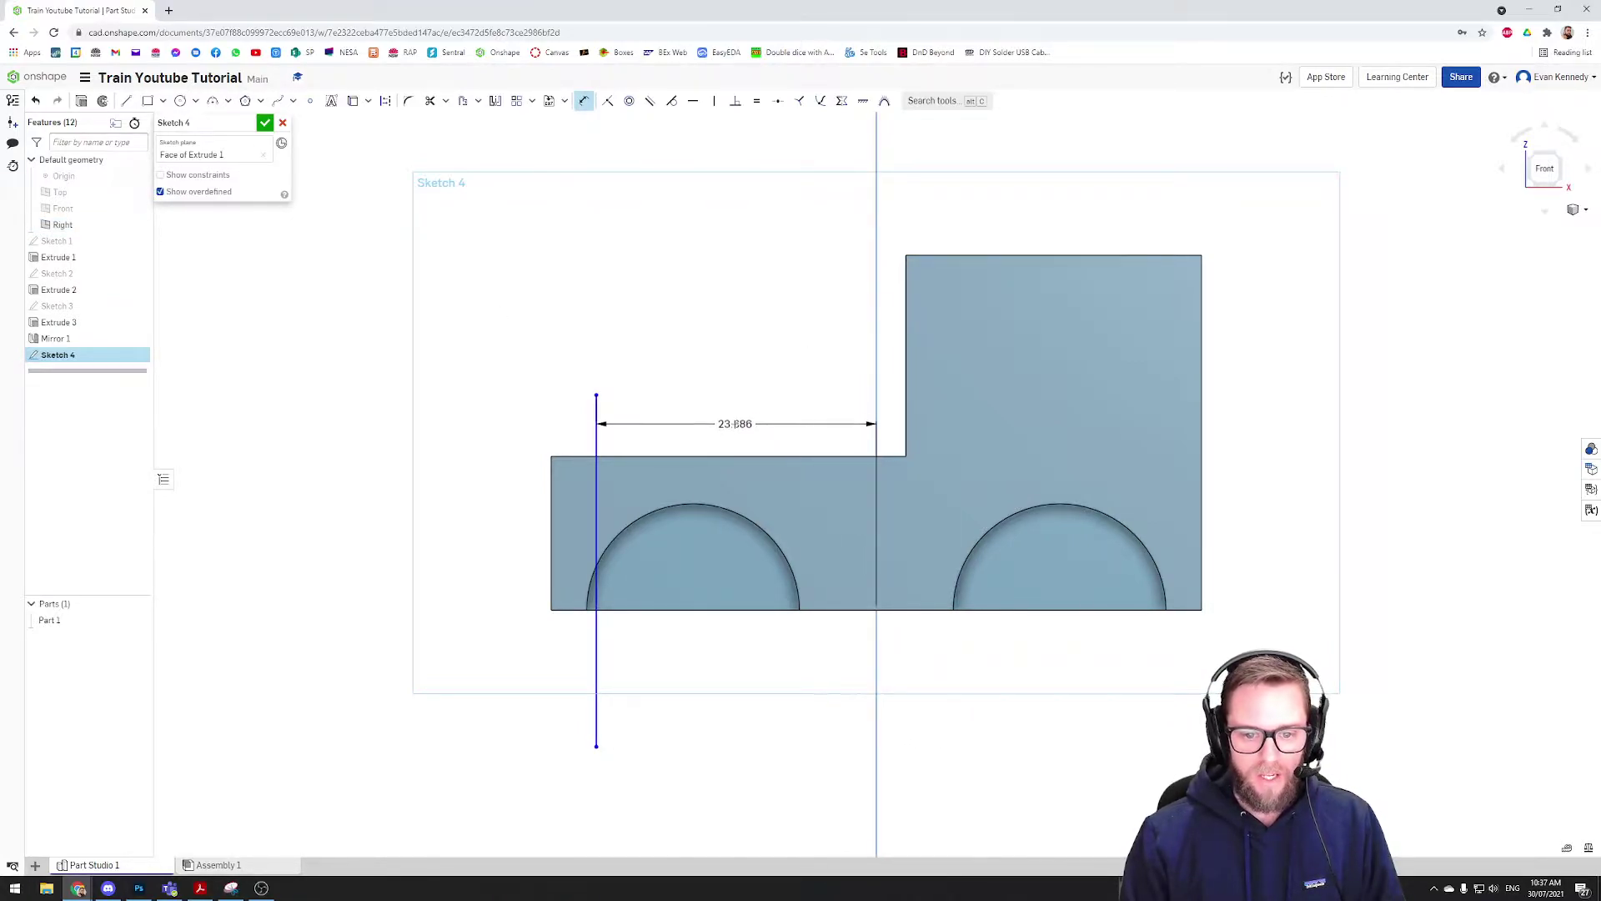
left_click(734, 427)
type("20")
key("Return")
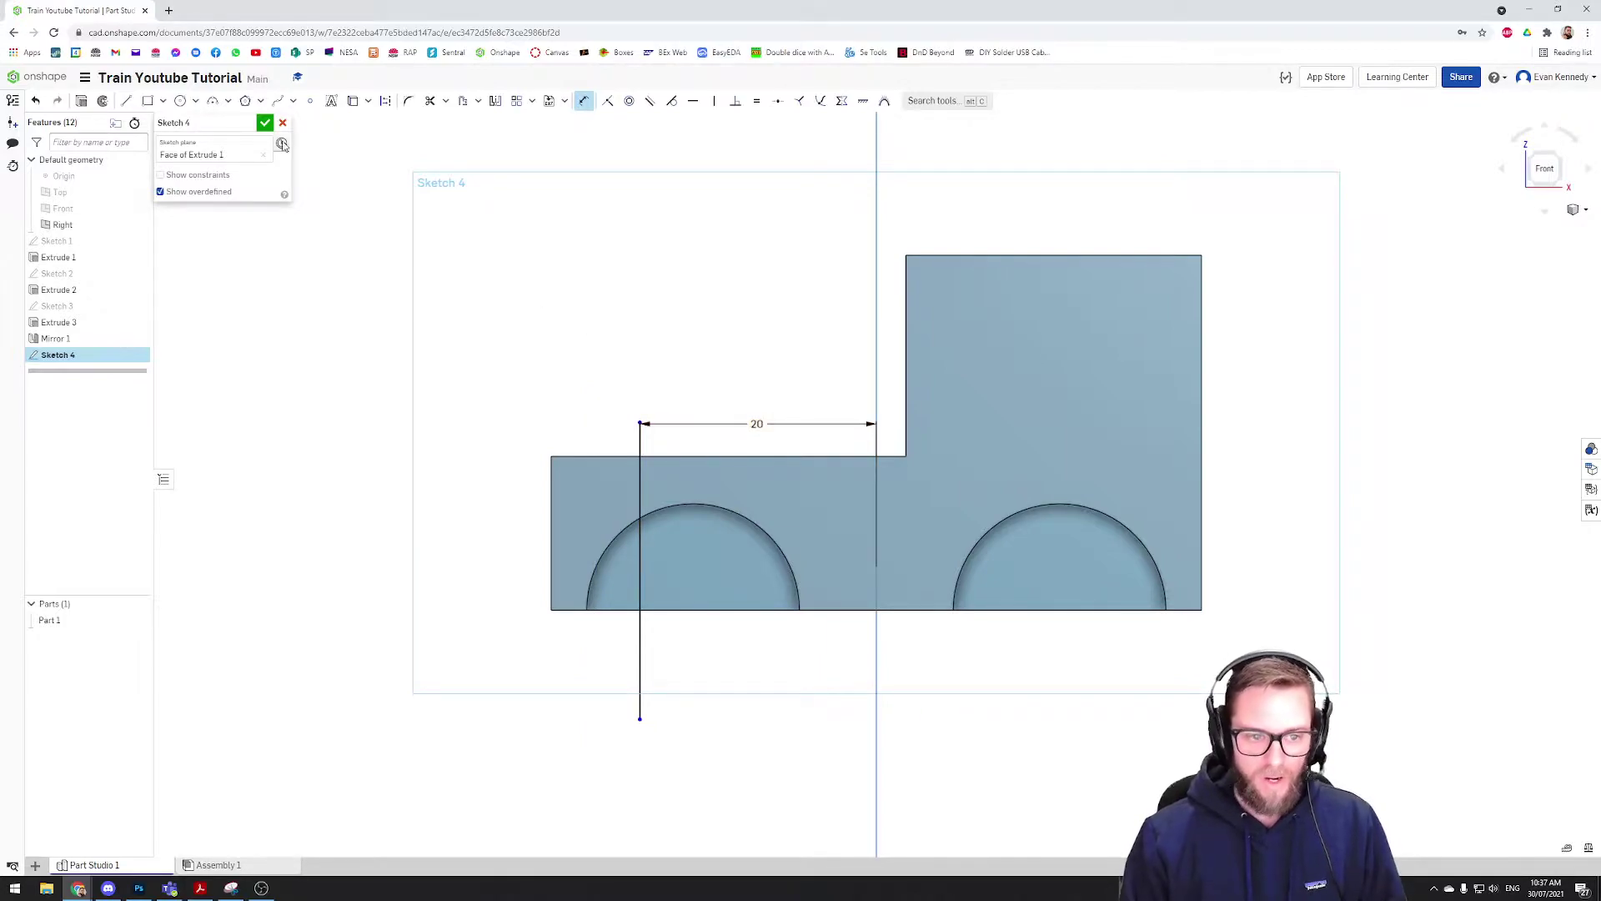
- Undo the 20 mm dimension, the Right plane's visibility change and the vertical line
key("Escape")
key("ctrl+z")
key("ctrl+z")
key("ctrl+z")
key("ctrl+z")
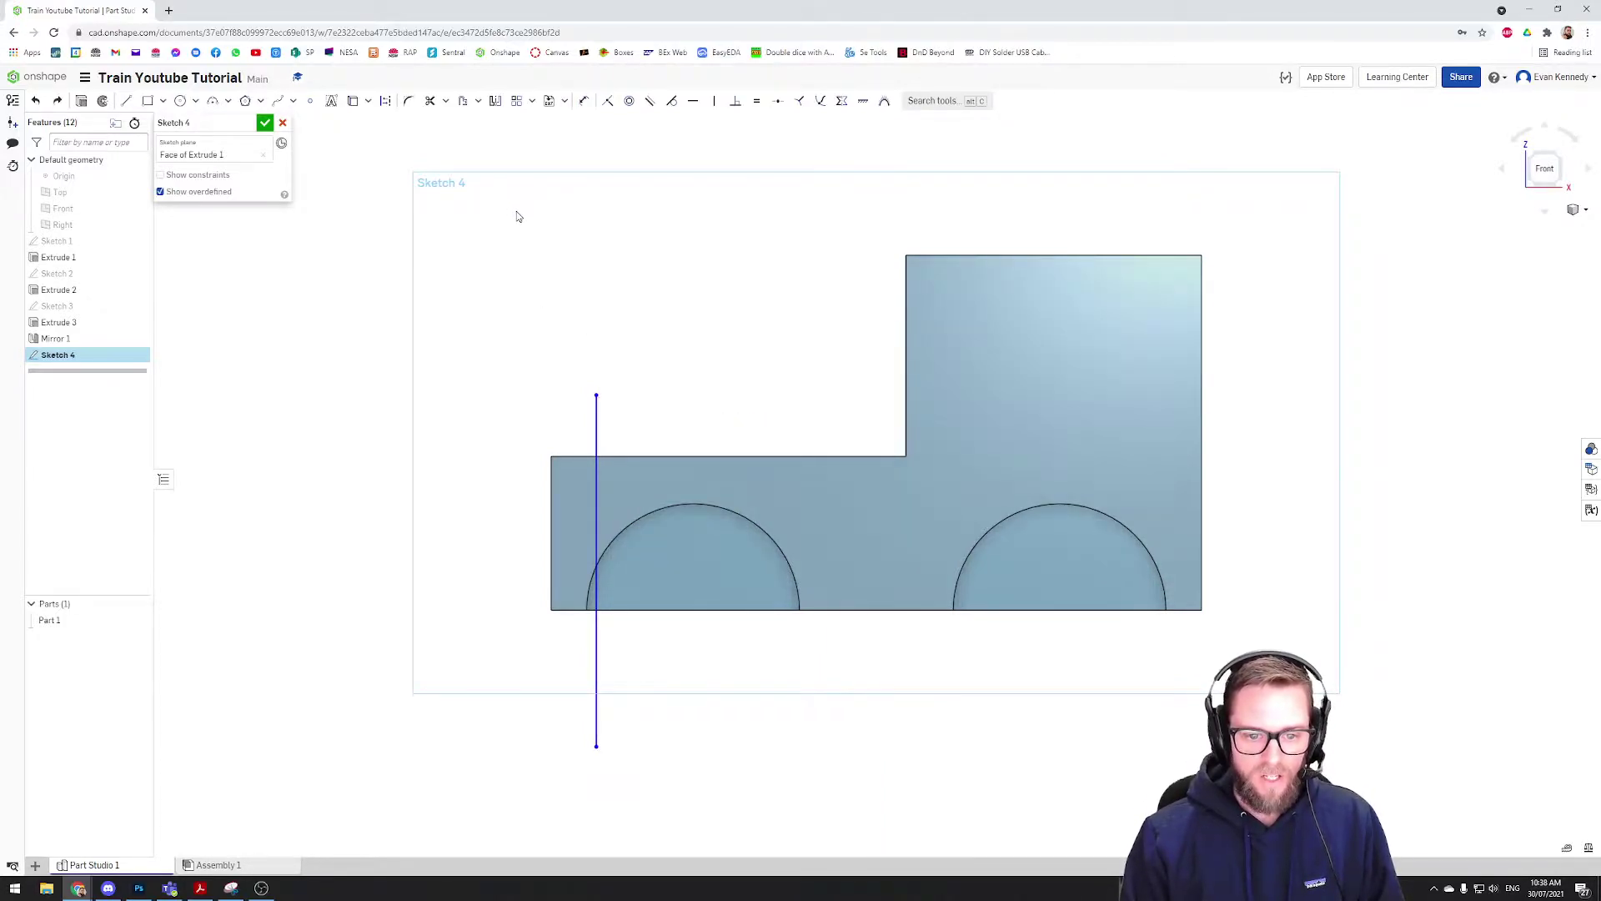
key("shift+7")
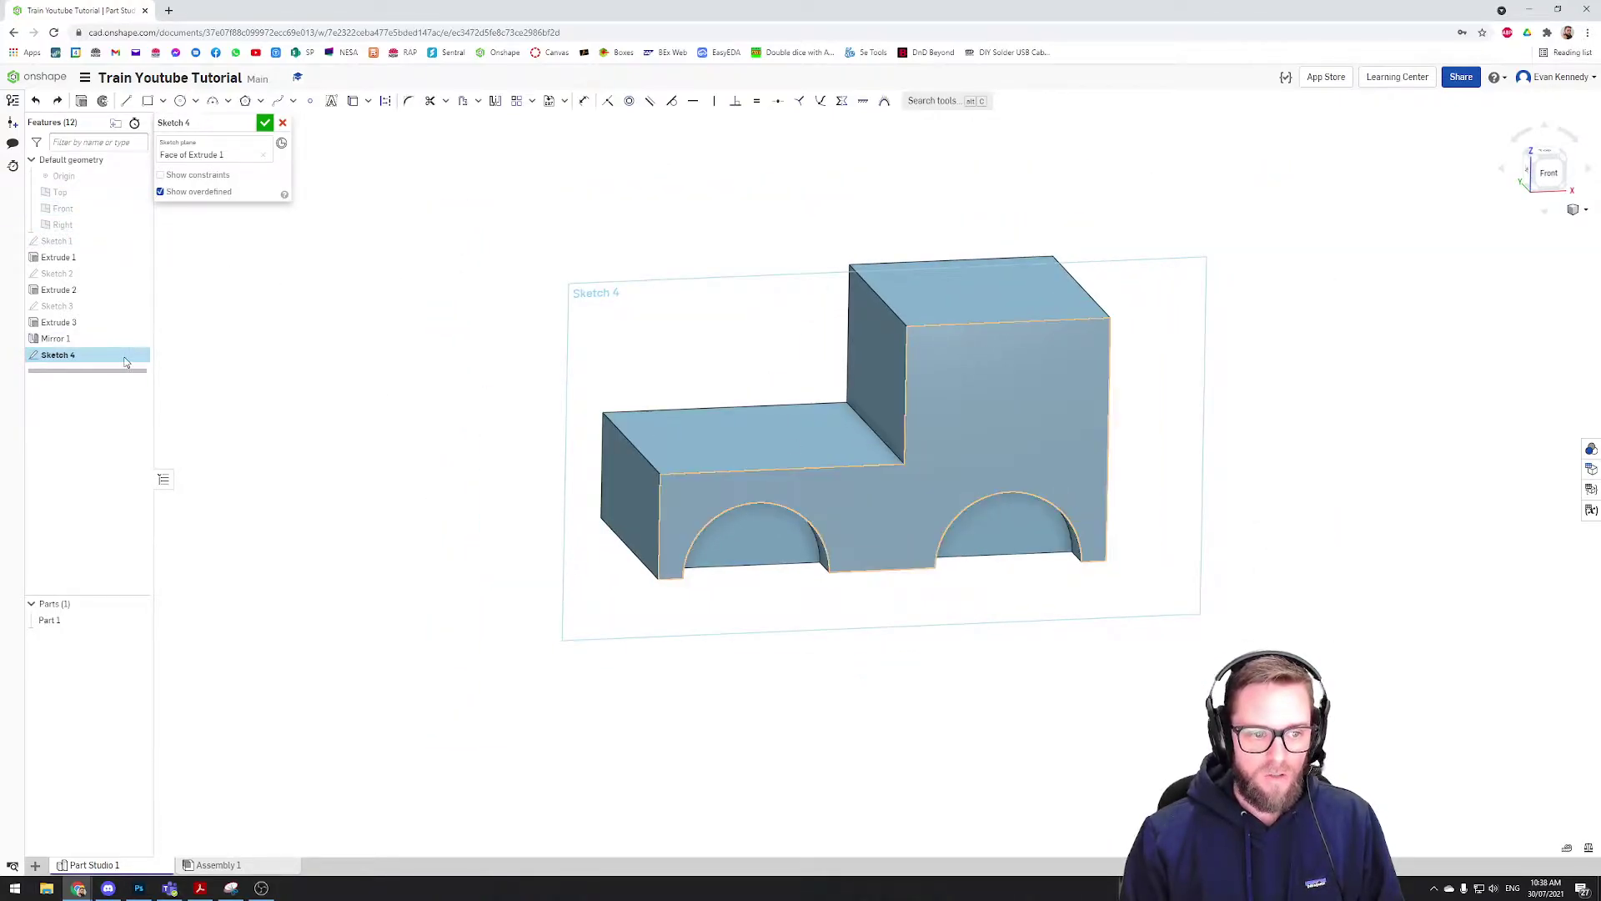
- Compare Sketch 2 and Sketch 3 with the train body by toggling their visibility, and discard the new sketch
mouse_move(357, 336)
right_mouse_down()
mouse_move(368, 354)
mouse_move(265, 314)
right_mouse_up()
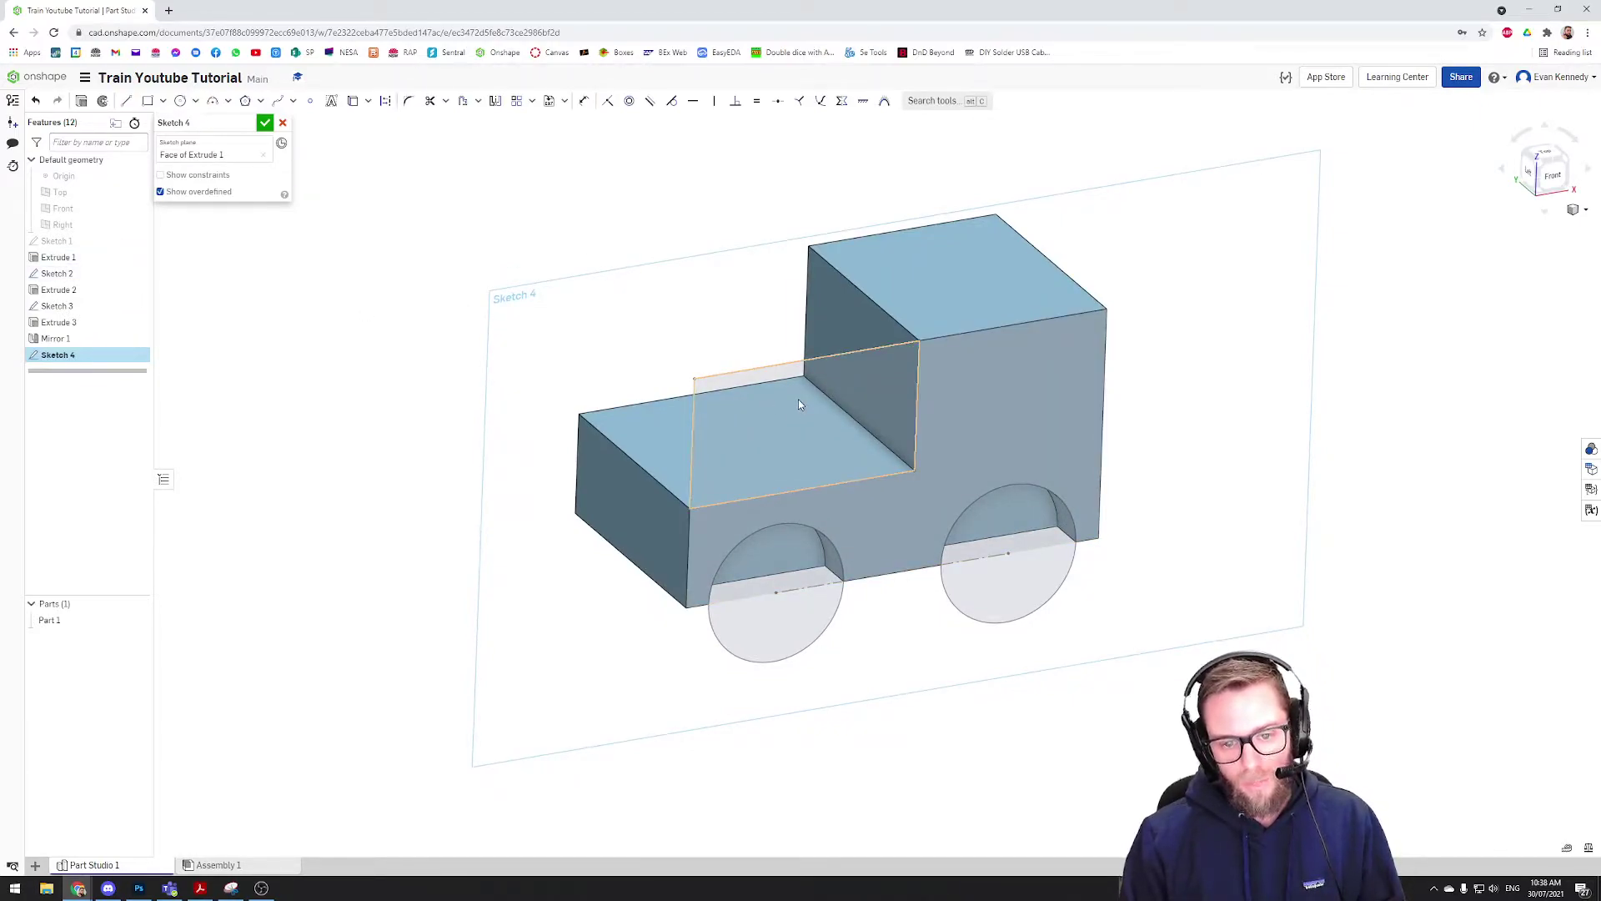
left_click(139, 274)
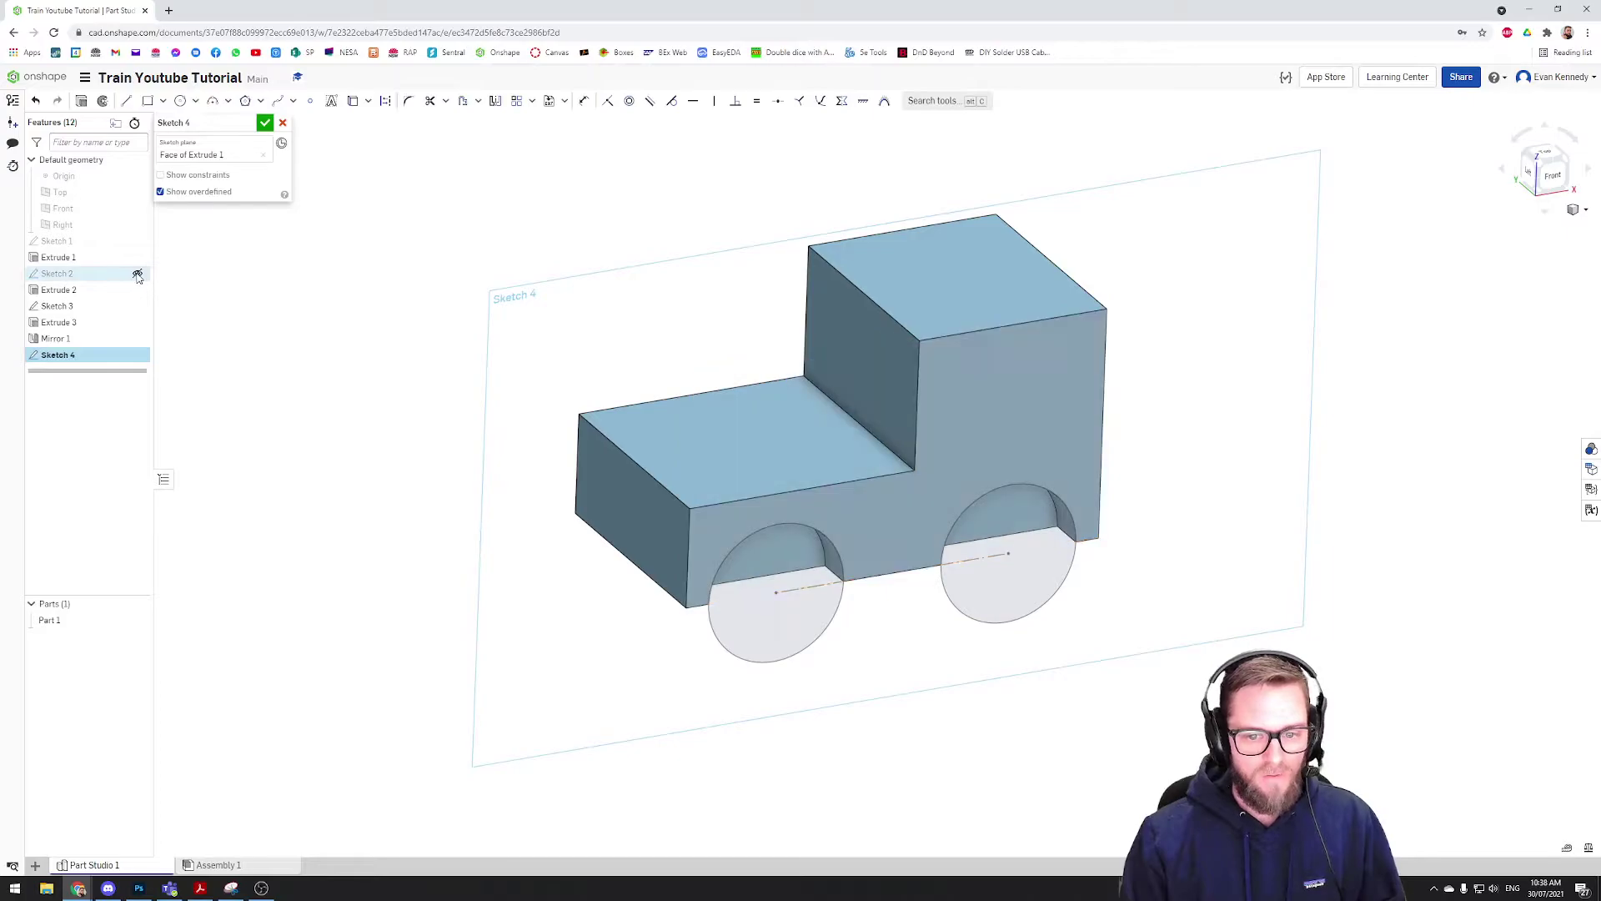
left_click(139, 306)
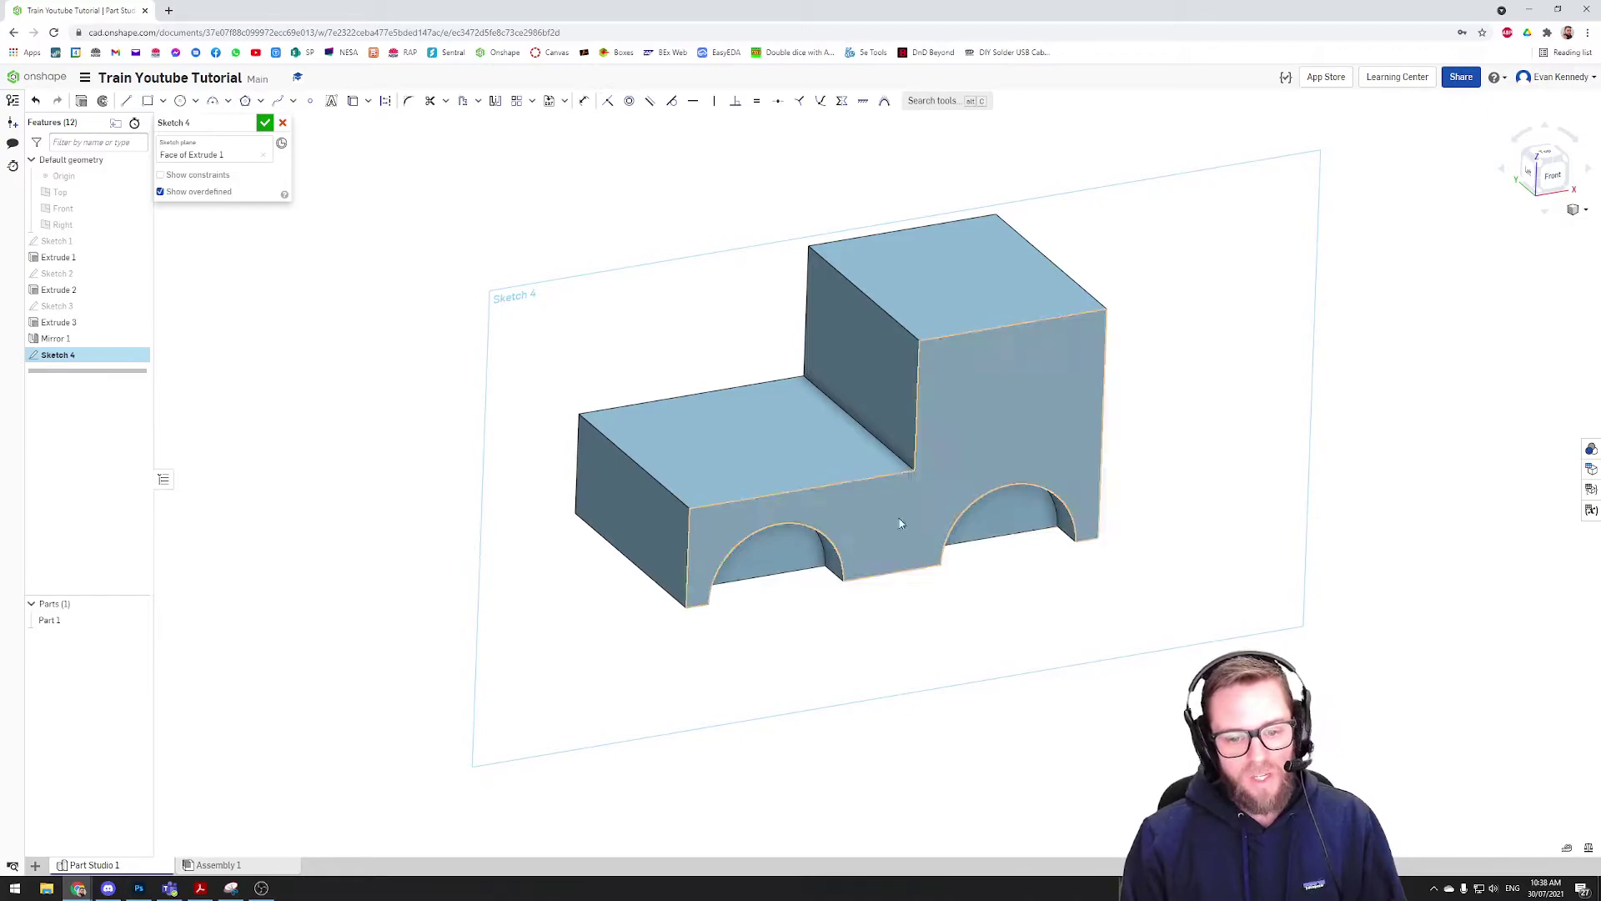
left_click(138, 274)
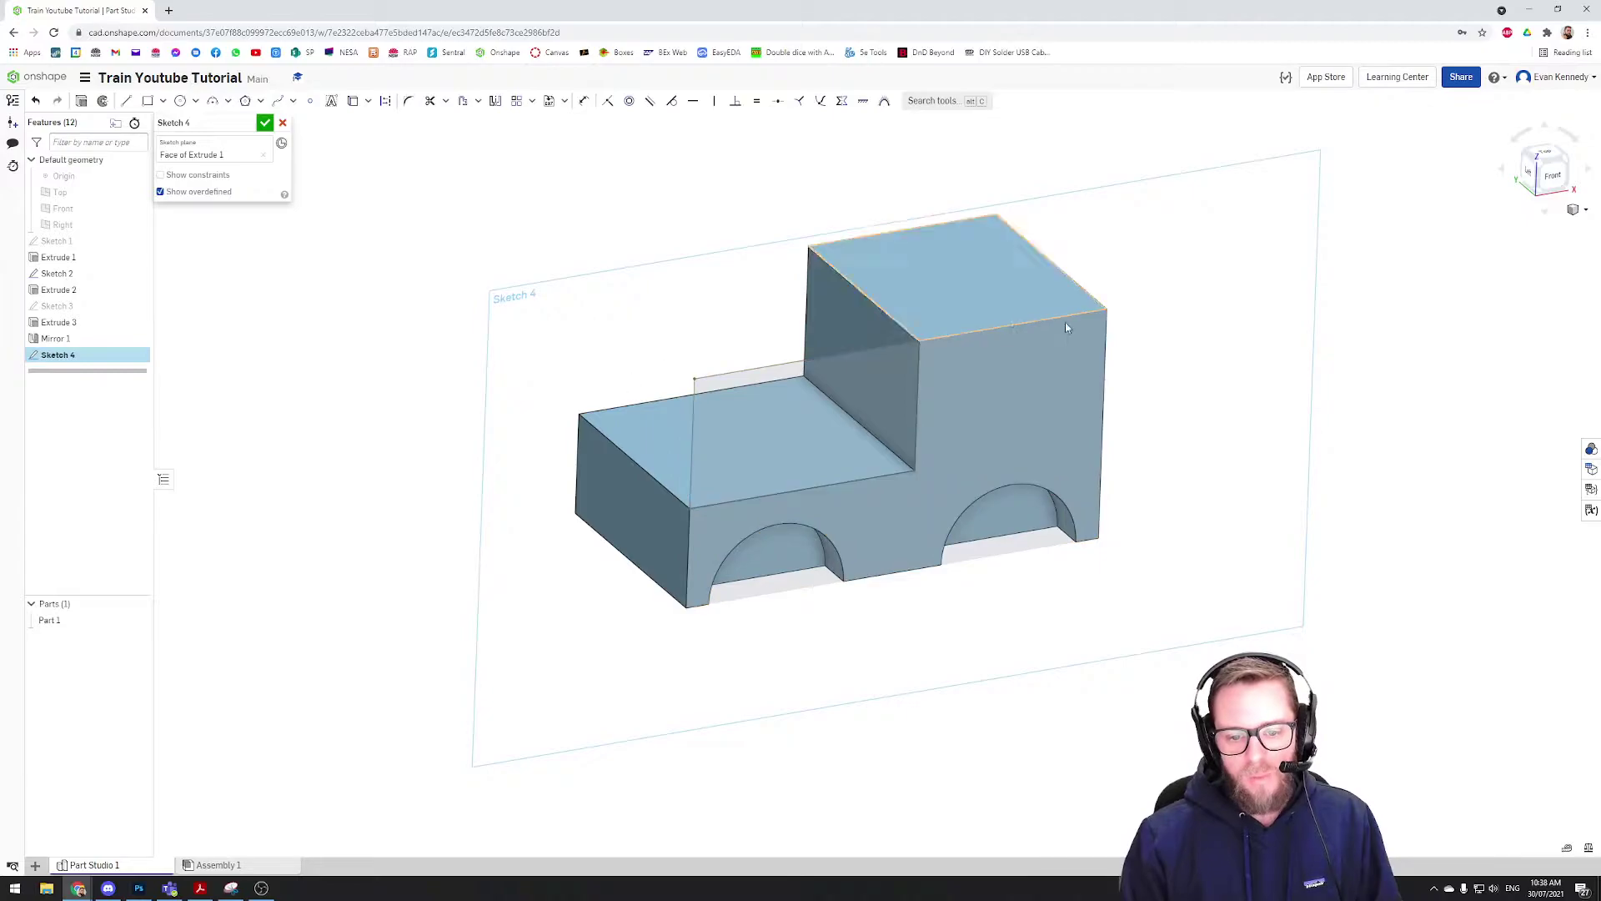
right_click_drag(634, 598, 851, 612)
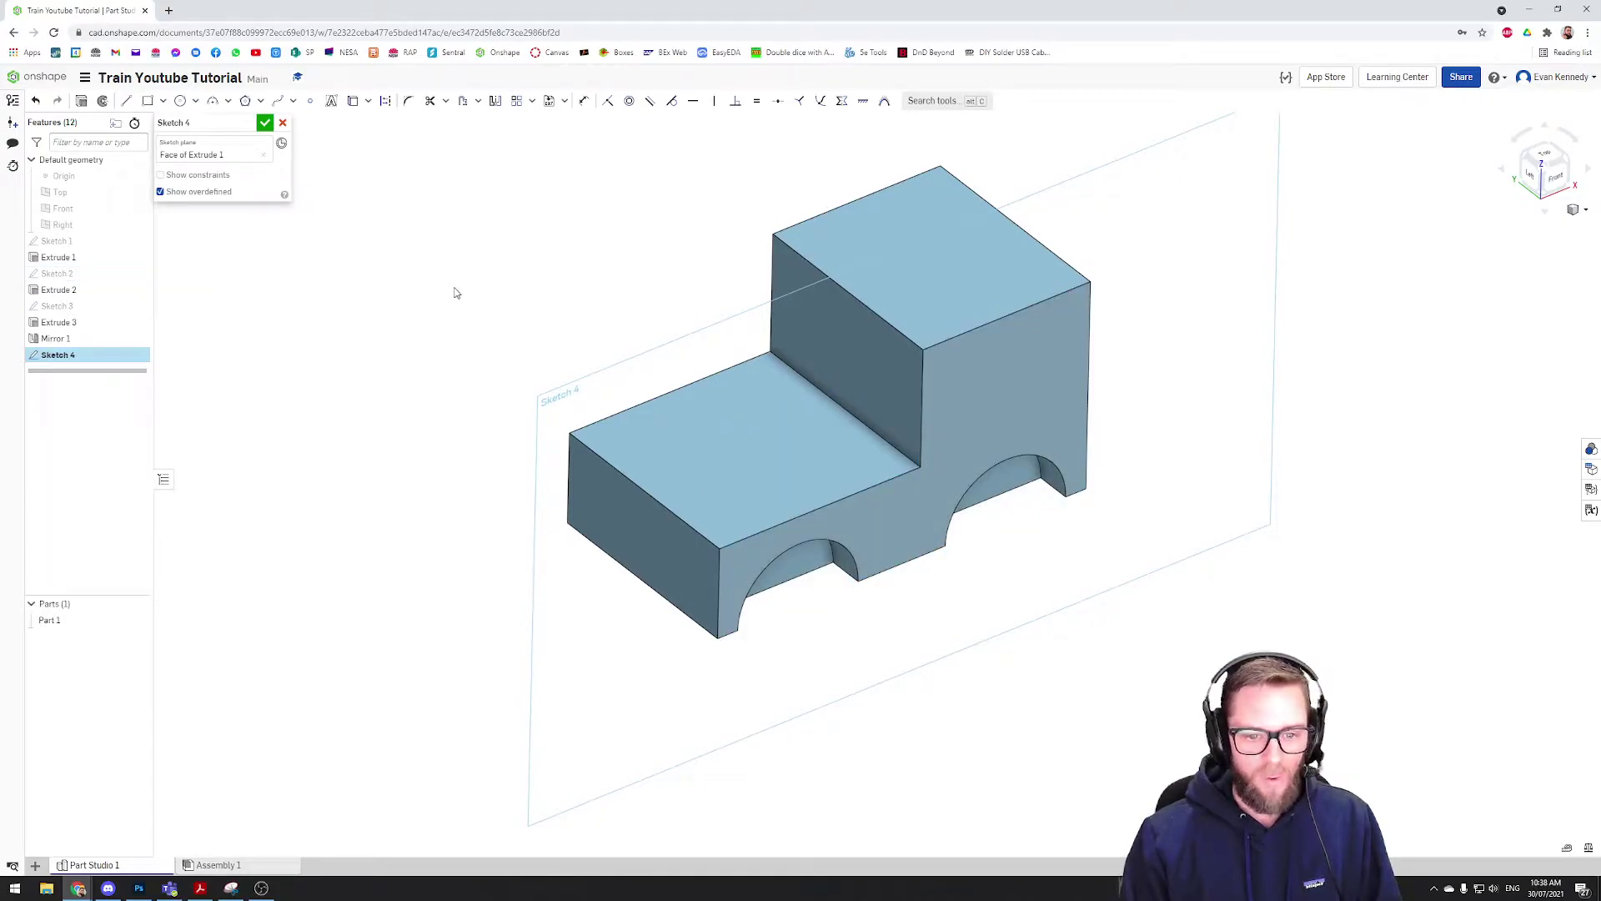
right_click_drag(454, 292, 397, 279)
left_click(283, 123)
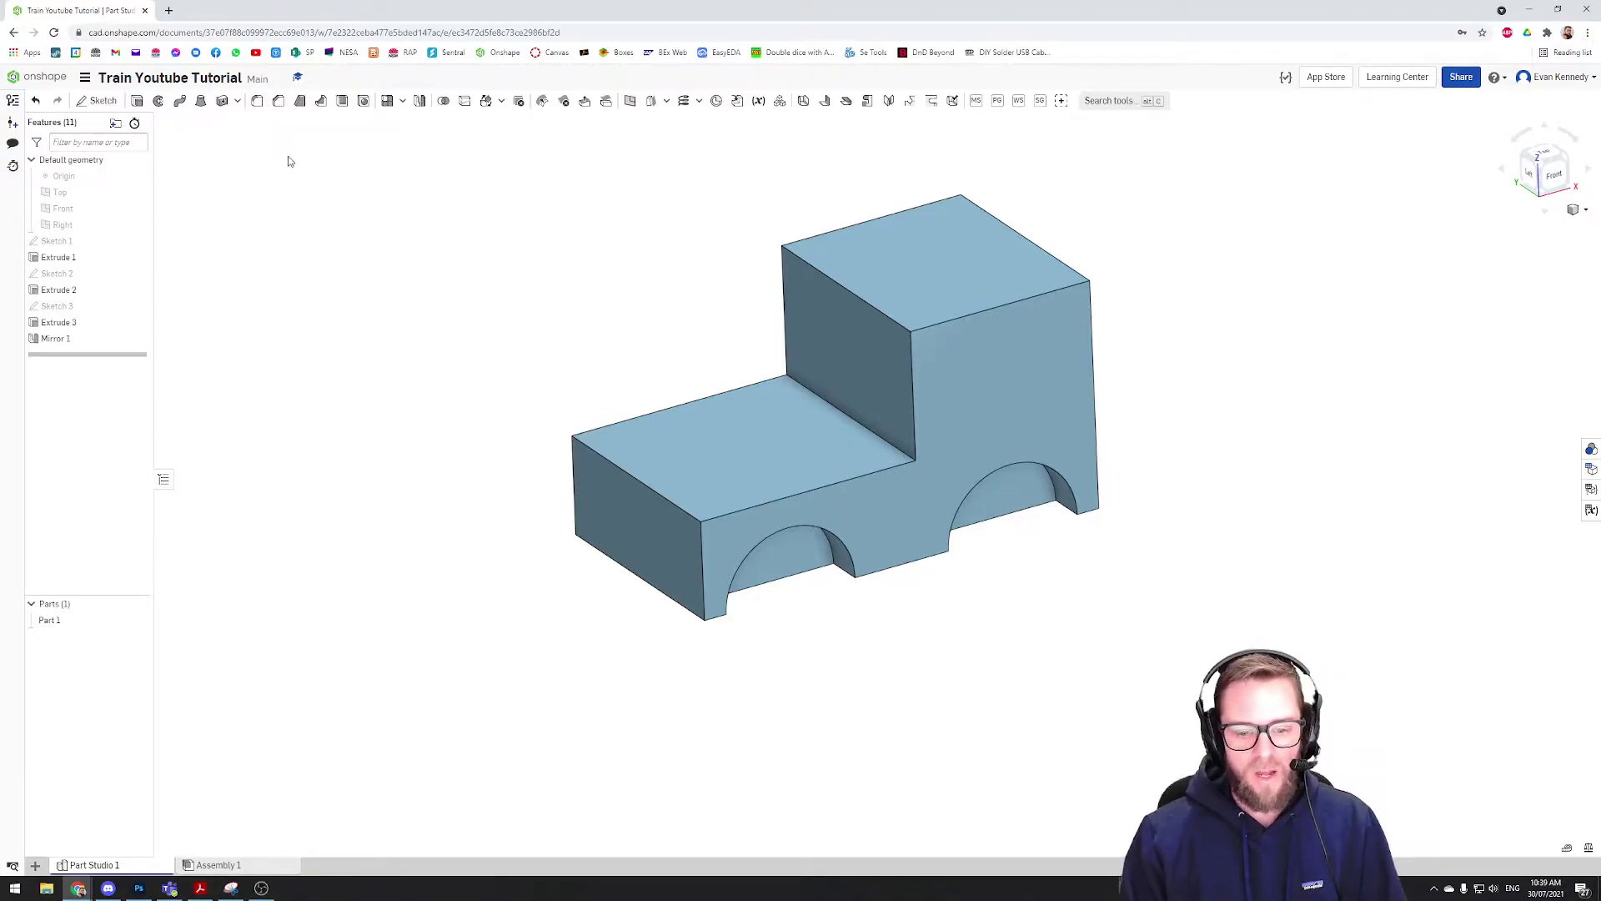
- Try a fillet on one long edge of the cab roof, stretching its radius to about 10.9 mm and resetting it to 5 mm
left_click(257, 101)
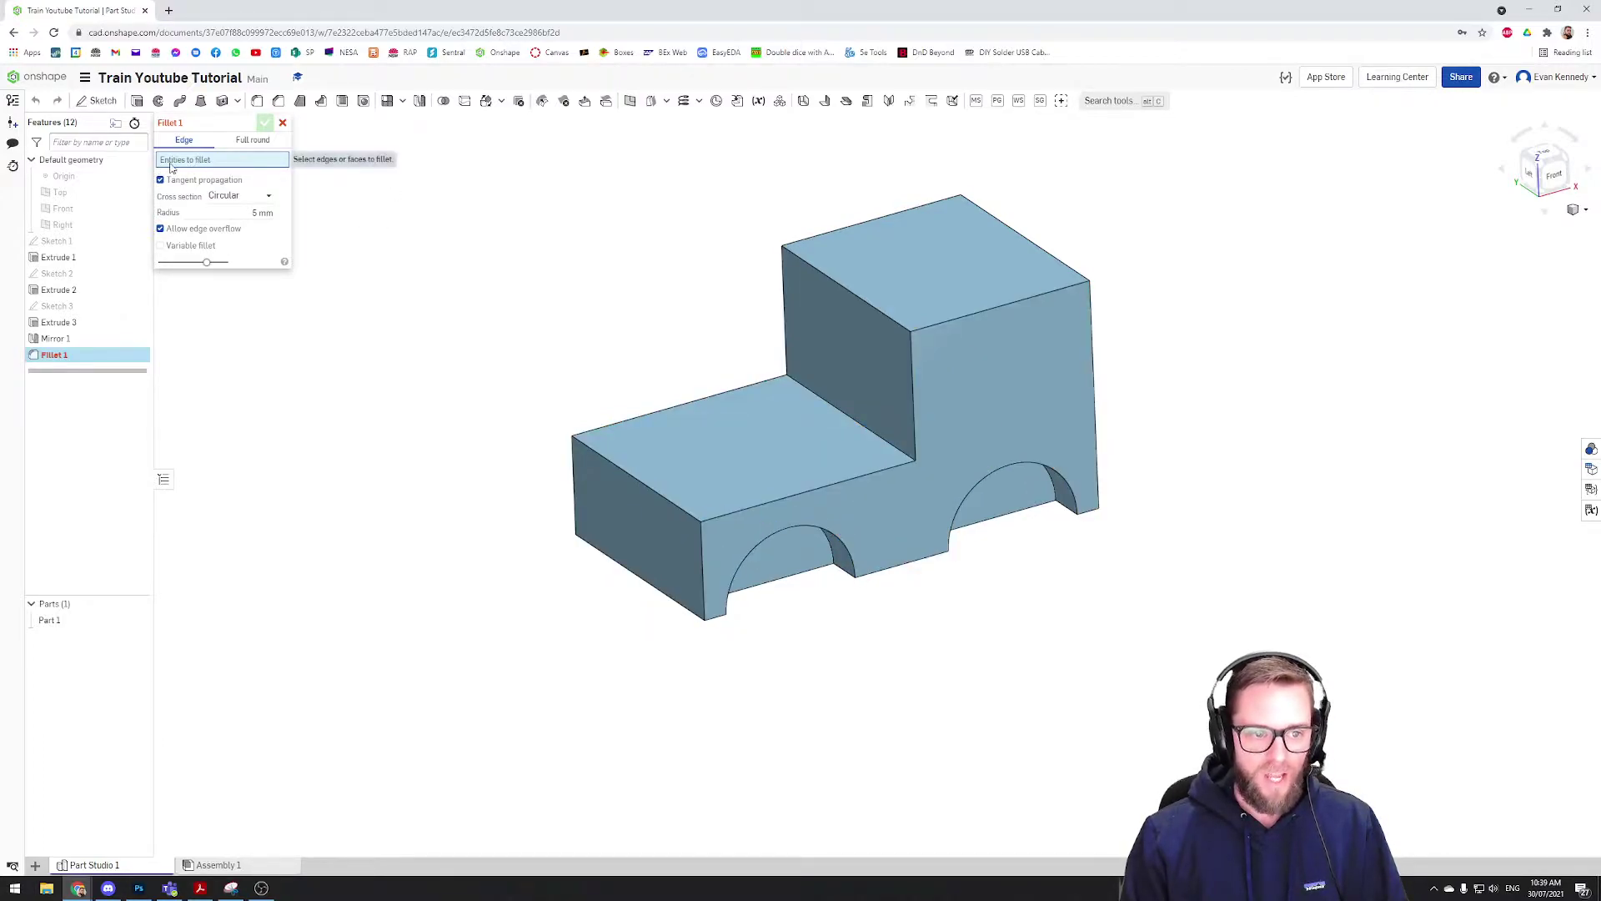
left_click(953, 324)
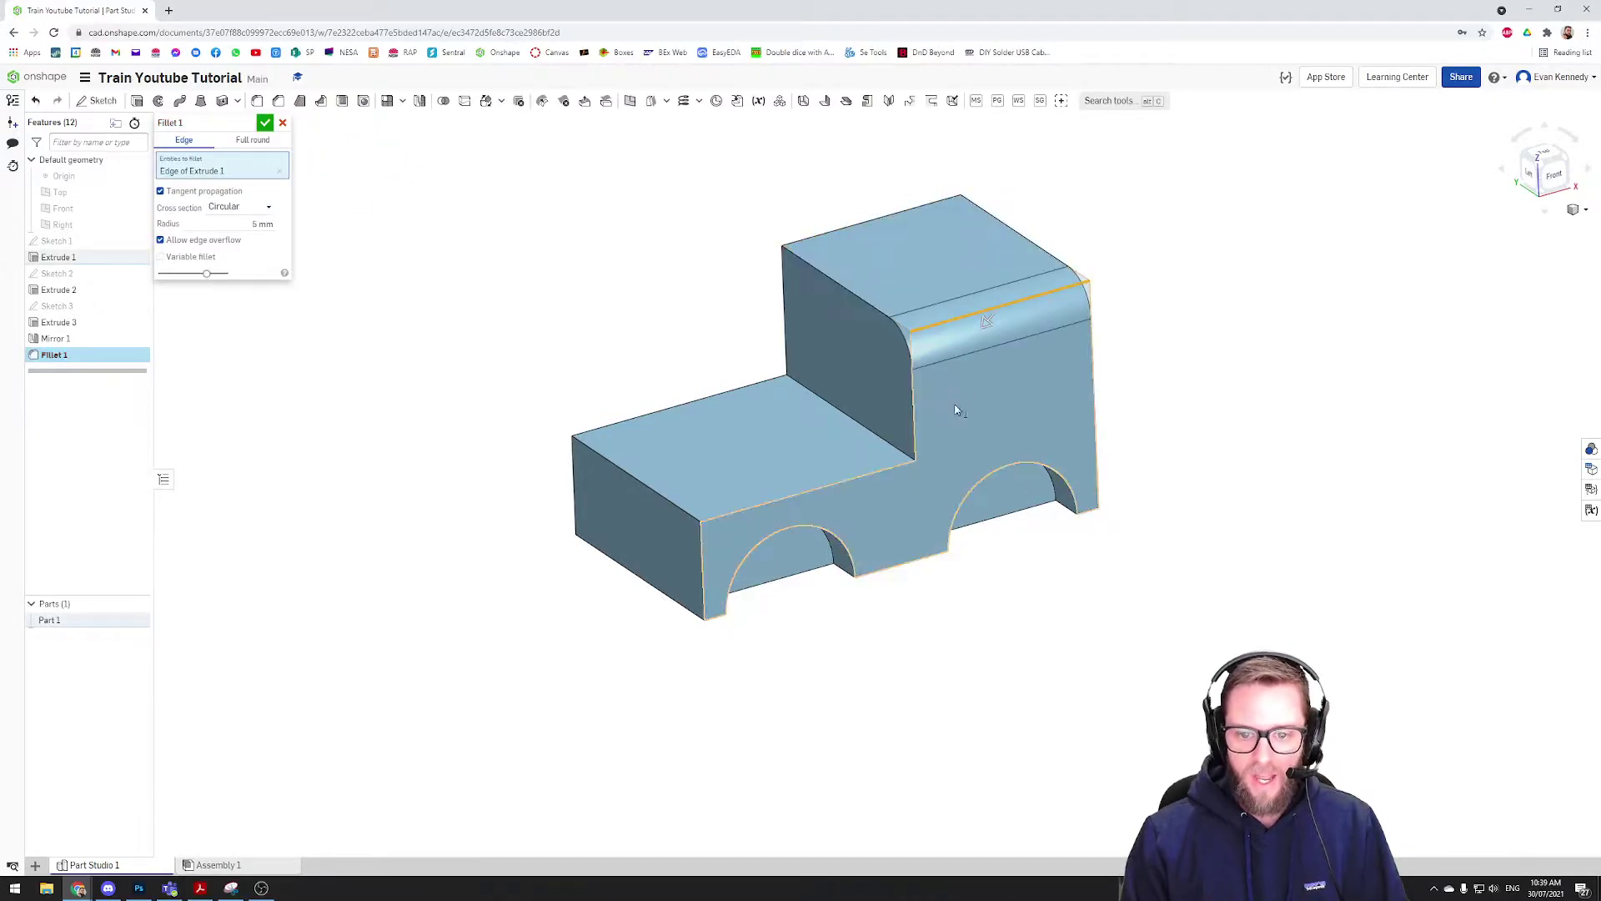
right_click_drag(1207, 368, 1266, 346)
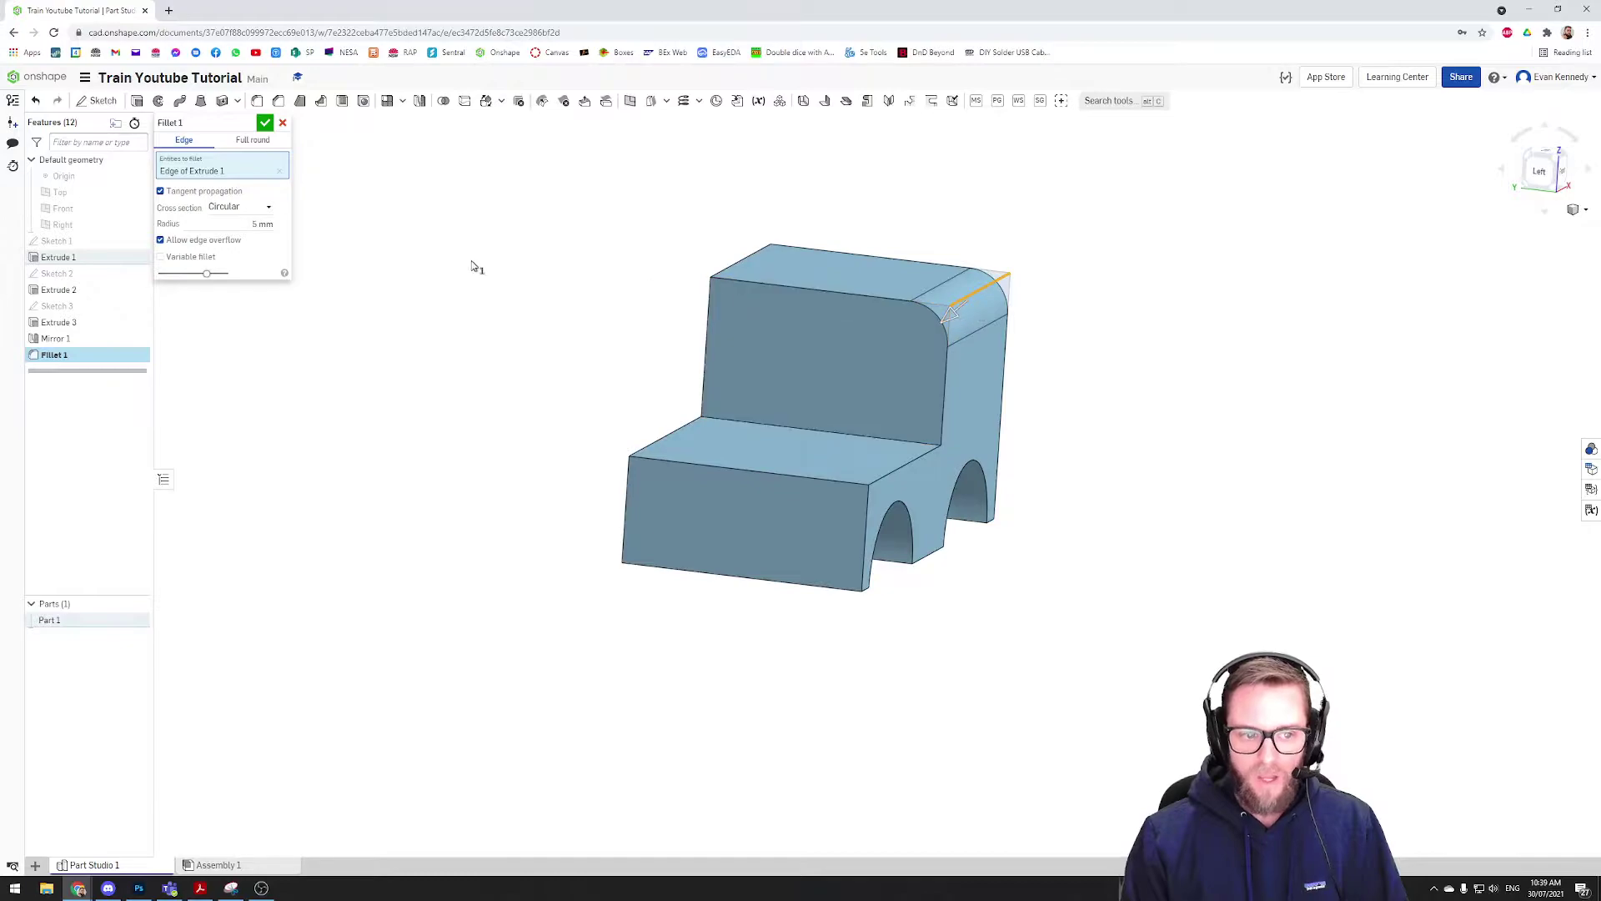
left_click(234, 222)
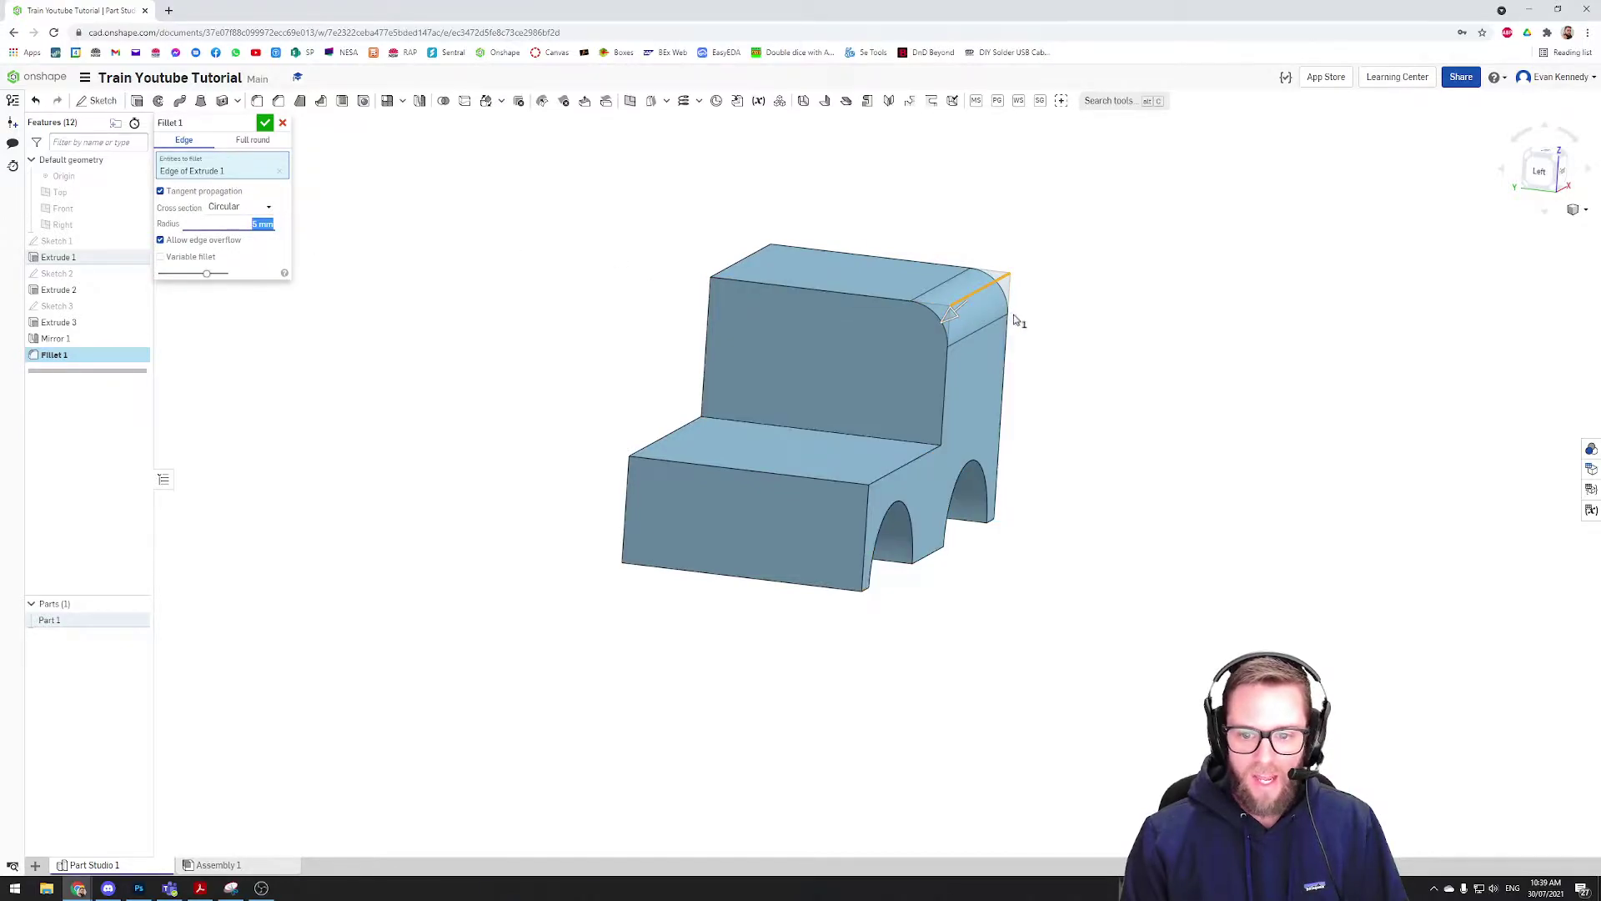
left_click_drag(958, 318, 937, 332)
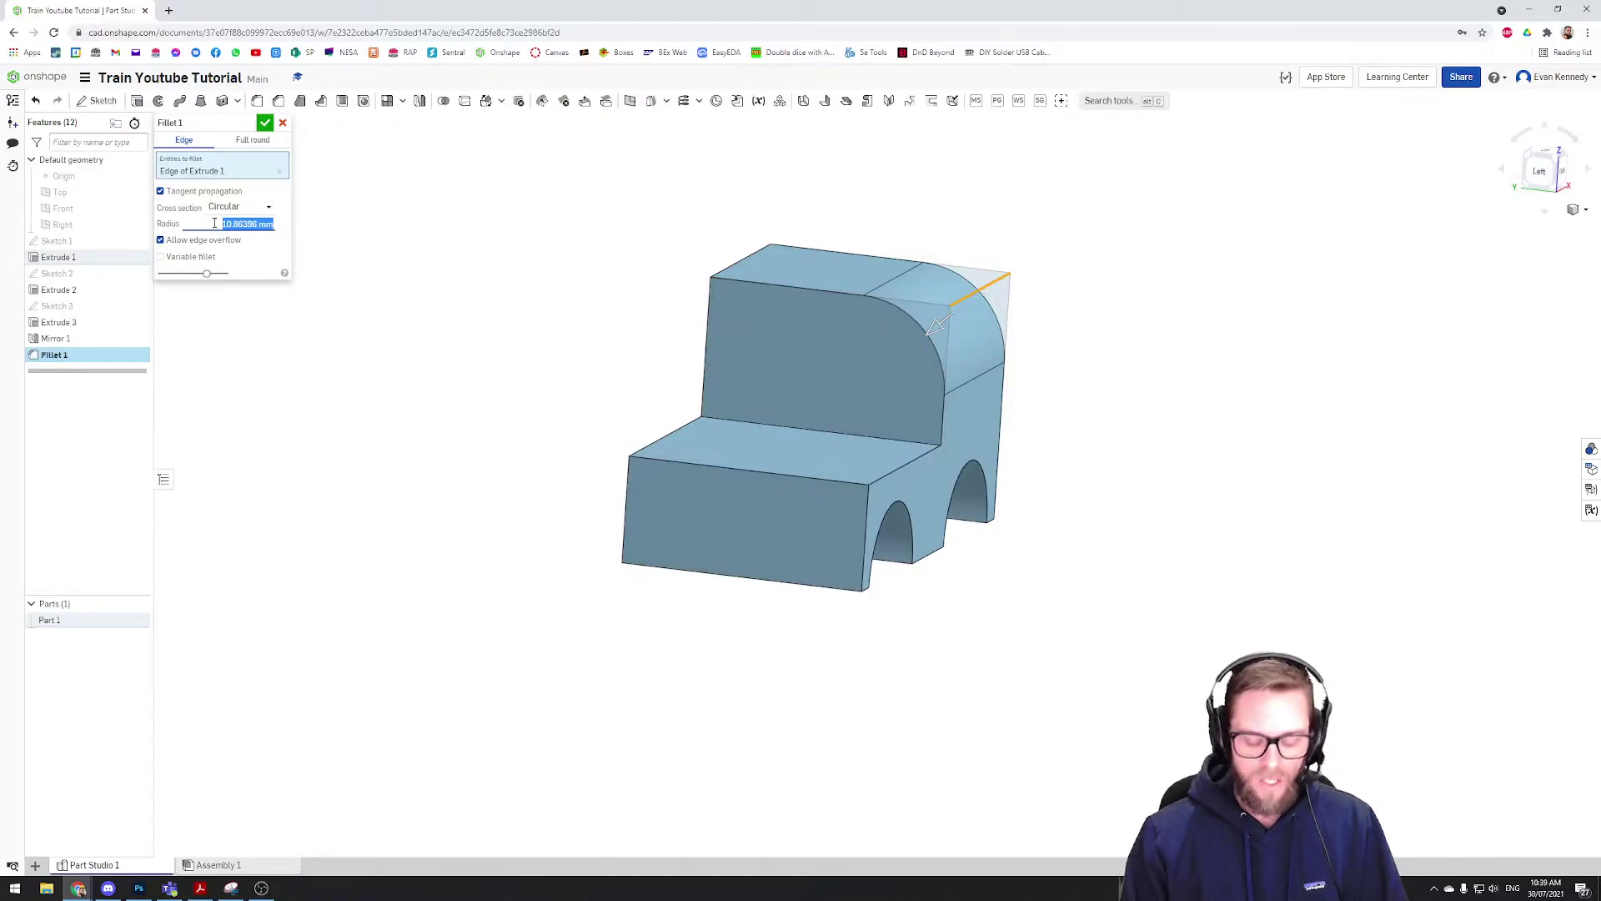
type("5")
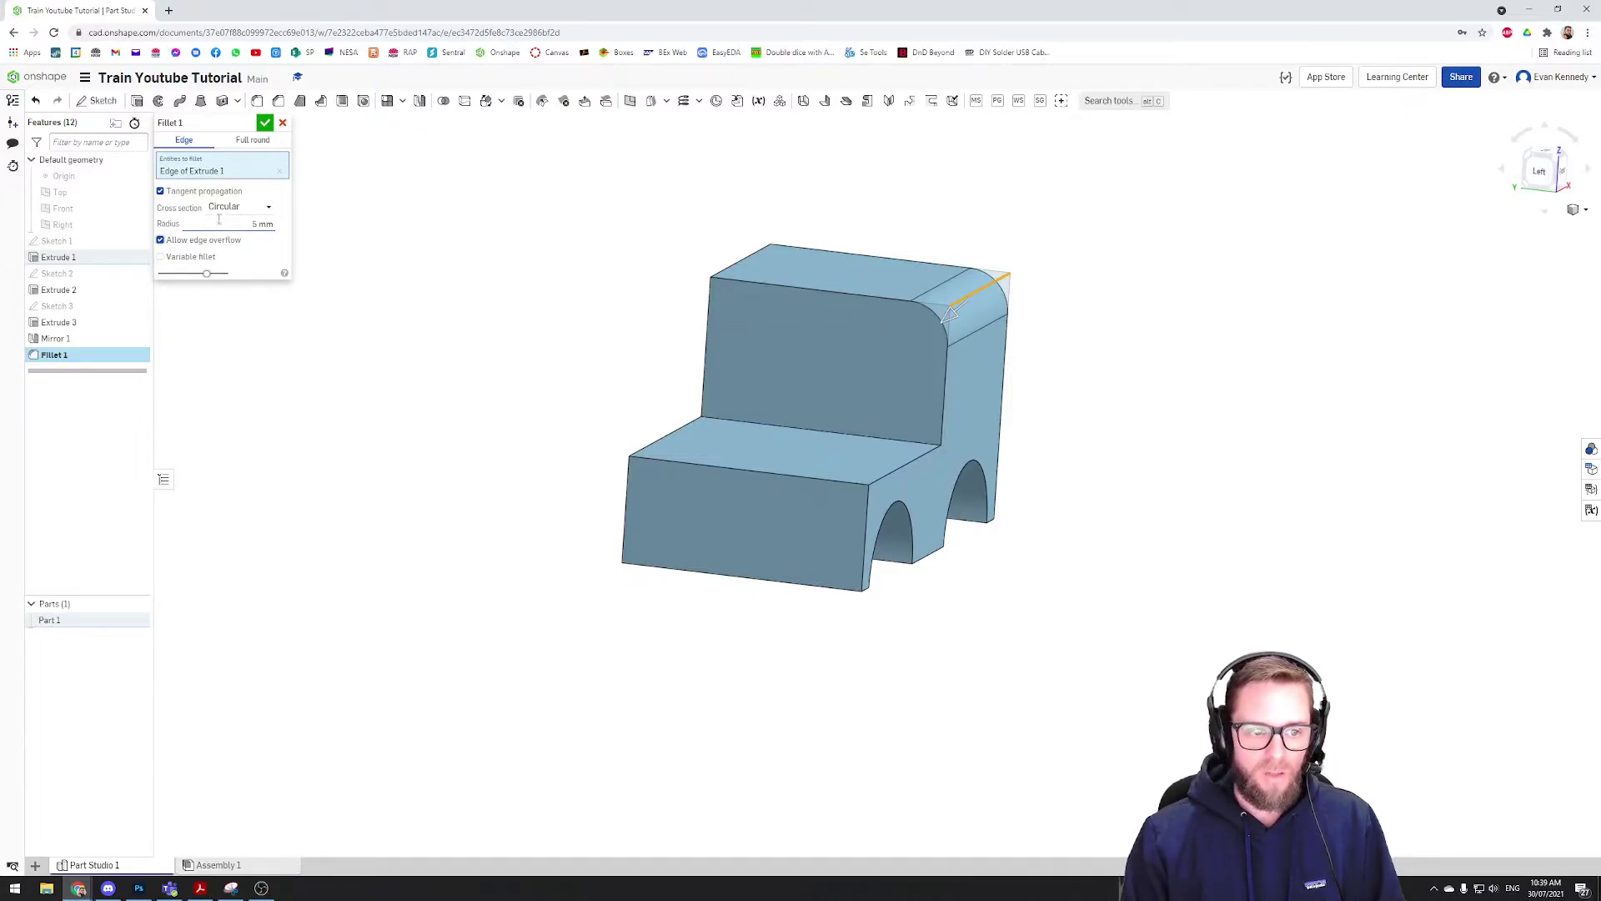
- Check the fillet's cross-section options, keep Circular, and cancel the fillet
left_click(255, 207)
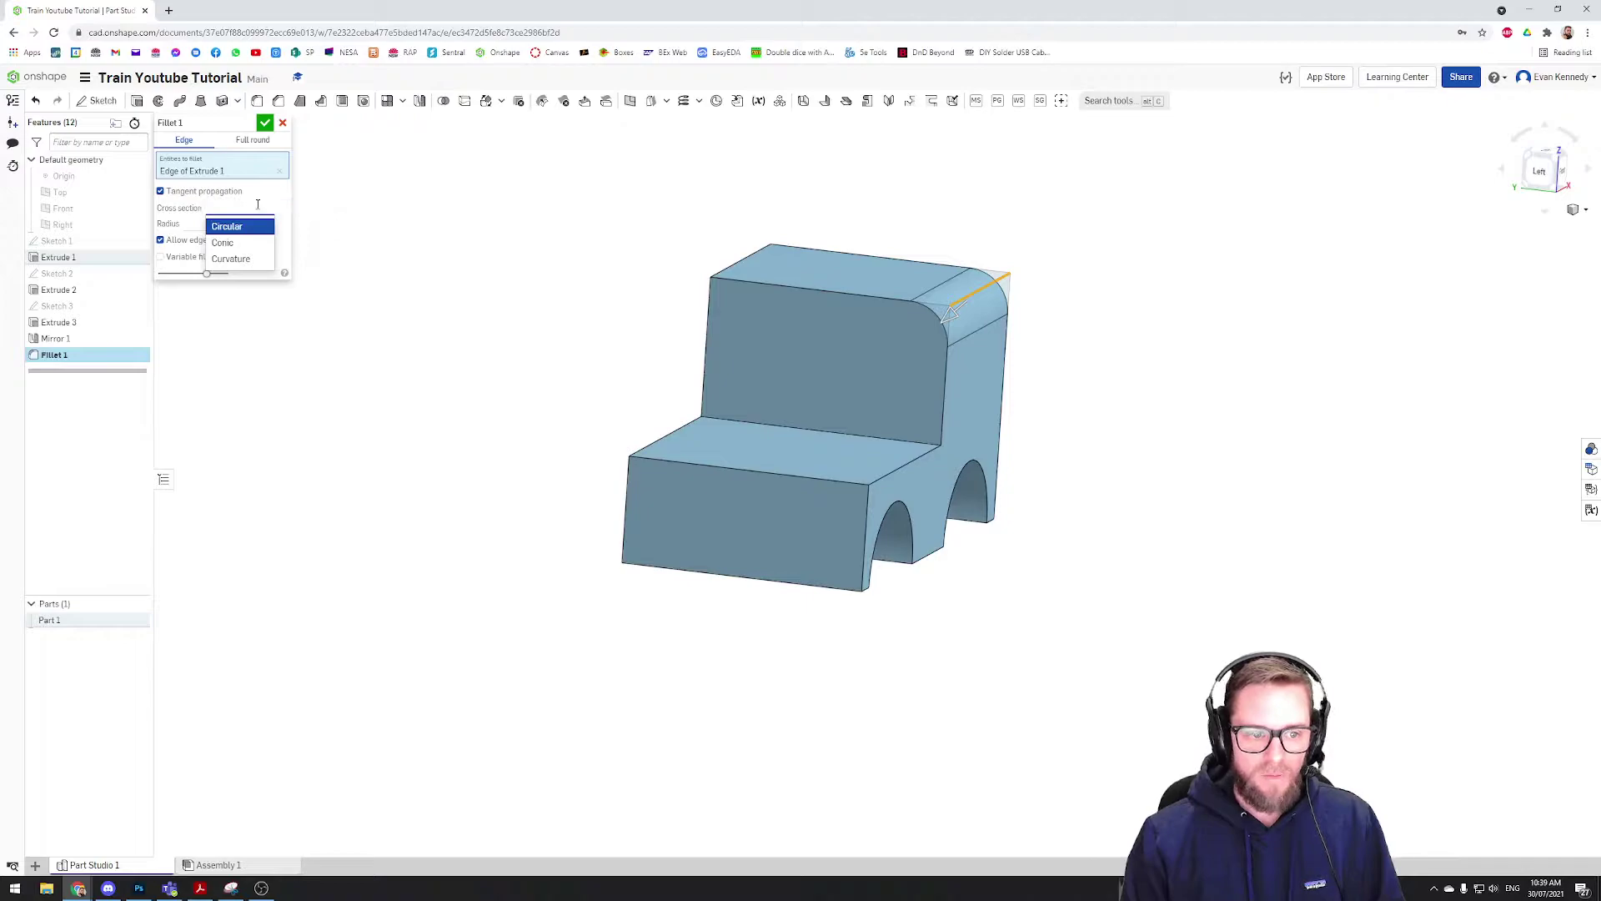
left_click(257, 222)
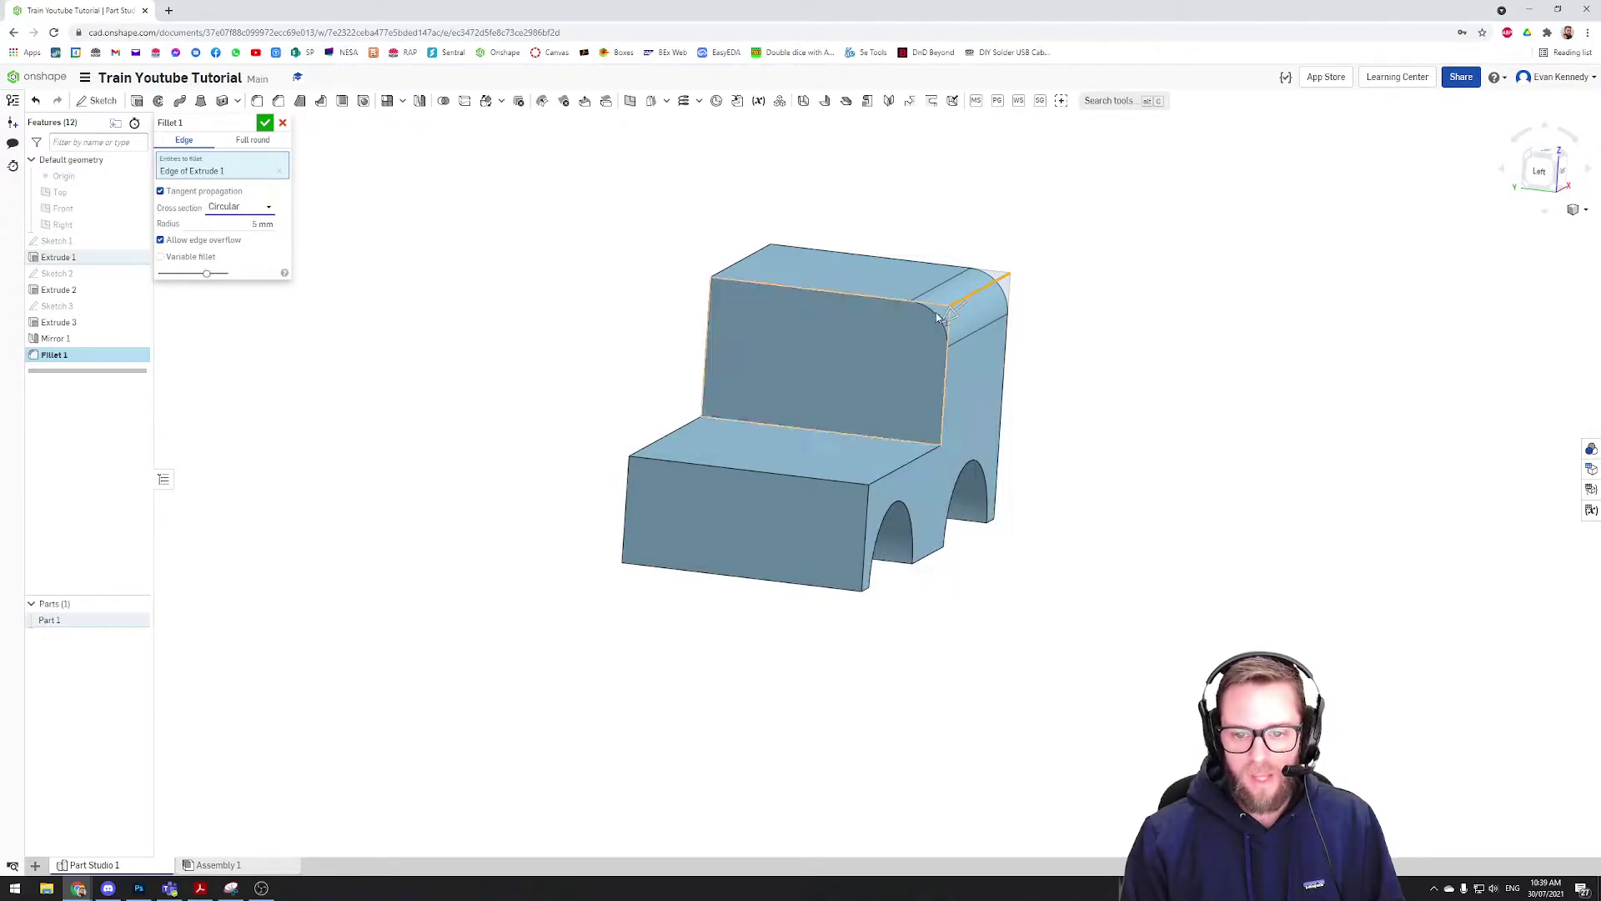
right_click_drag(1079, 279, 1042, 292)
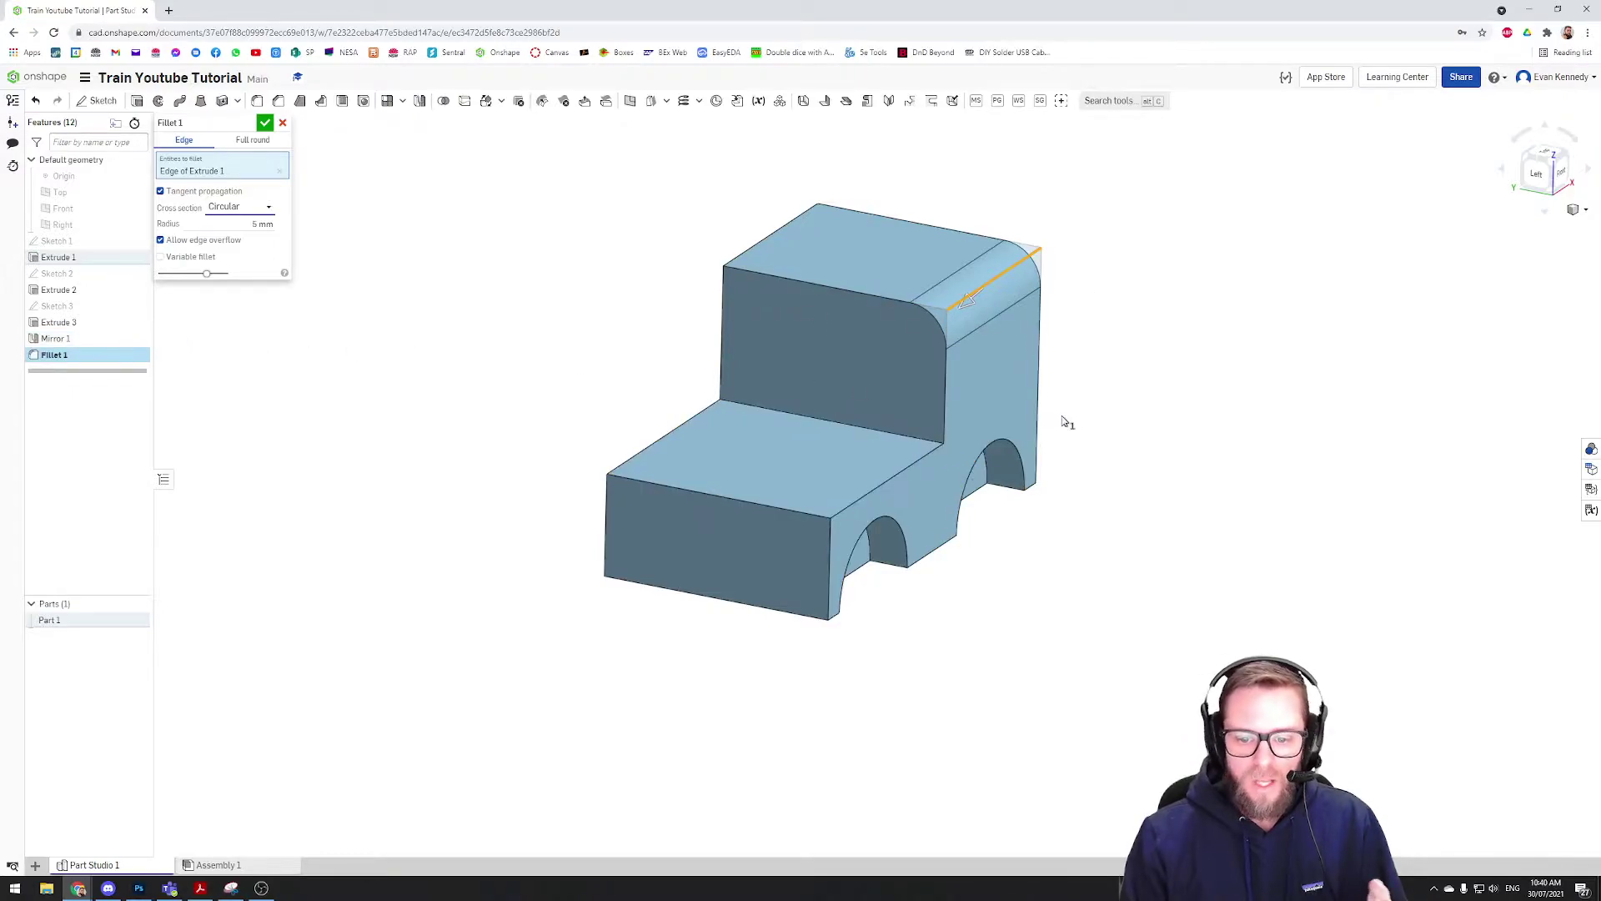
key("Escape")
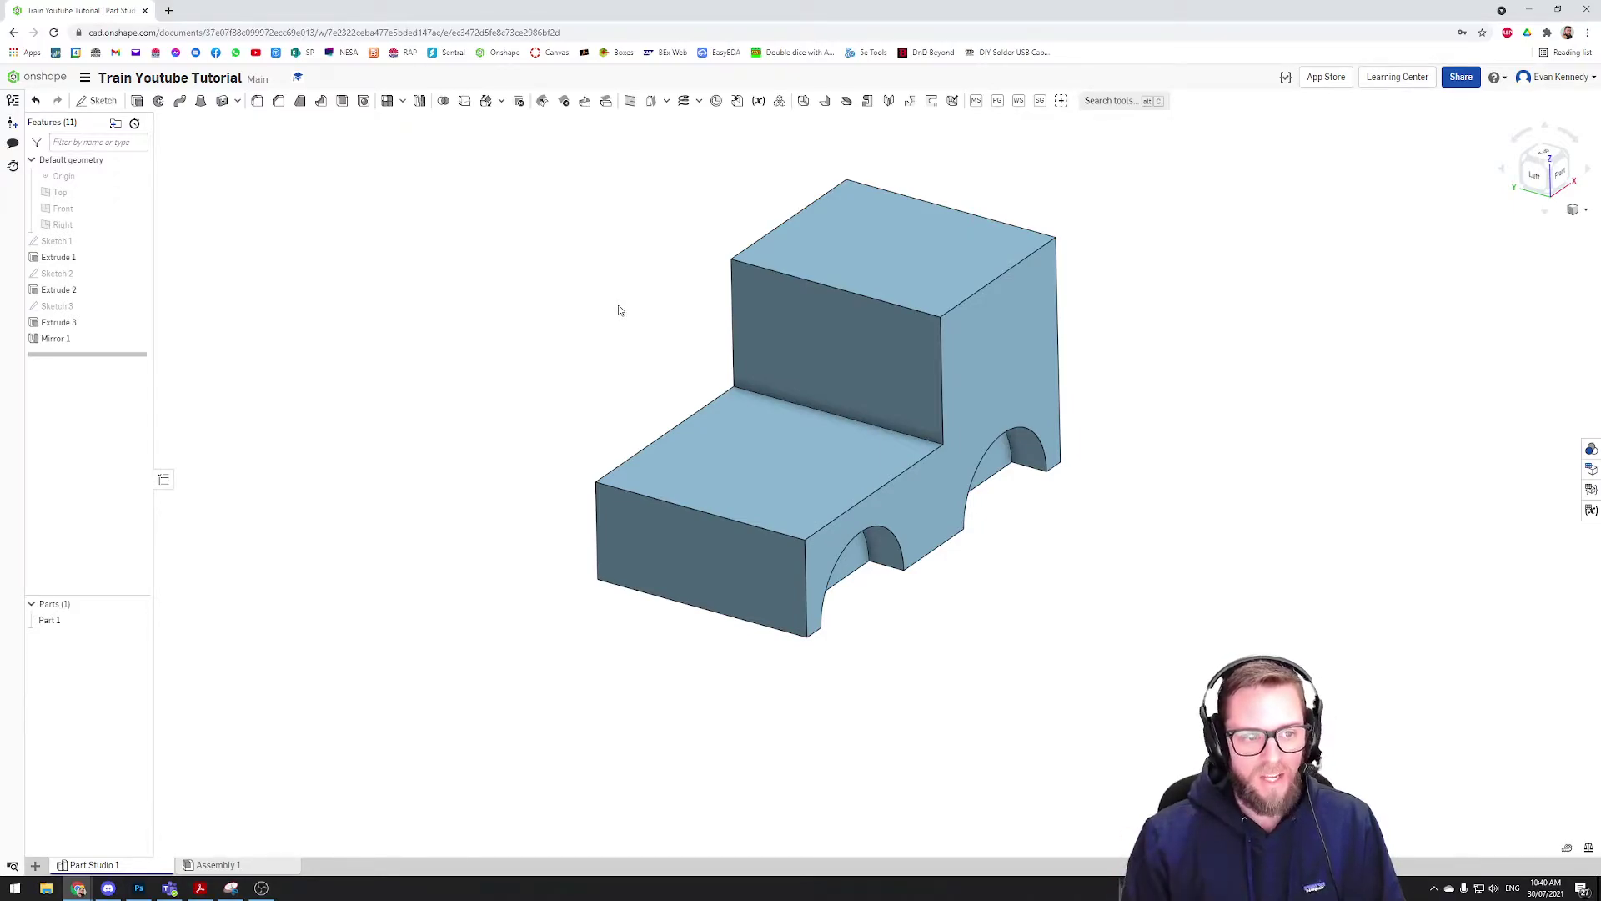
- Start a 5 mm circular fillet on the two long edges of the cab roof and the two long top edges of the hood
left_click(258, 103)
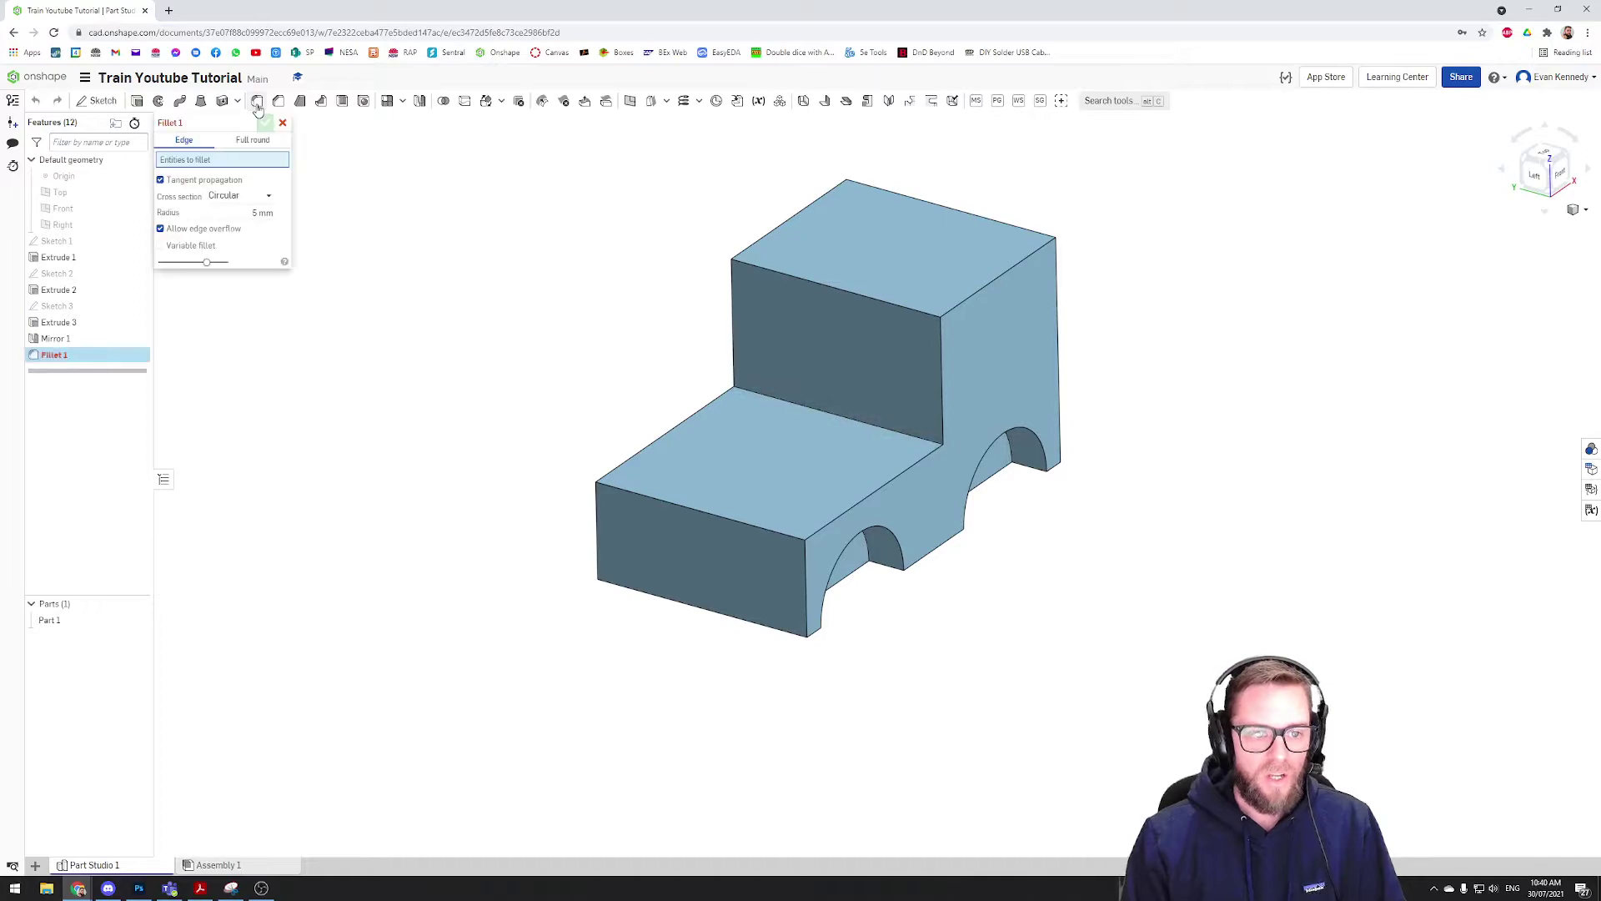
left_click(989, 284)
left_click(757, 244)
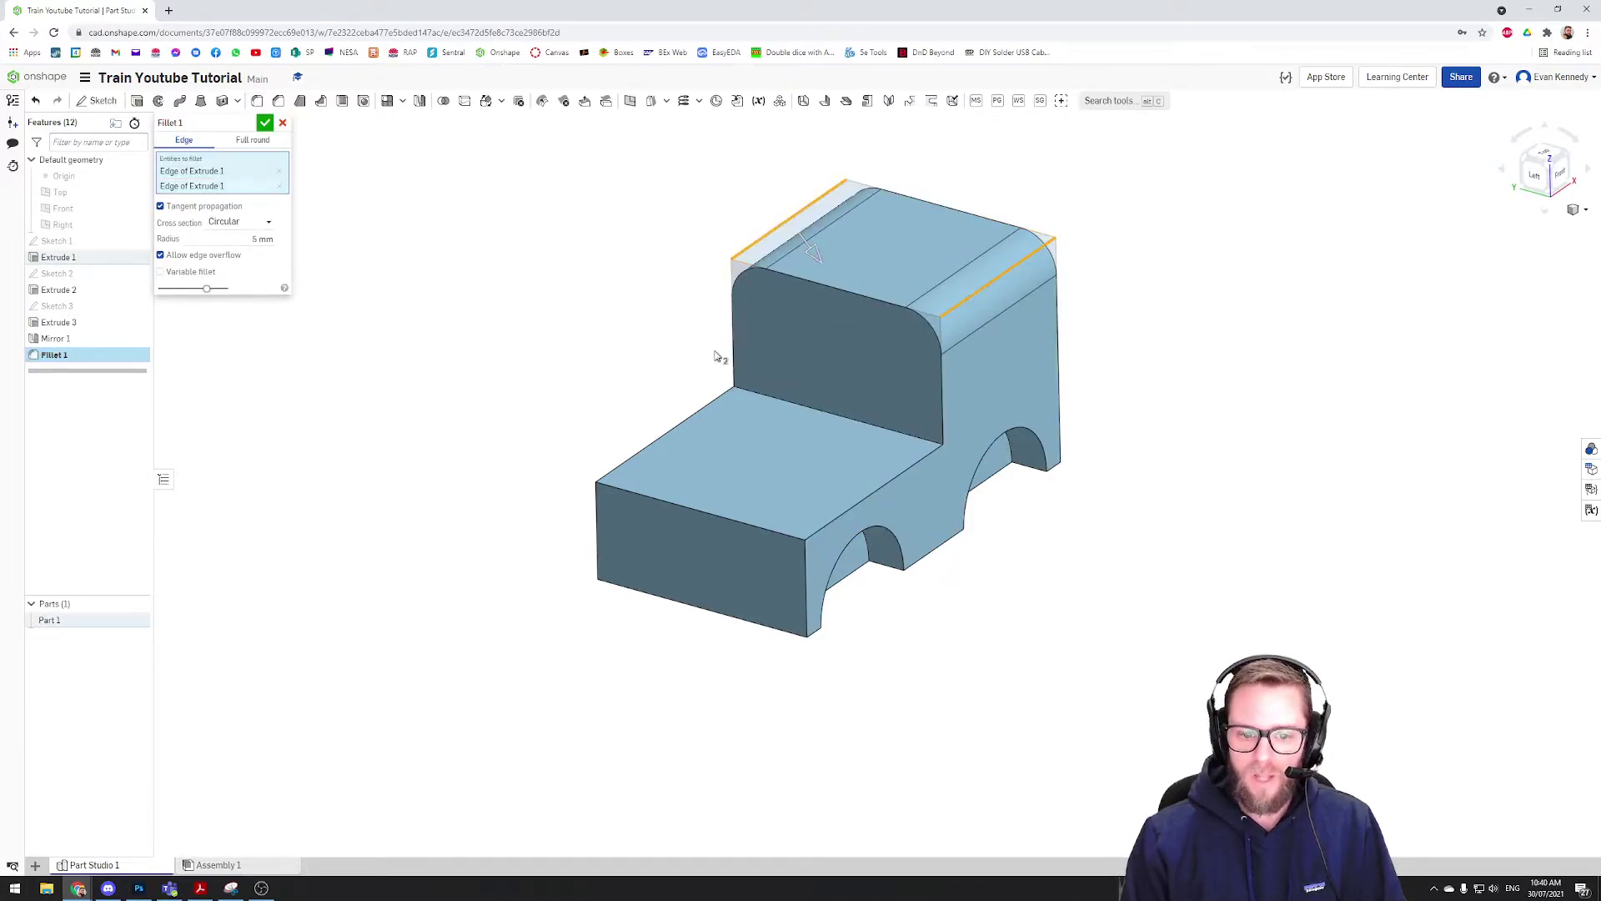
left_click(682, 426)
left_click(870, 499)
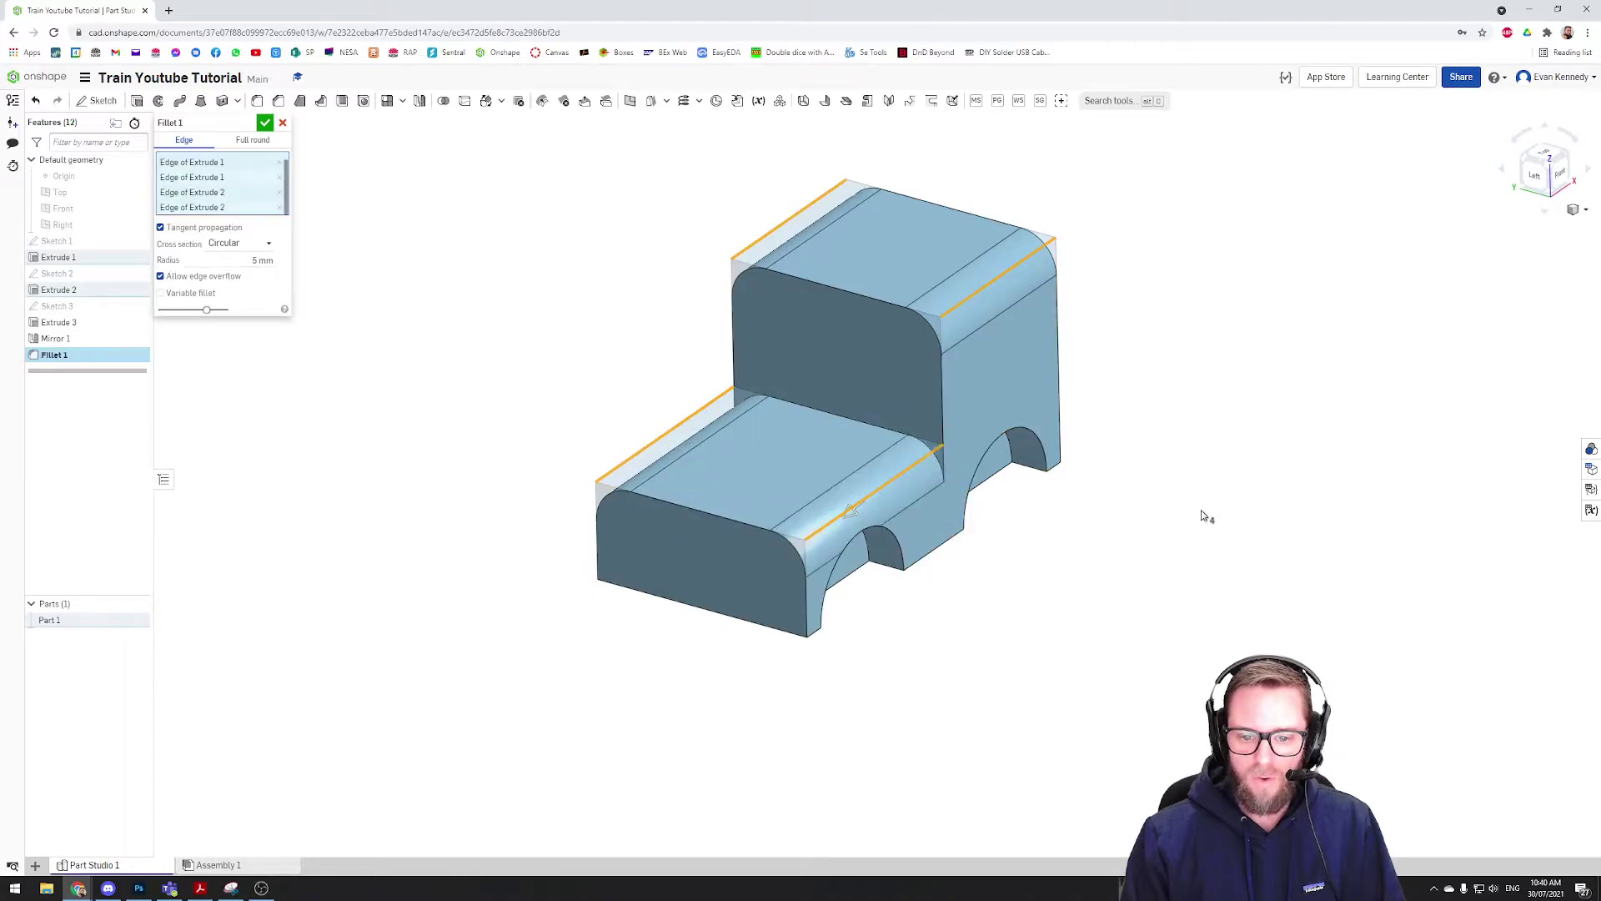
- Add the vertical corner edges of the cab and hood, the rear bottom edge, and the cab roof's front and rear edges to the fillet
left_click(941, 393)
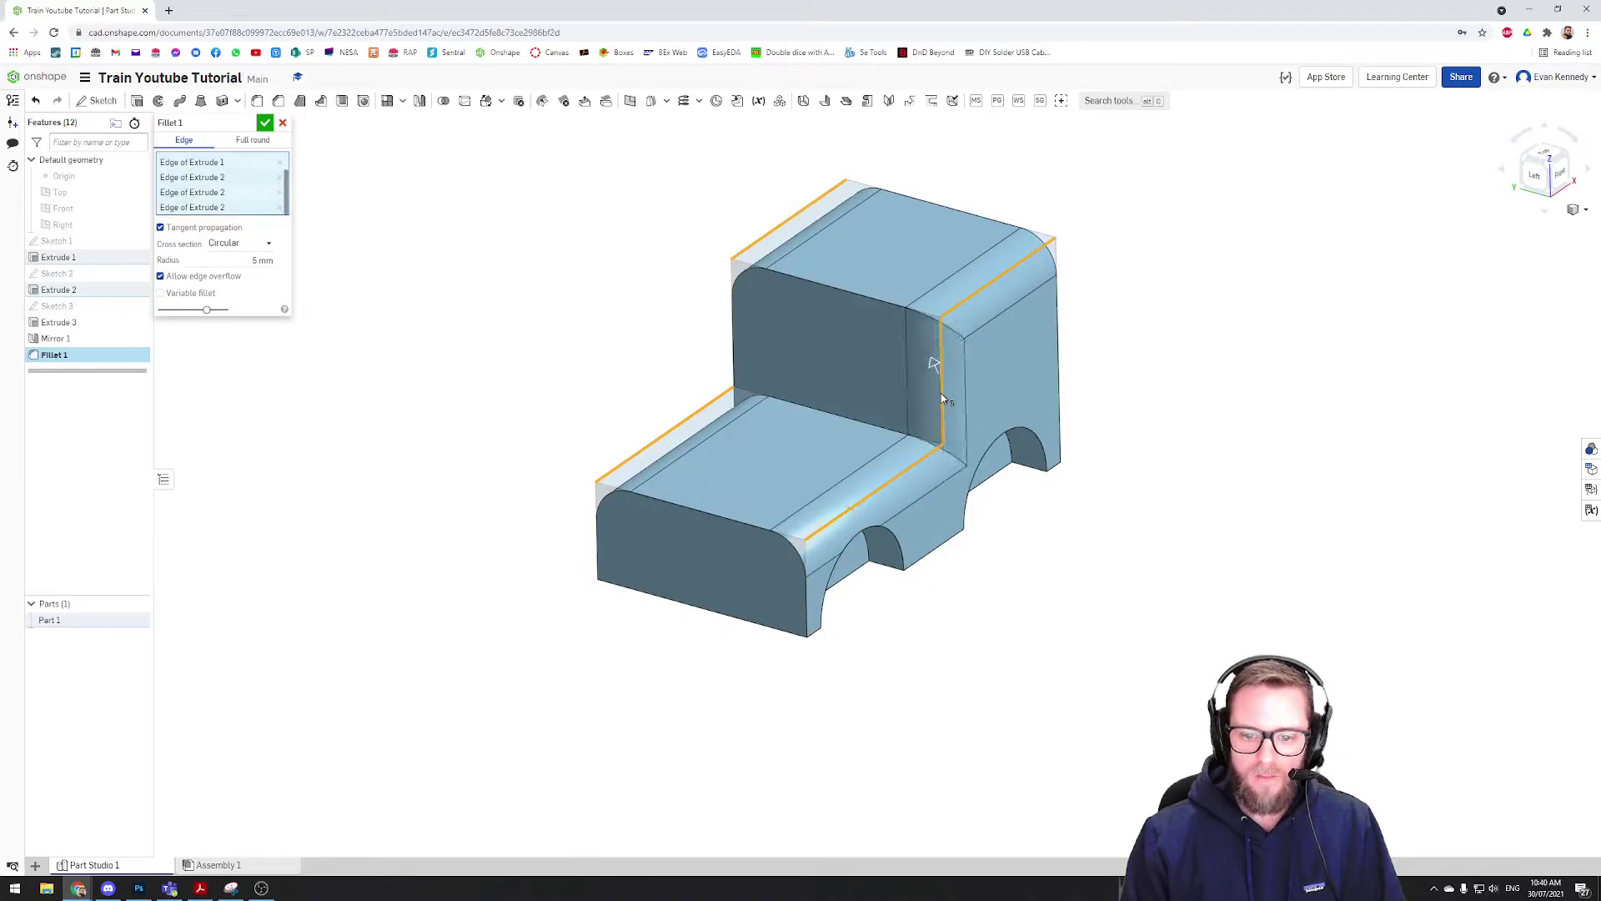
left_click(735, 350)
left_click(805, 622)
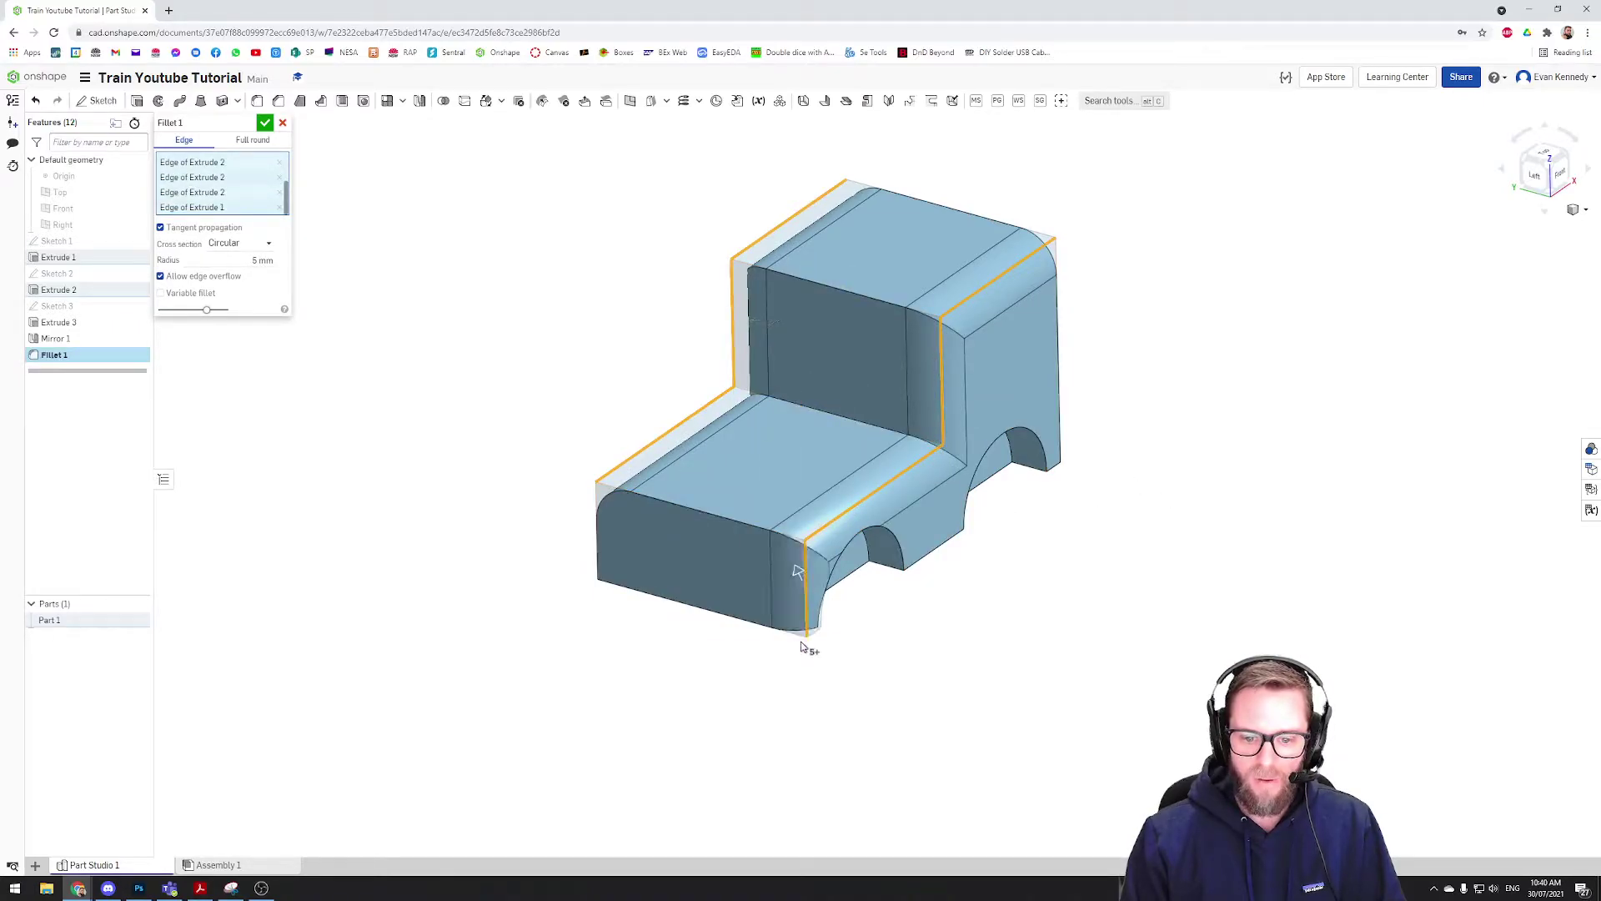
left_click(609, 557)
right_click_drag(1245, 542, 1212, 529)
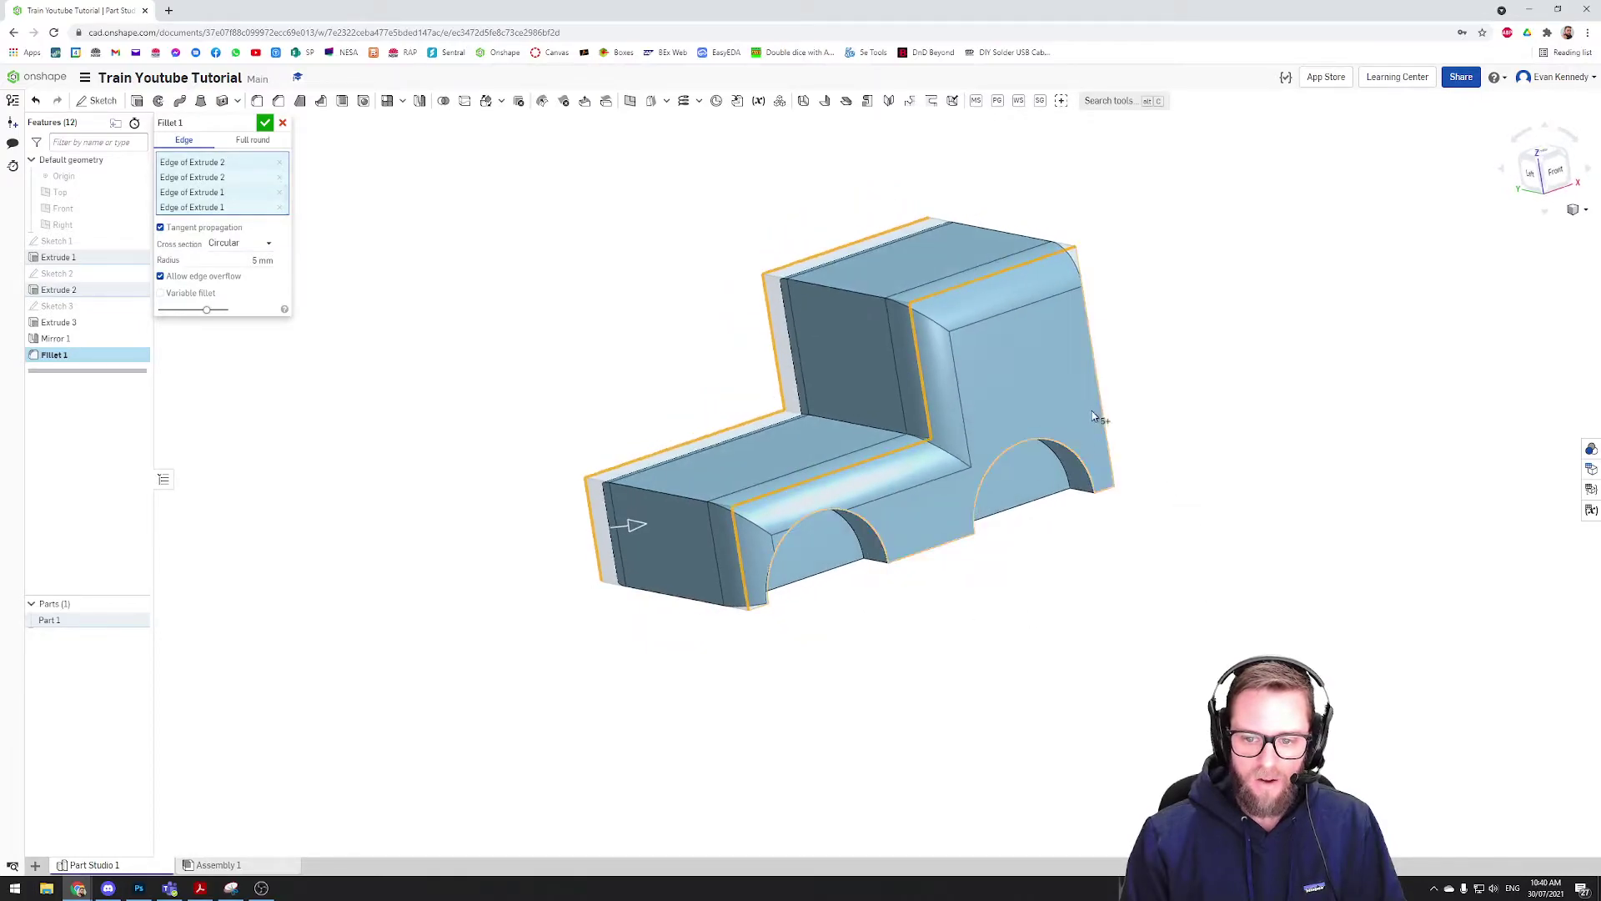
right_click_drag(1249, 402, 1118, 440)
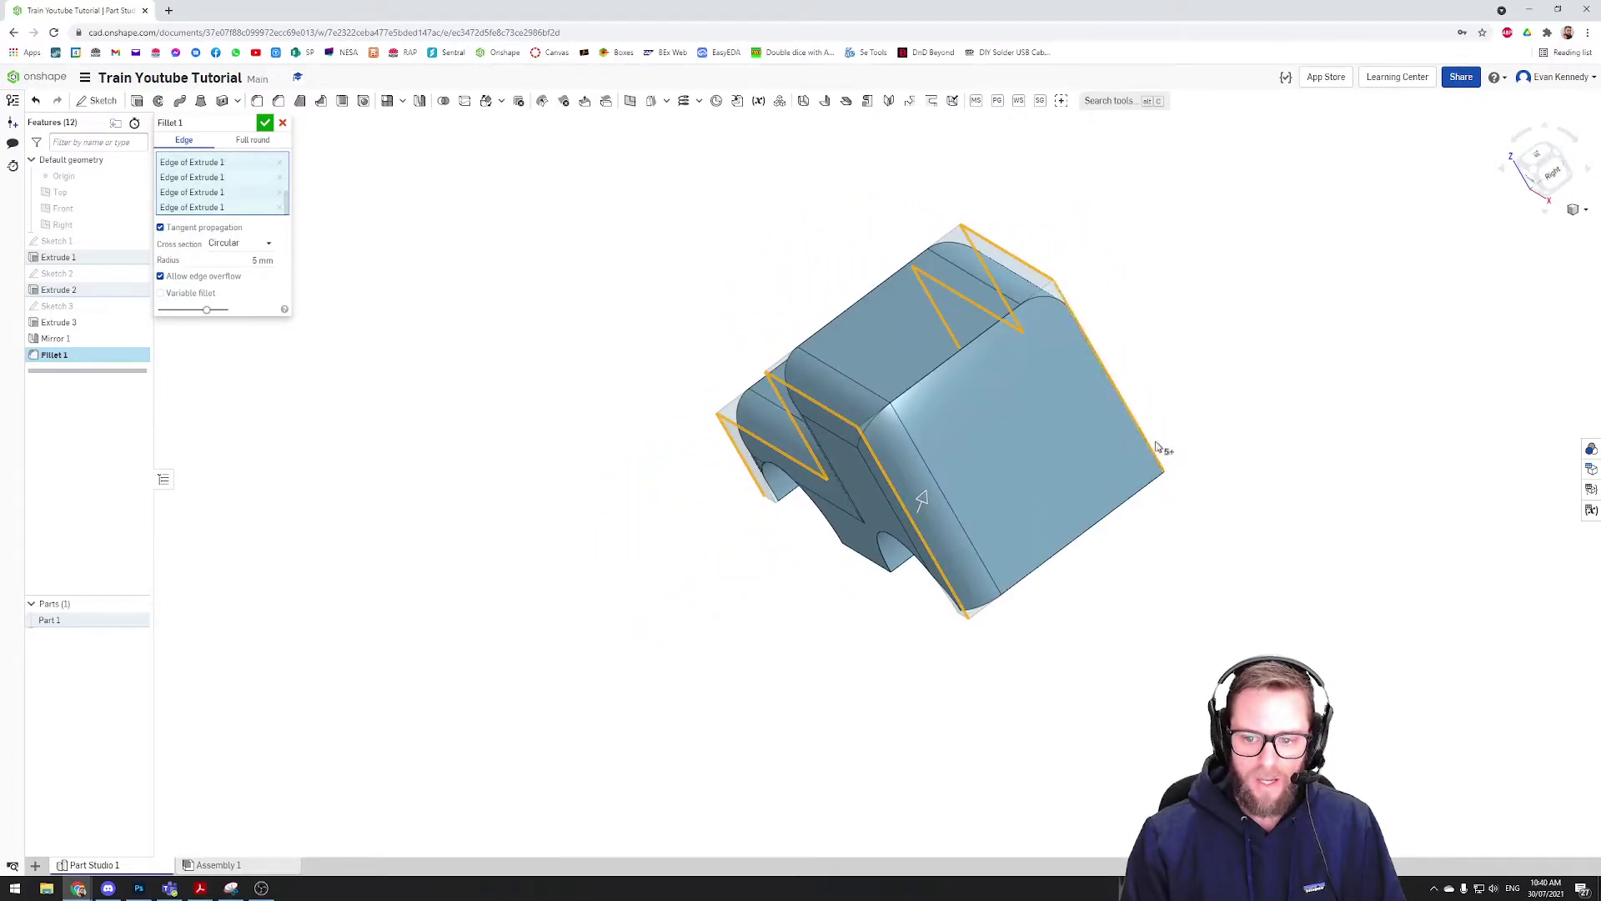
right_click_drag(1033, 637, 1065, 455)
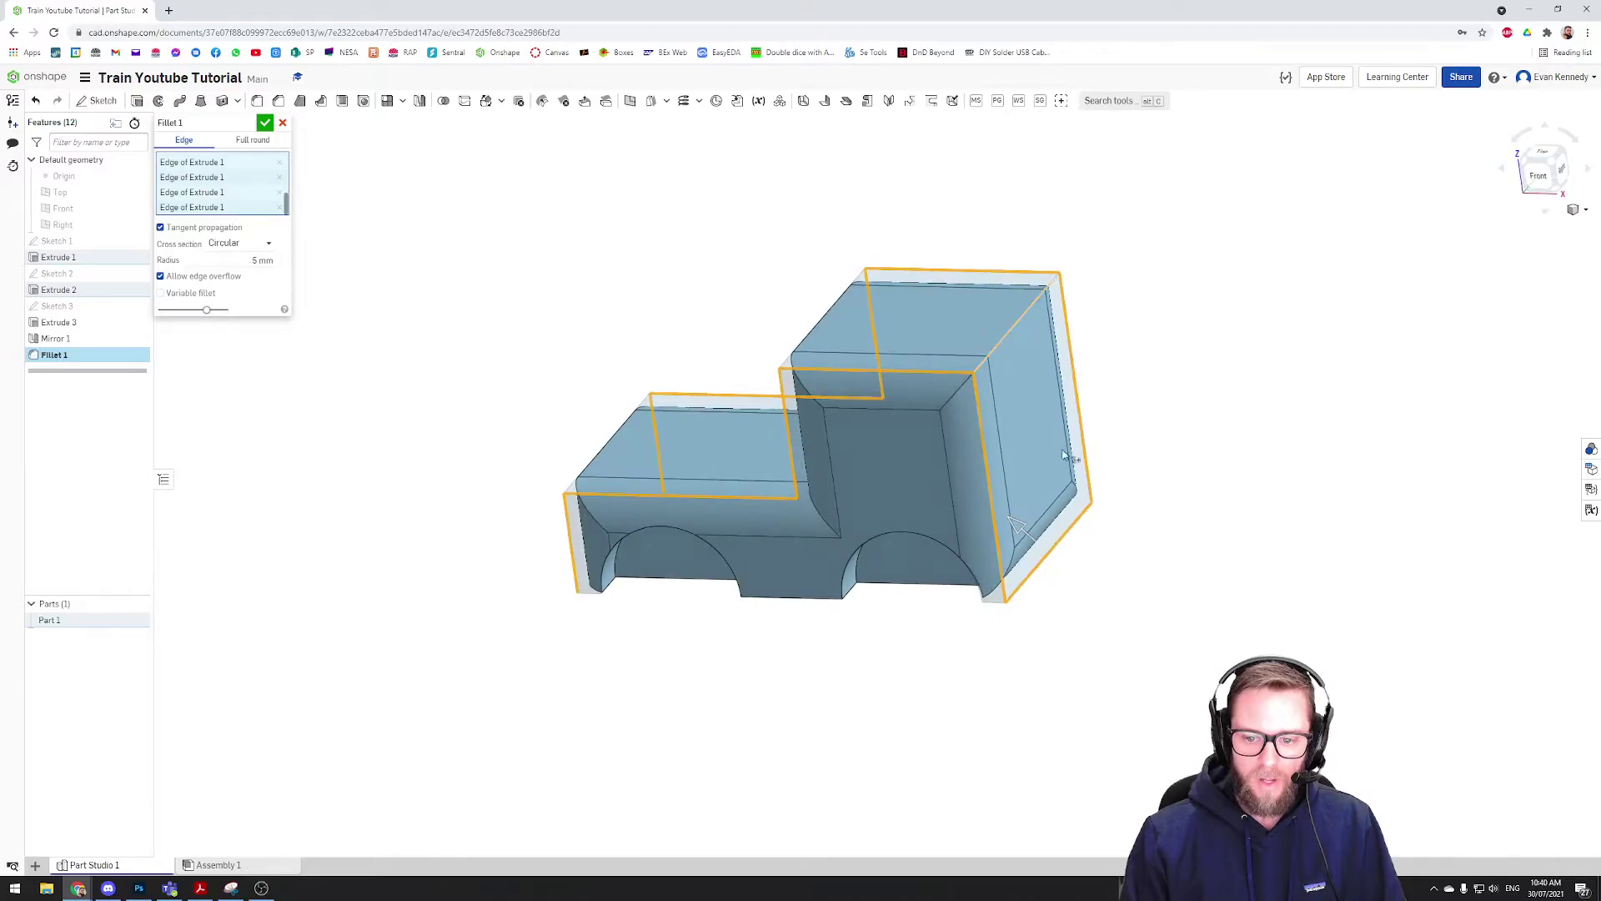
left_click(1002, 351)
right_click_drag(790, 347, 851, 700)
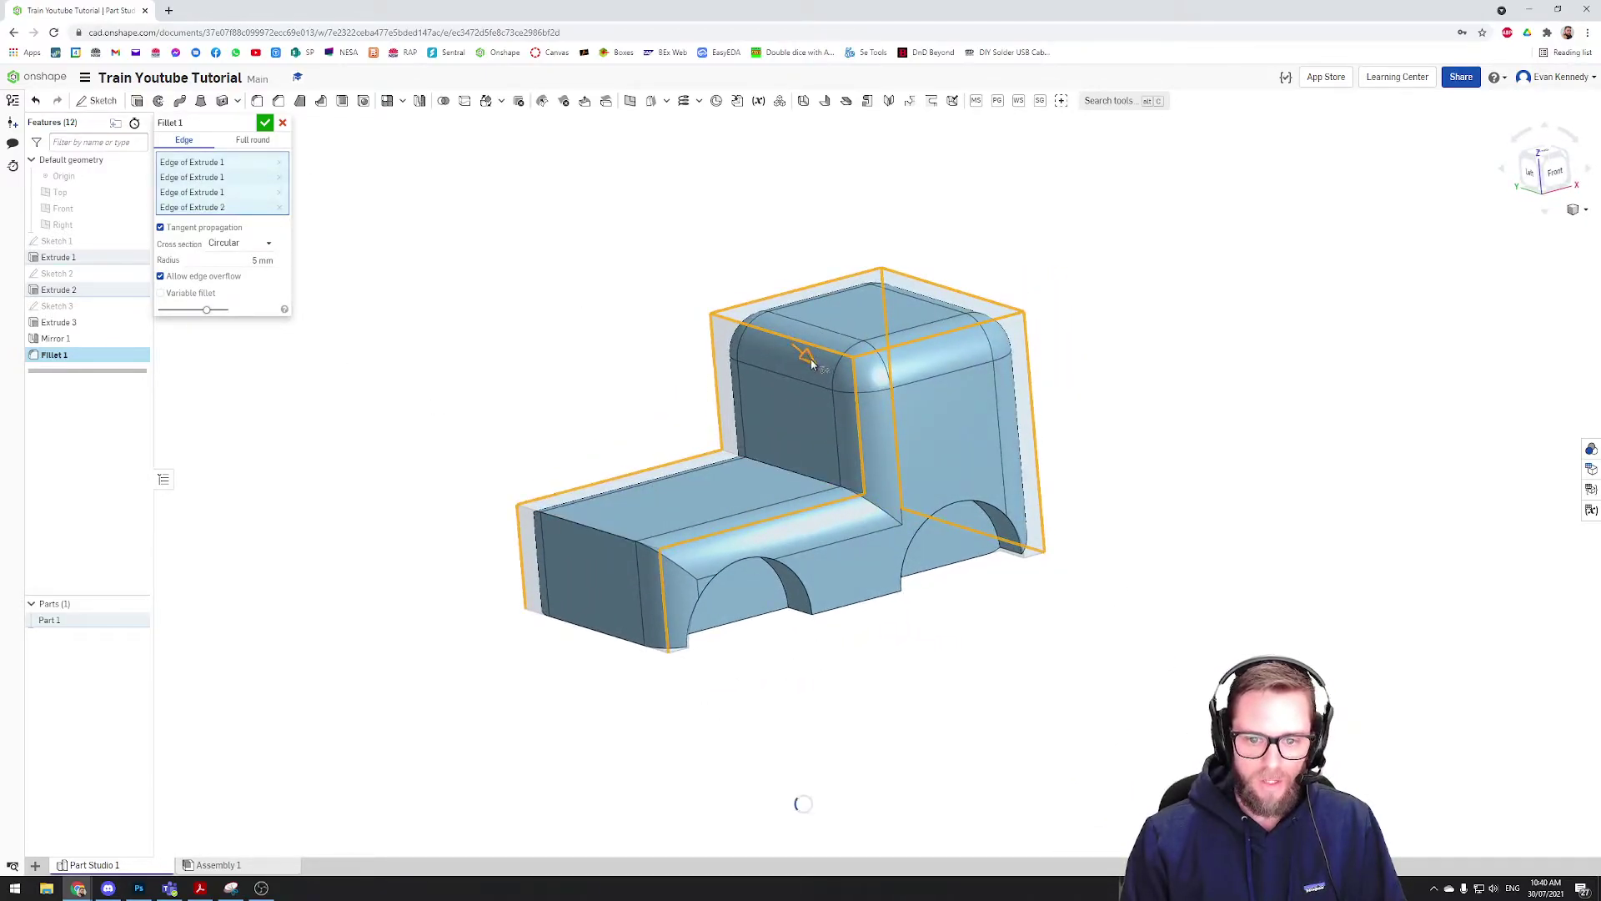
- Adjust the fillet radius freehand on the model, ending at about 4.35 mm
left_click_drag(813, 365, 817, 368)
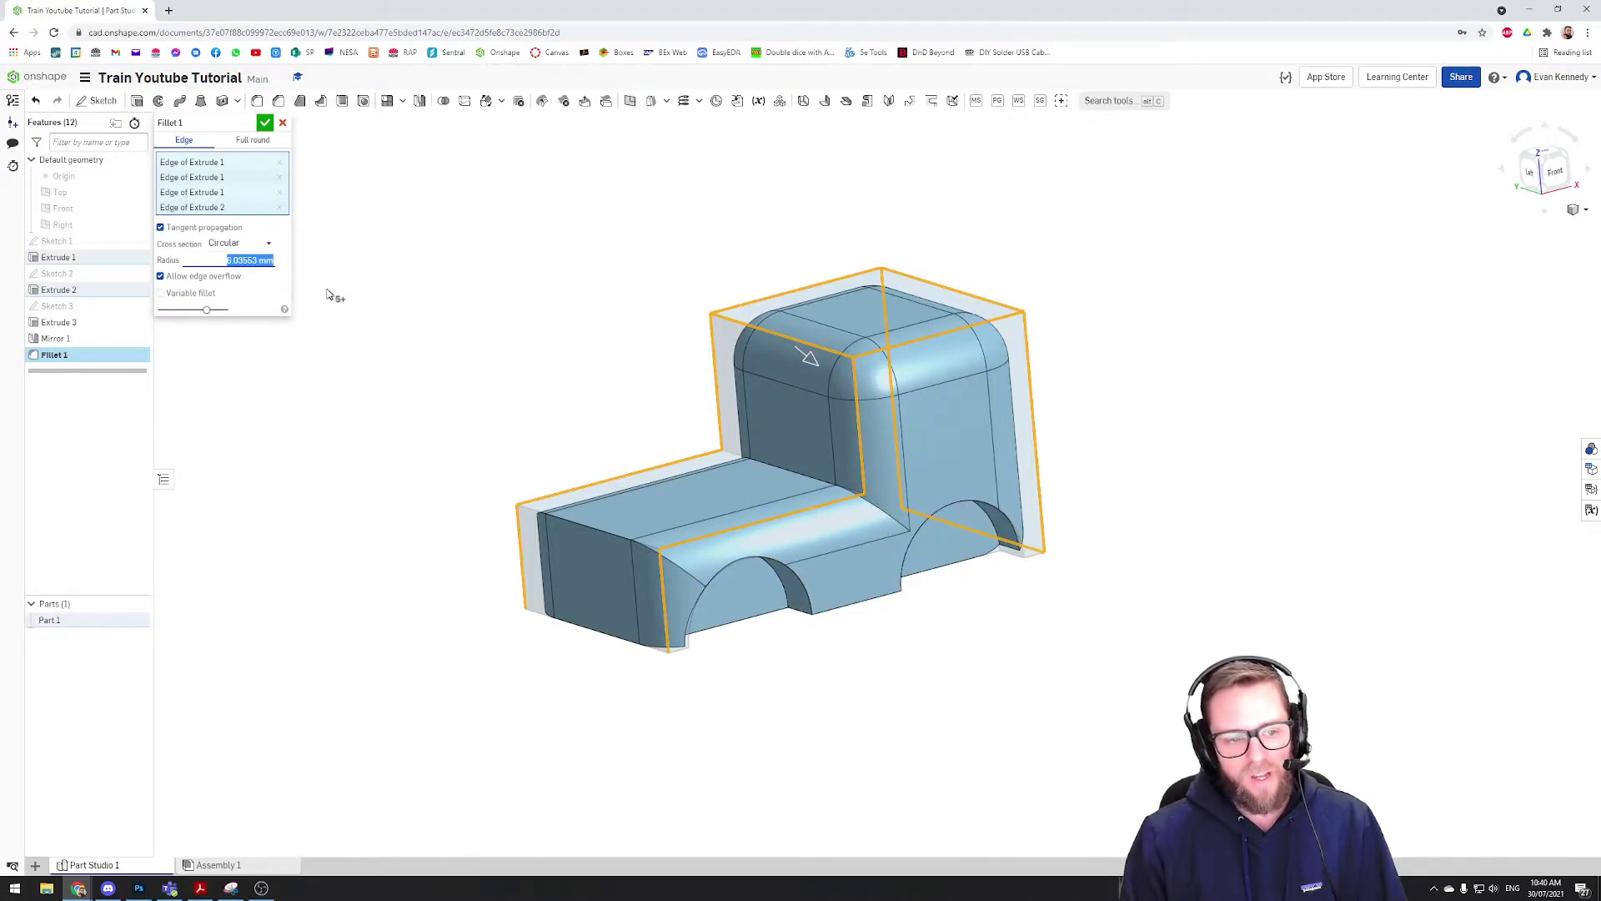
mouse_move(811, 358)
left_mouse_down()
mouse_move(797, 351)
mouse_move(839, 361)
left_mouse_up()
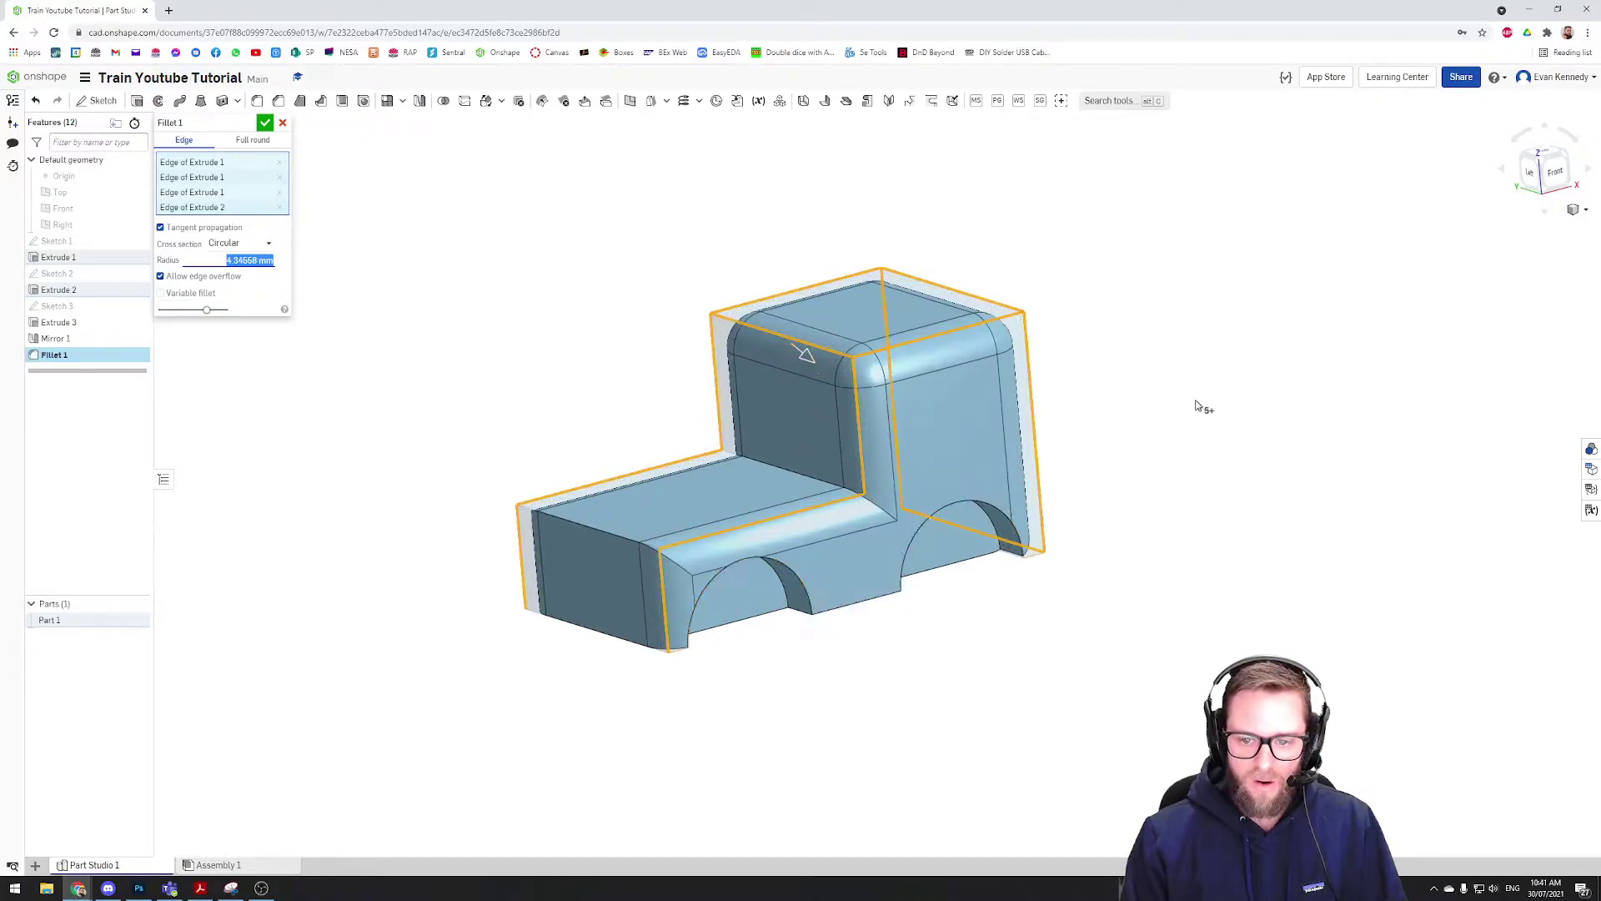
right_click_drag(1198, 406, 1208, 414)
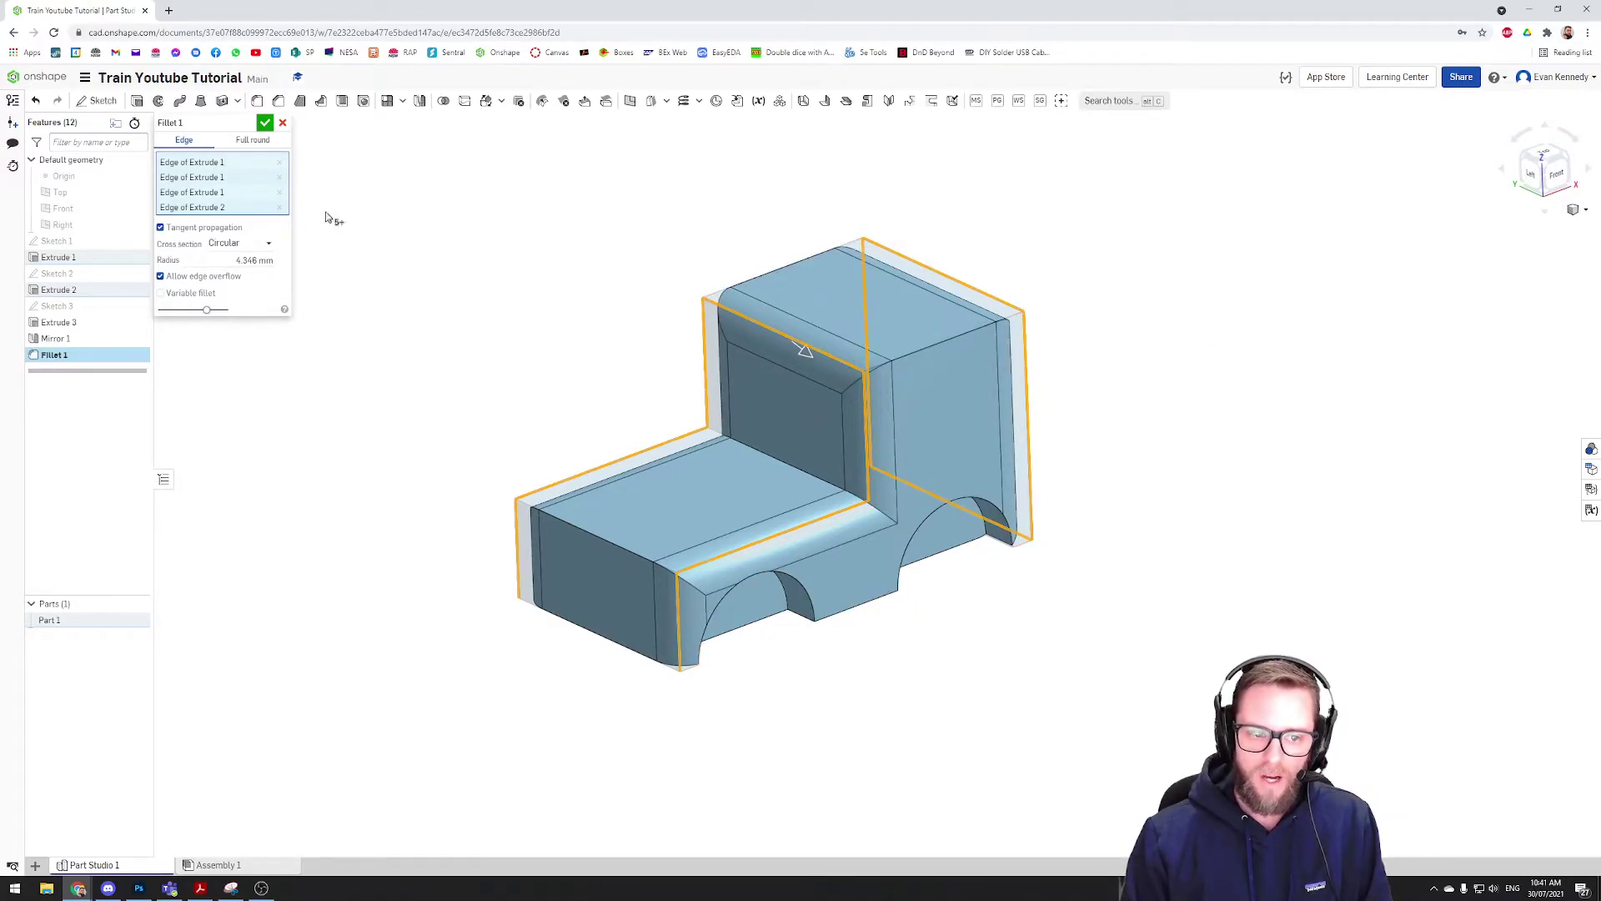
- Remove all the selected edges from the fillet
left_click(281, 208)
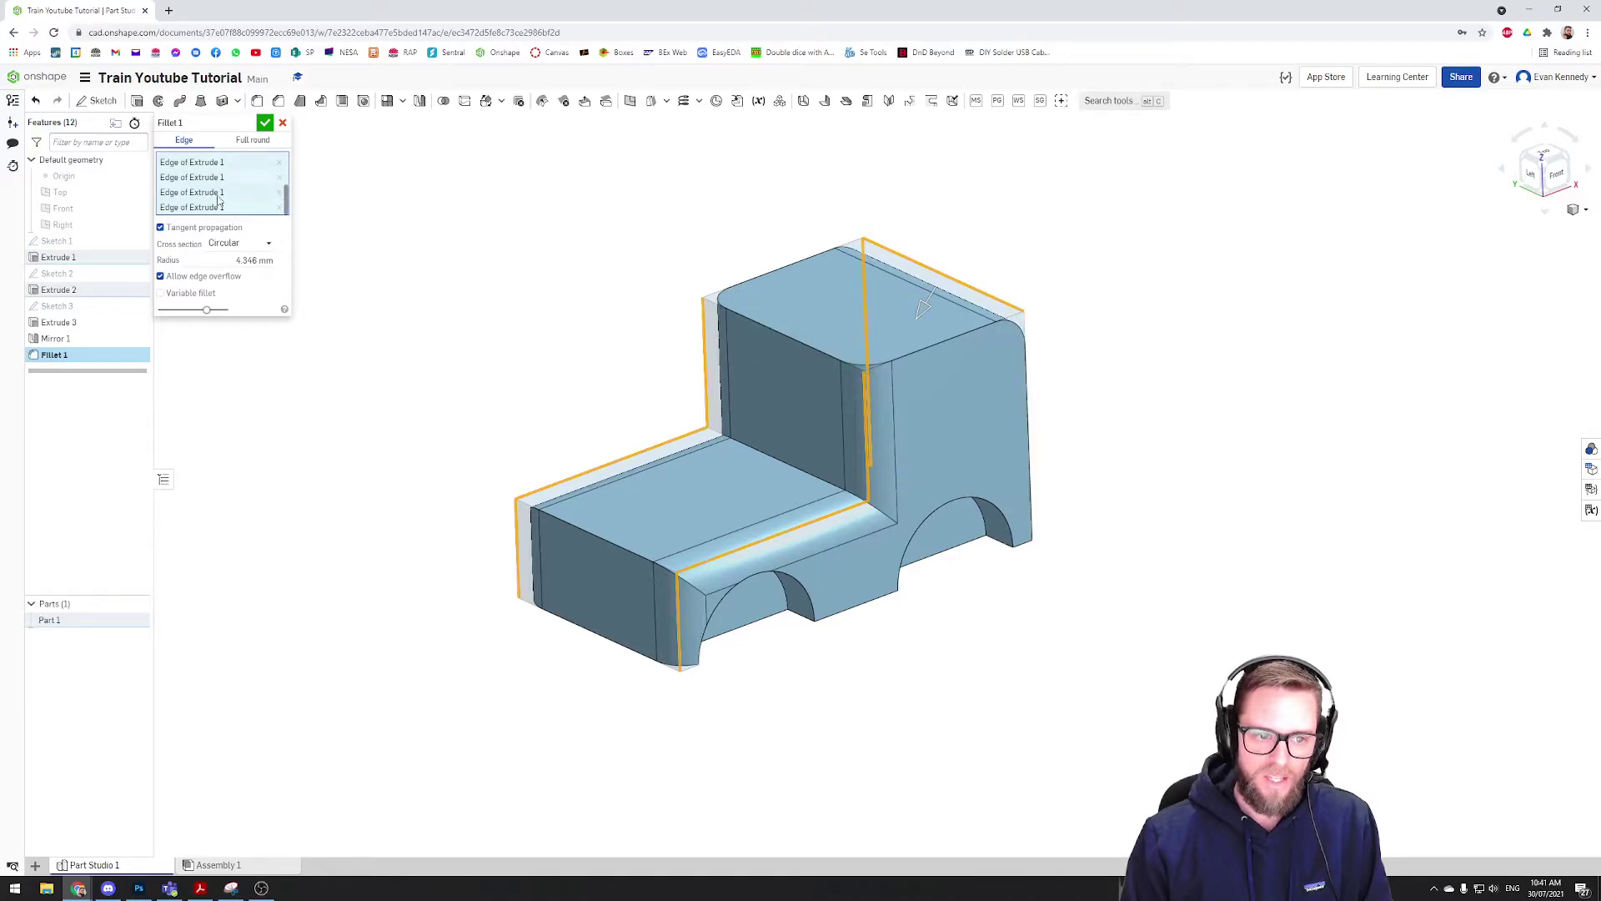
left_click(280, 208)
left_click(280, 193)
left_click(280, 178)
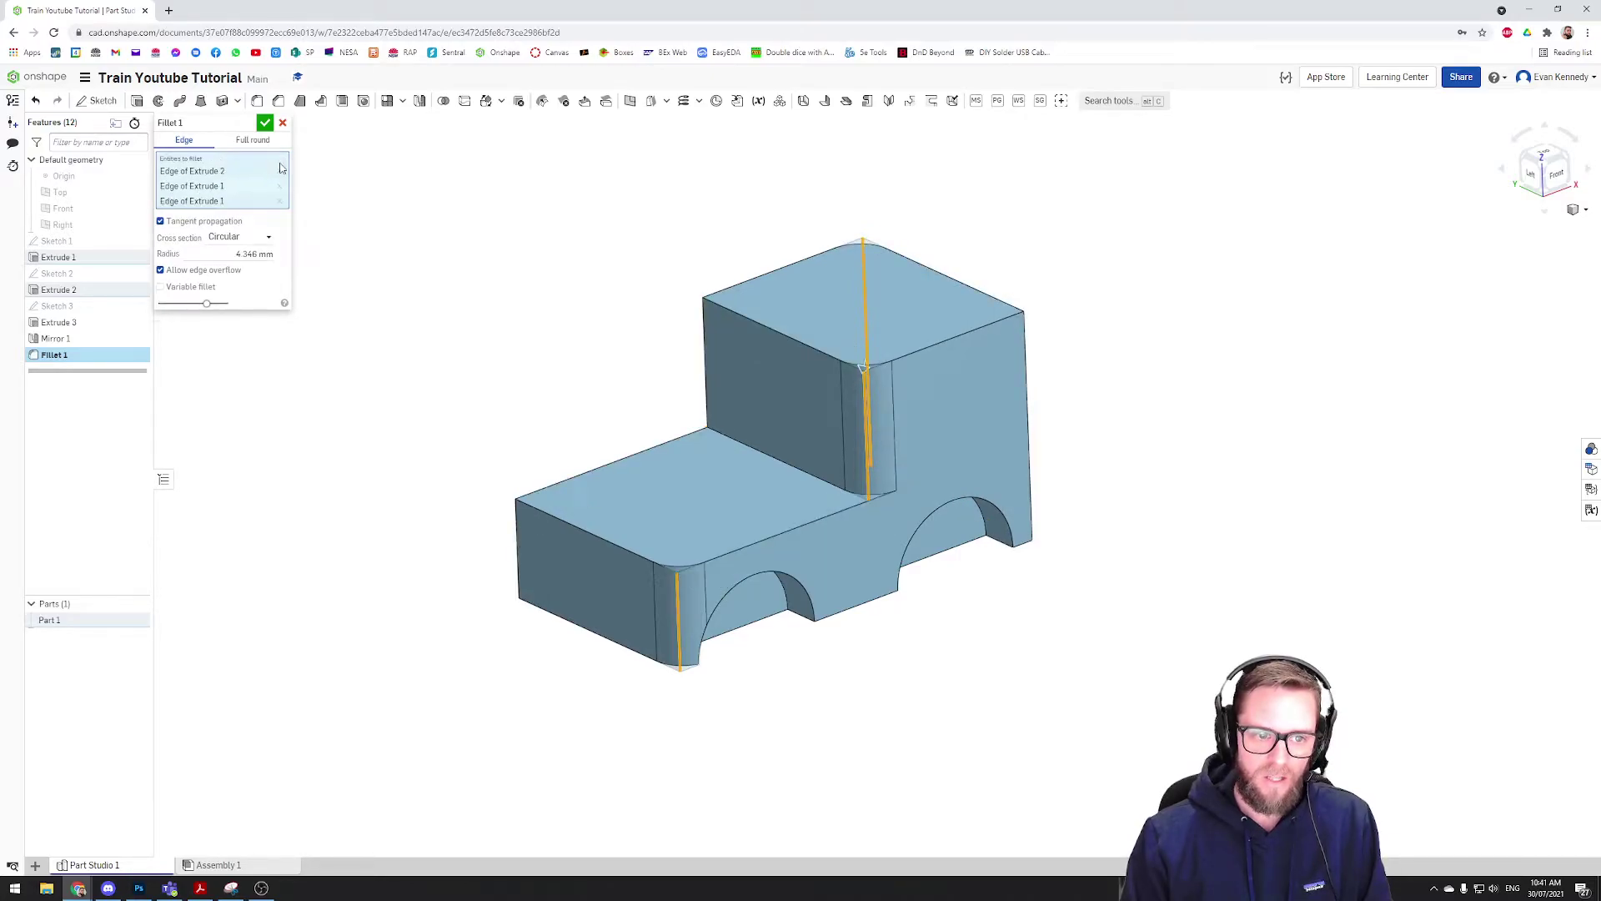
left_click(280, 186)
left_click(280, 185)
left_click(280, 171)
- Try the fillet on the cab roof's two long edges and one long hood edge, and deselect them all
left_click(745, 281)
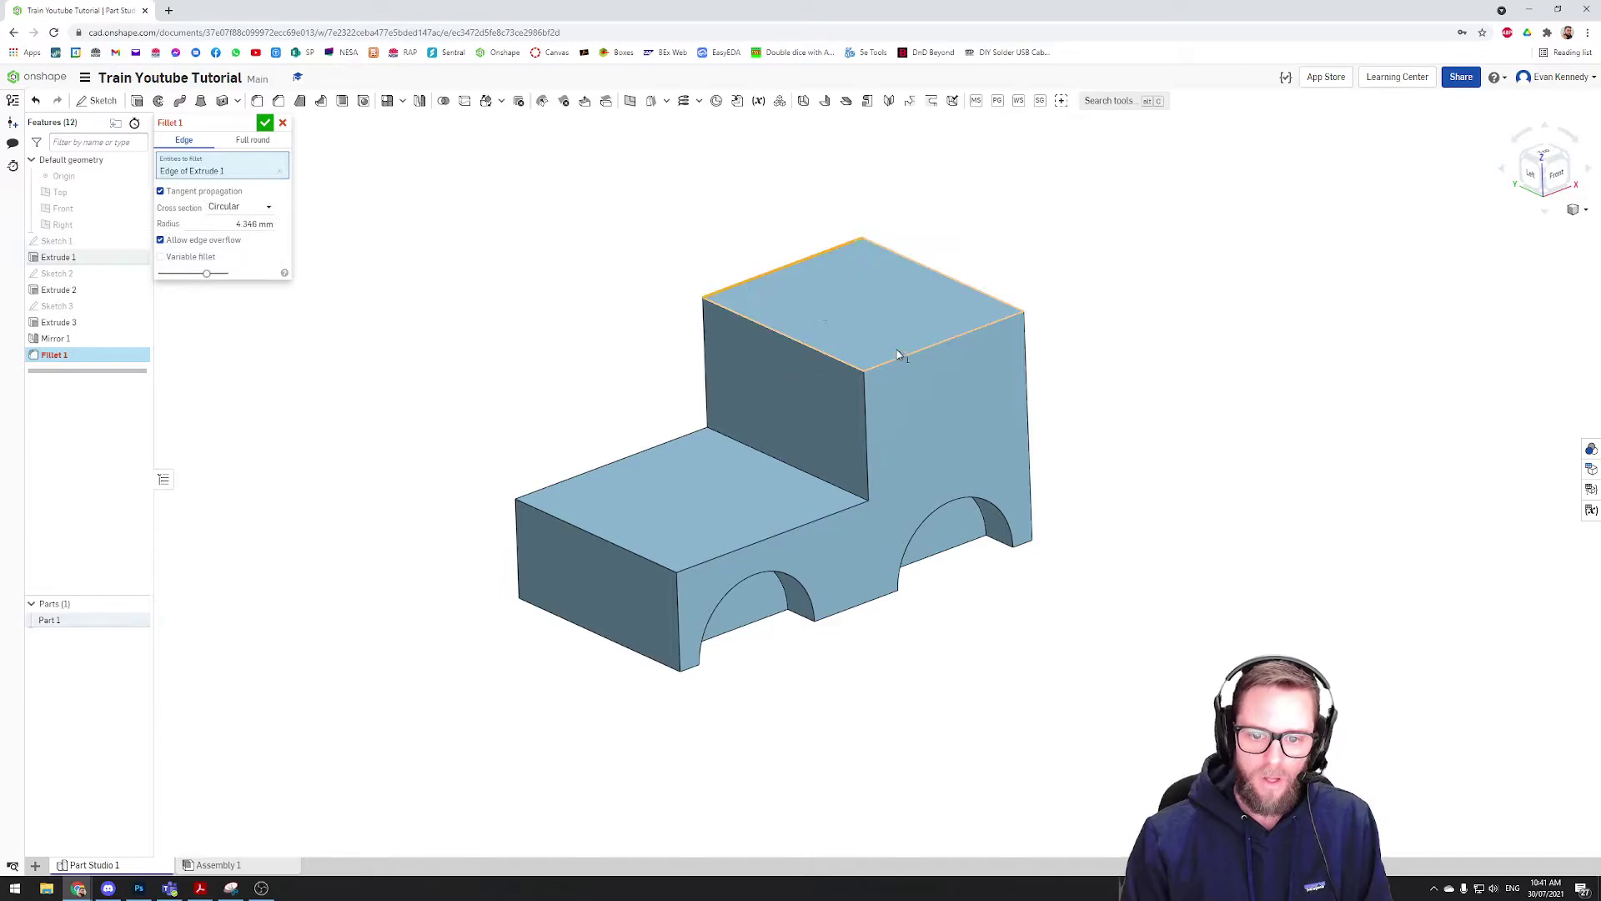
left_click(899, 363)
left_click(788, 534)
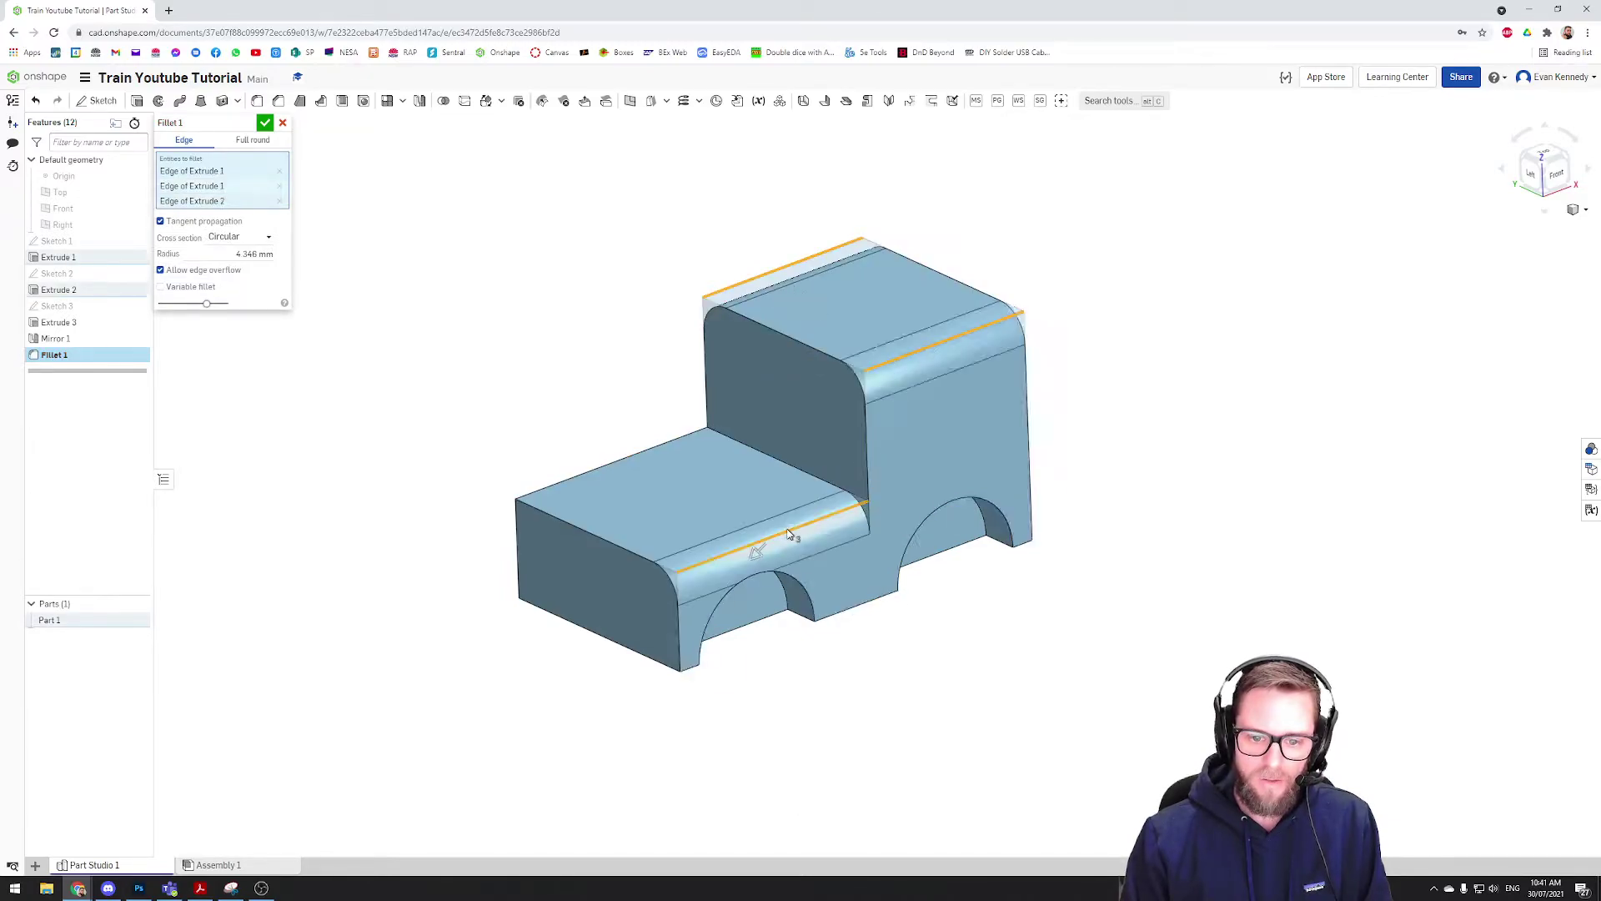
left_click(784, 536)
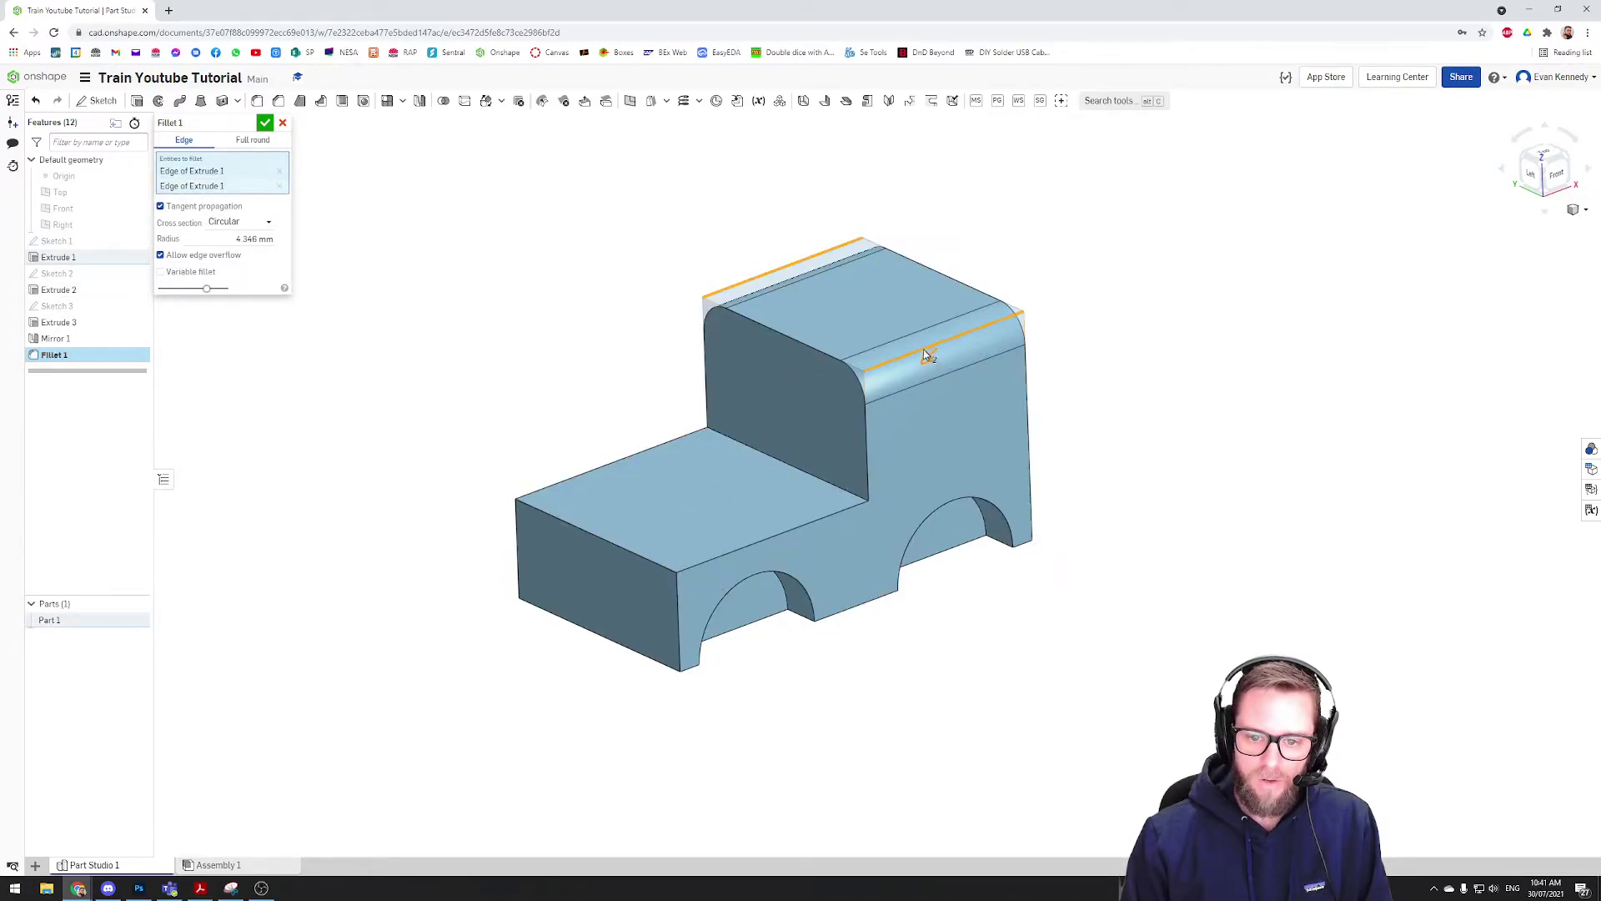
left_click(903, 355)
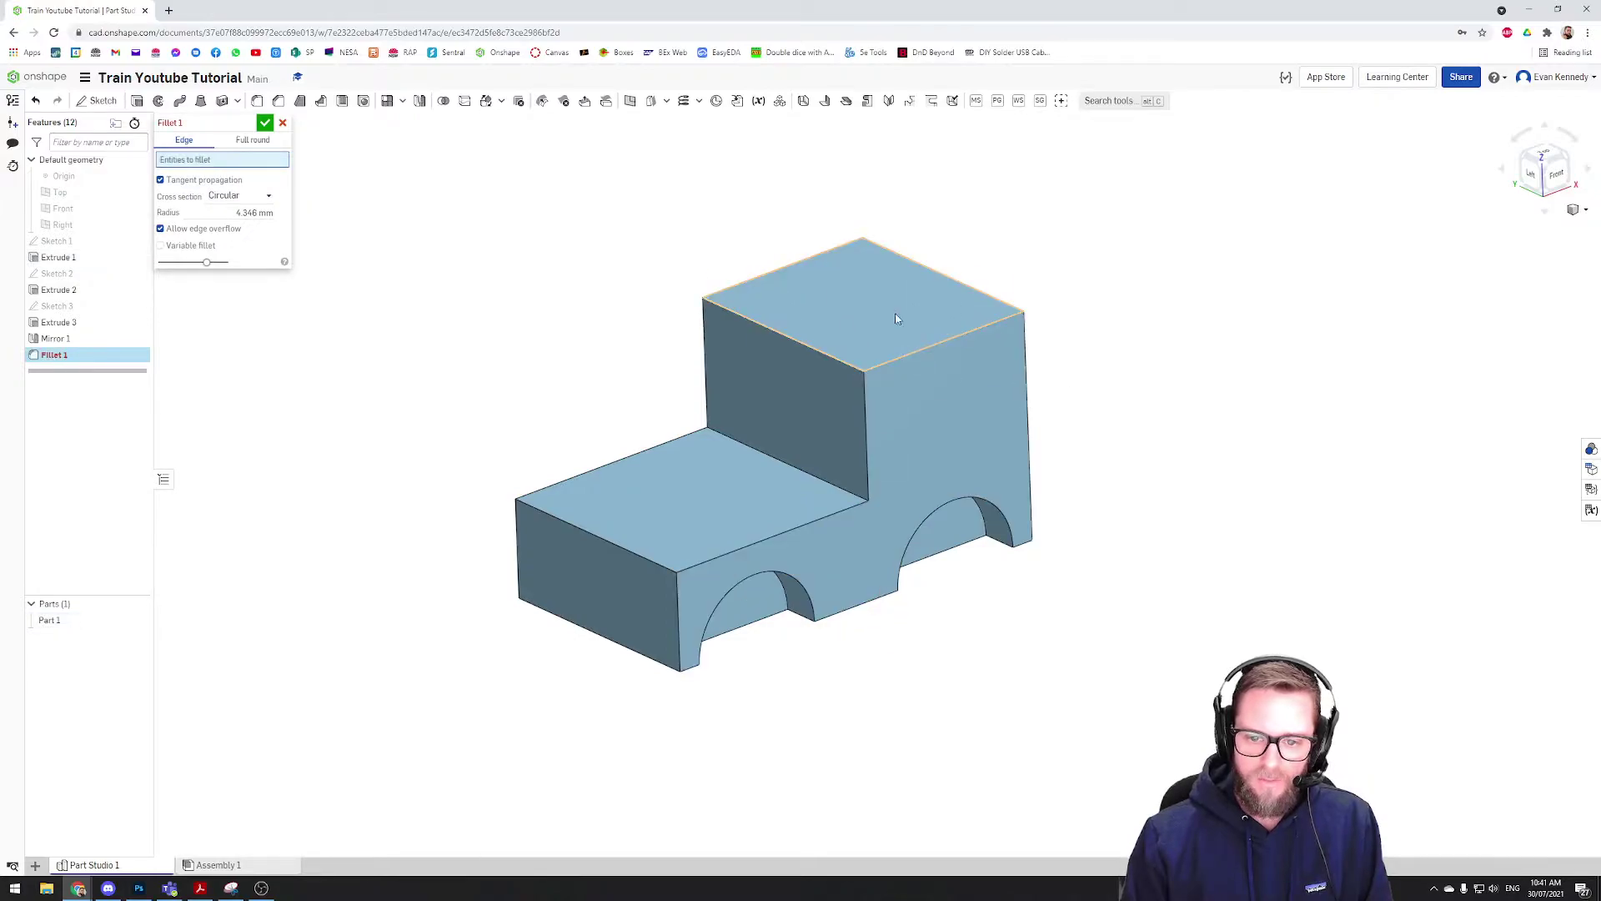
- Try the fillet on the whole top faces of the cab and the hood, and deselect both faces
left_click(897, 318)
left_click(672, 504)
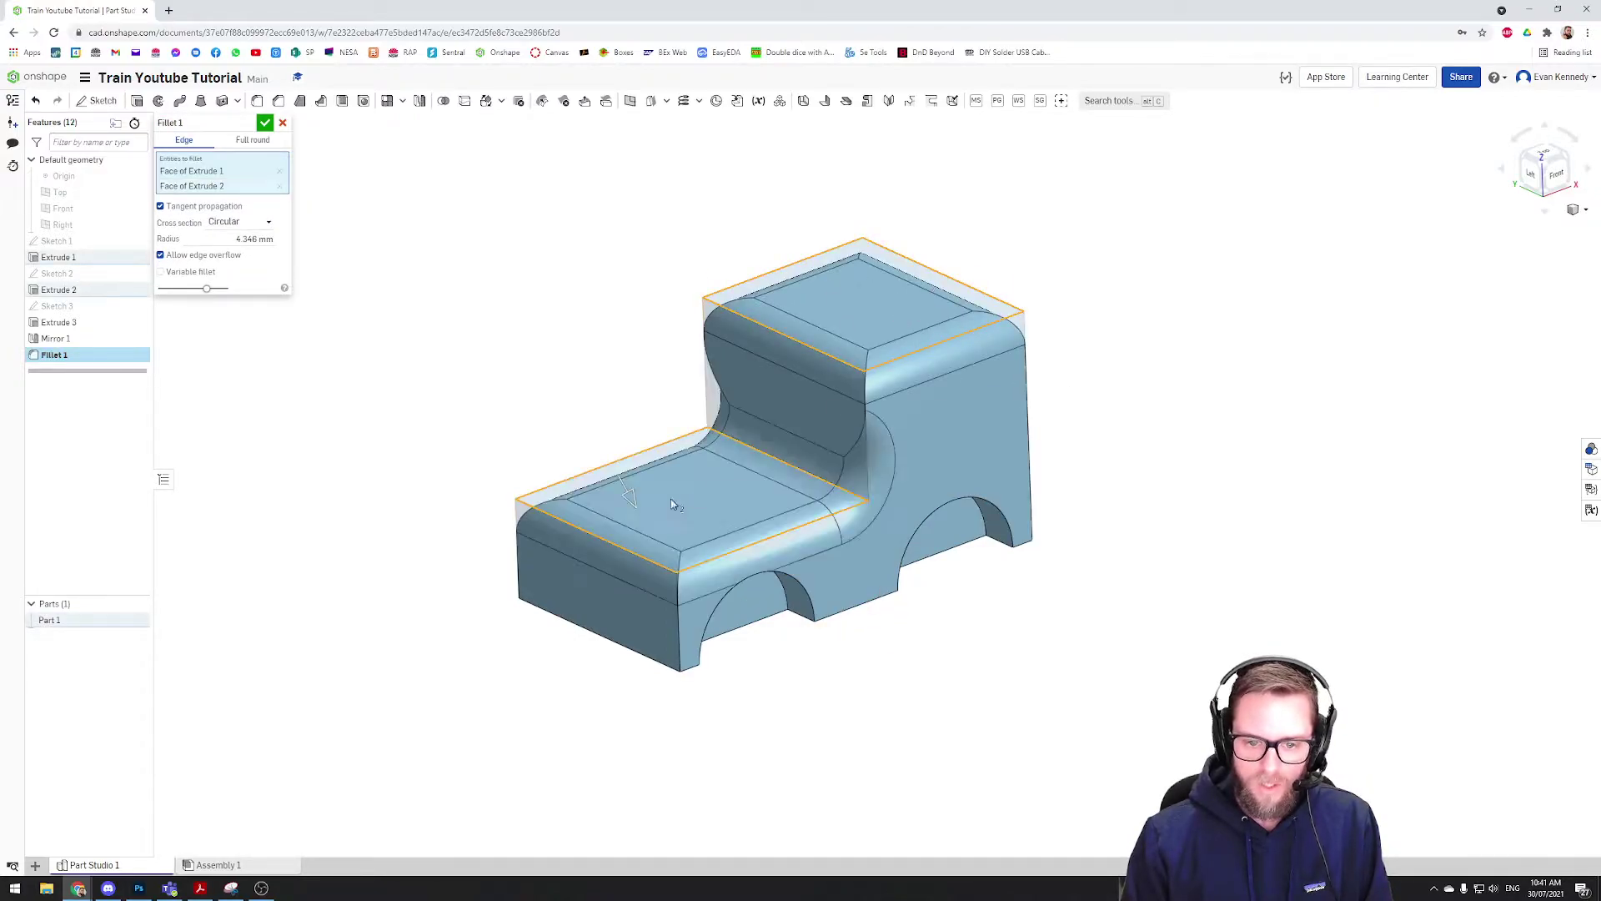
left_click(734, 504)
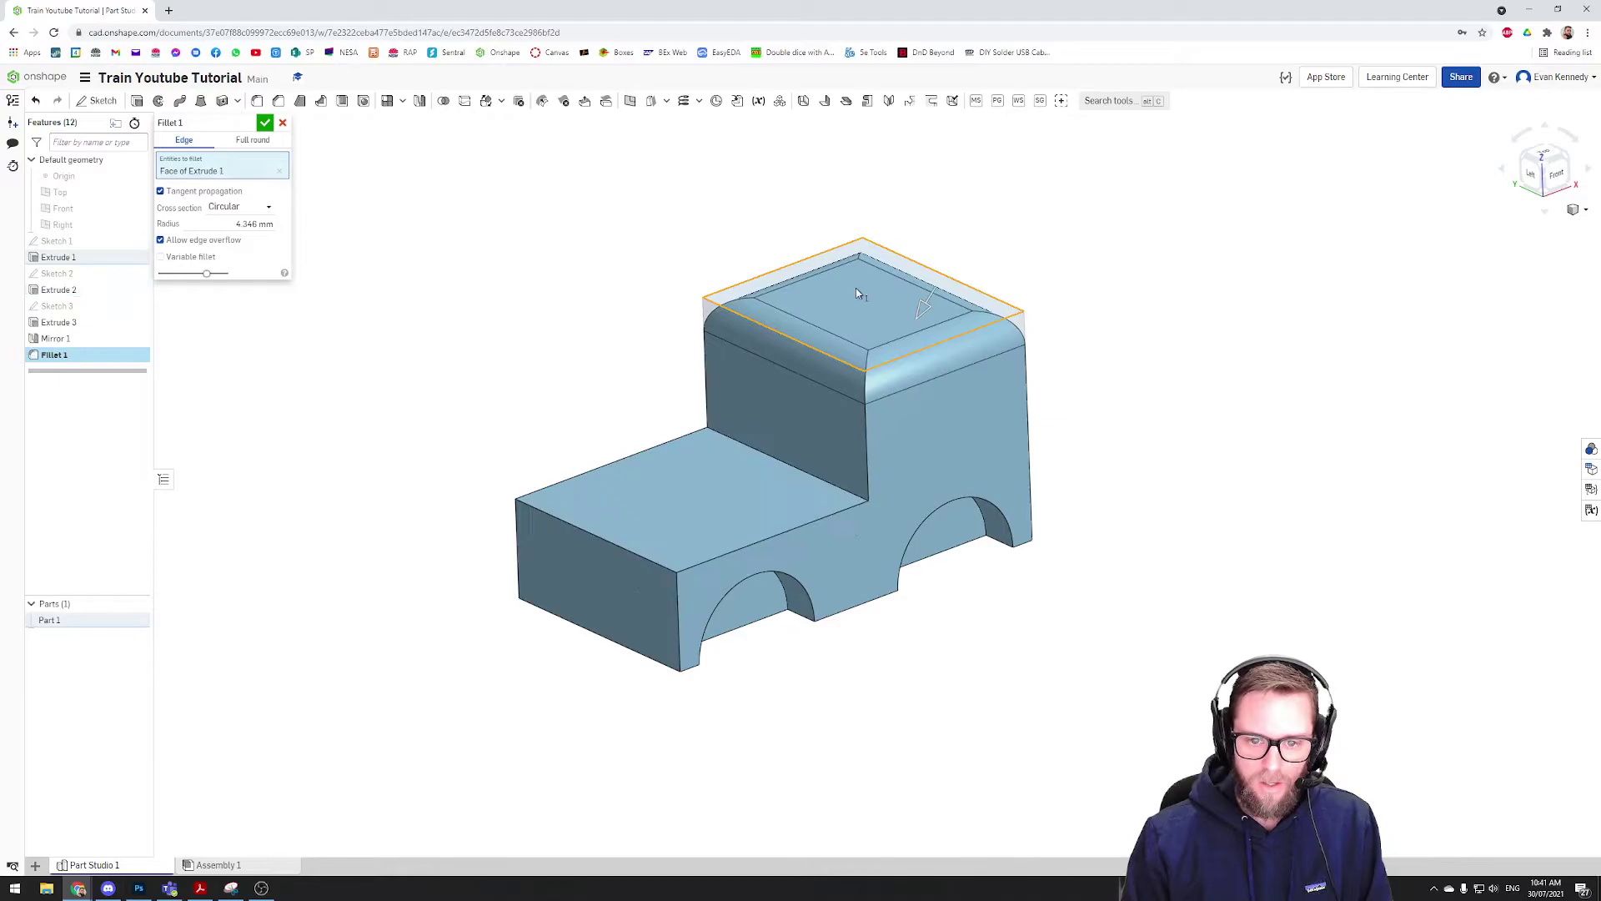
left_click(856, 288)
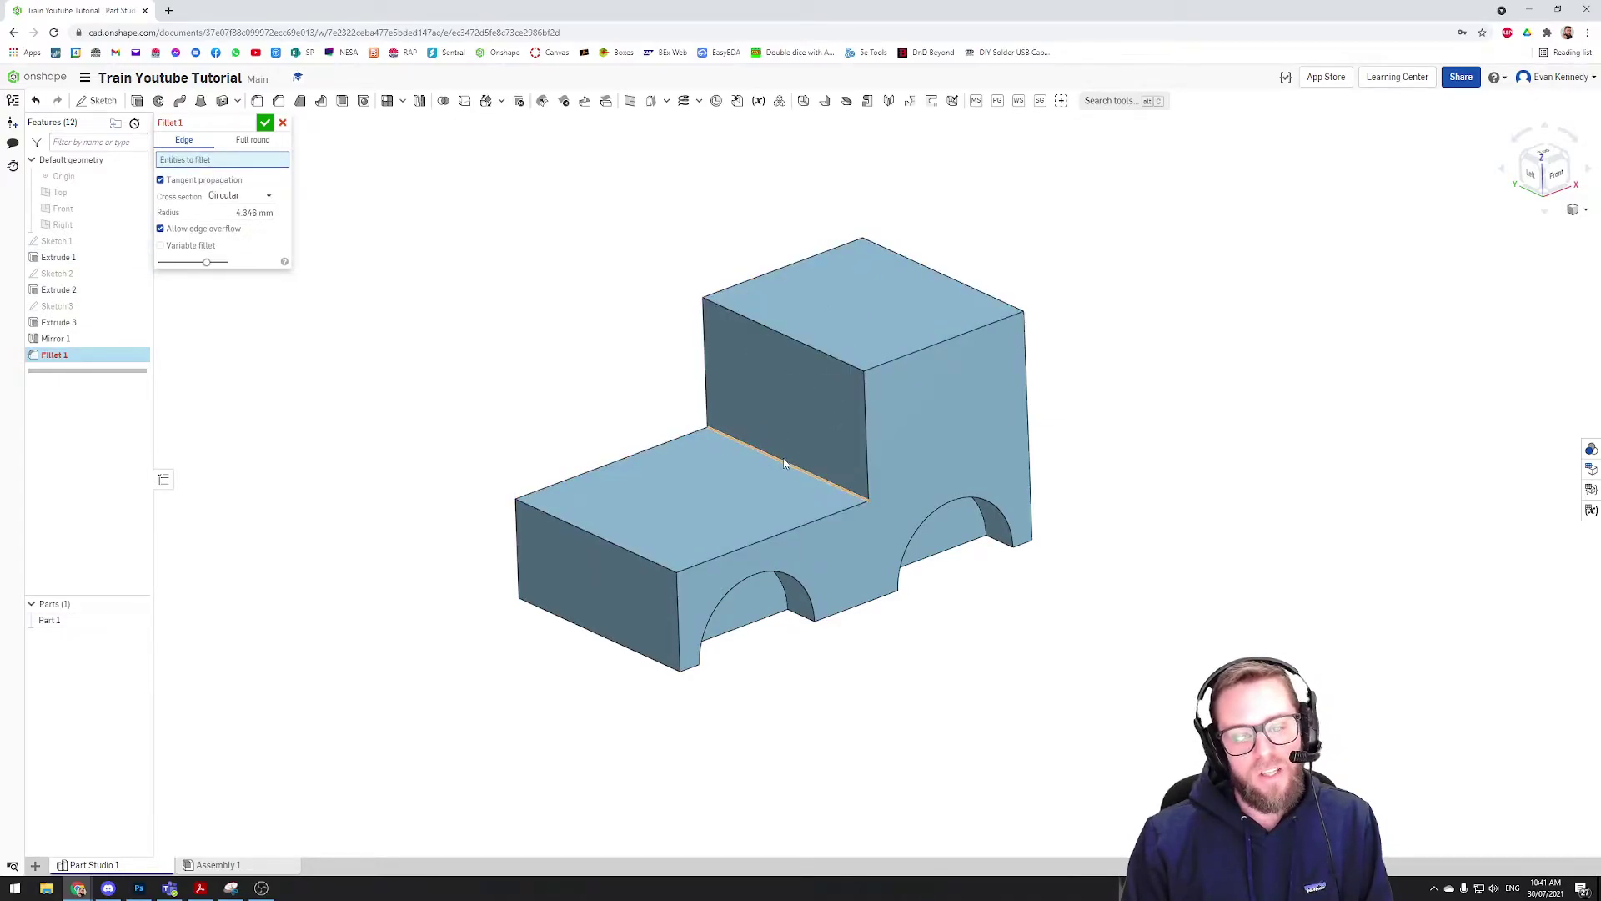
- Try the fillet on the inner corner edge between hood and cab and on the cab roof's front edge, and deselect both edges
left_click(810, 473)
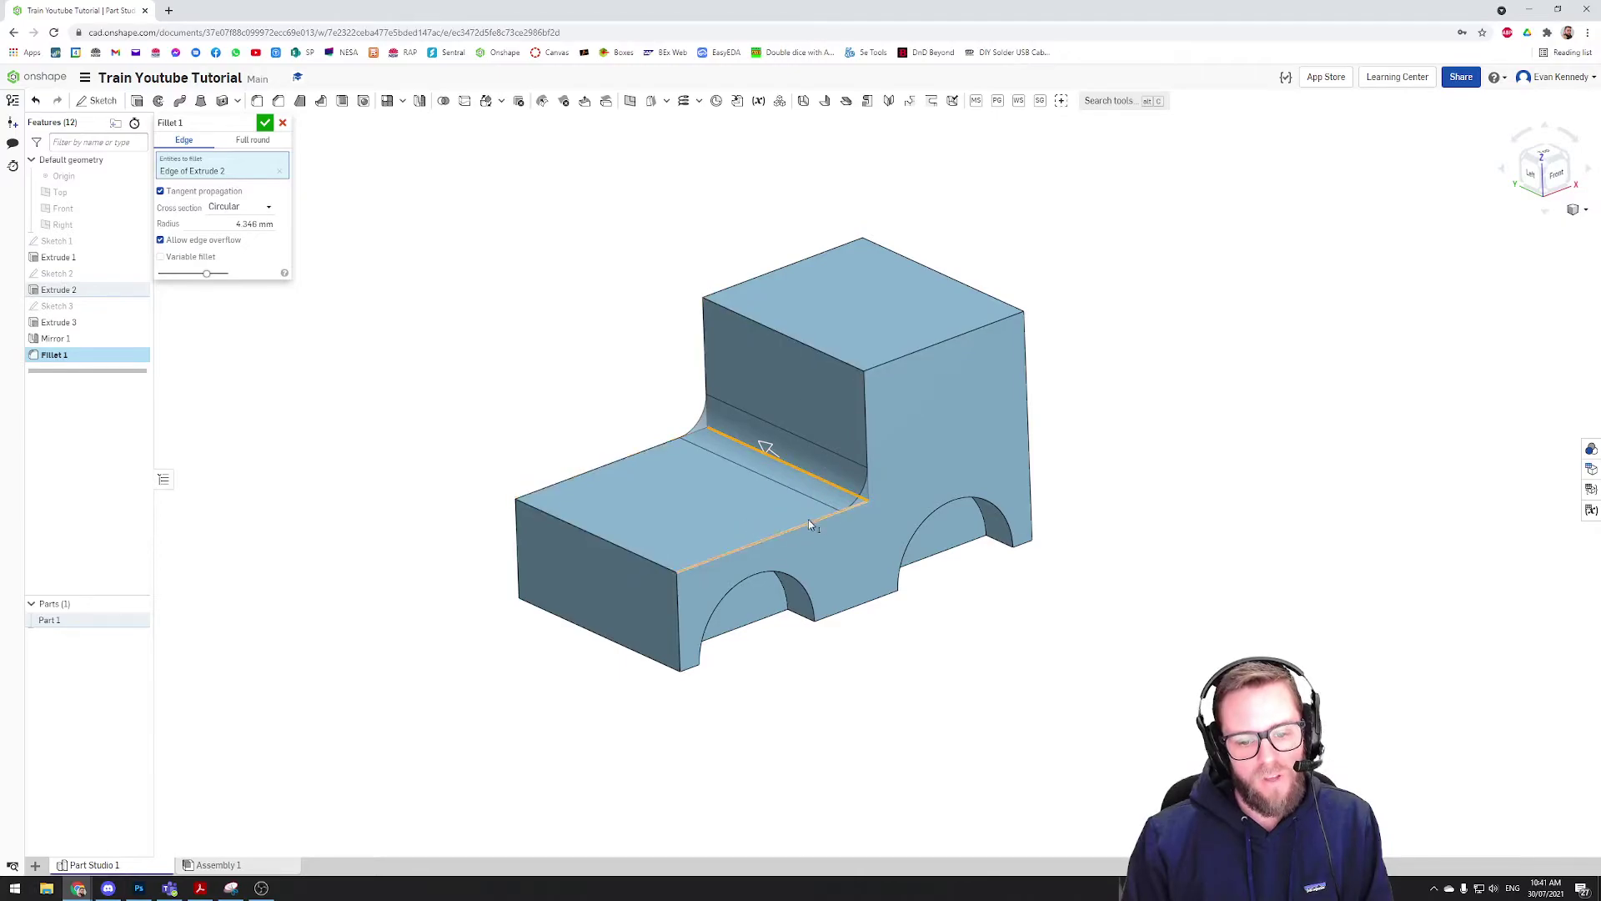
right_click_drag(965, 518, 838, 495)
scroll(838, 496, "up", 6)
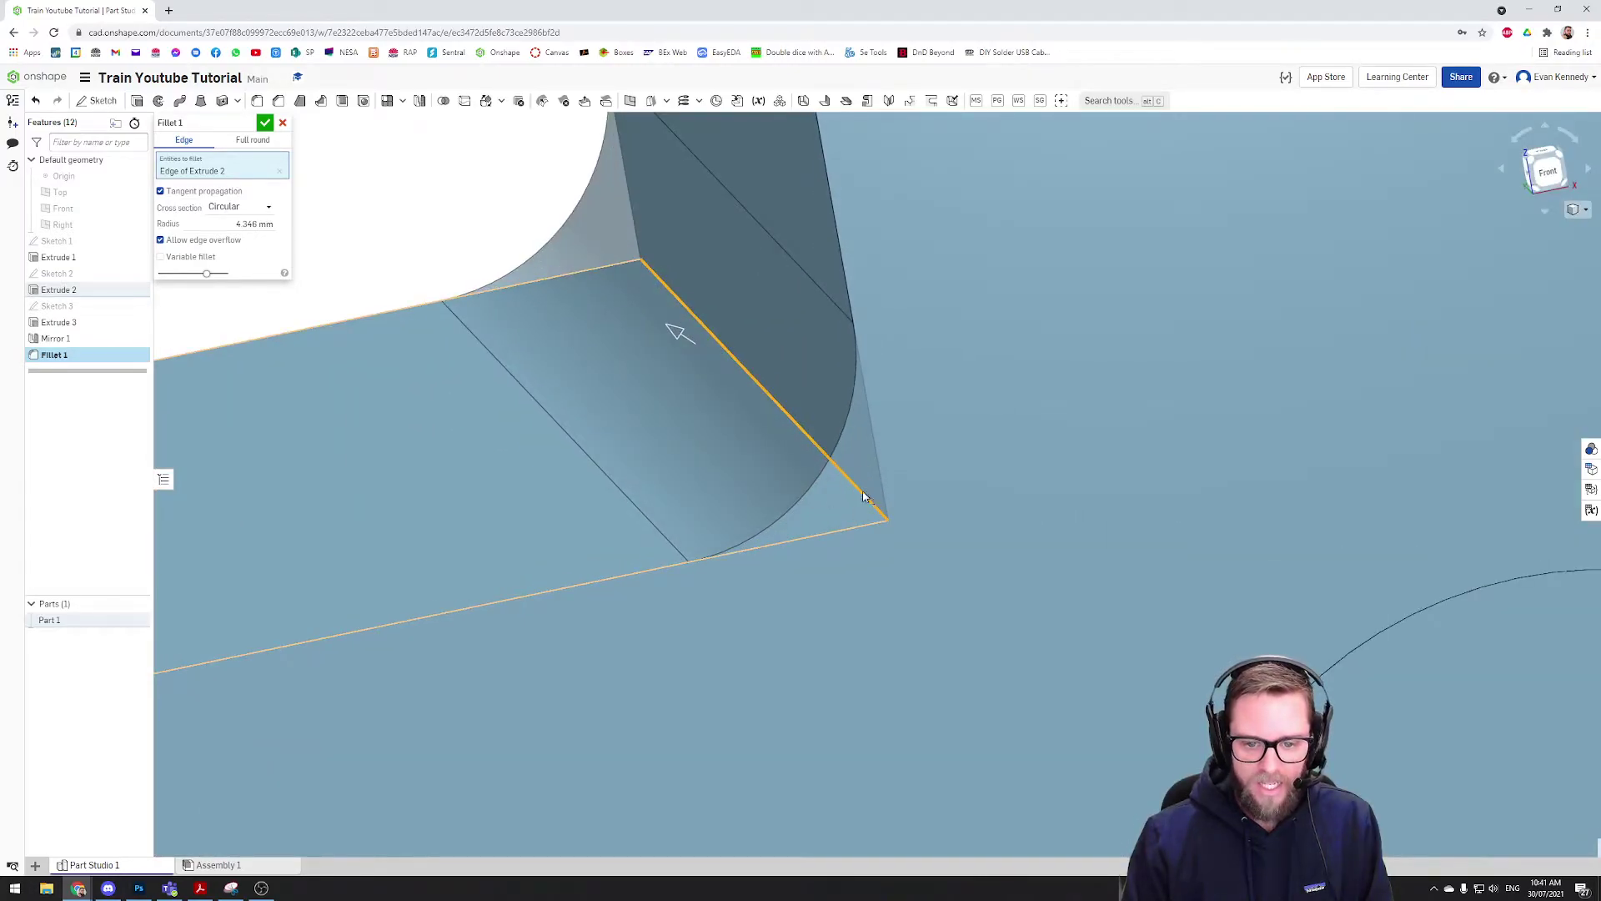
scroll(855, 484, "down", 6)
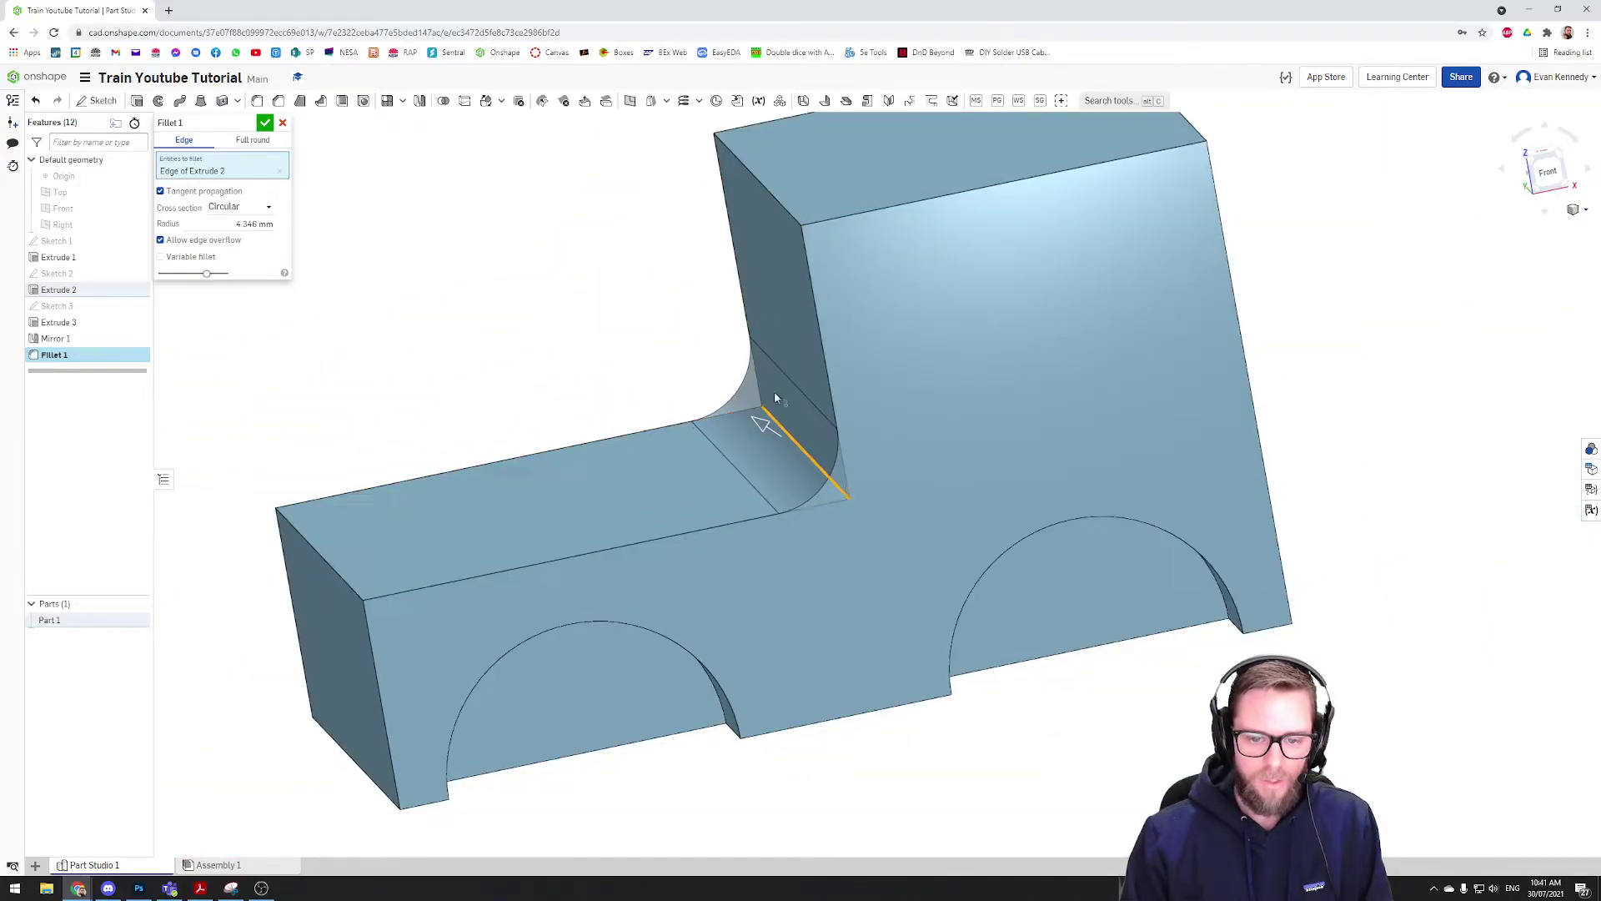
left_click(759, 176)
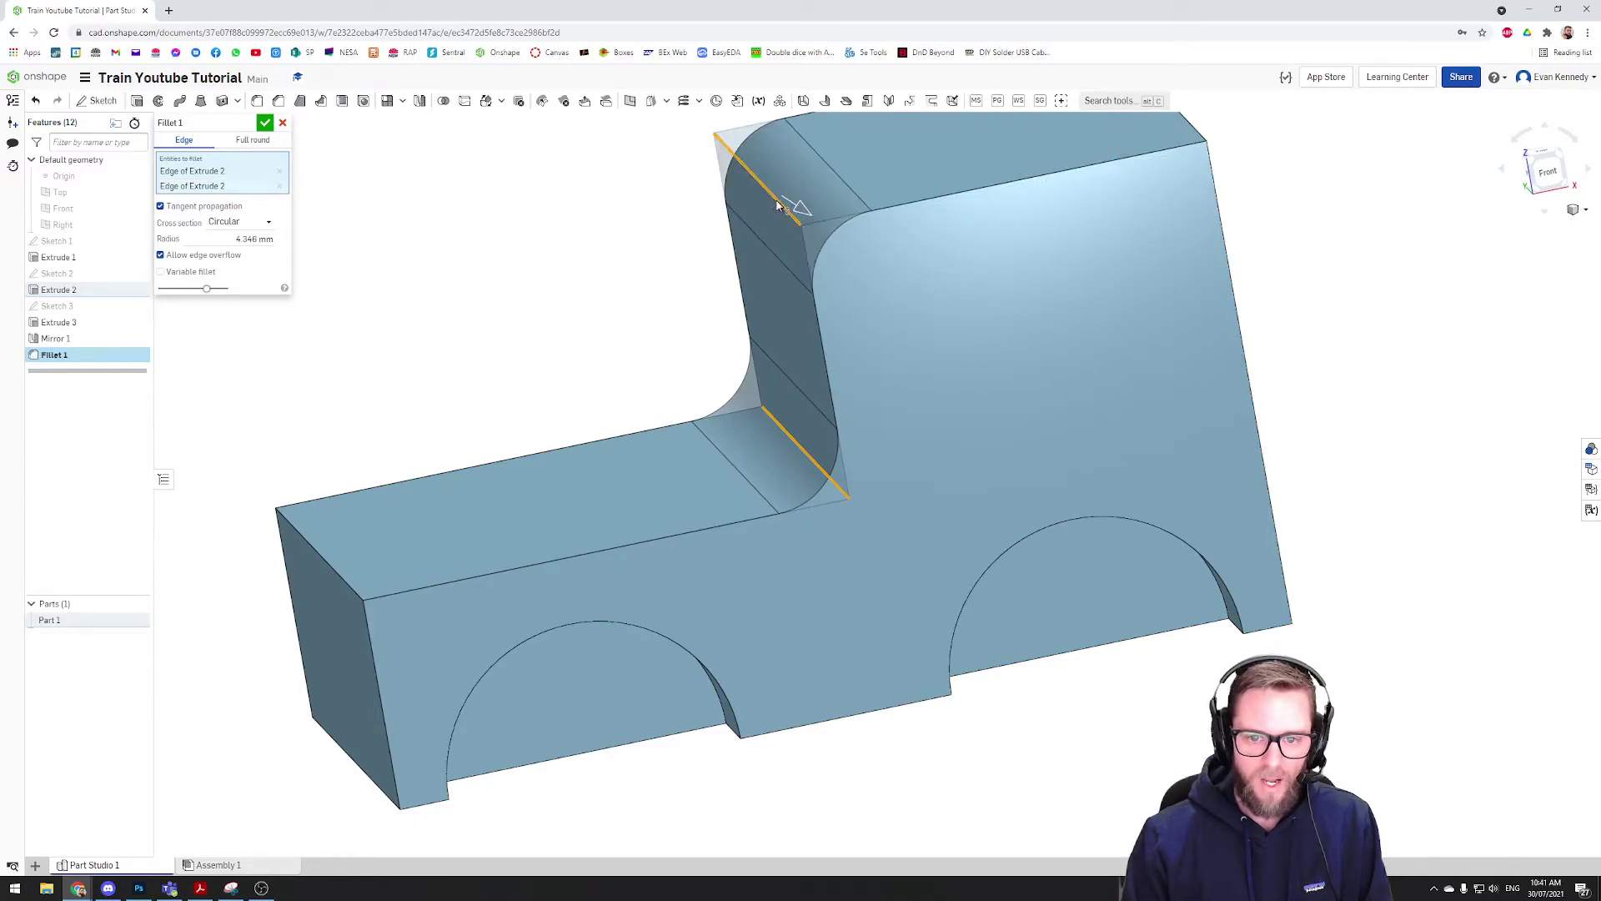
right_click_drag(1327, 321, 1130, 268)
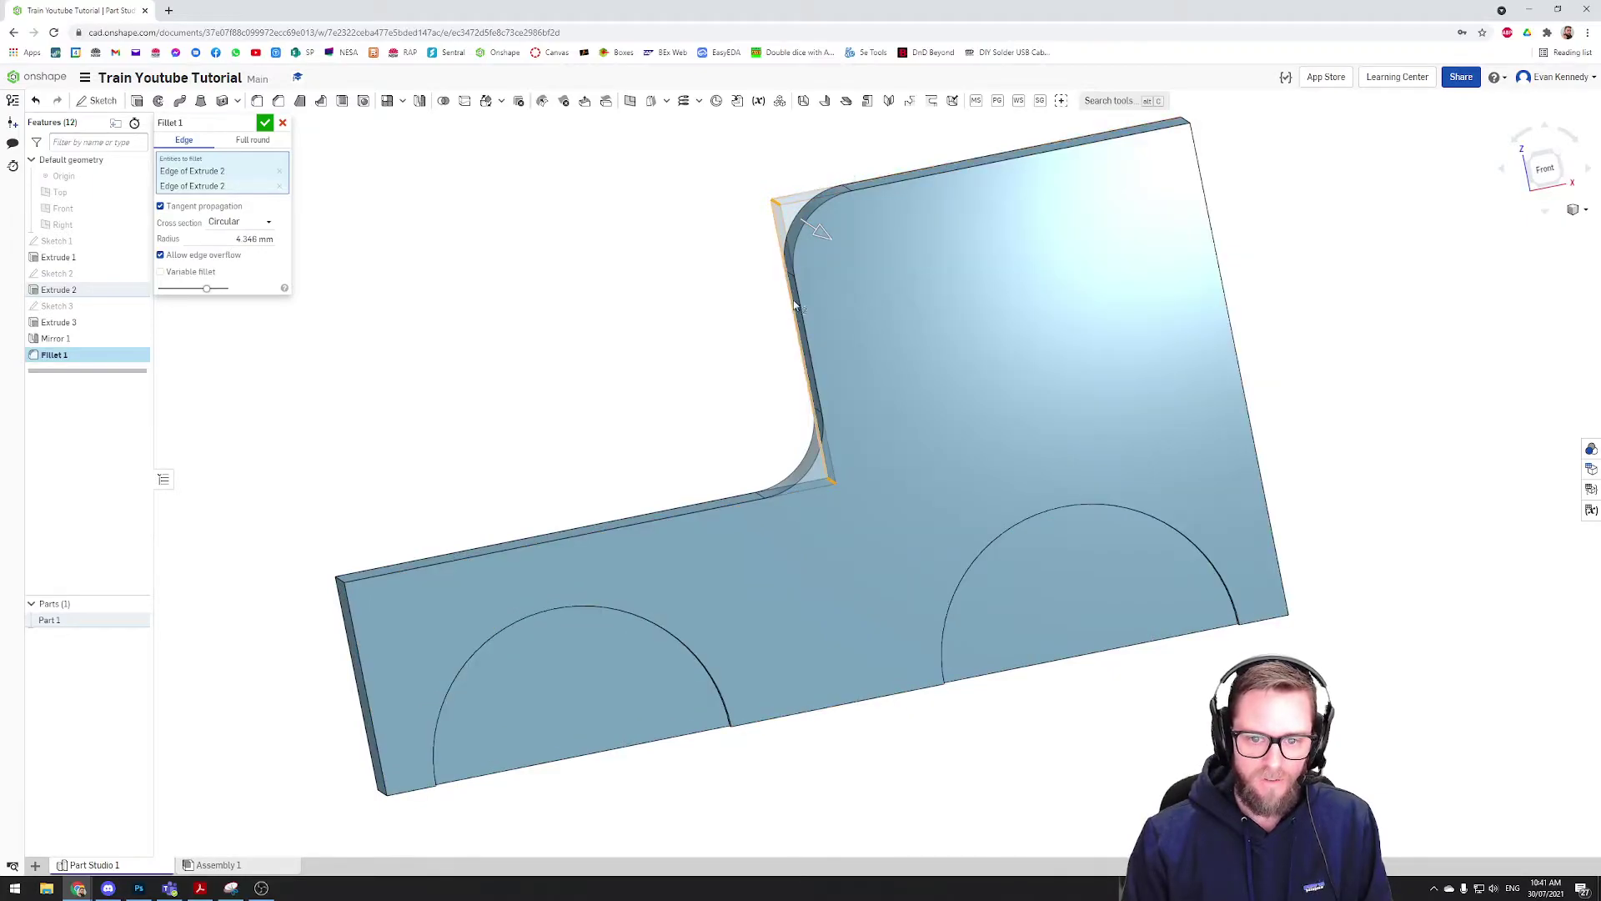
right_click_drag(838, 294, 718, 302)
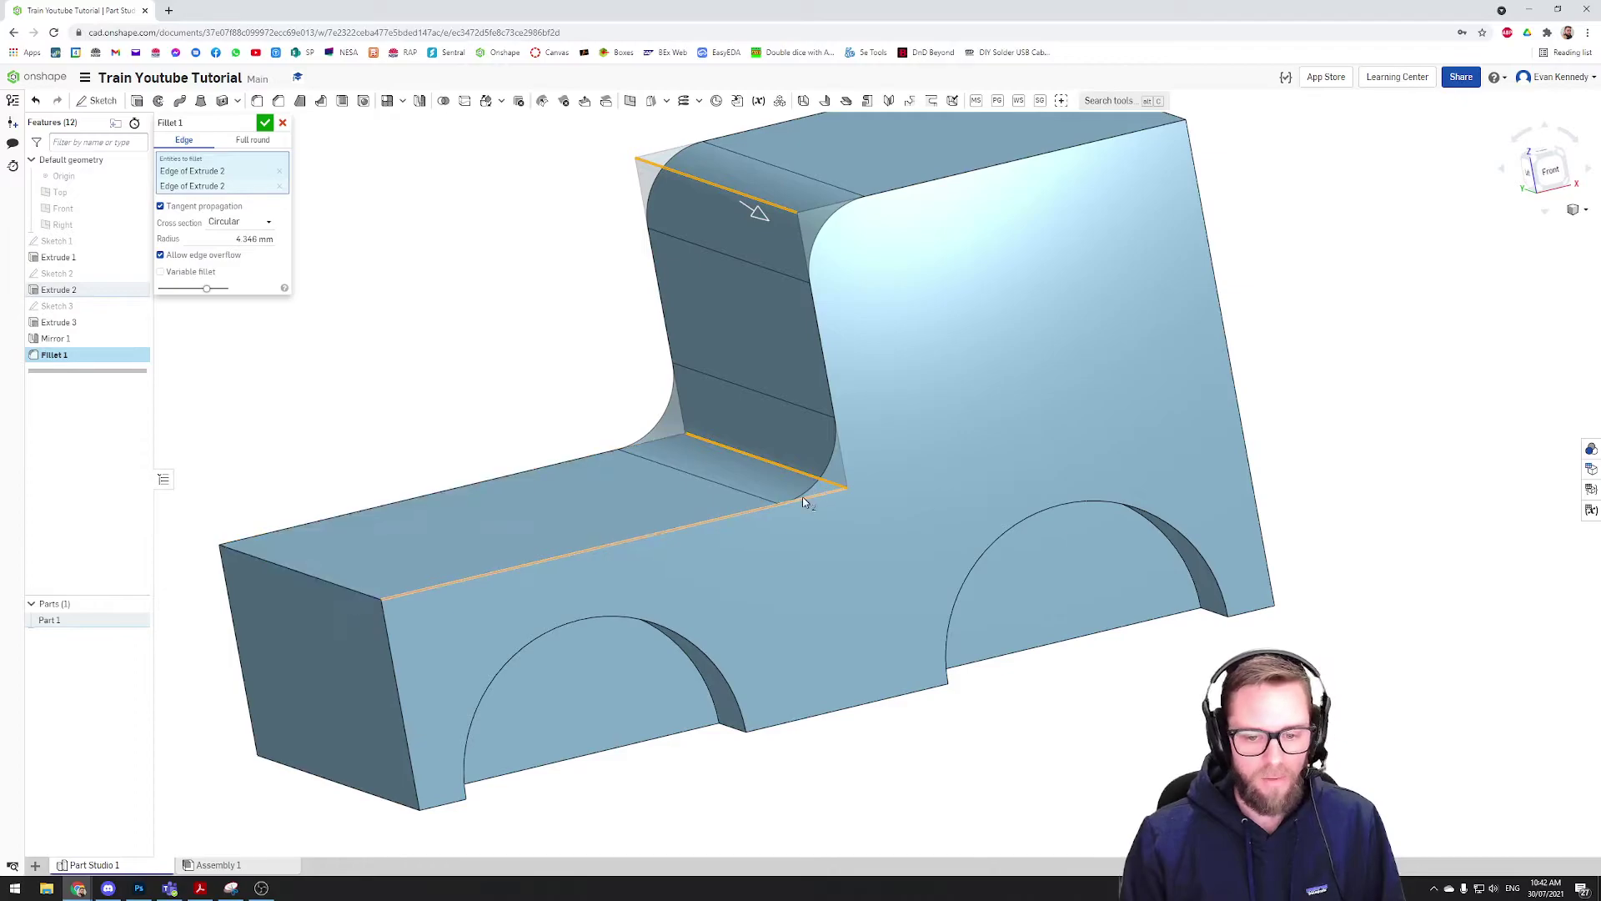
scroll(966, 447, "down", 3)
right_click_drag(1033, 407, 879, 342)
left_click(839, 259)
left_click(762, 430)
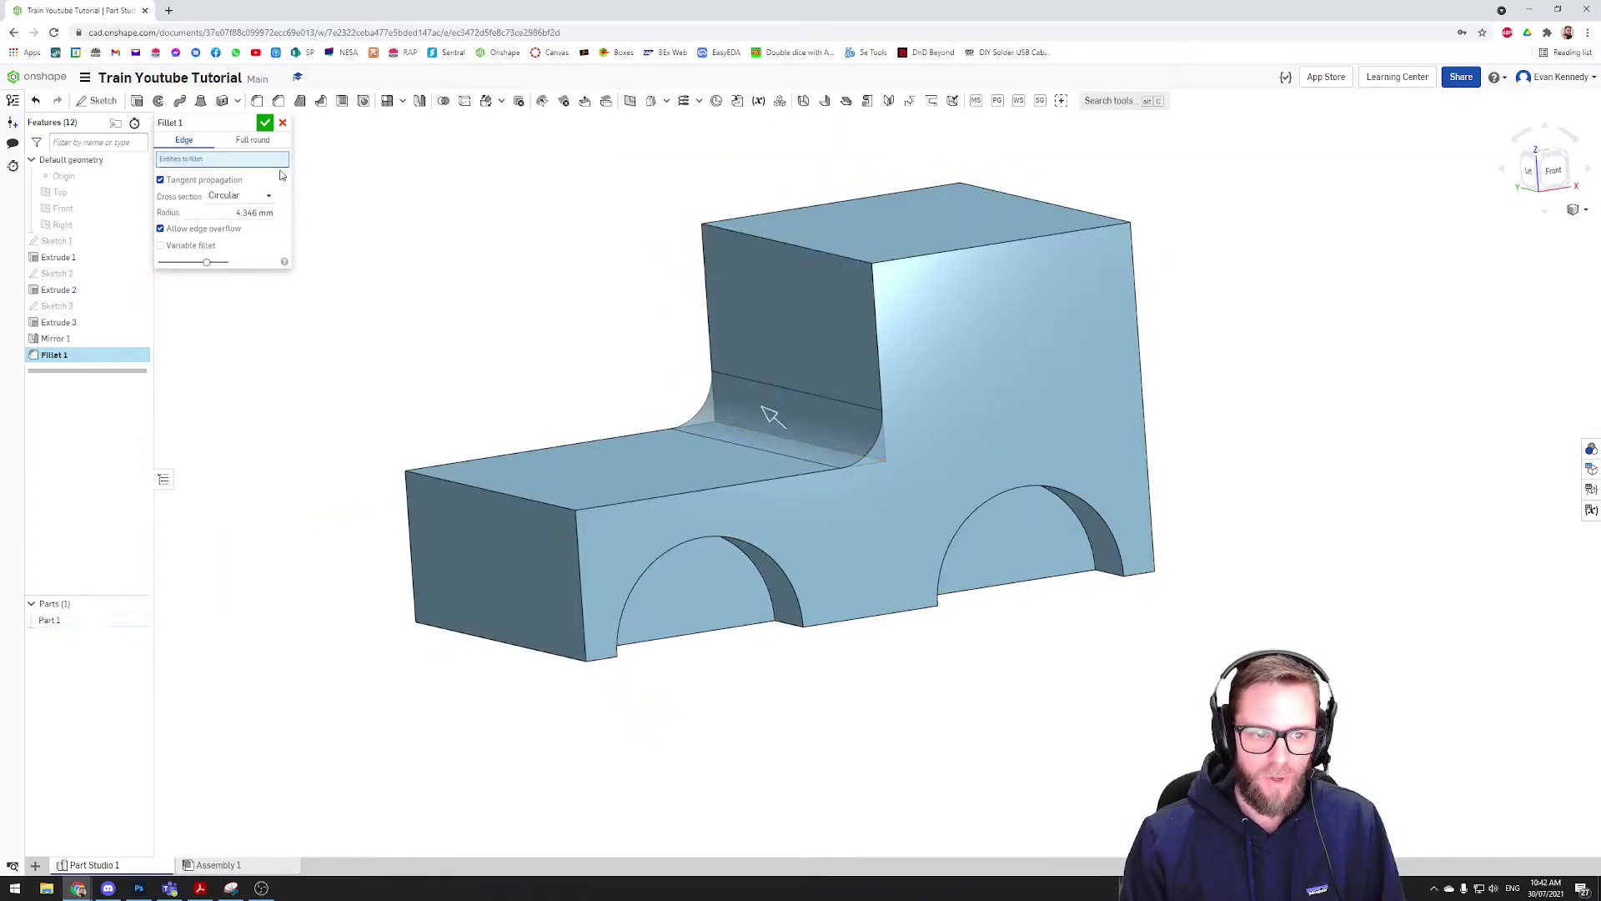
- Fillet the two long top edges of the cab roof and the two long top edges of the hood with a 5 mm radius
left_click(797, 213)
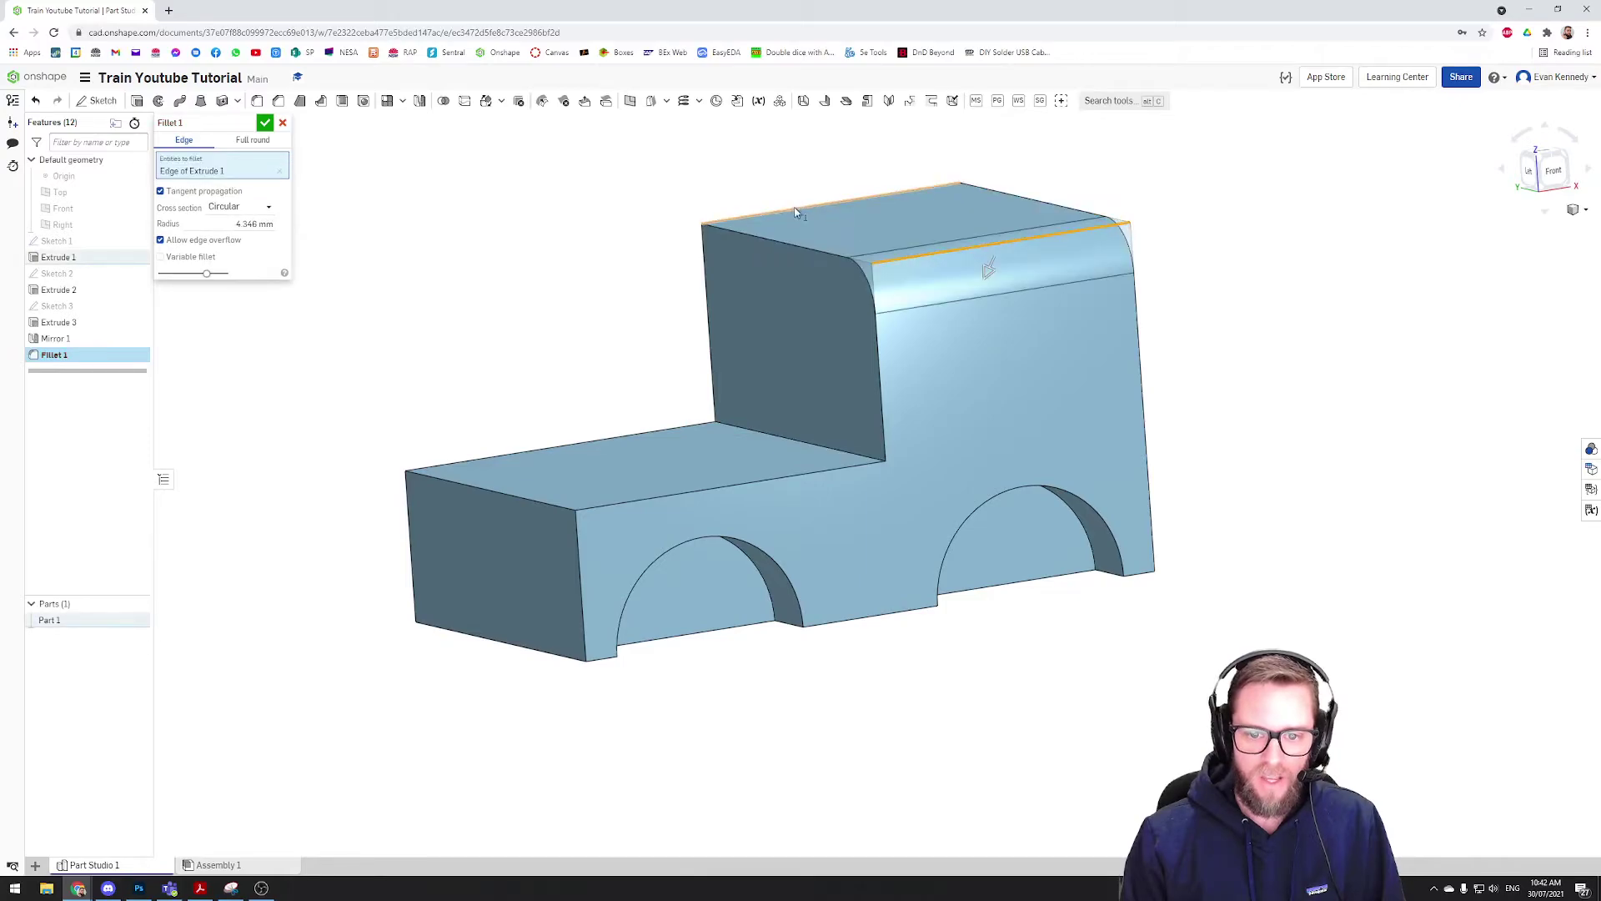
left_click(607, 441)
left_click(688, 491)
right_click_drag(1204, 414, 1217, 422)
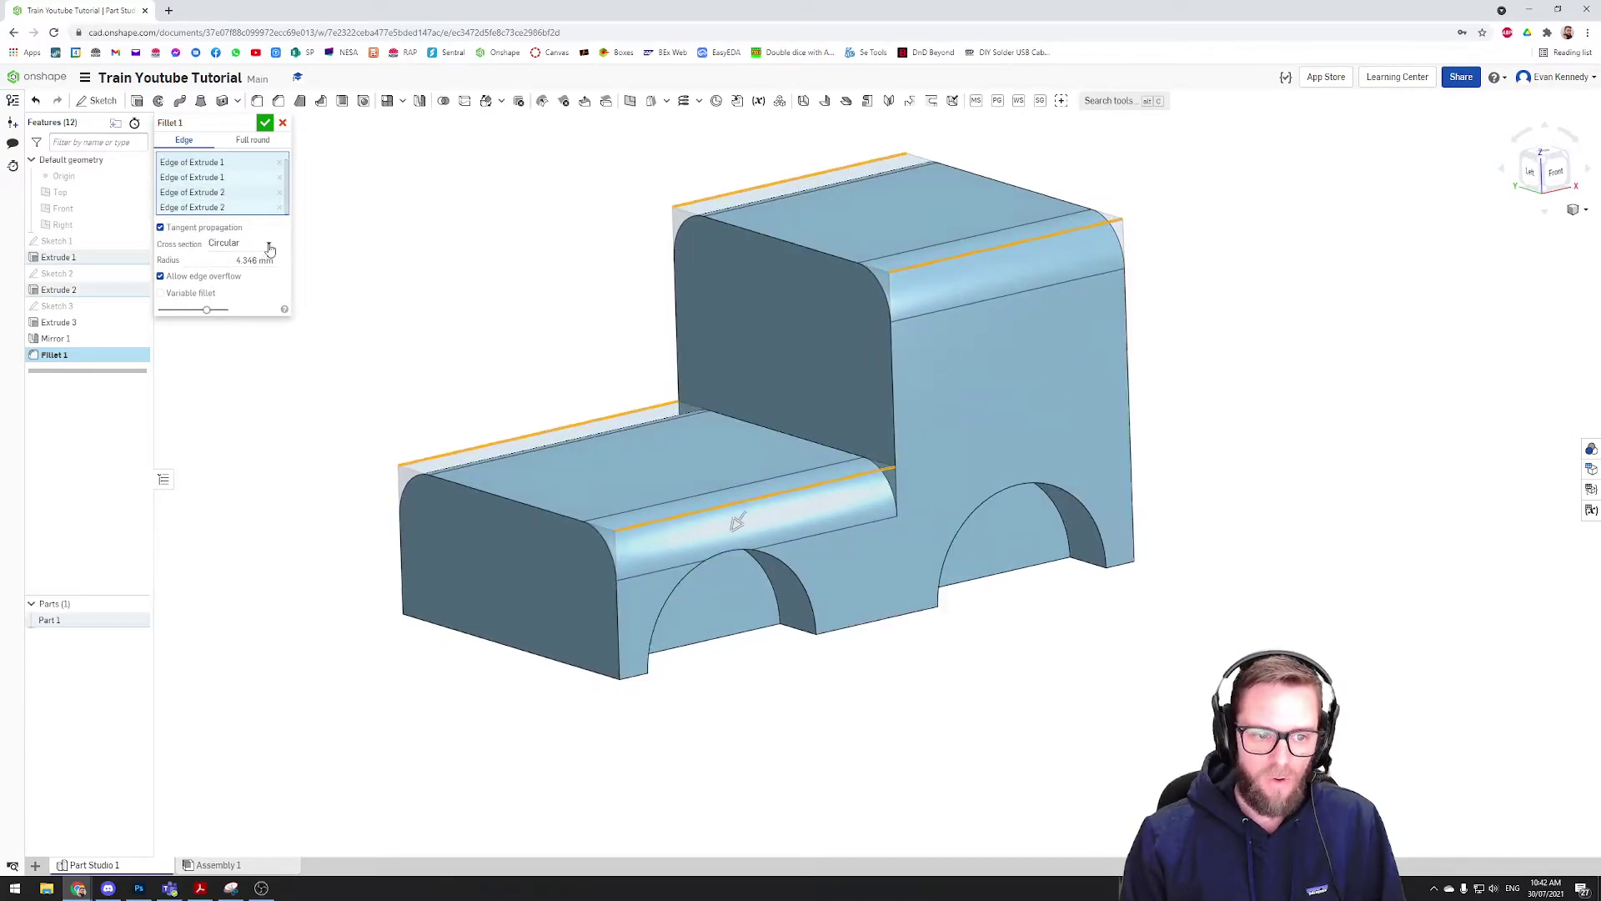
left_click(215, 261)
type("5")
key("Return")
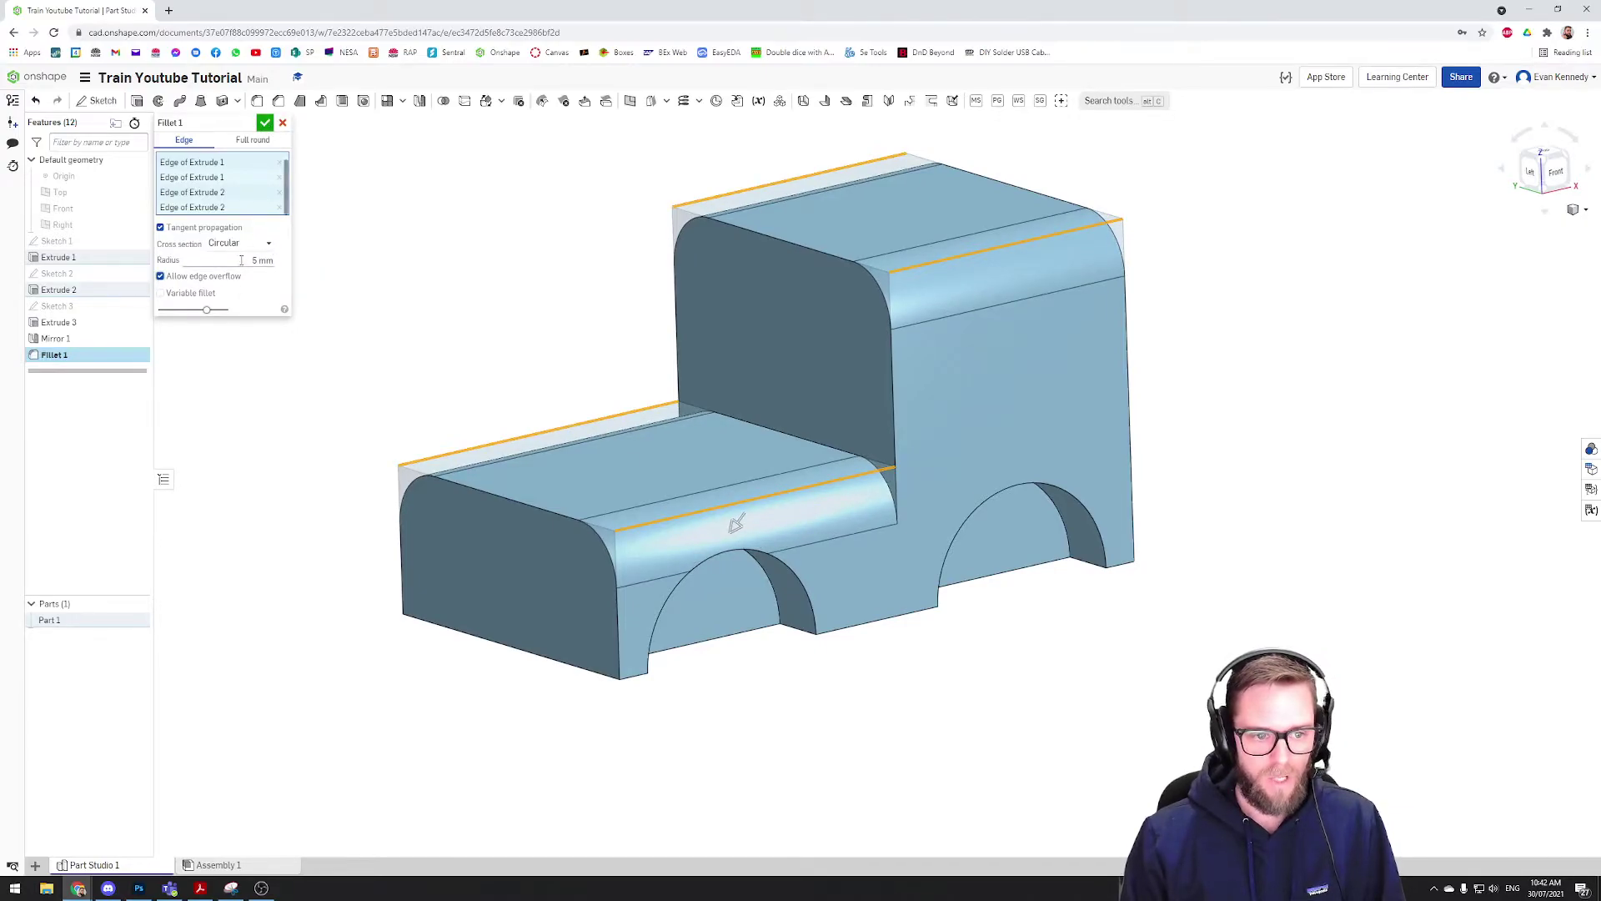
- Reduce the fillet radius to 4 mm, settle on 3.5 mm and accept the fillet
key("Return")
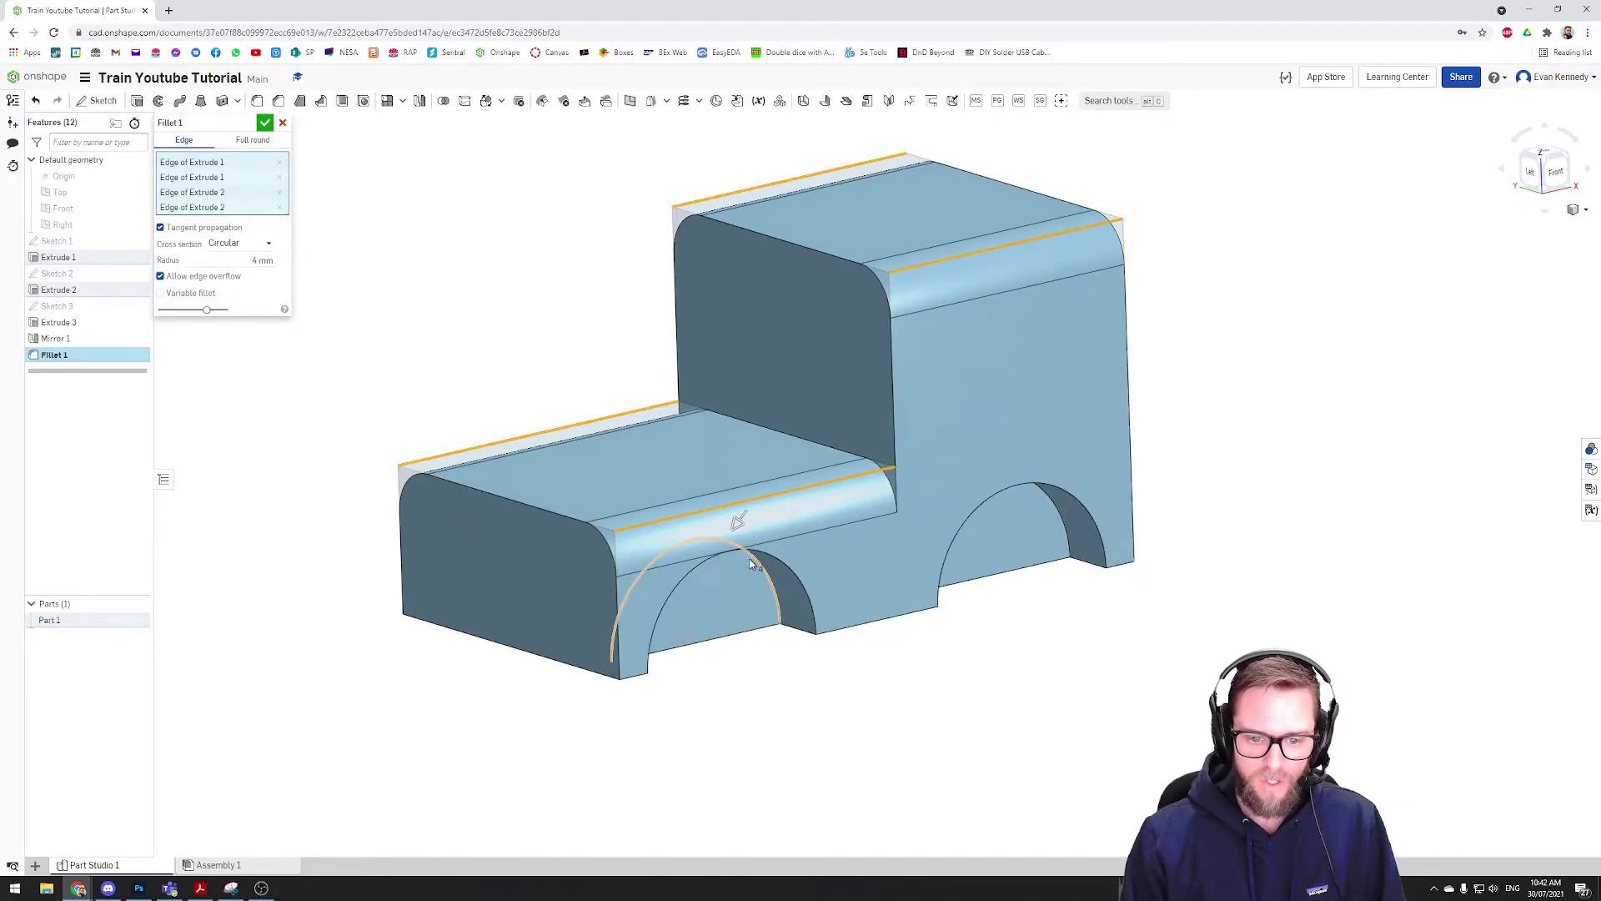
type("3")
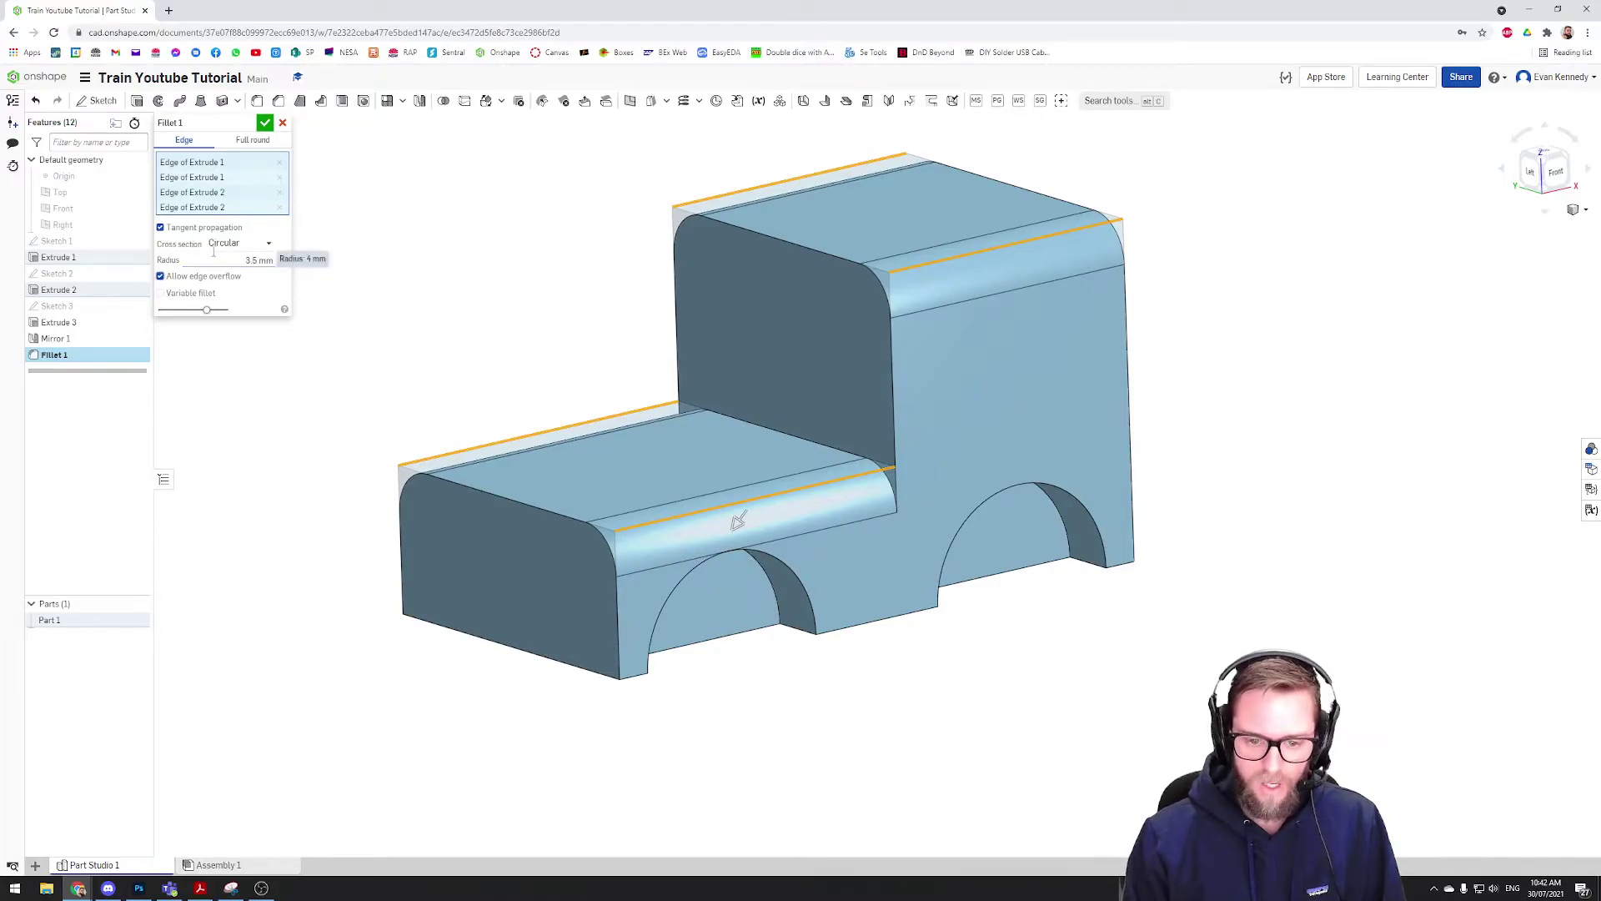
type(".5")
key("Return")
key("Return")
scroll(531, 271, "down", 2)
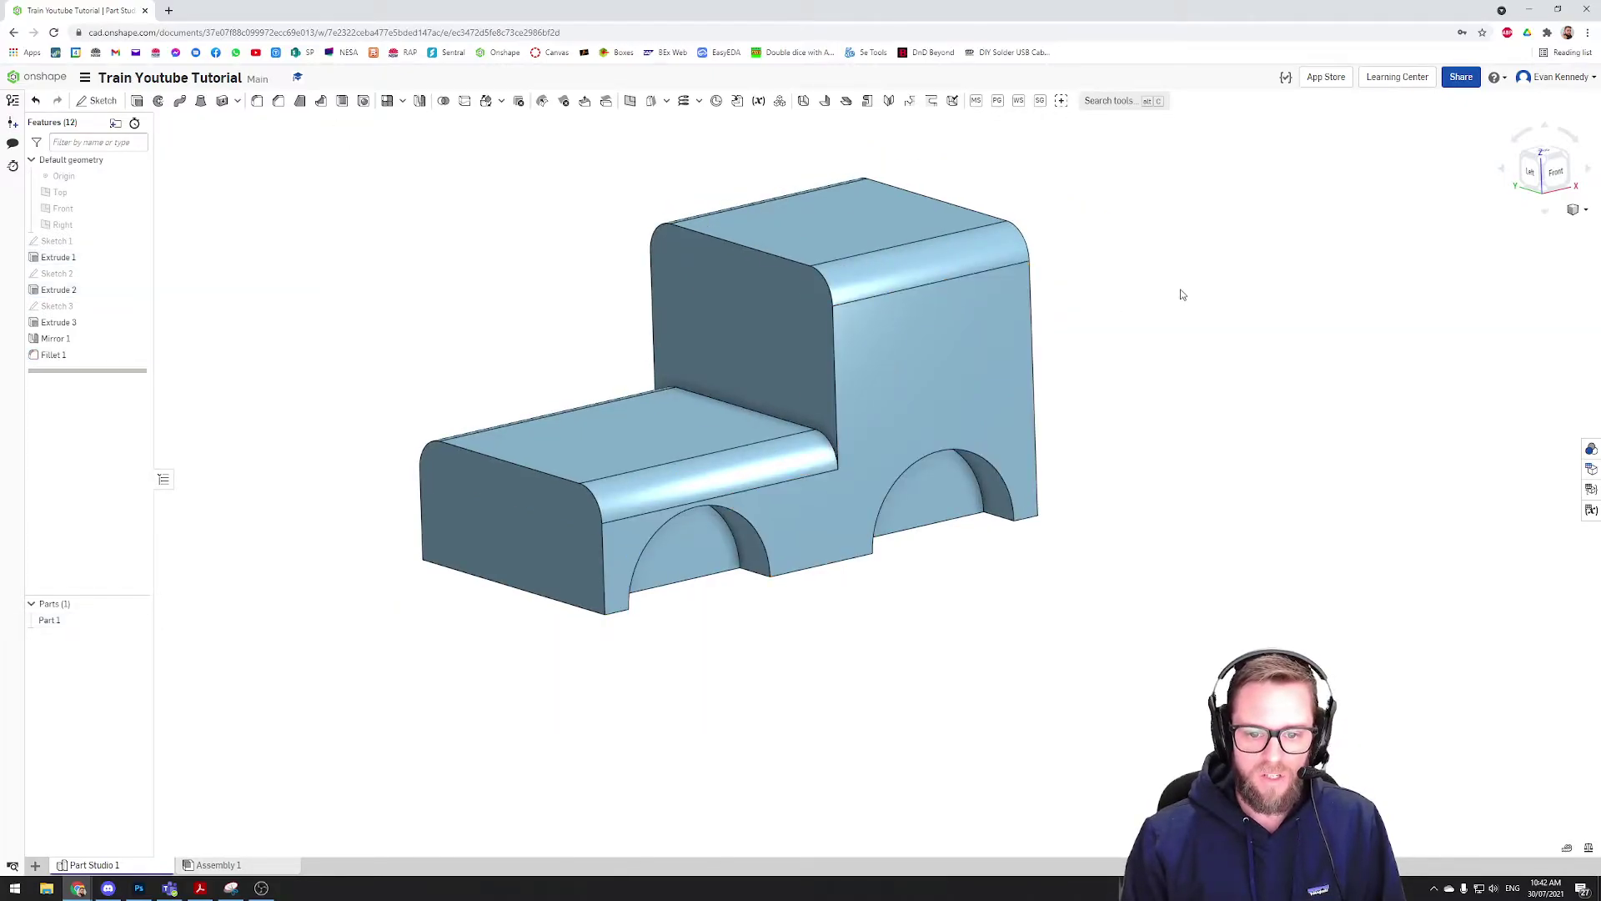
right_click_drag(1181, 294, 1039, 305)
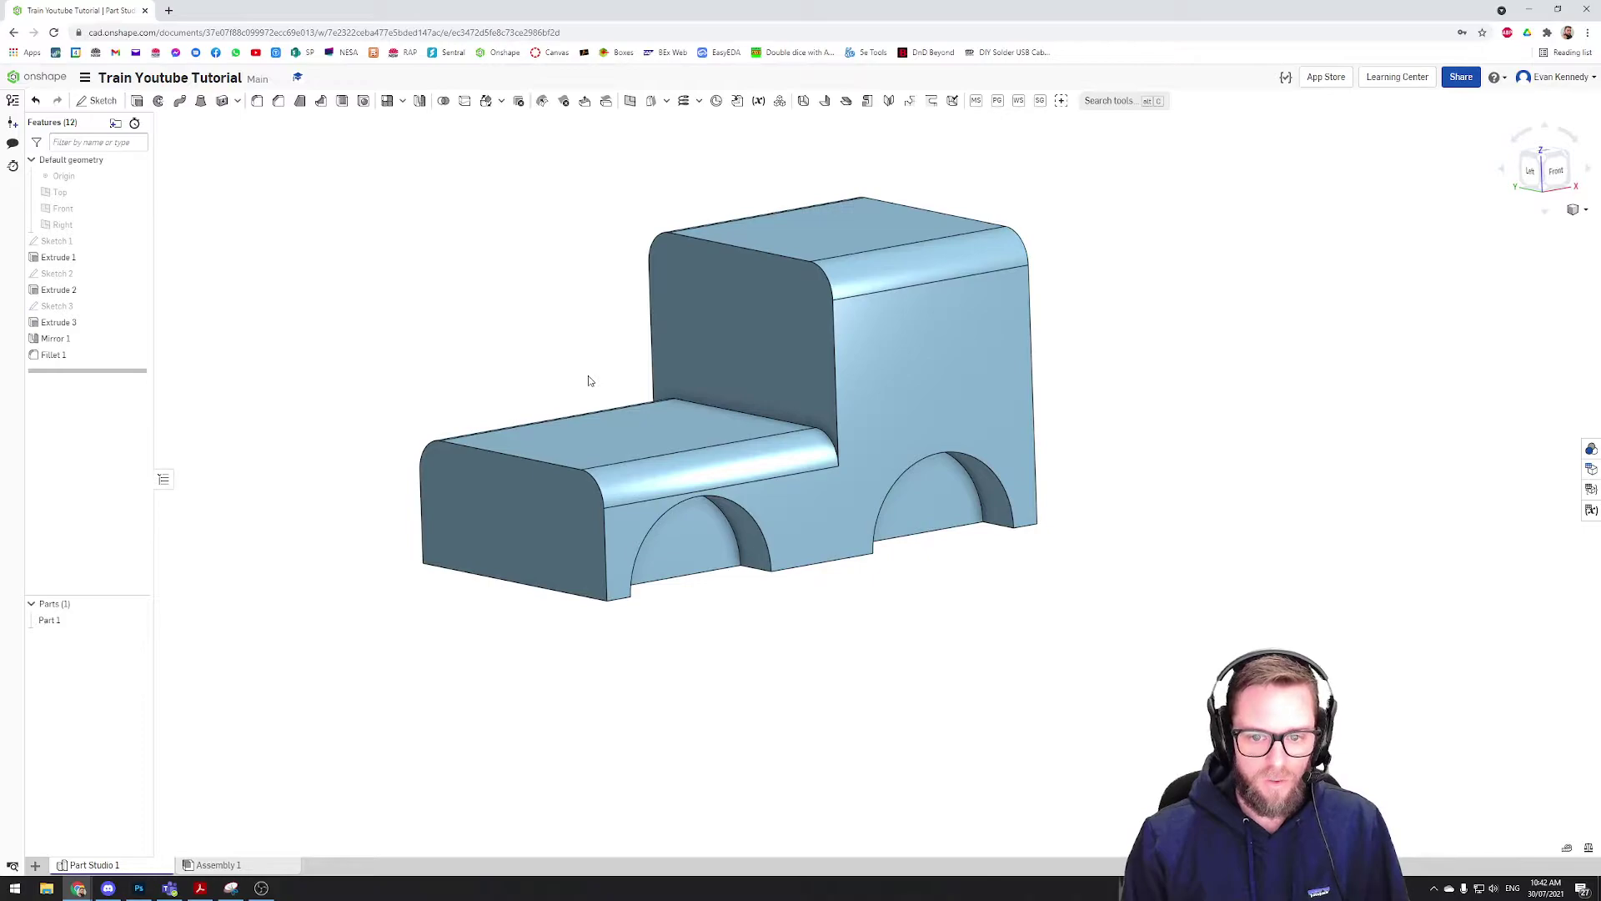
- Try a 5 mm equal-distance chamfer on the cab roof's front edge, deselect it, and try the cab's rear vertical edge instead
left_click(282, 103)
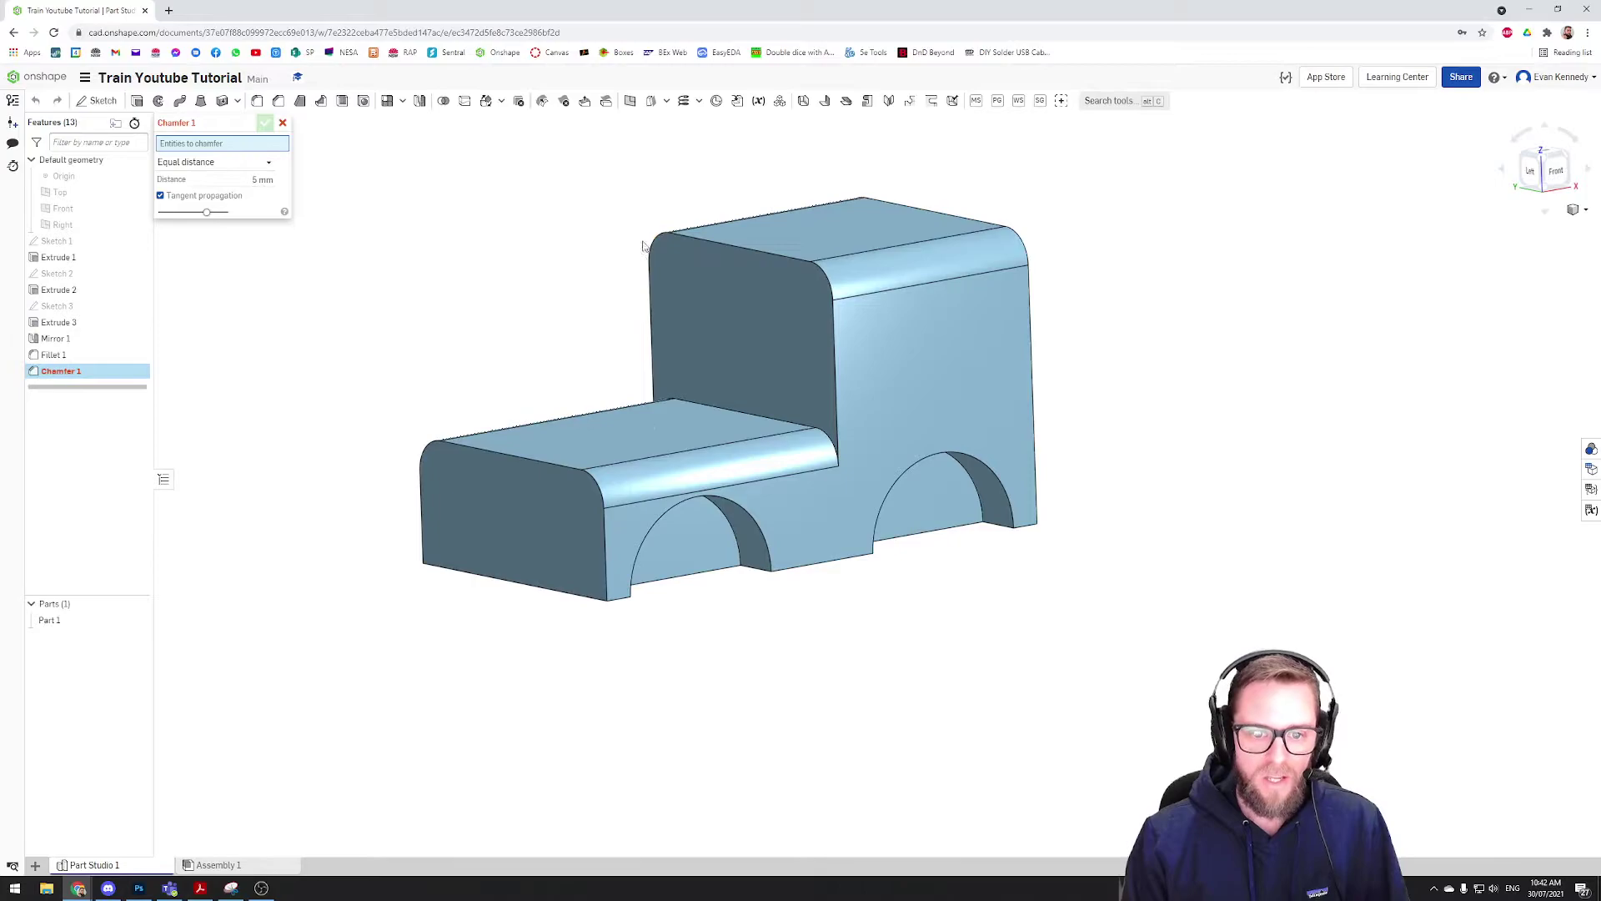
left_click(797, 255)
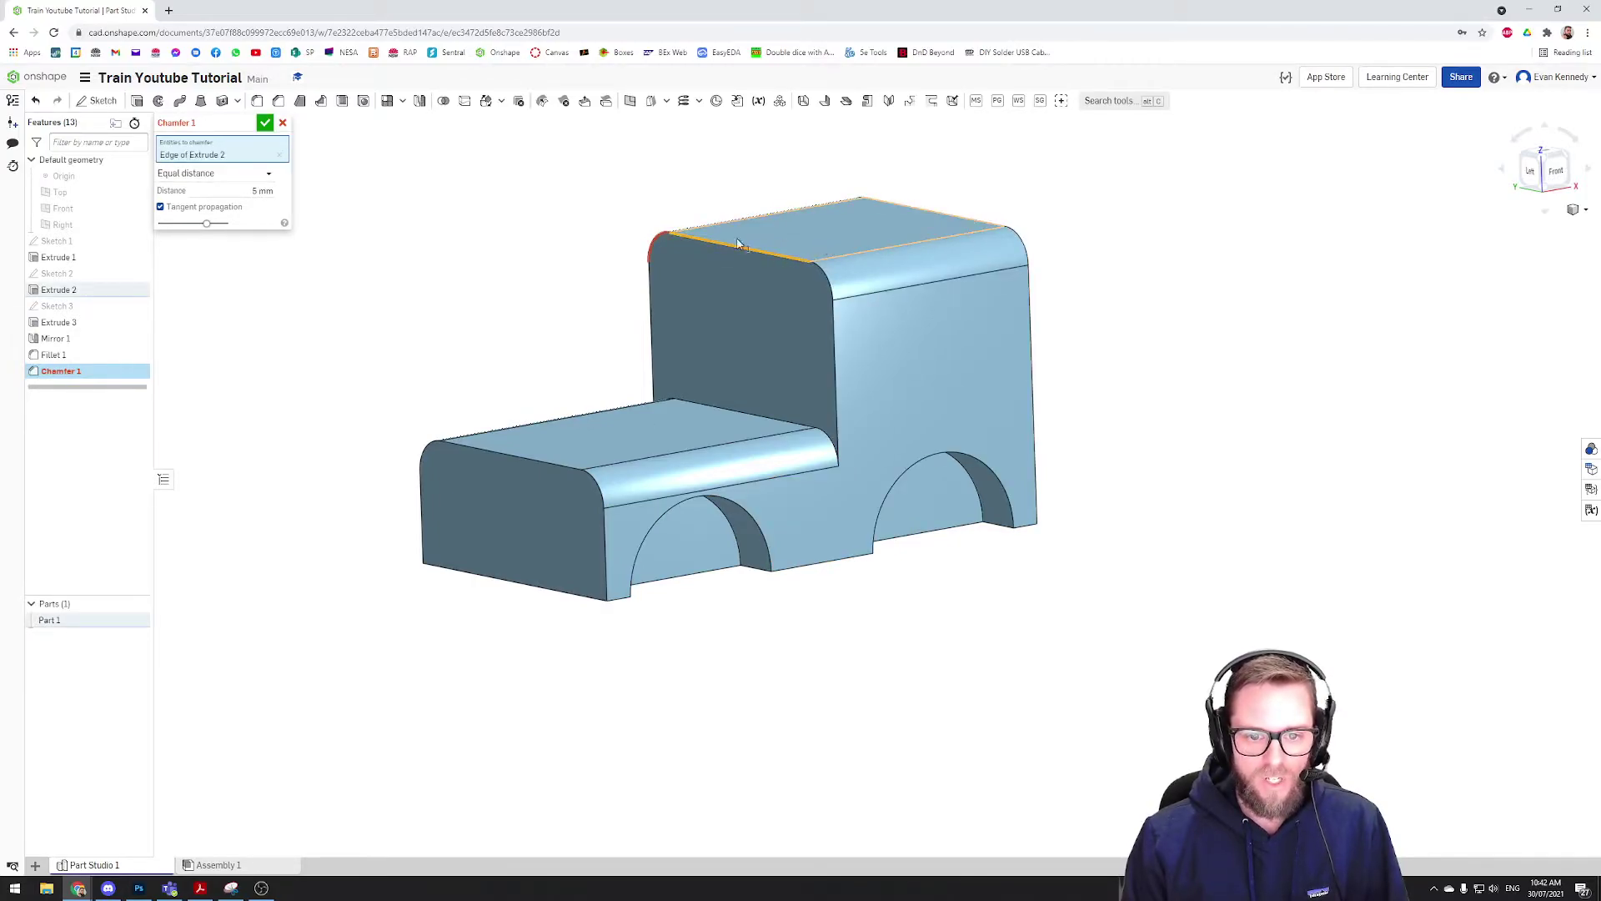
left_click(709, 242)
left_click(1034, 450)
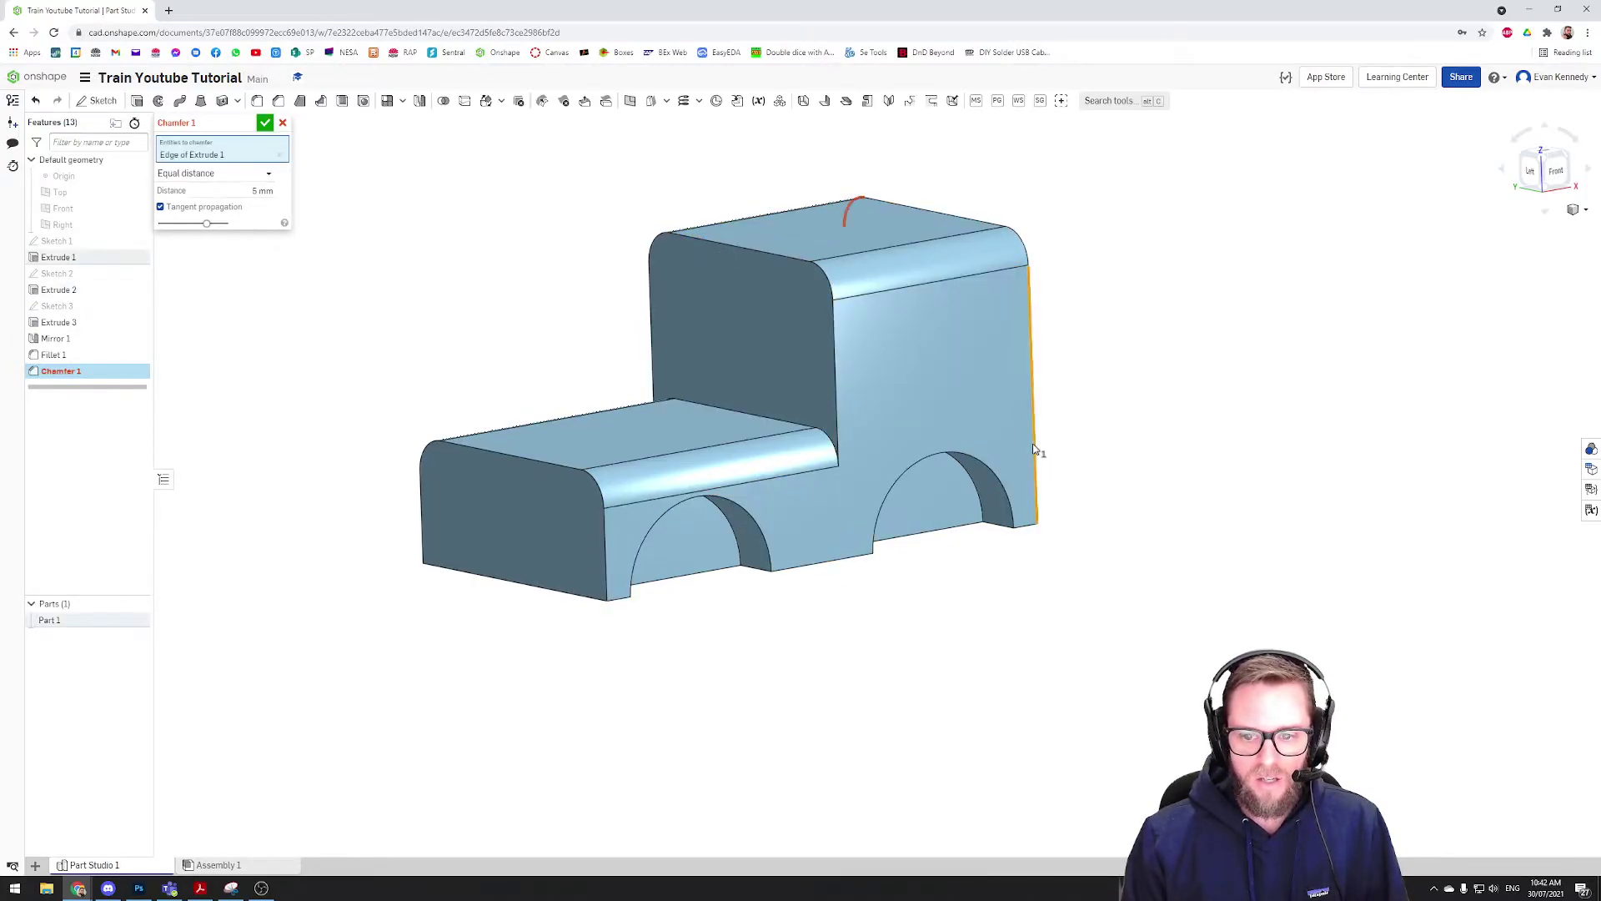
- Try a 2 mm chamfer on the rear wheel arch's outer edge, and delete both the chamfer and the fillet from the model
left_click(984, 470)
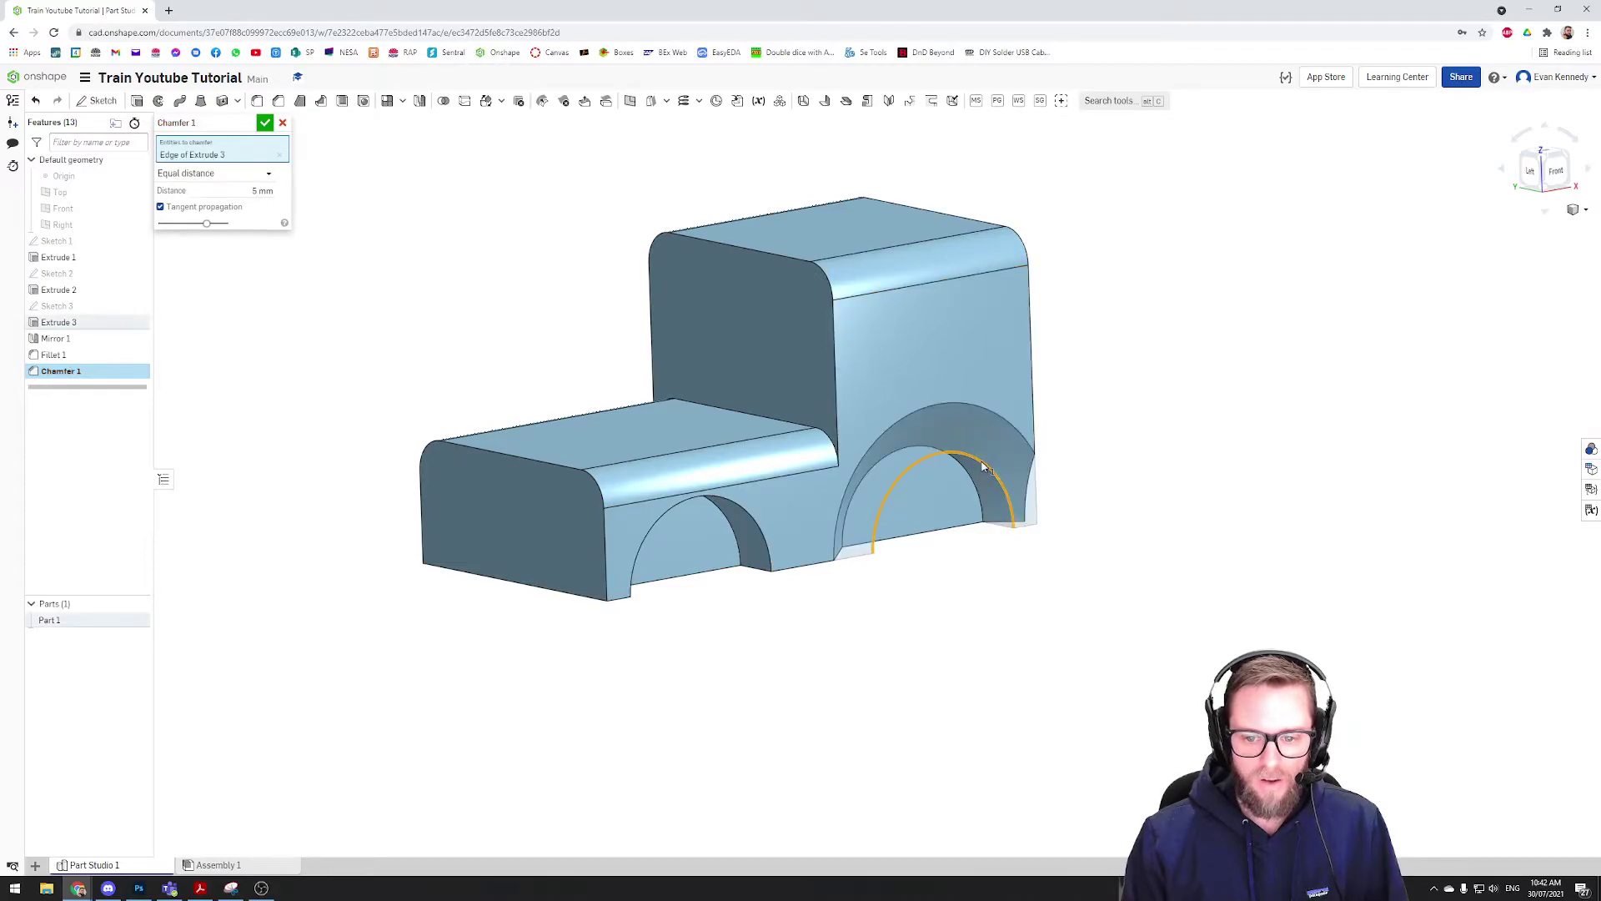
left_click(245, 190)
type("2")
key("Return")
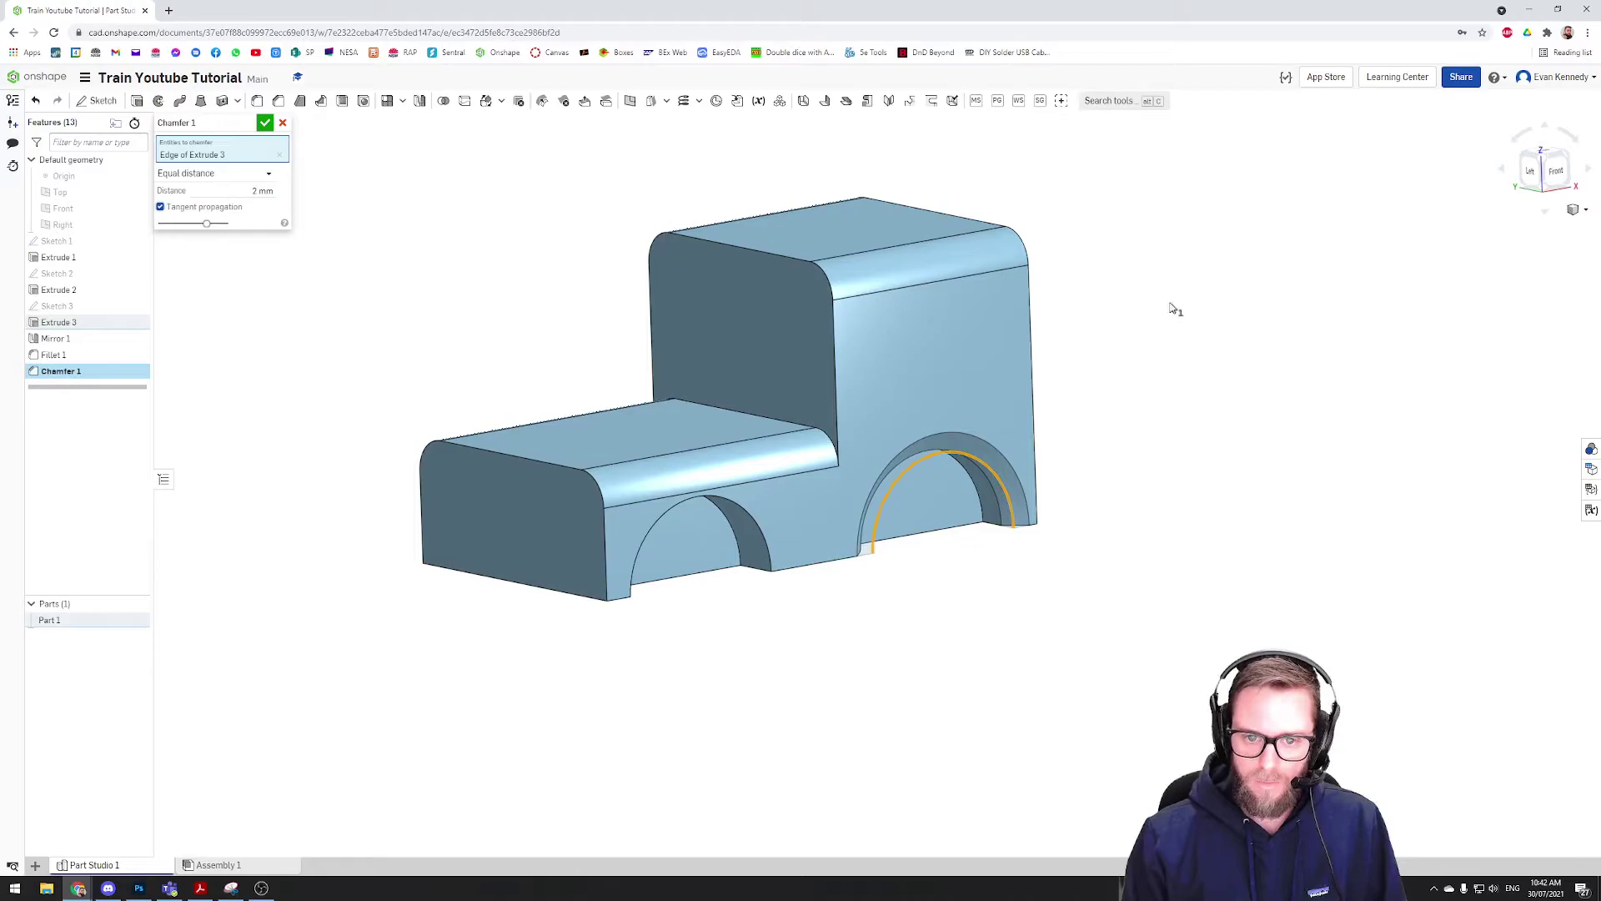
right_click(73, 368)
left_click(101, 459)
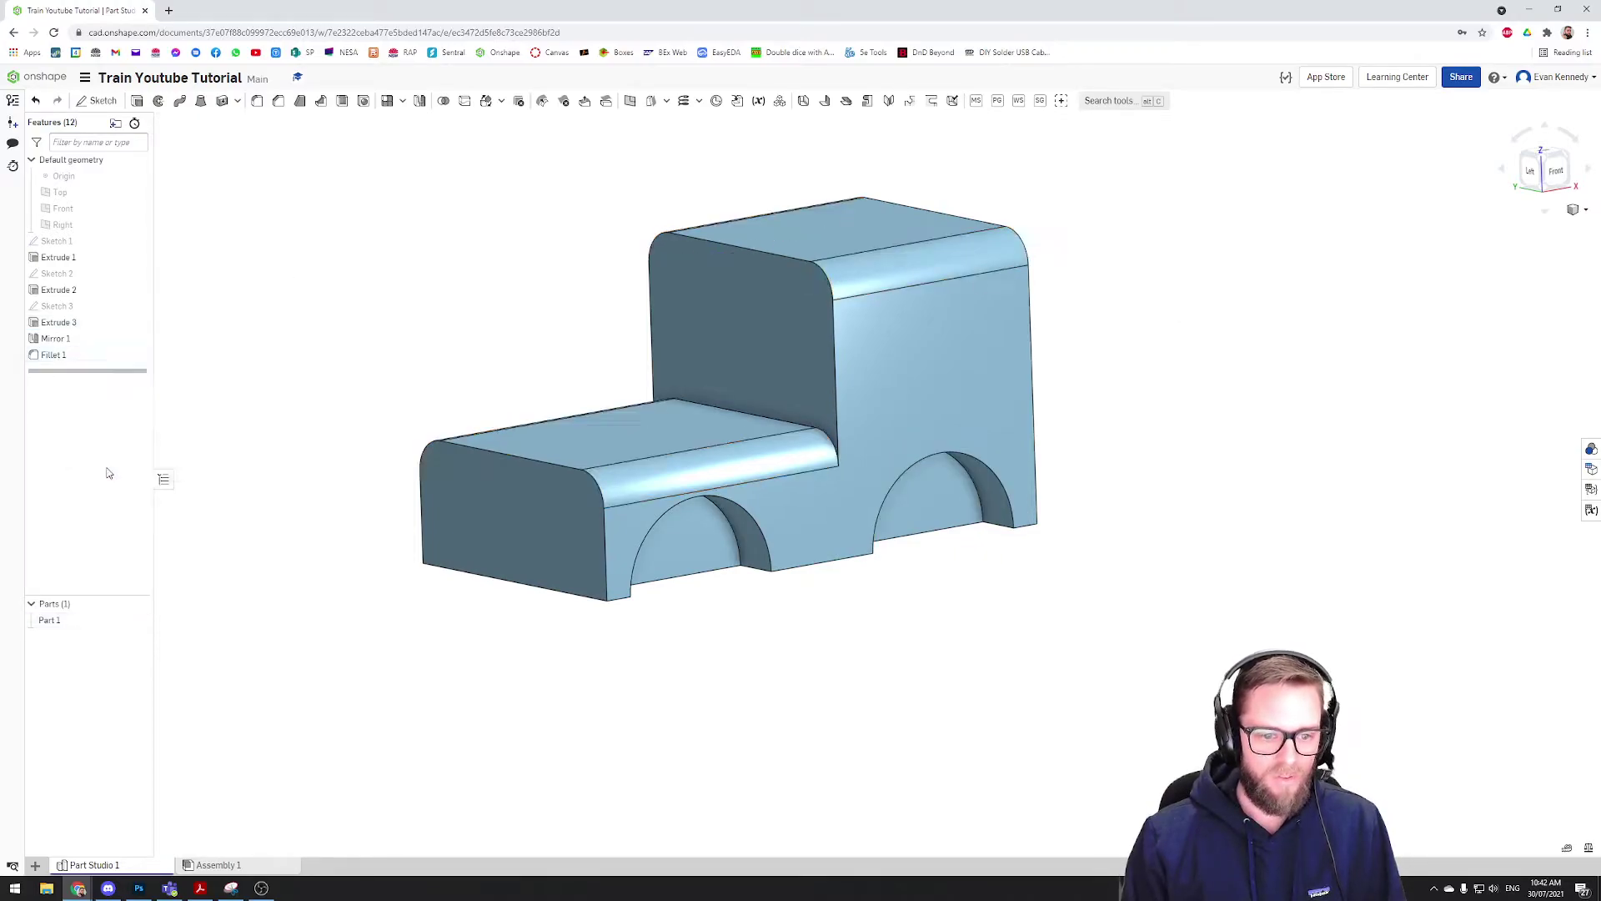
- Chamfer the front top edges of the cab and the hood with an equal distance of 3 mm
left_click(279, 101)
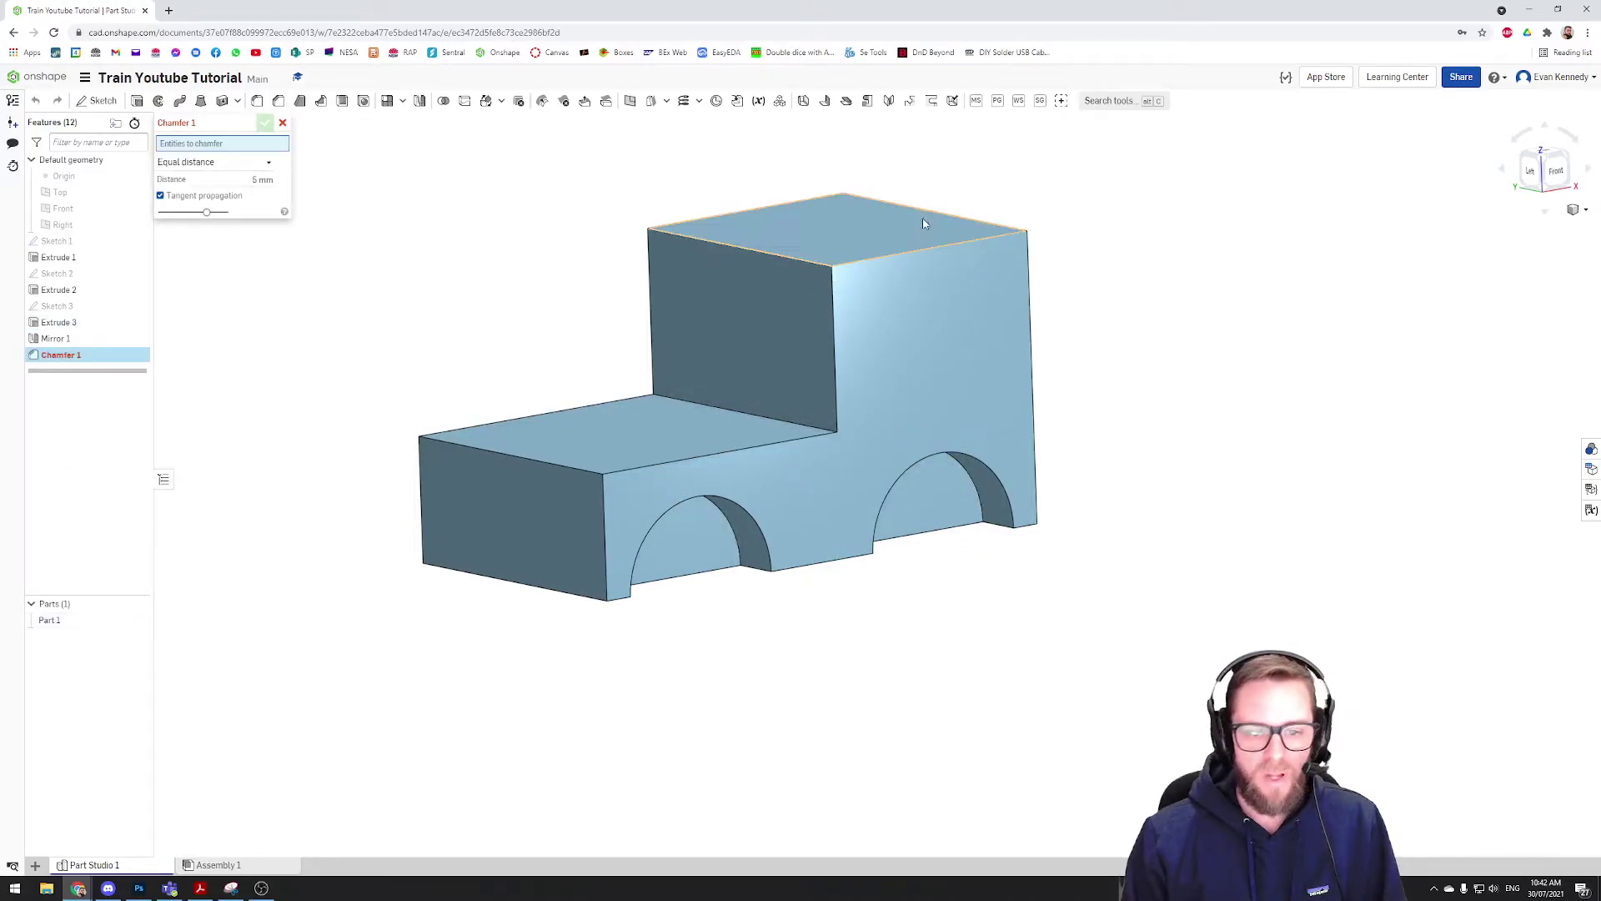
left_click(803, 259)
left_click(521, 458)
right_click_drag(1244, 415, 1234, 415)
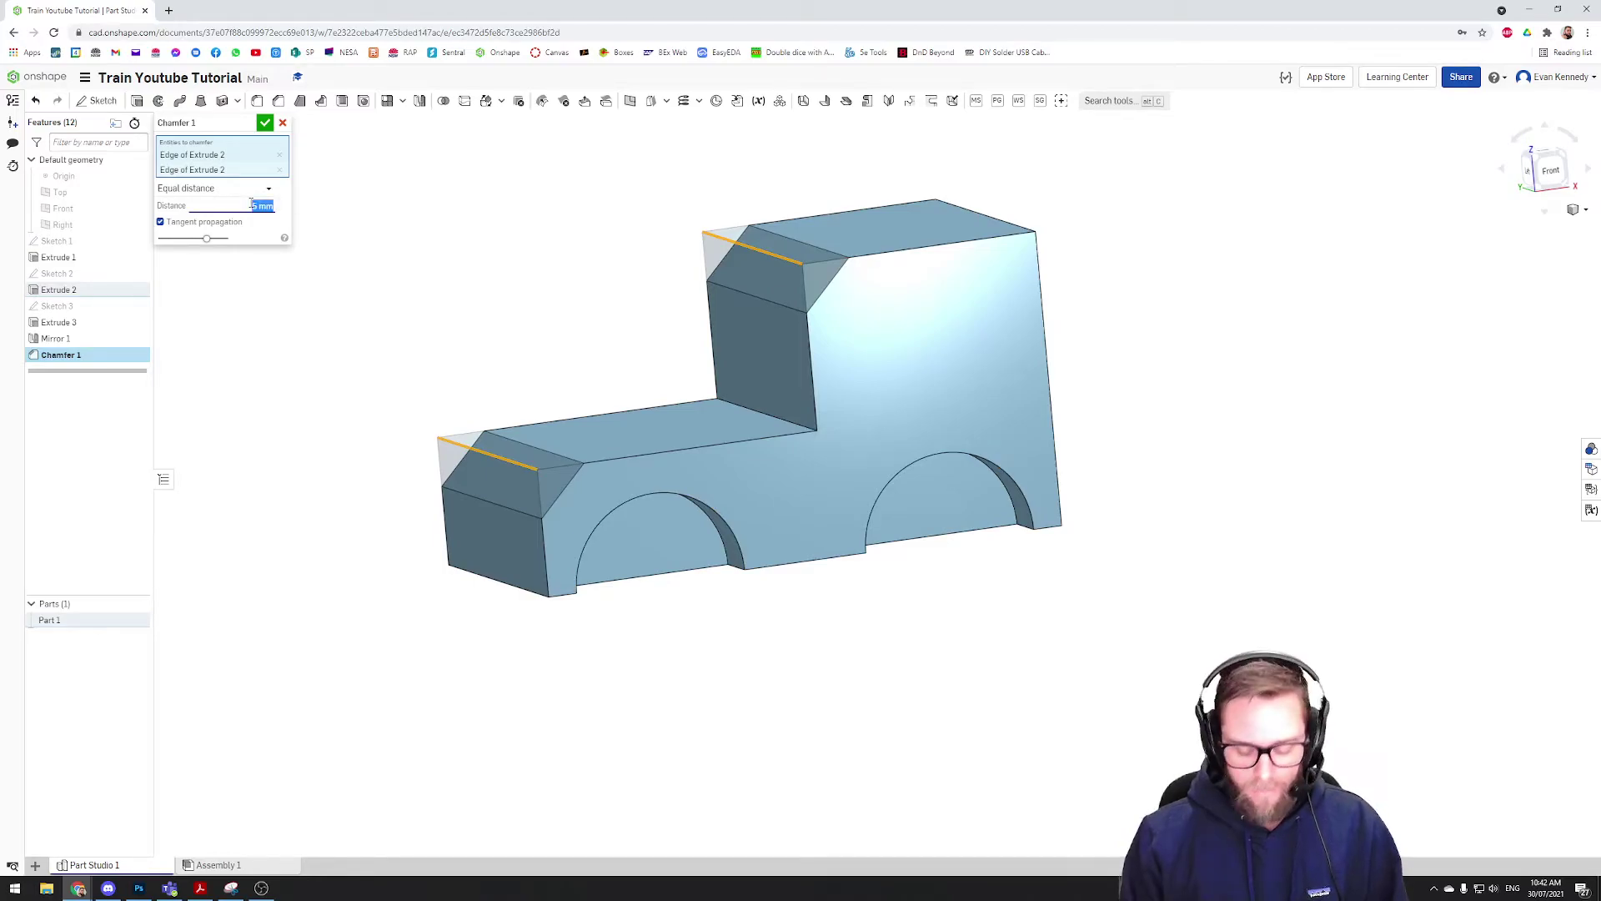
key("Return")
right_click_drag(1262, 257, 1098, 248)
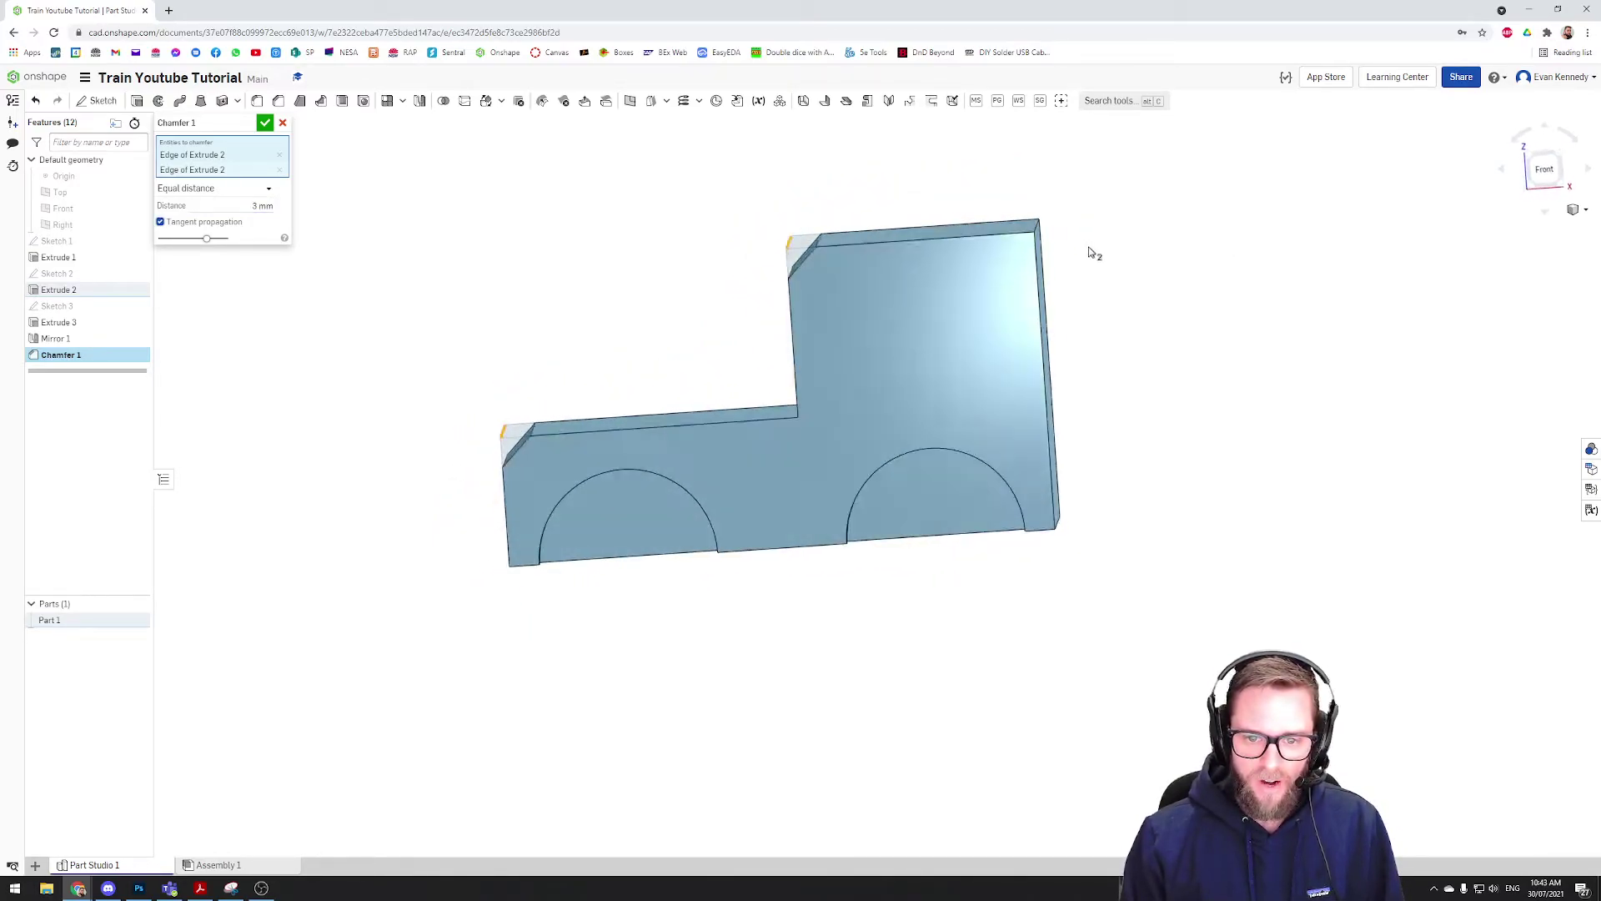
right_click_drag(1065, 243, 789, 278)
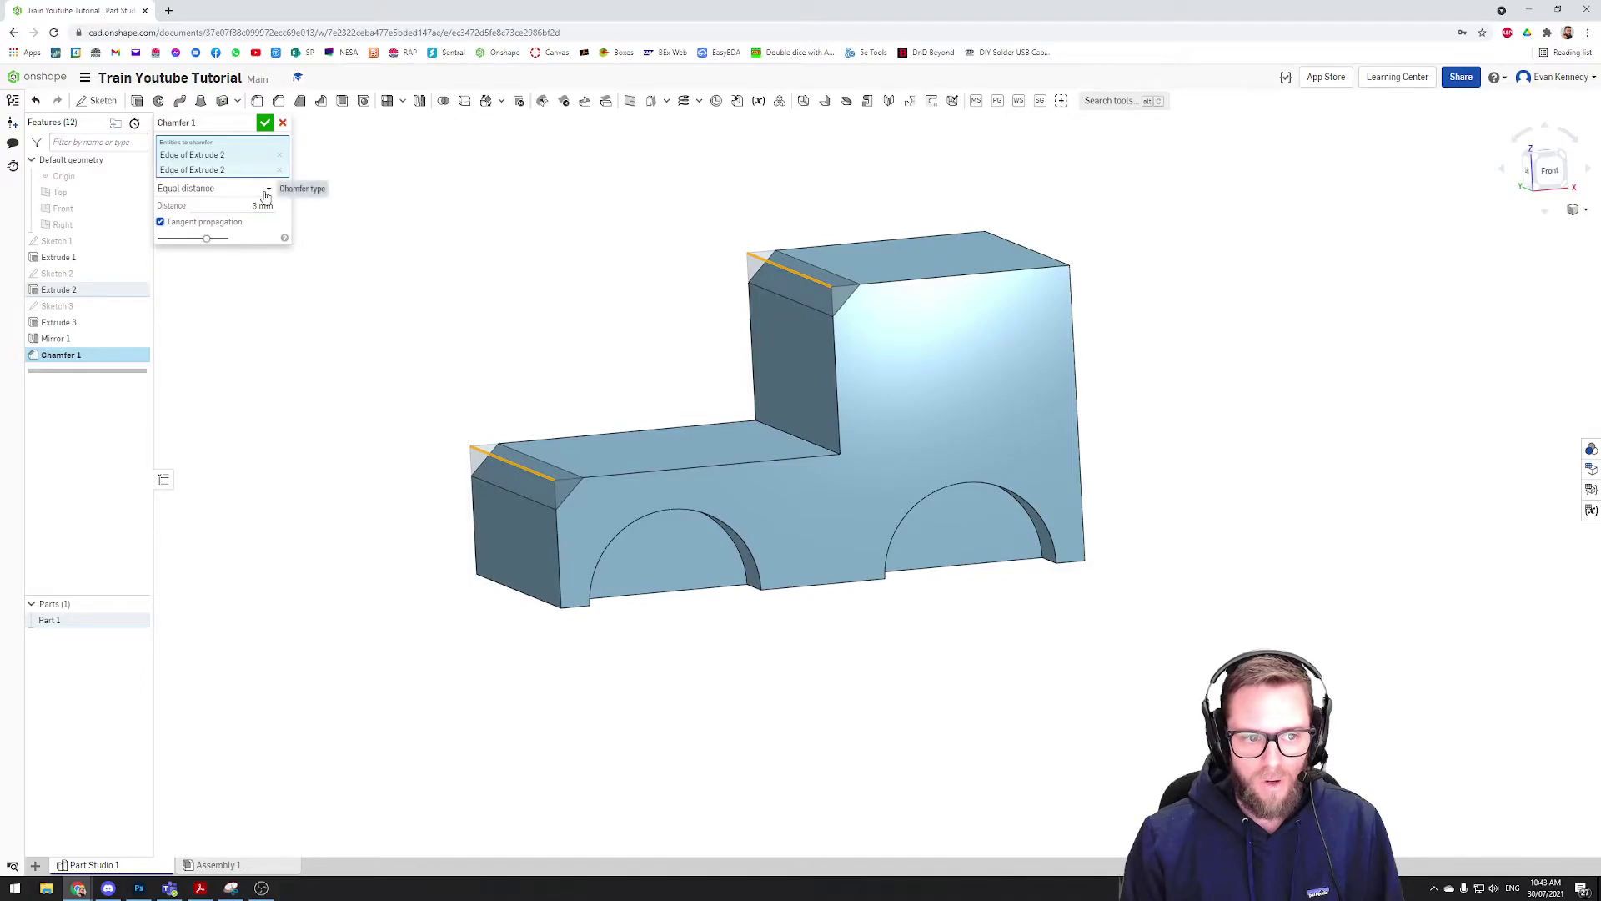
- Try a chamfer distance of 4 mm while examining the cut corners from the front, and set the distance back to 3 mm
left_click(240, 204)
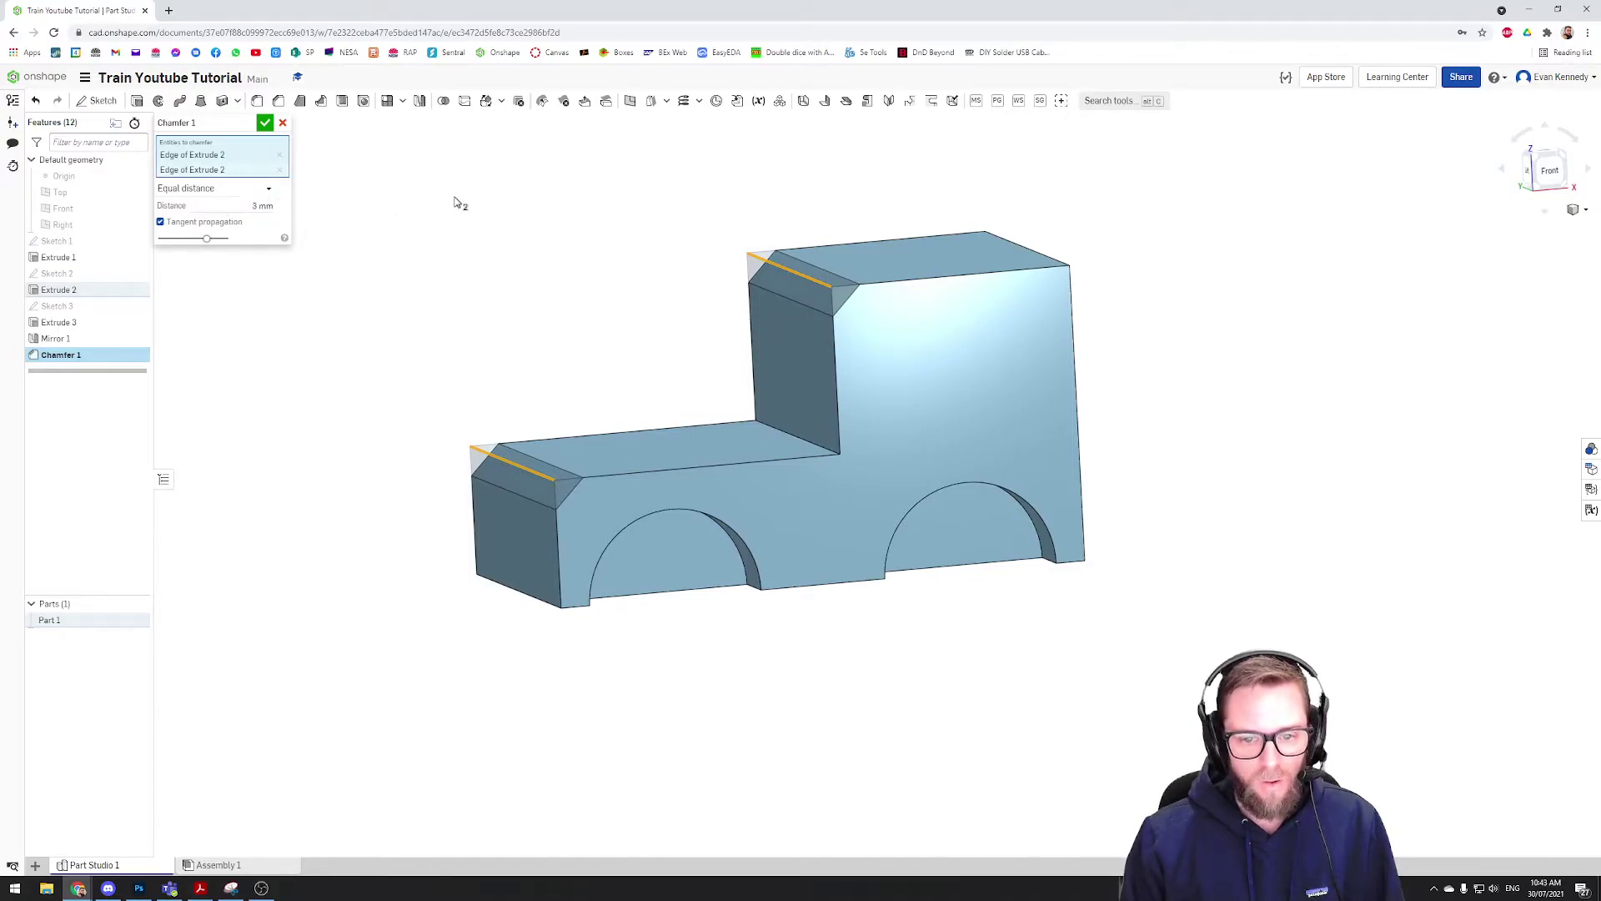
left_click(1550, 170)
scroll(692, 375, "up", 5)
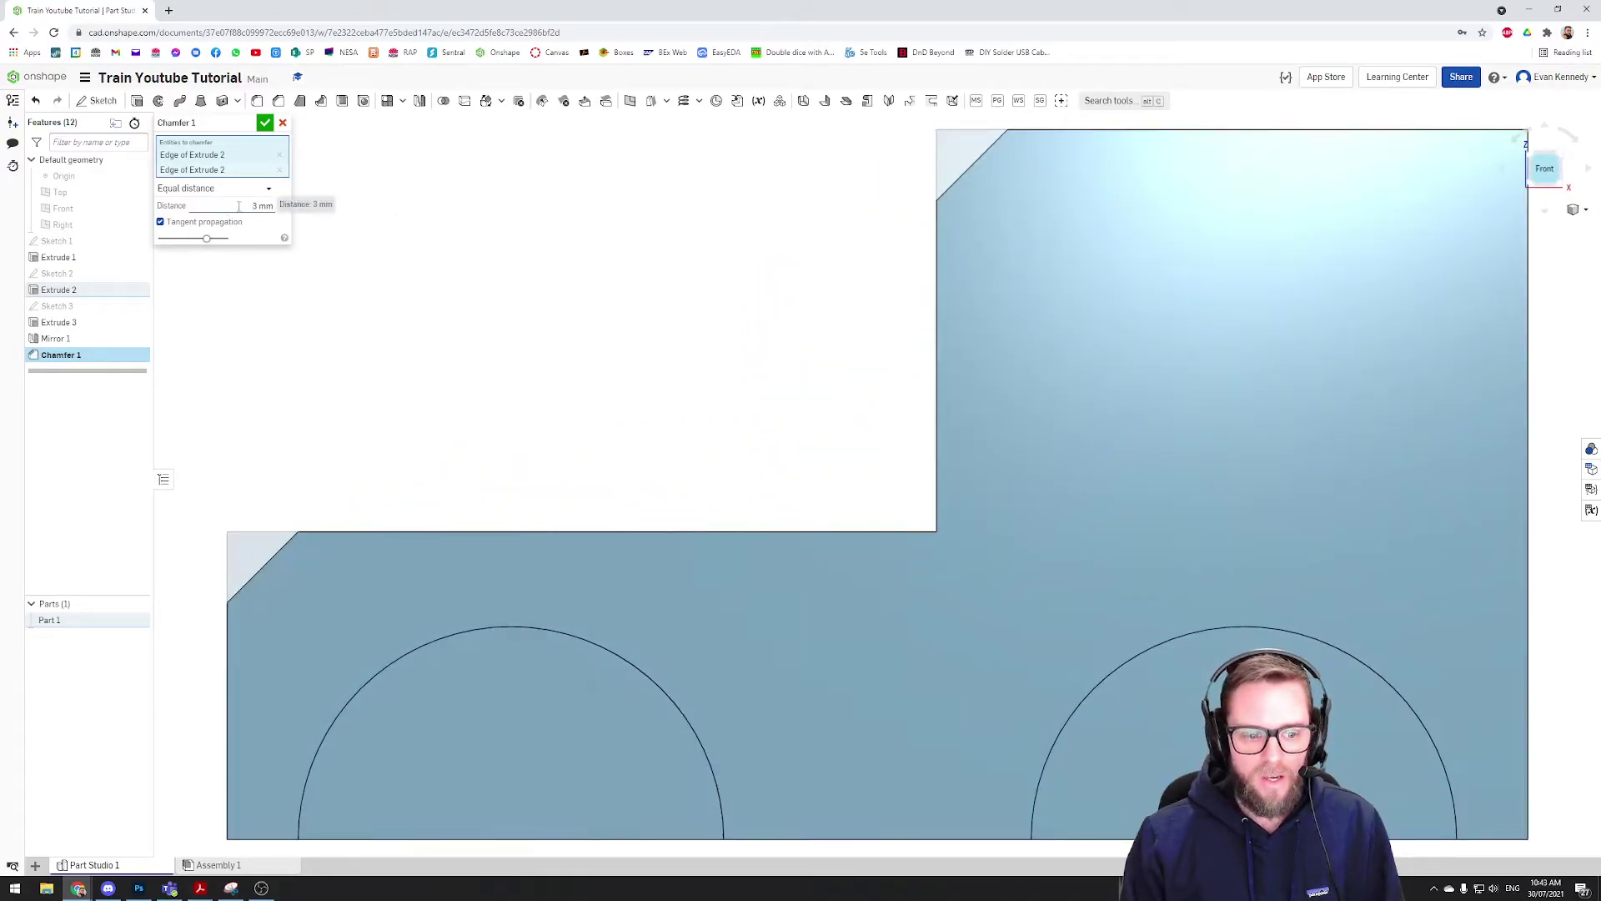
scroll(225, 555, "up", 8)
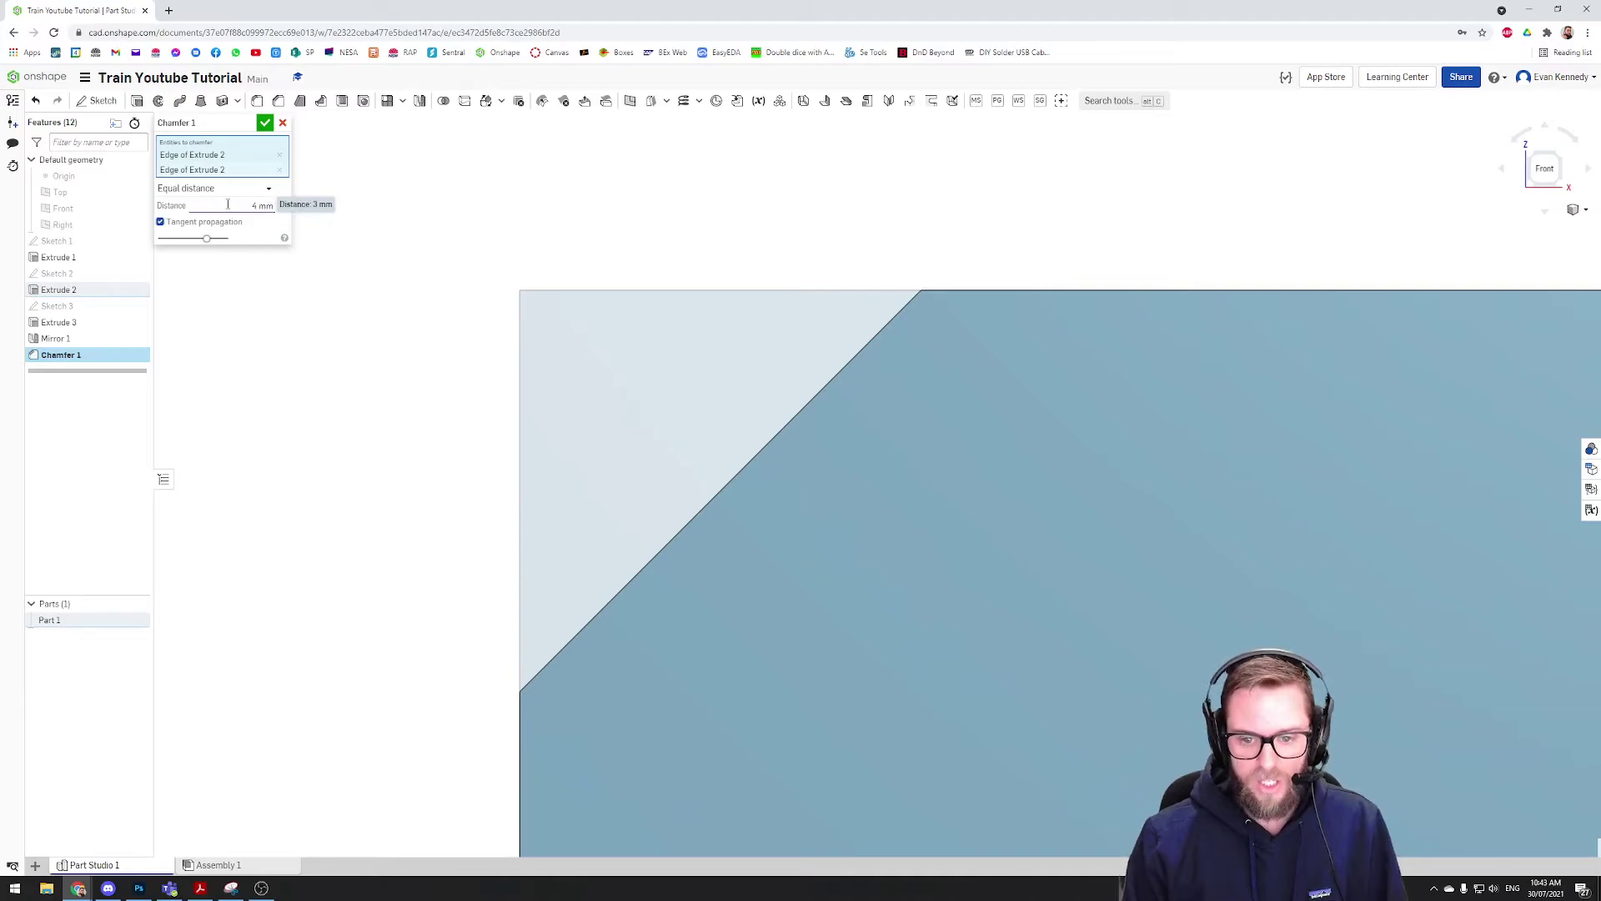
scroll(627, 297, "down", 5)
type("3")
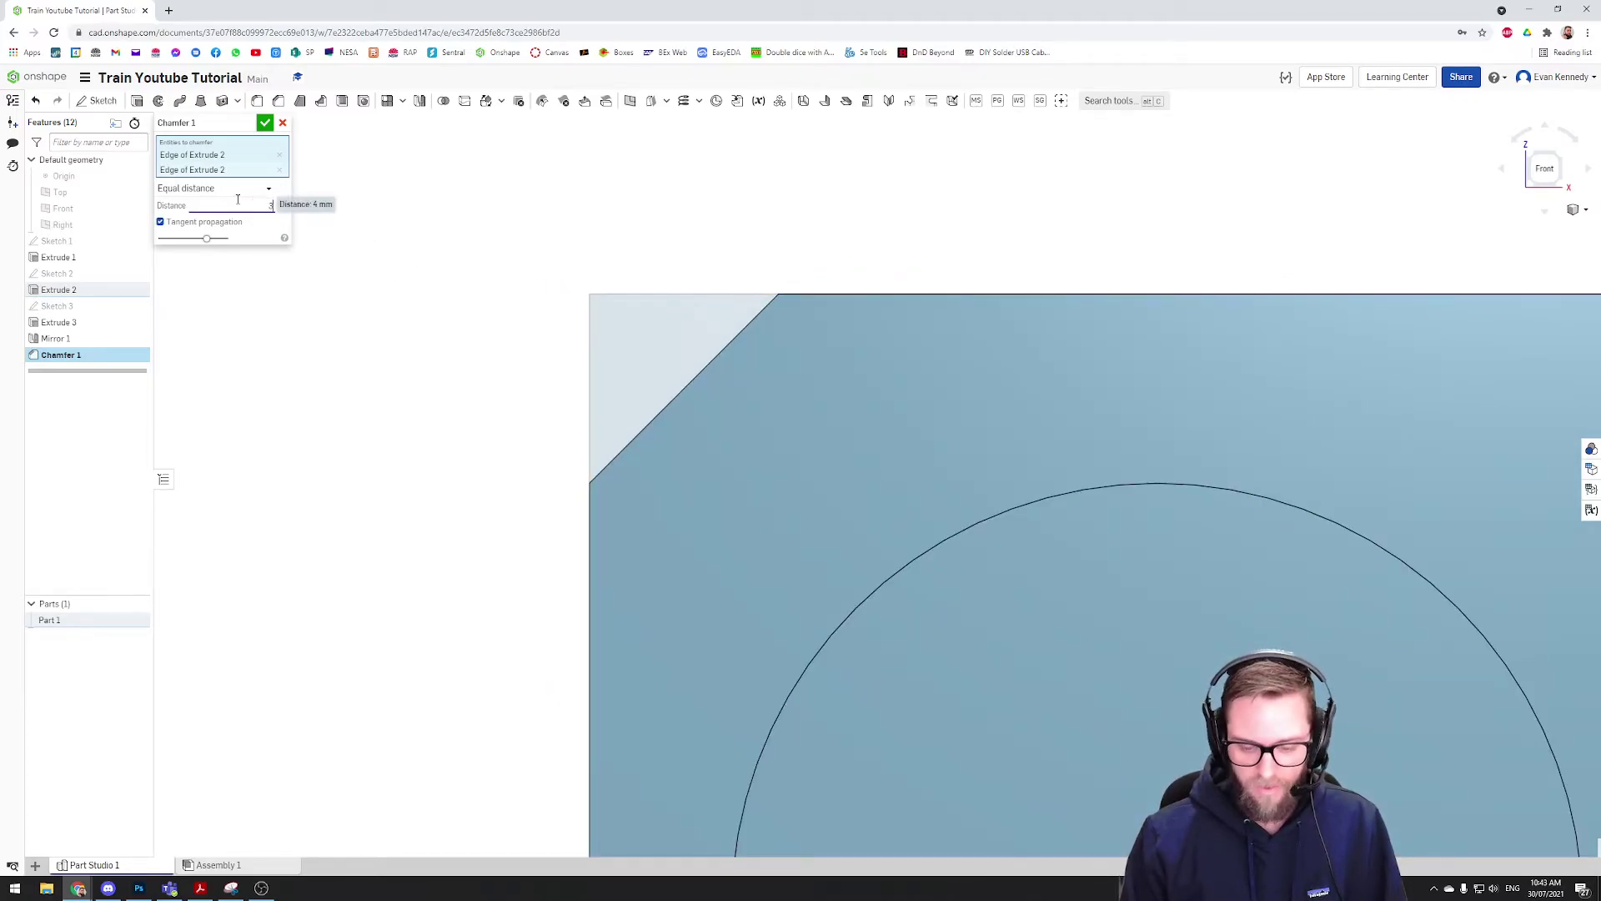
right_click_drag(696, 218, 735, 236)
scroll(638, 368, "down", 5)
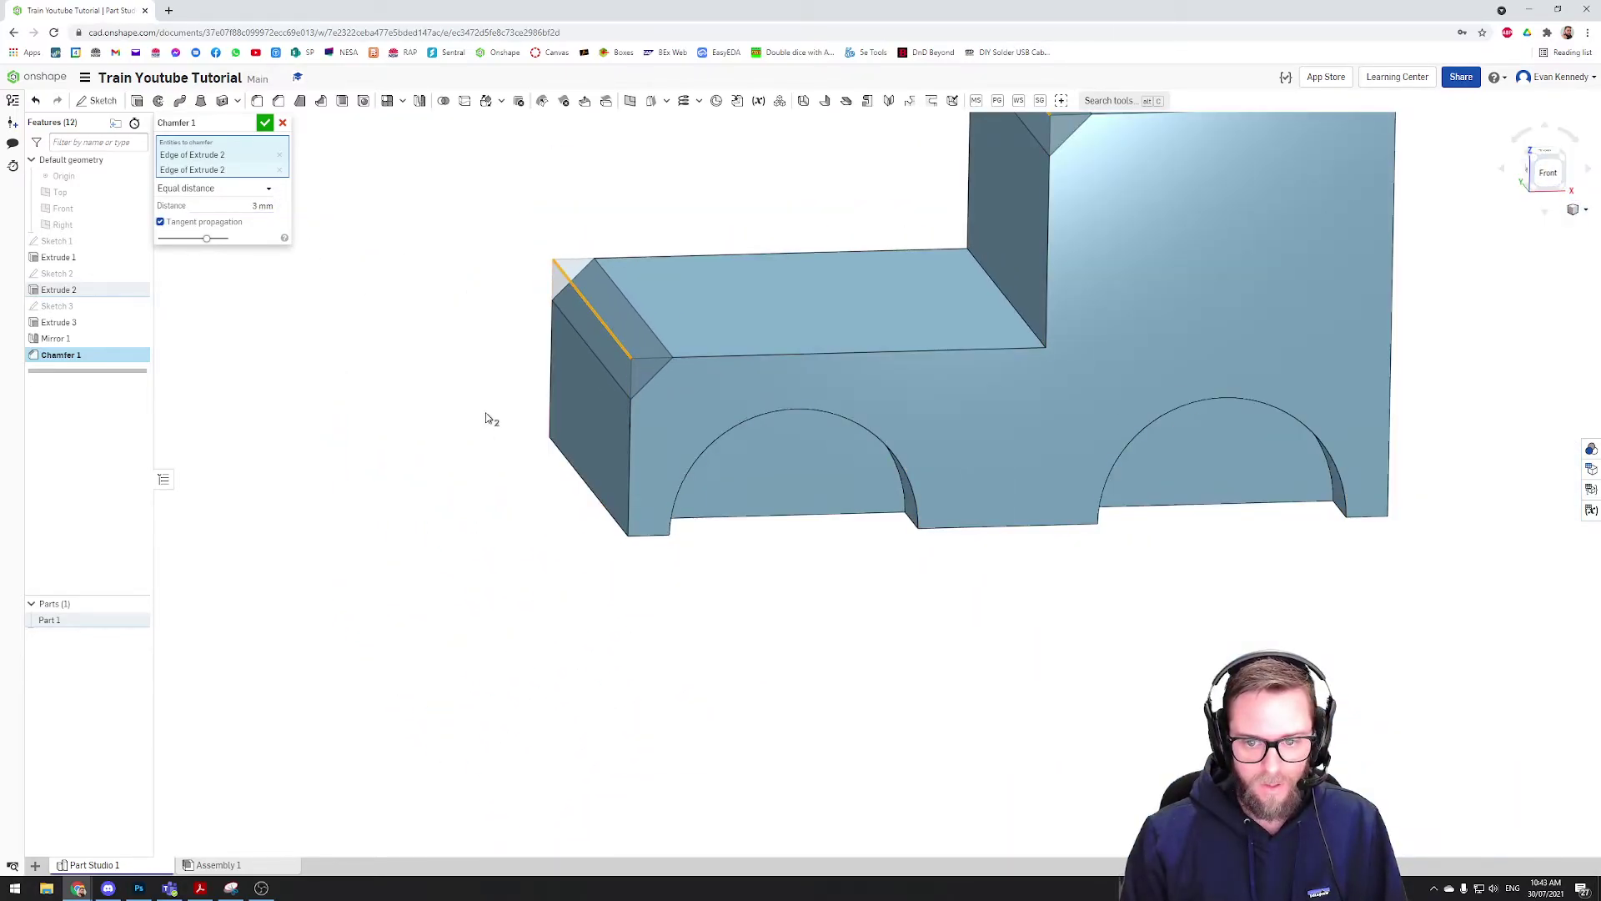
right_click_drag(491, 419, 572, 465)
right_click_drag(805, 380, 740, 404)
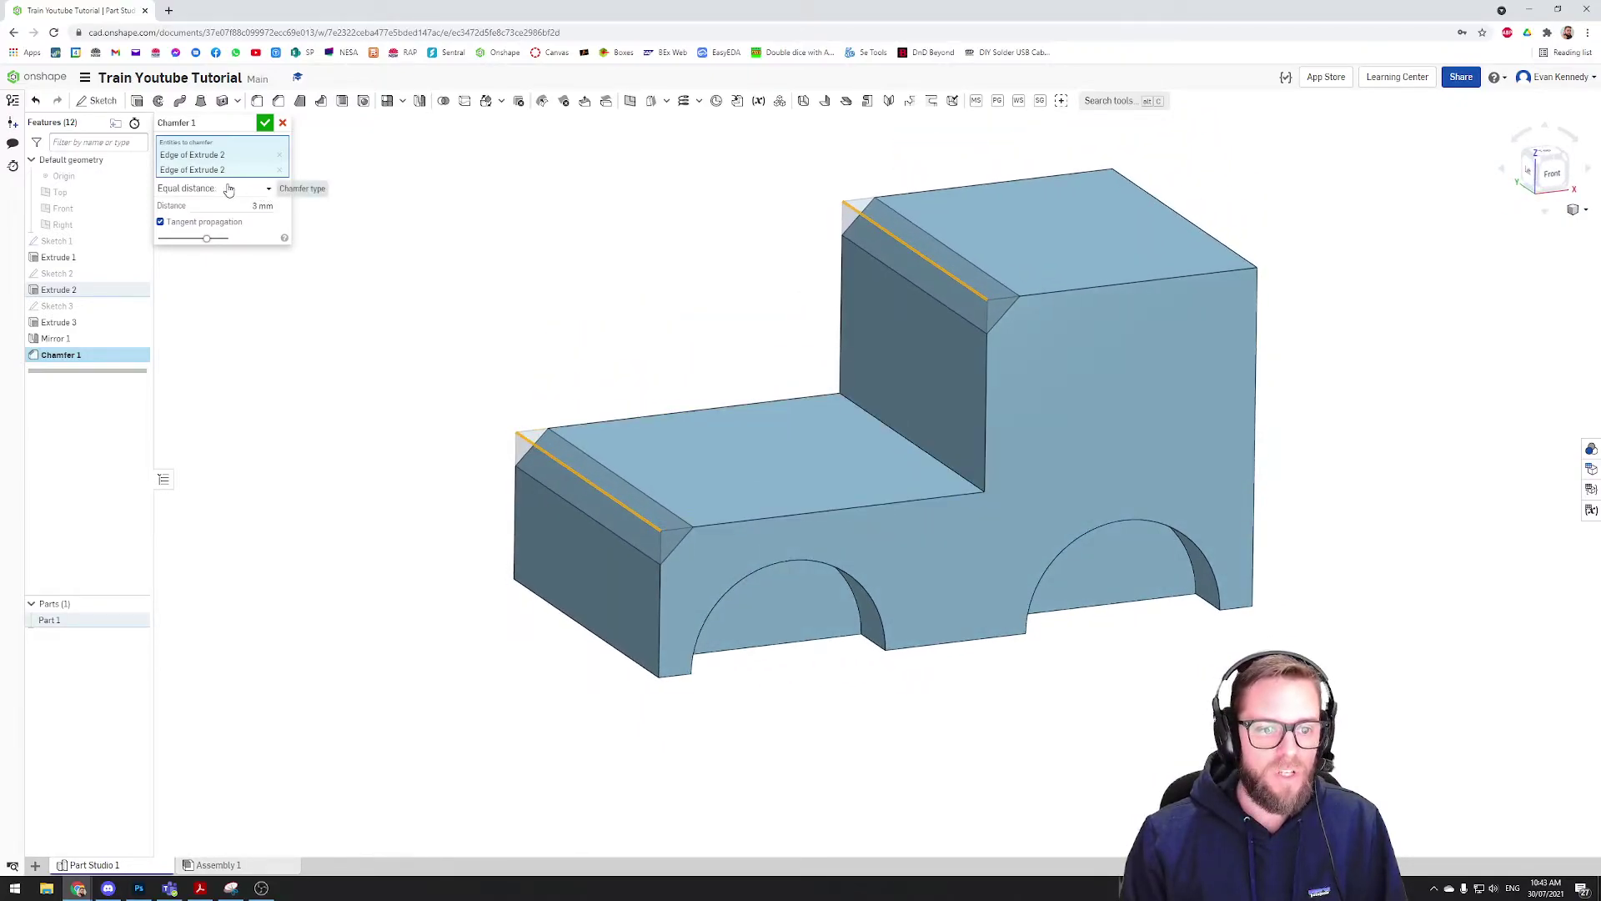
- Change the chamfer type to Two distances, with distance 1 at 10 mm and distance 2 at 2 mm, and examine its profile from the front
left_click(266, 189)
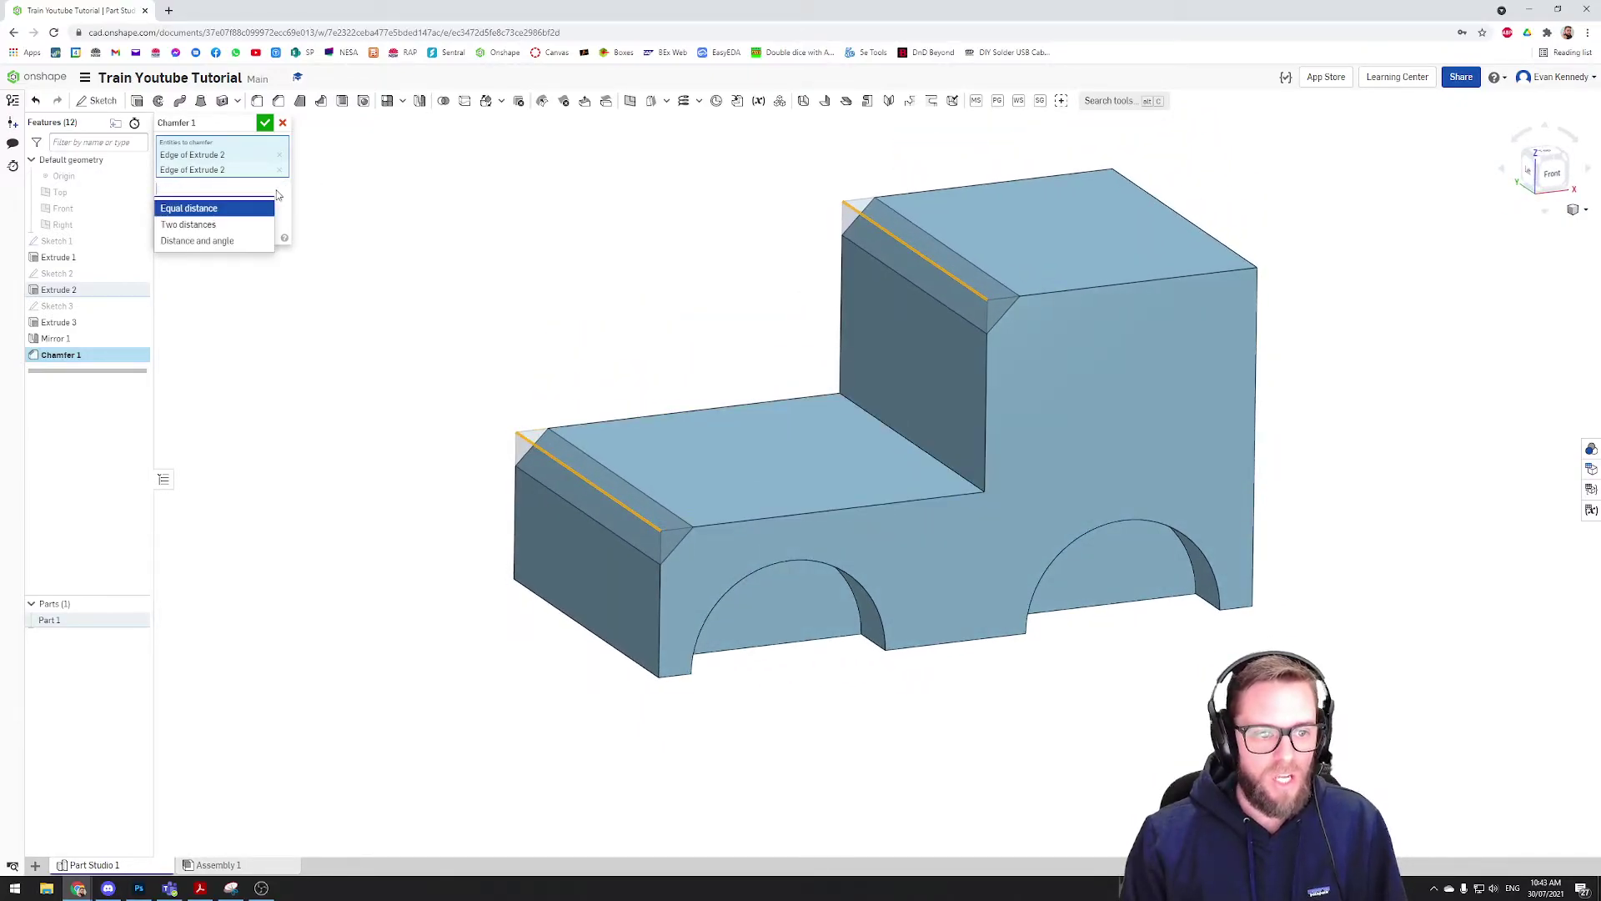
left_click(224, 225)
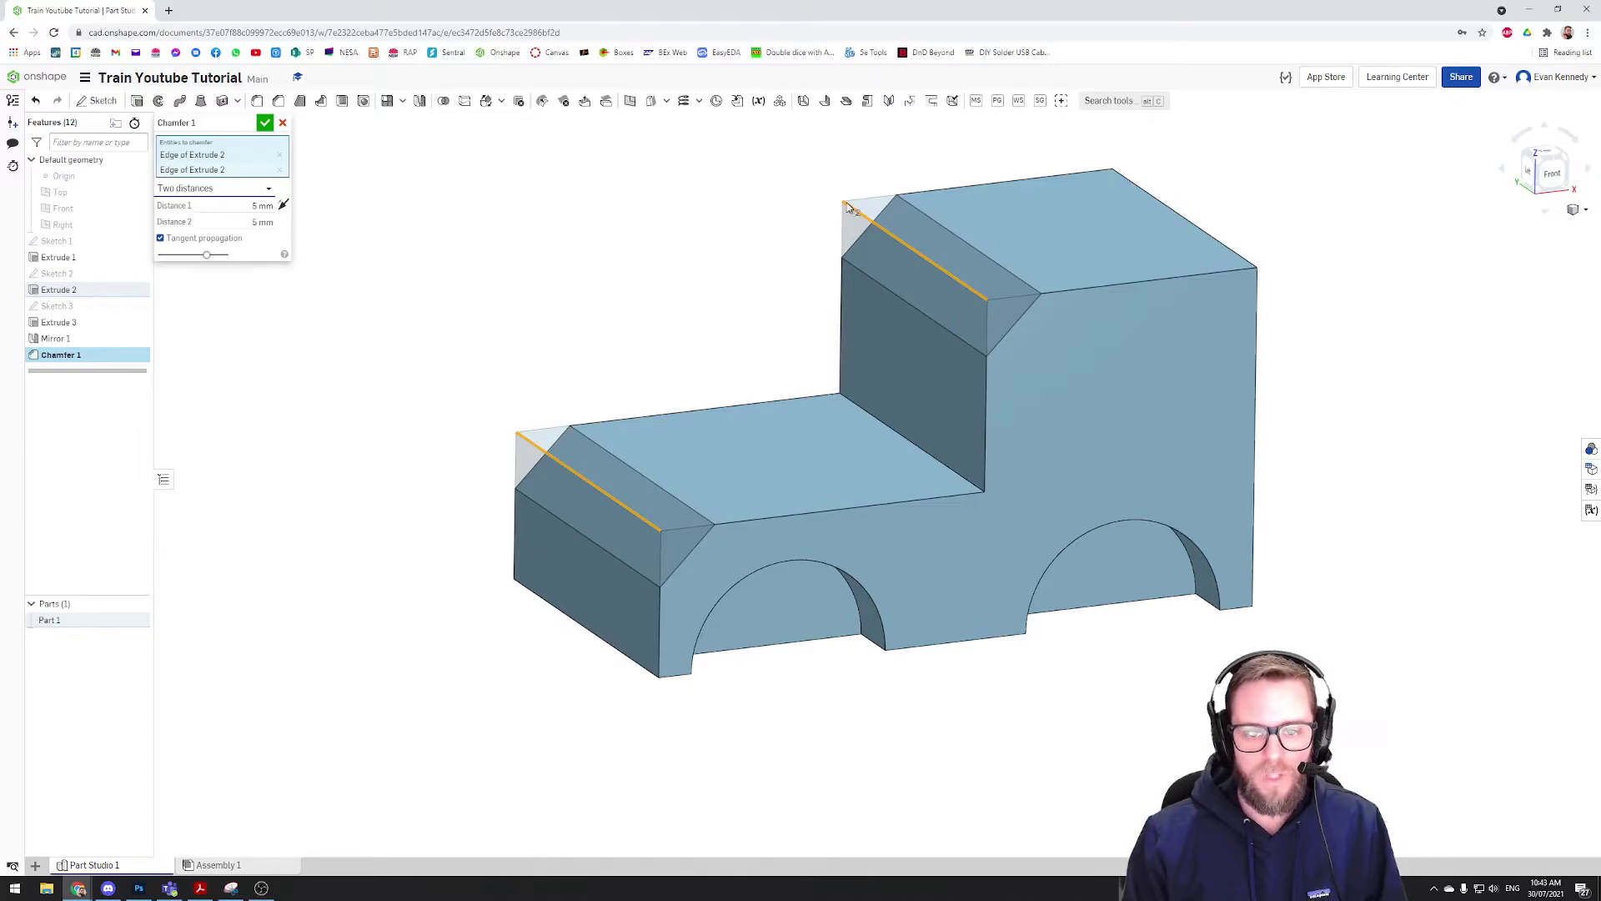
left_click(265, 206)
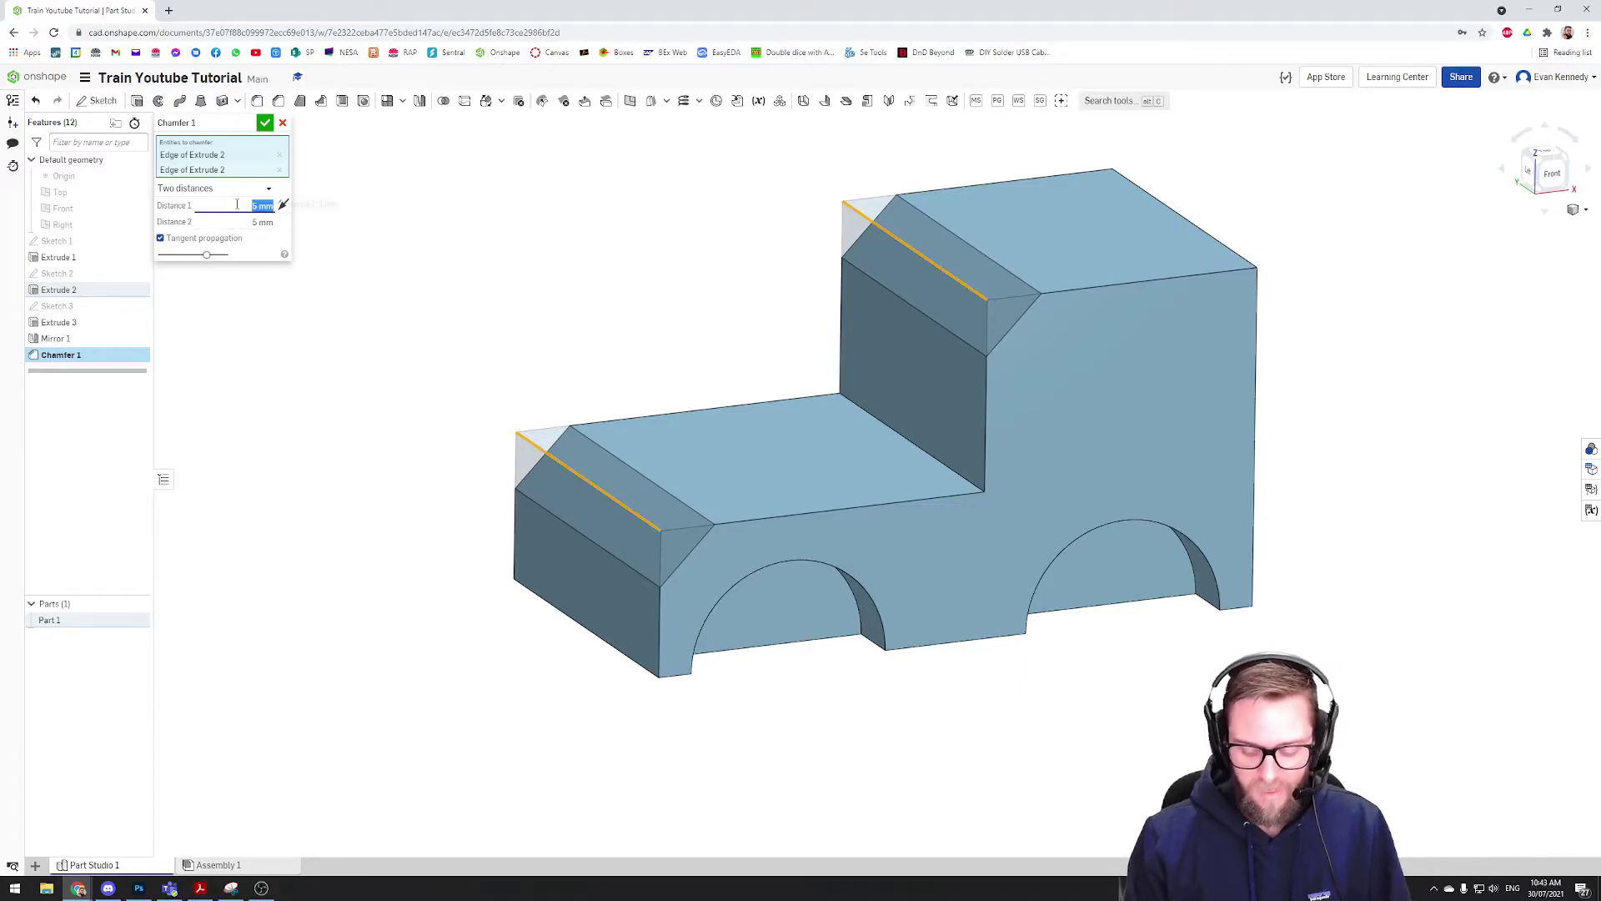
type("10")
key("Return")
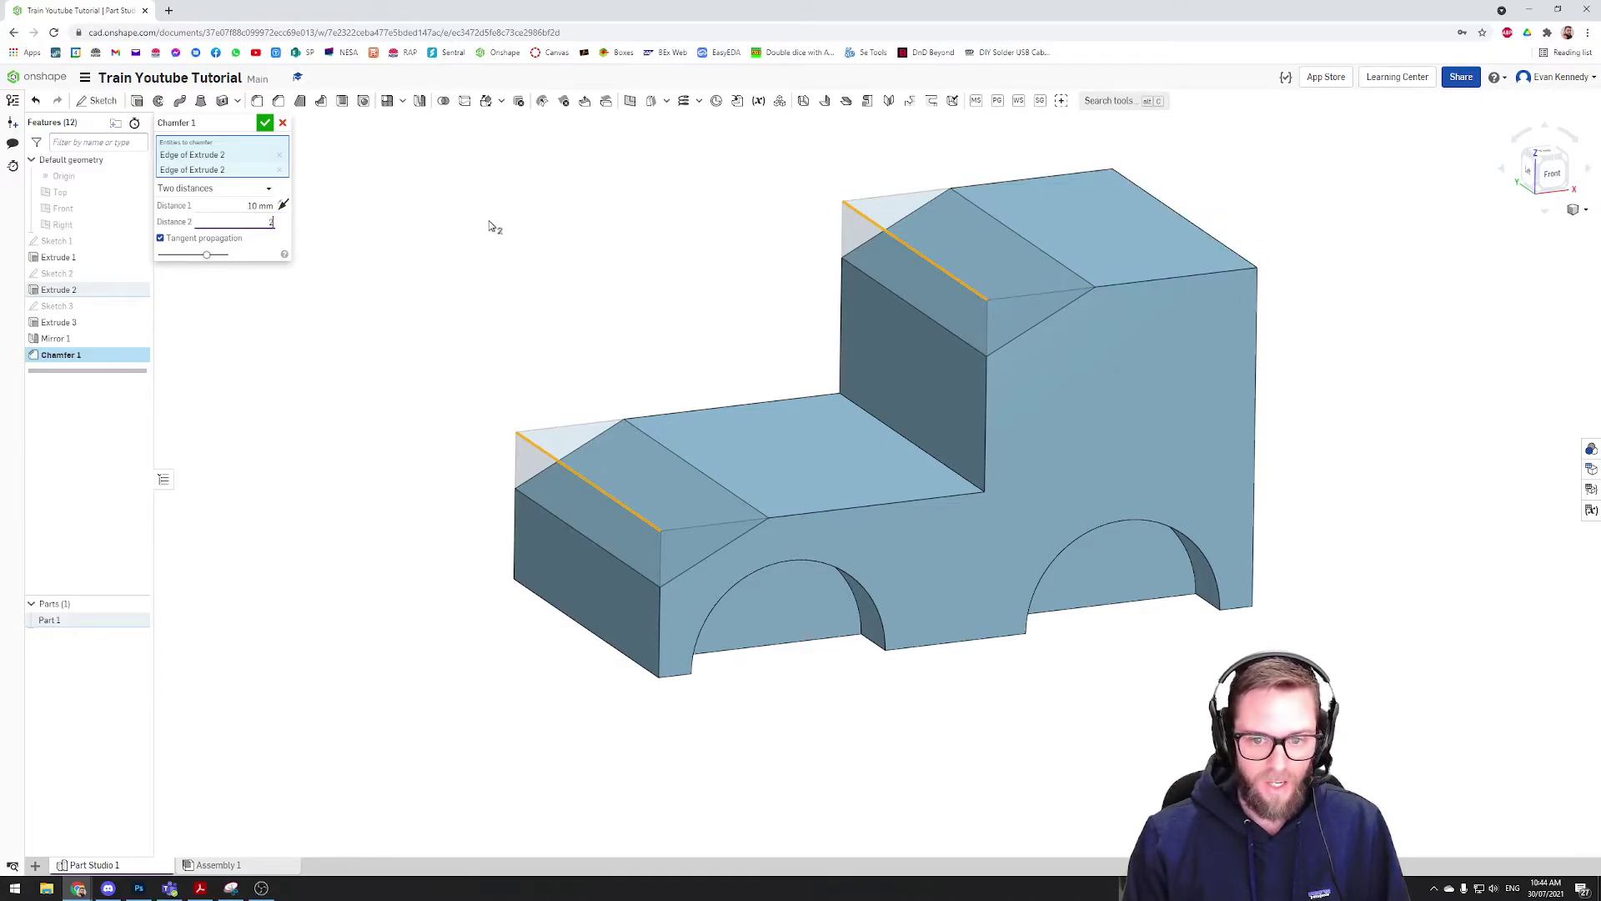
type("2")
key("Return")
key("shift+1")
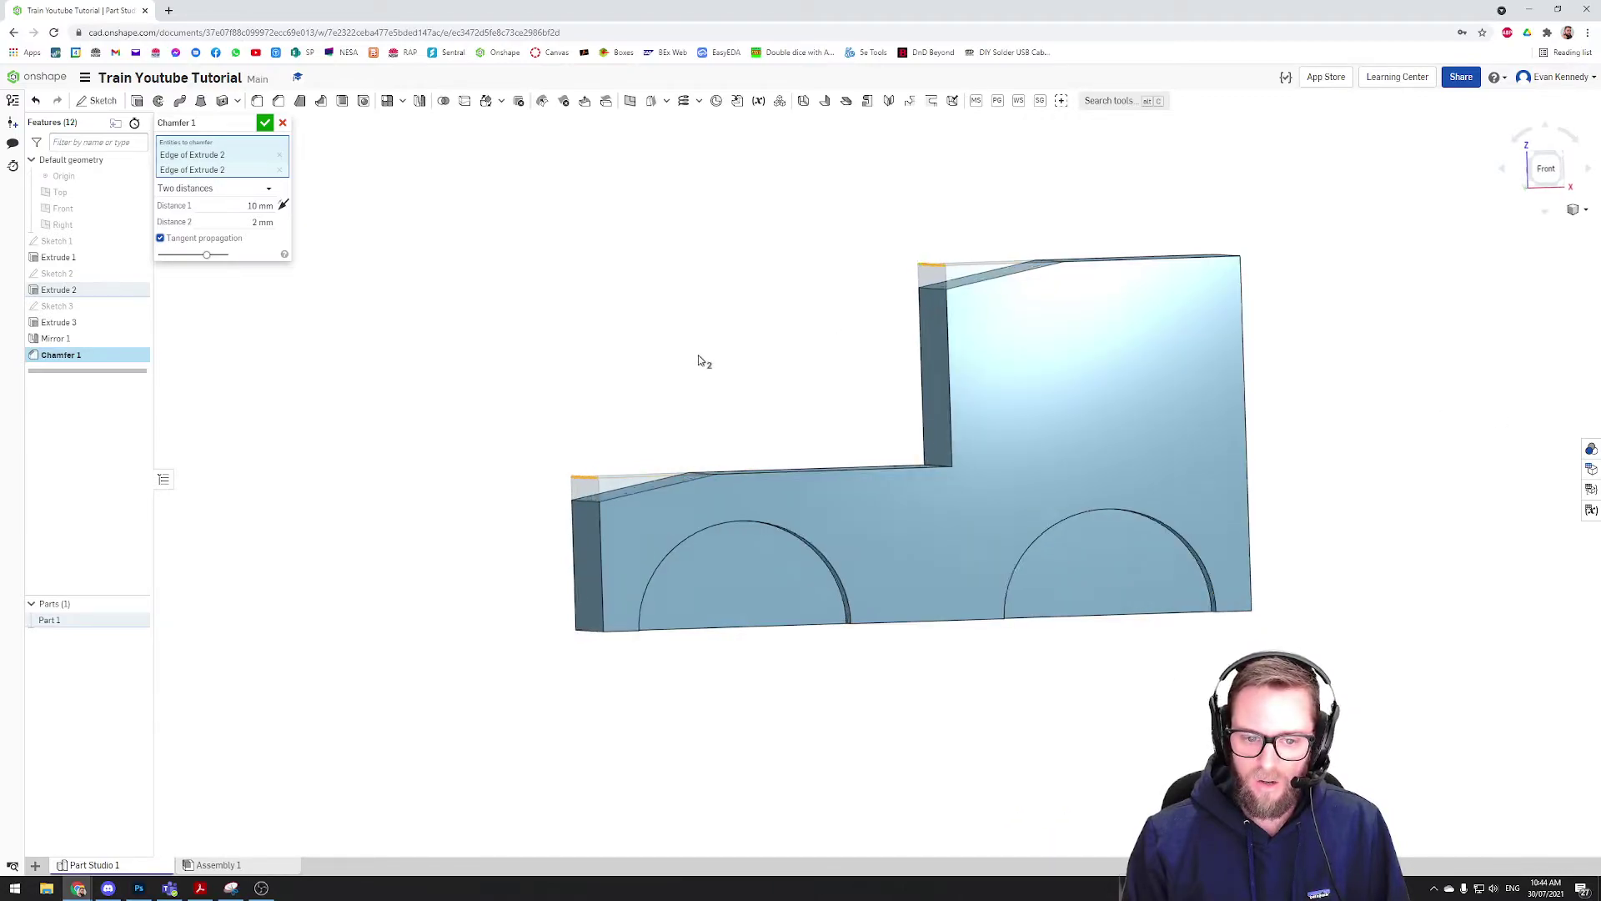
- Try adding the cab's rear top edge and the hood-to-cab corner edge to the two-distance chamfer, and discard the chamfer
right_click_drag(699, 360, 707, 335)
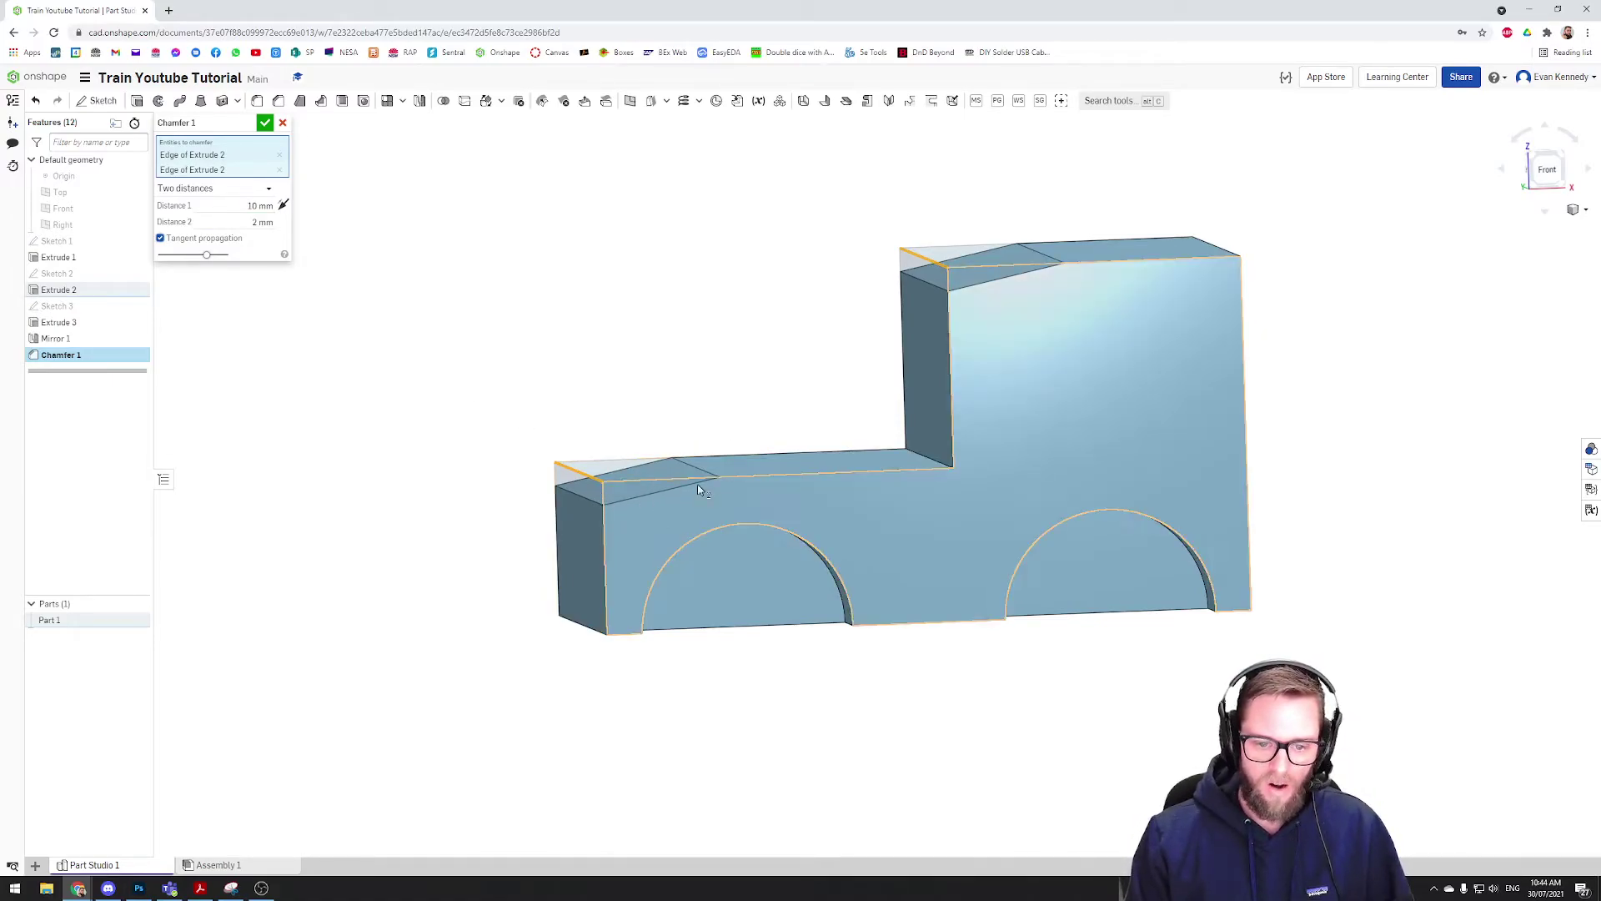
left_click(1218, 248)
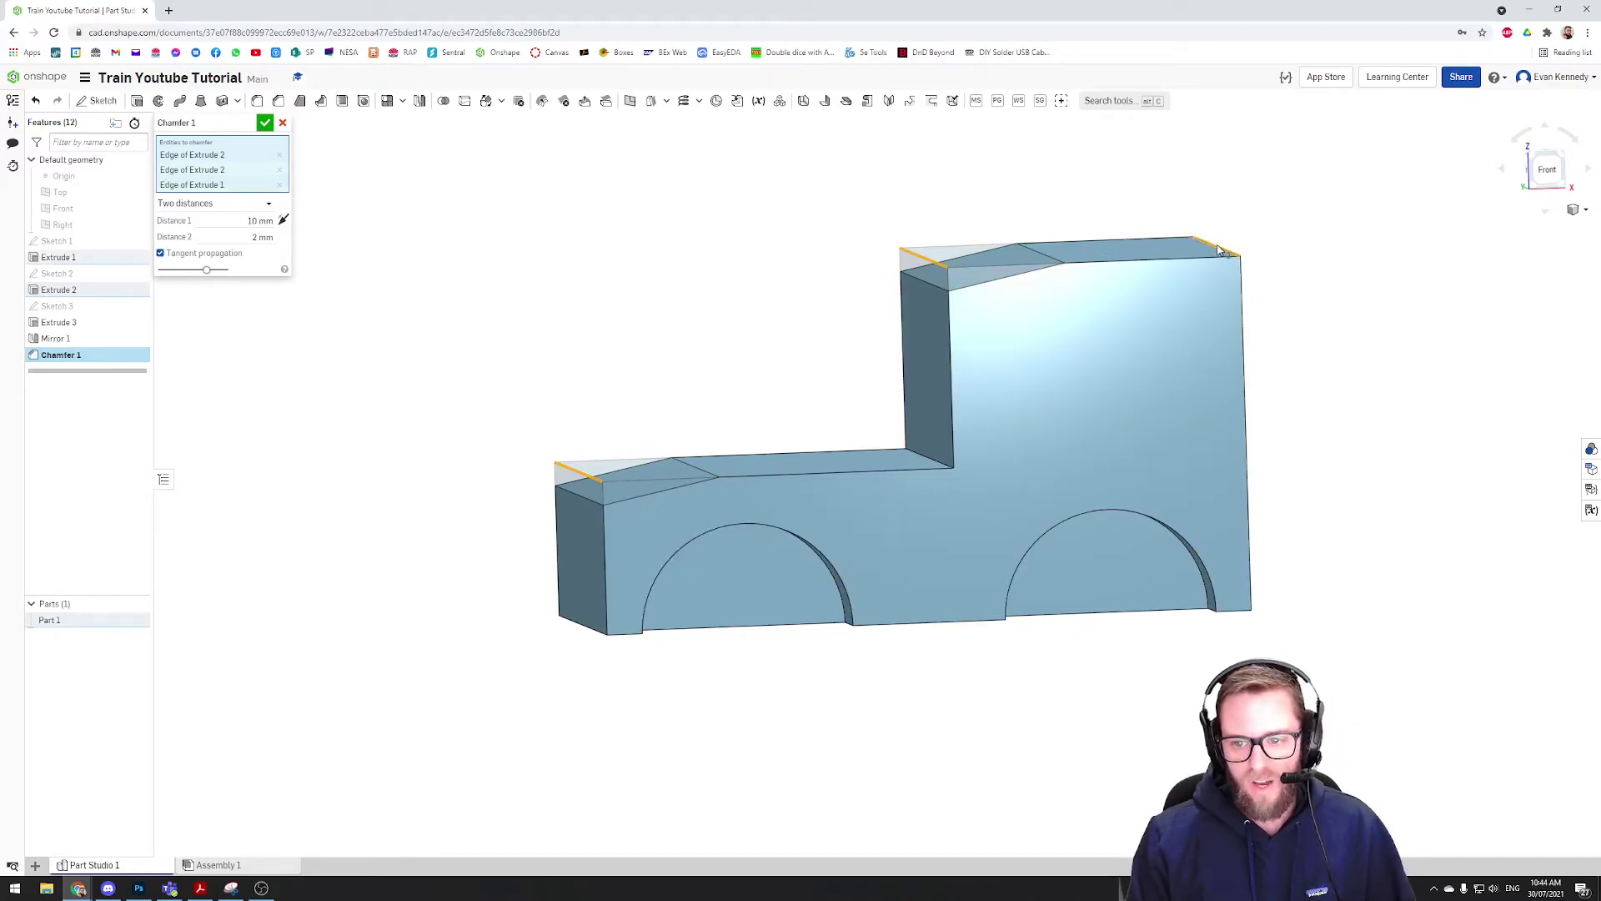
left_click(941, 467)
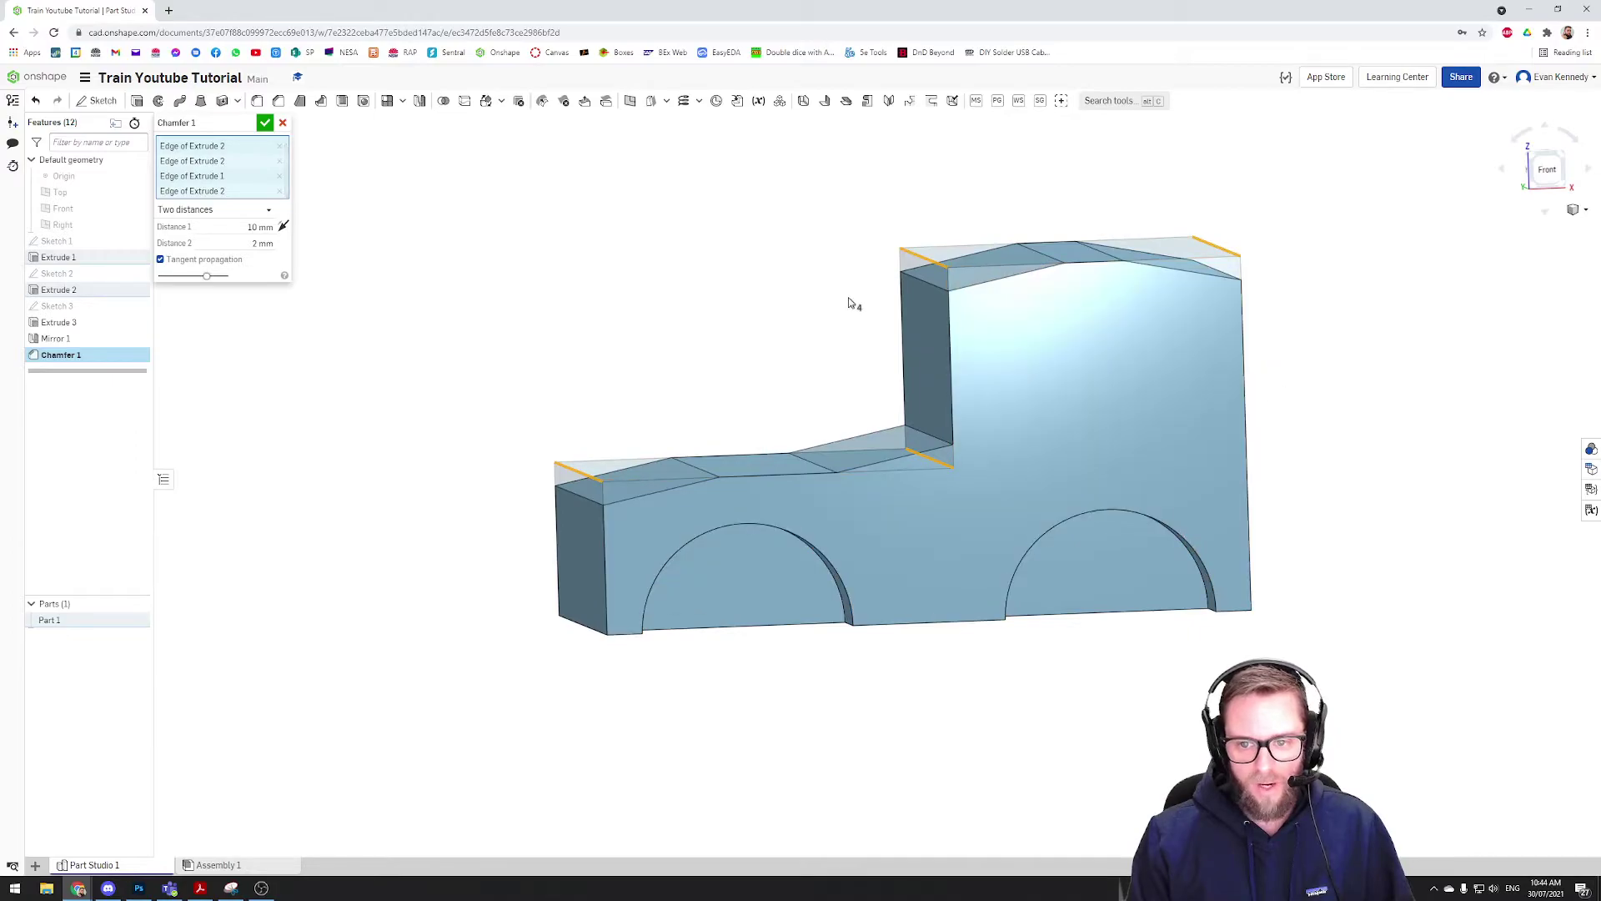
left_click(238, 211)
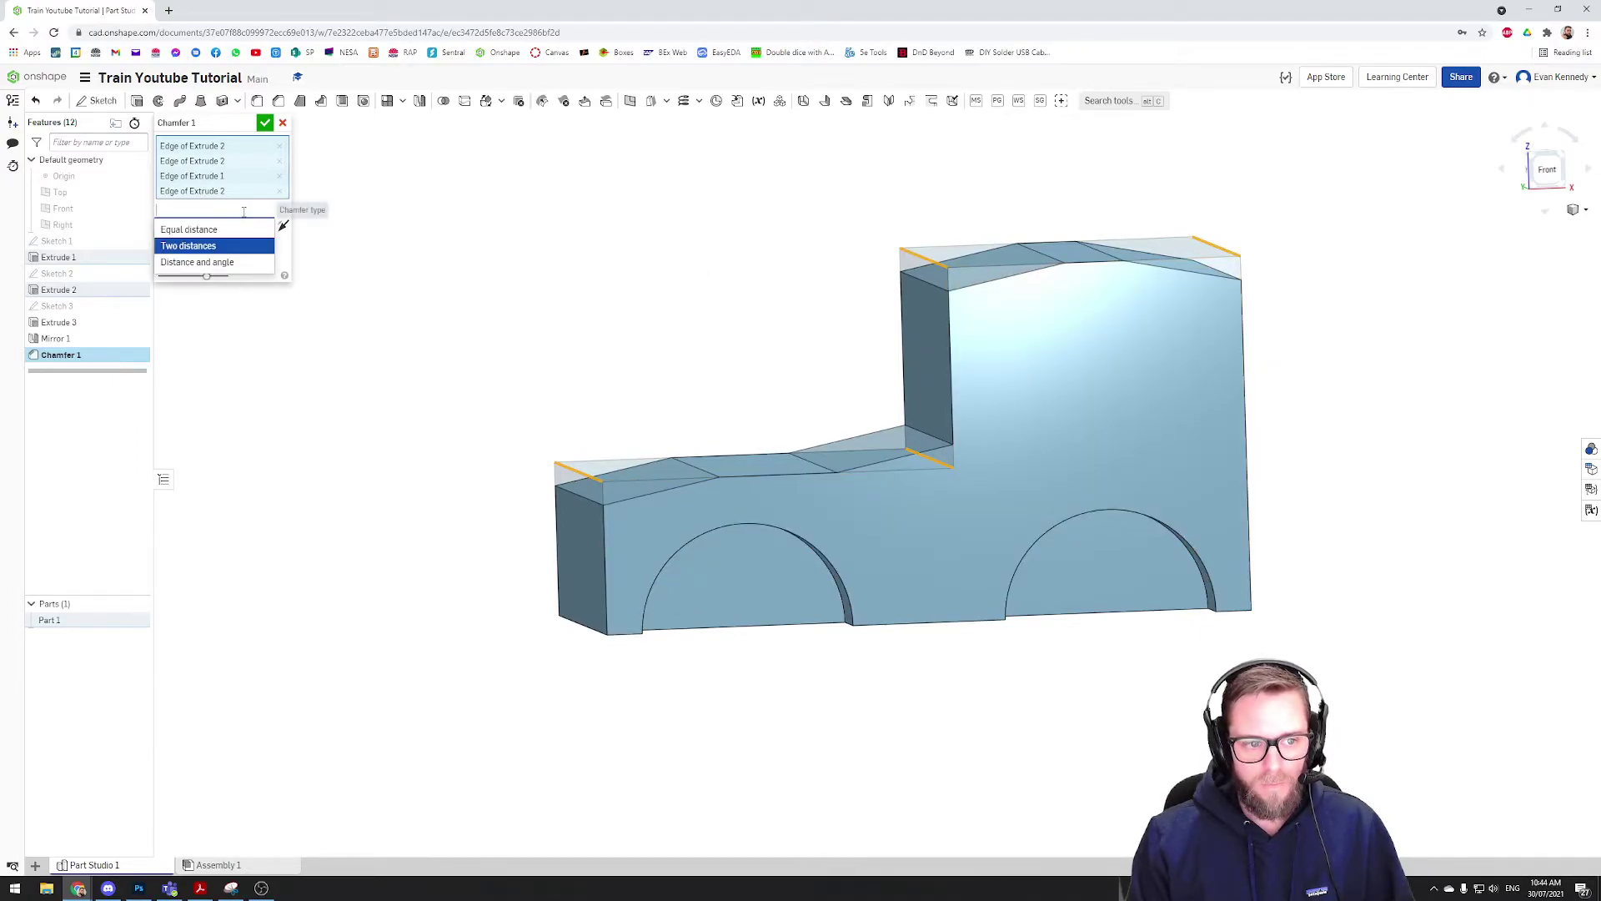
left_click(283, 123)
left_click(256, 100)
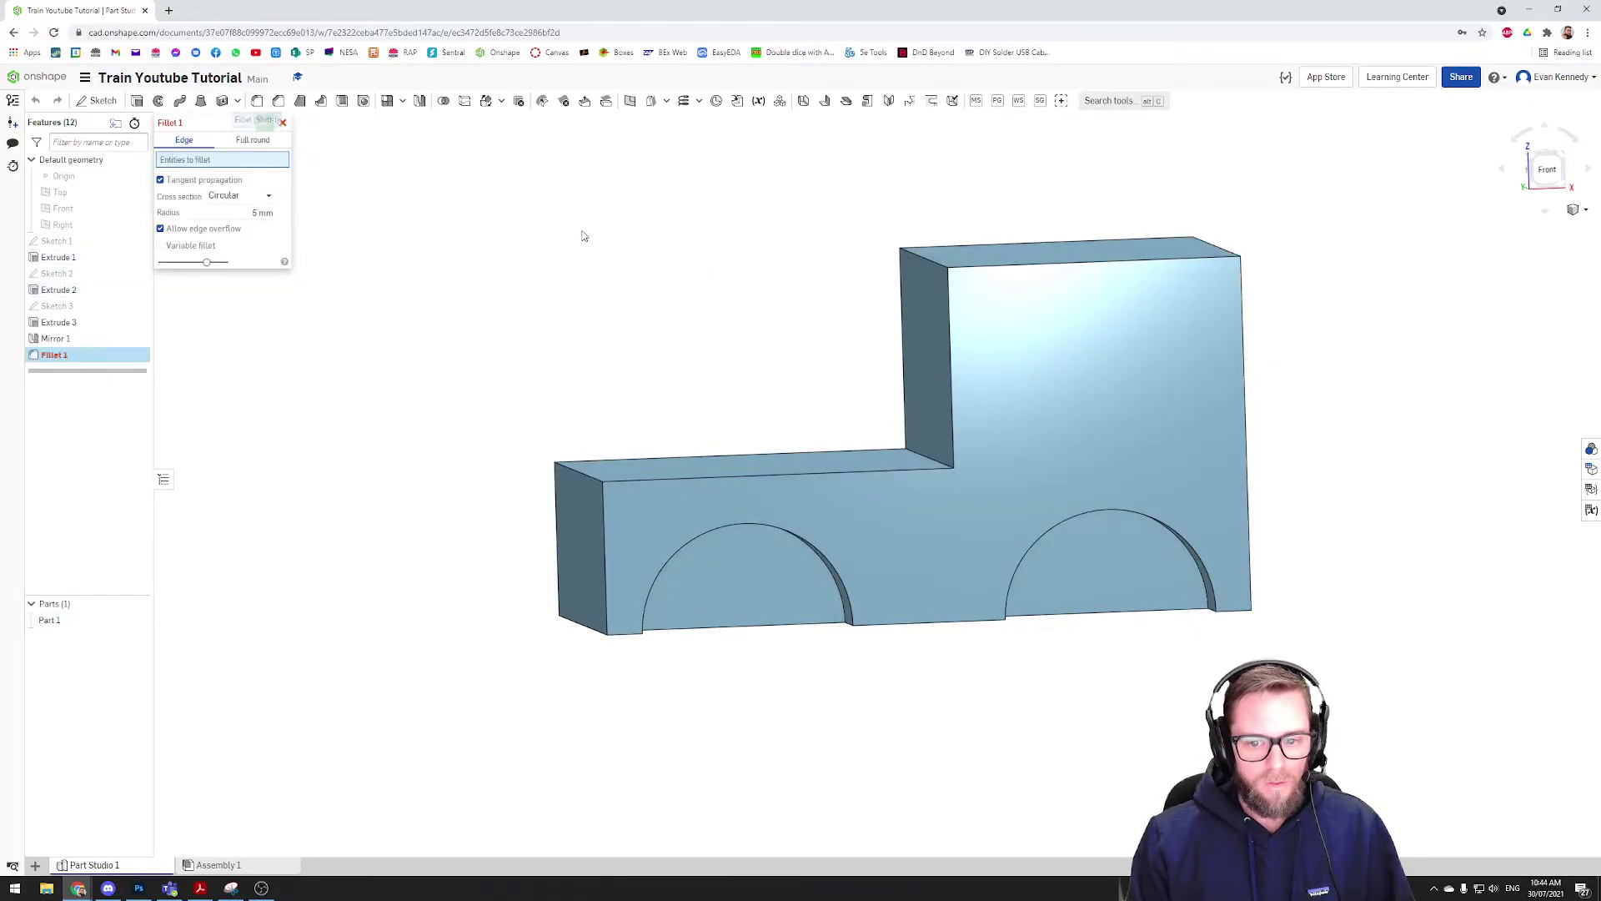
right_click_drag(582, 235, 640, 261)
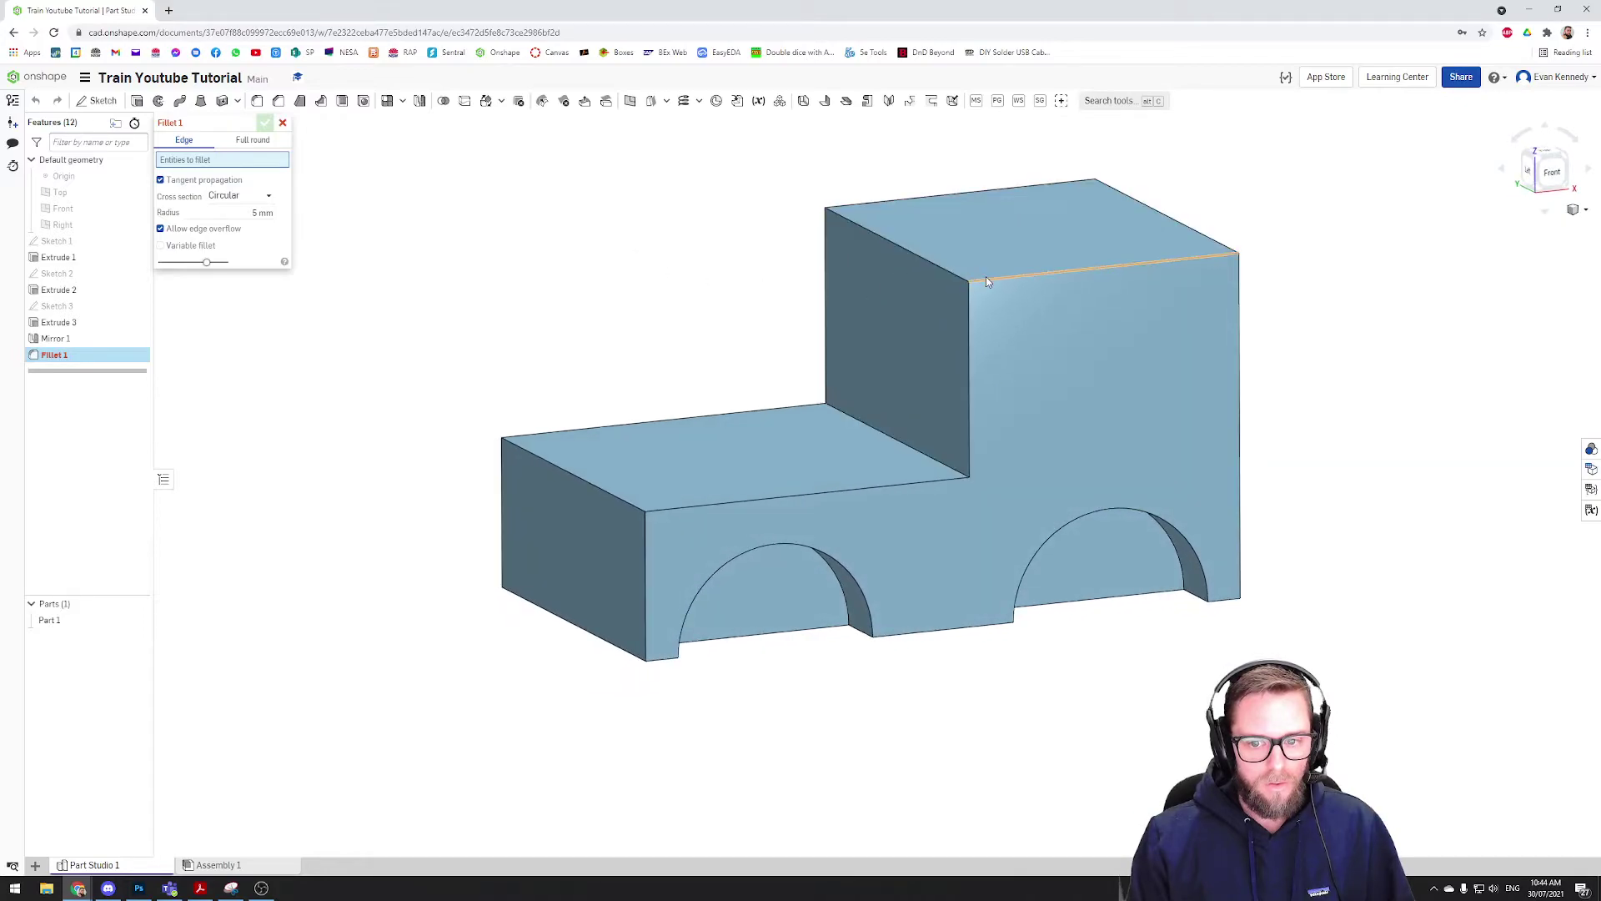
left_click(283, 123)
- Chamfer the cab's two vertical front edges with an equal distance of 5 mm
left_click(278, 100)
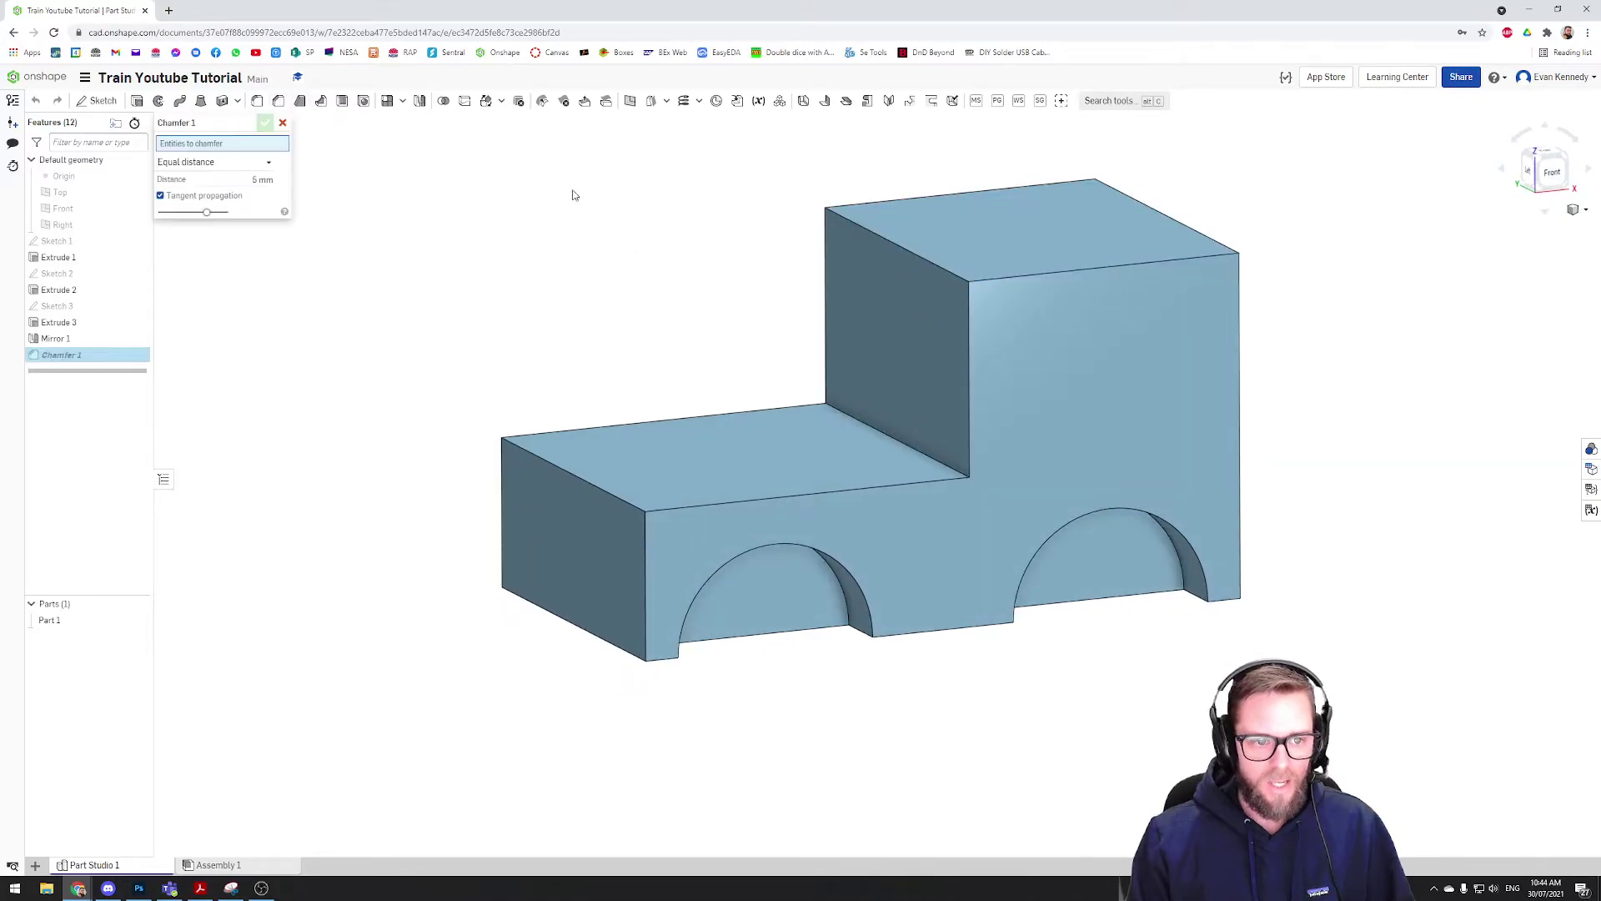
left_click(968, 374)
left_click(825, 313)
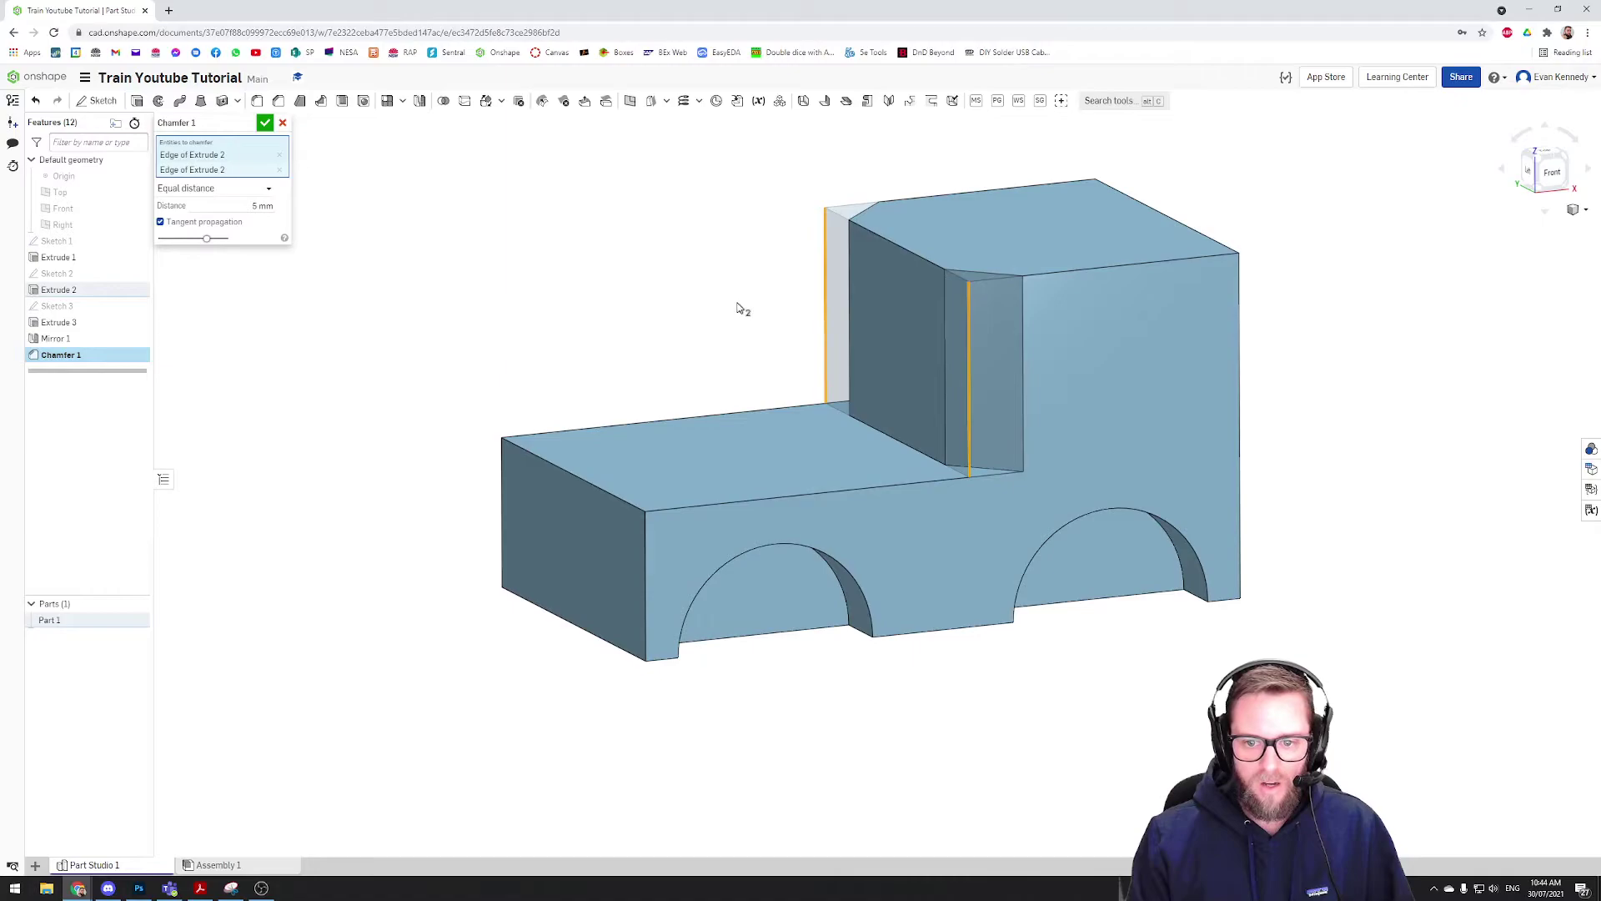
left_click(264, 123)
- Fillet the lengthwise top edges on both sides of the cab and the hood with a 4 mm radius
left_click(256, 100)
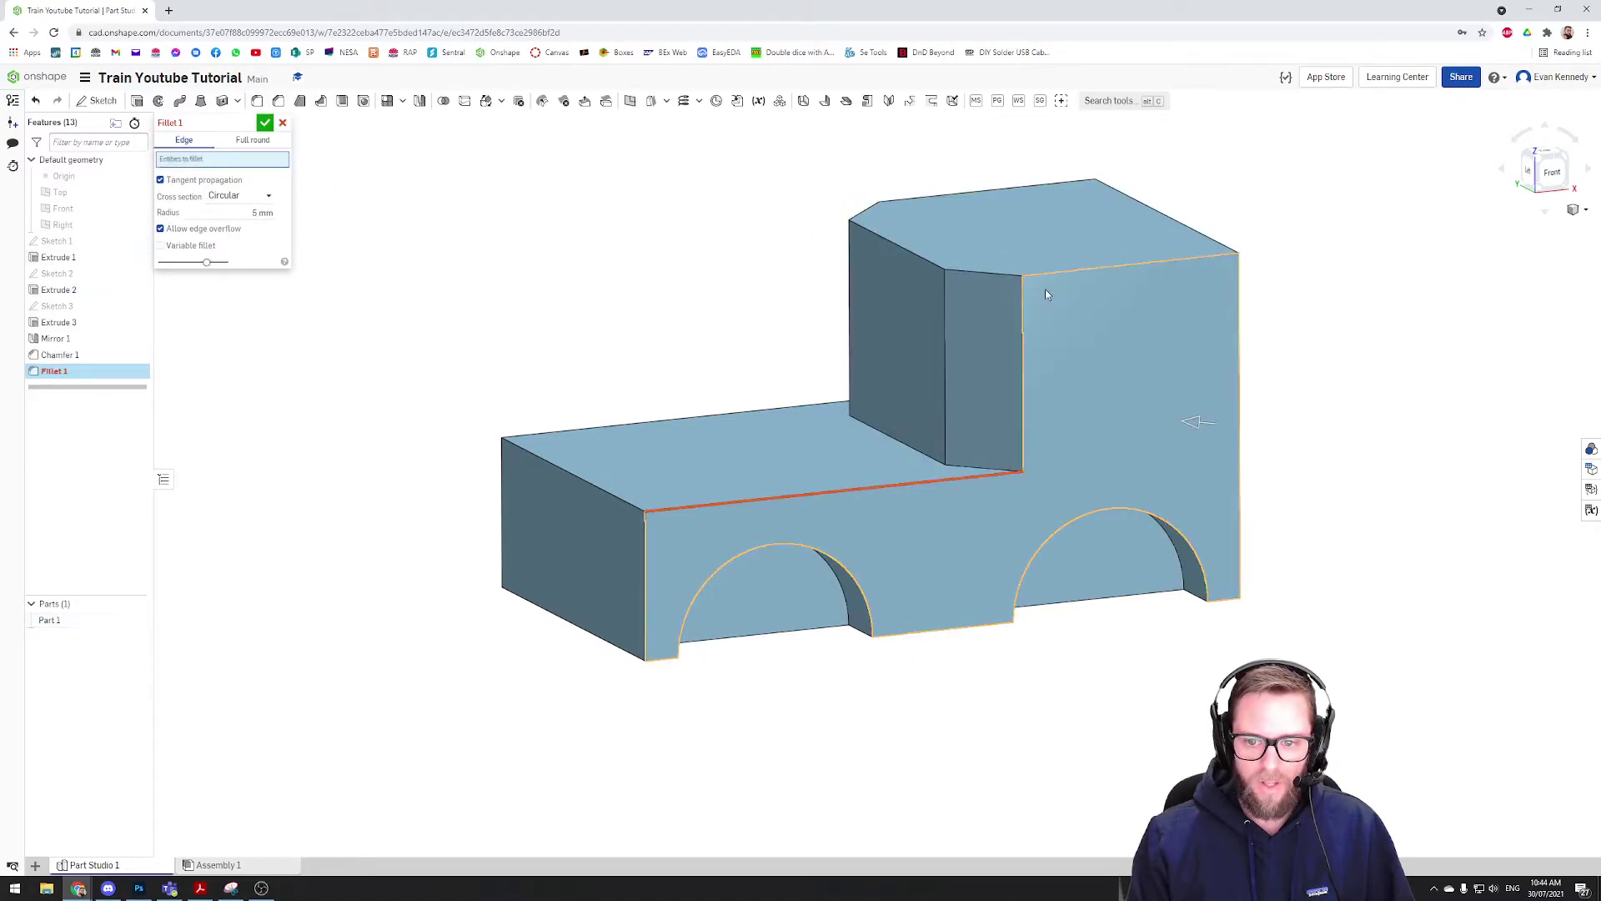
left_click(1034, 275)
left_click(979, 192)
left_click(773, 501)
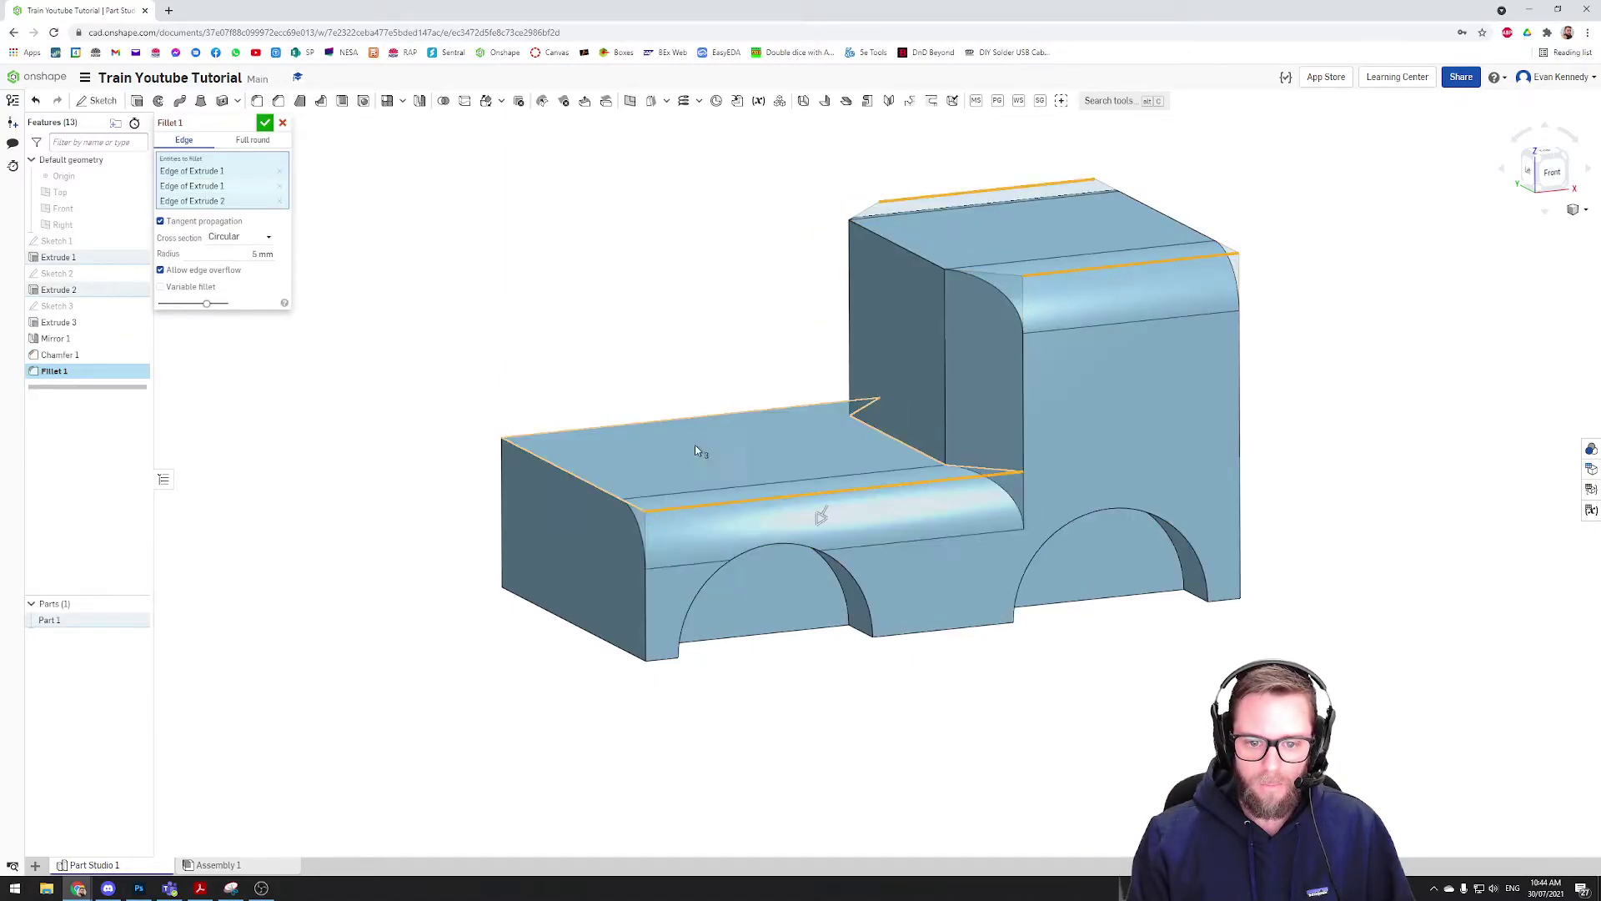
left_click(677, 418)
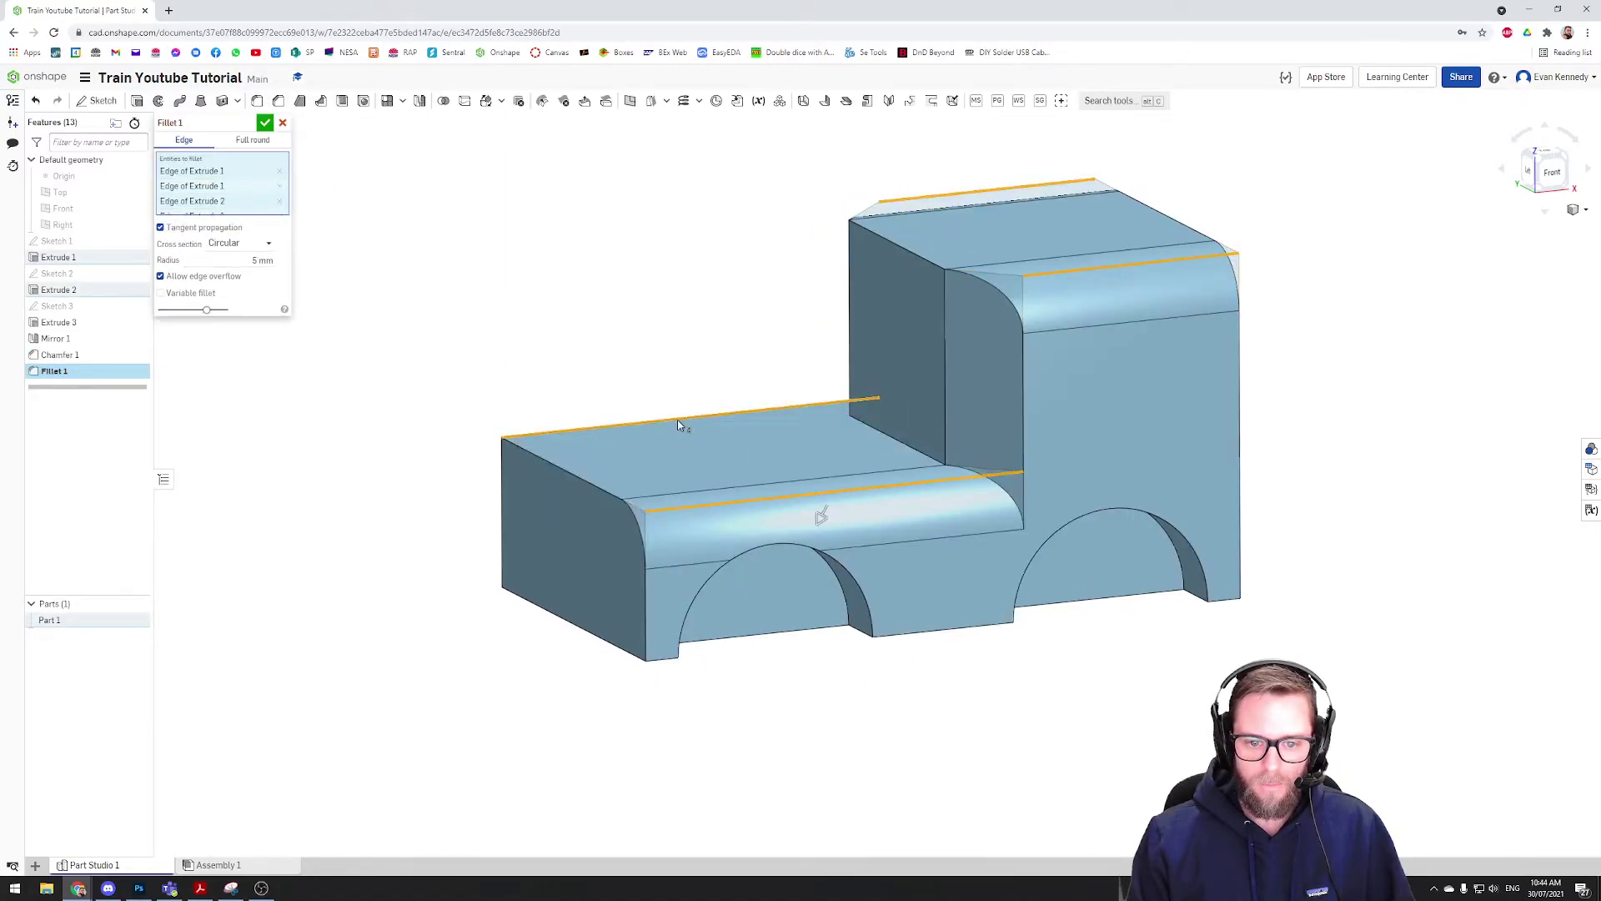
left_click(243, 262)
type("4")
key("Return")
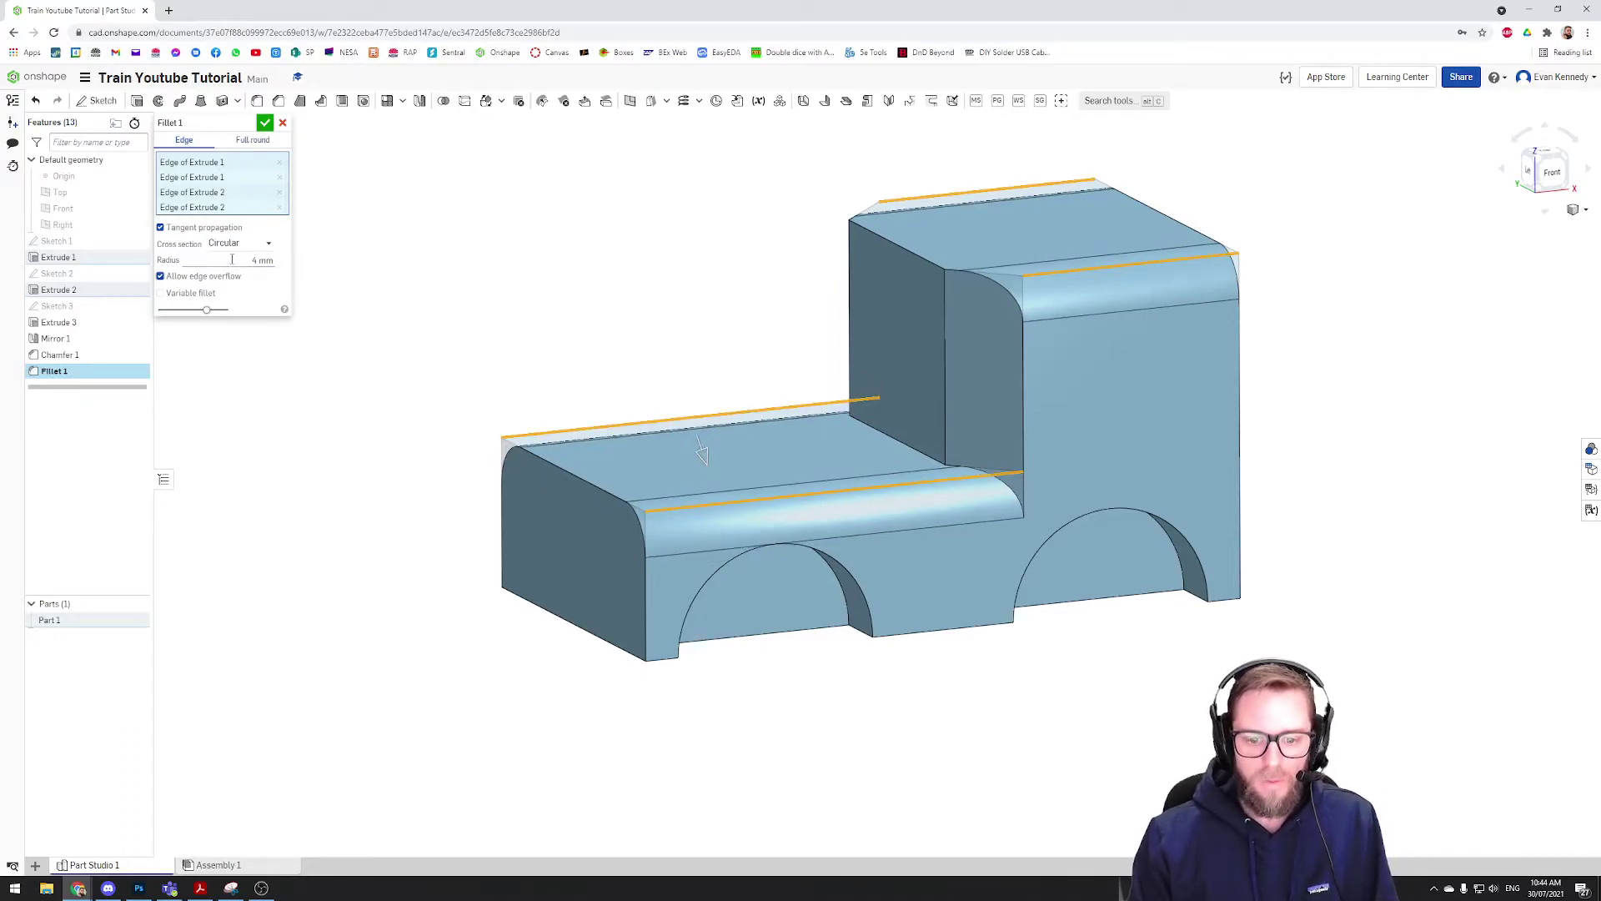
left_click(265, 125)
- Start a sketch on the body's flat side face and draw a window rectangle about 15.8 mm wide on the cab
mouse_move(543, 332)
right_mouse_down()
mouse_move(557, 310)
mouse_move(559, 356)
mouse_move(557, 317)
mouse_move(543, 354)
right_mouse_up()
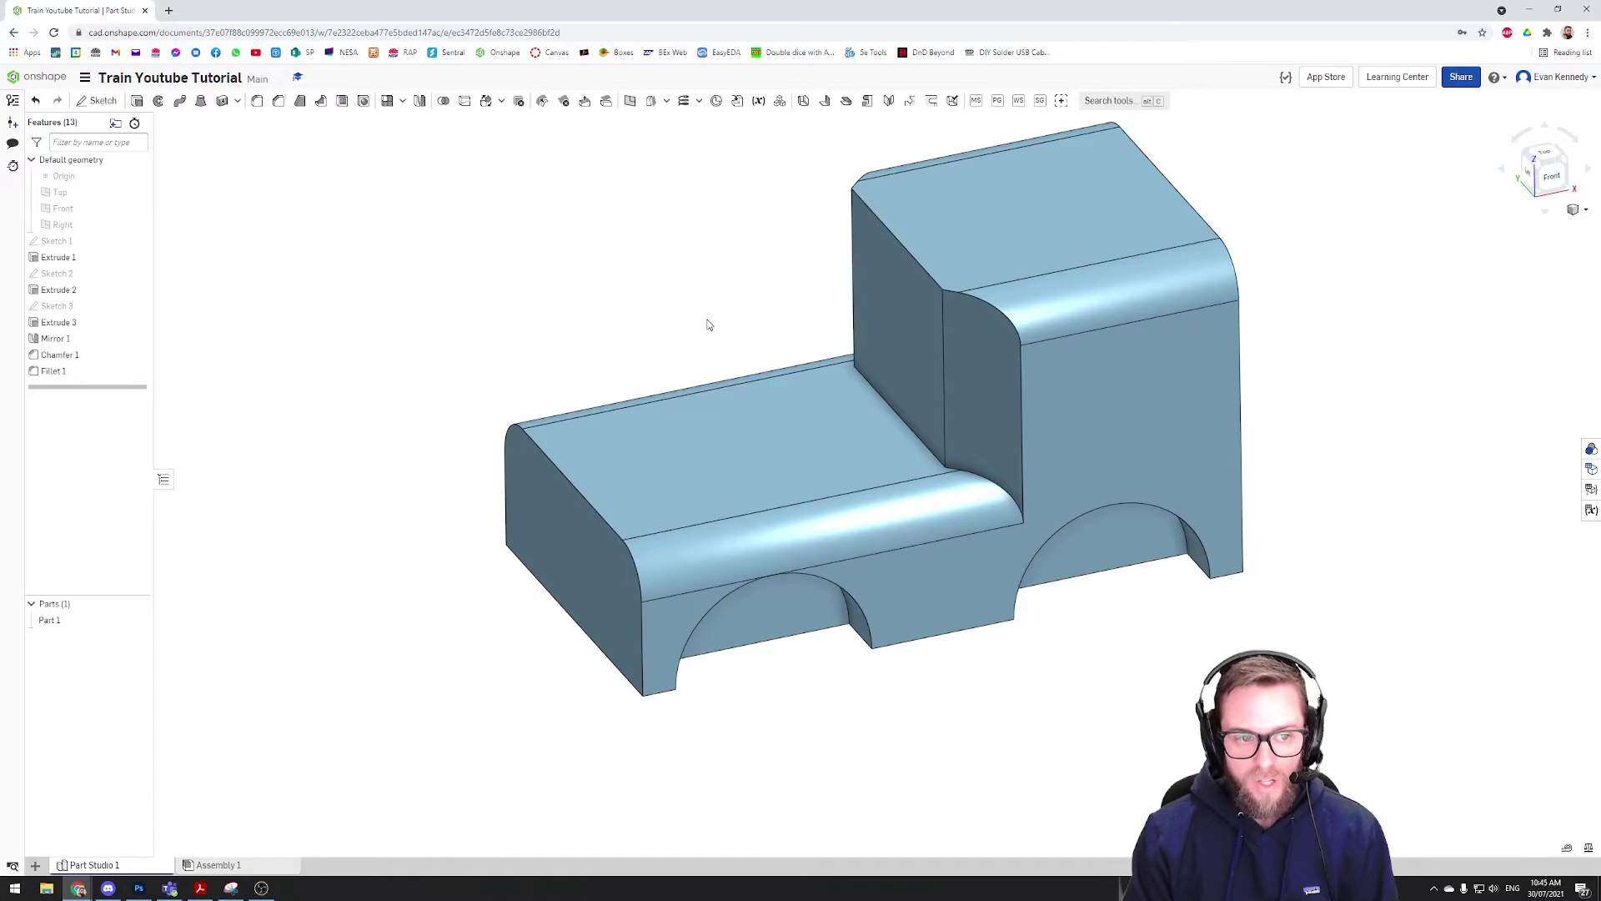
left_click(104, 101)
left_click(1108, 427)
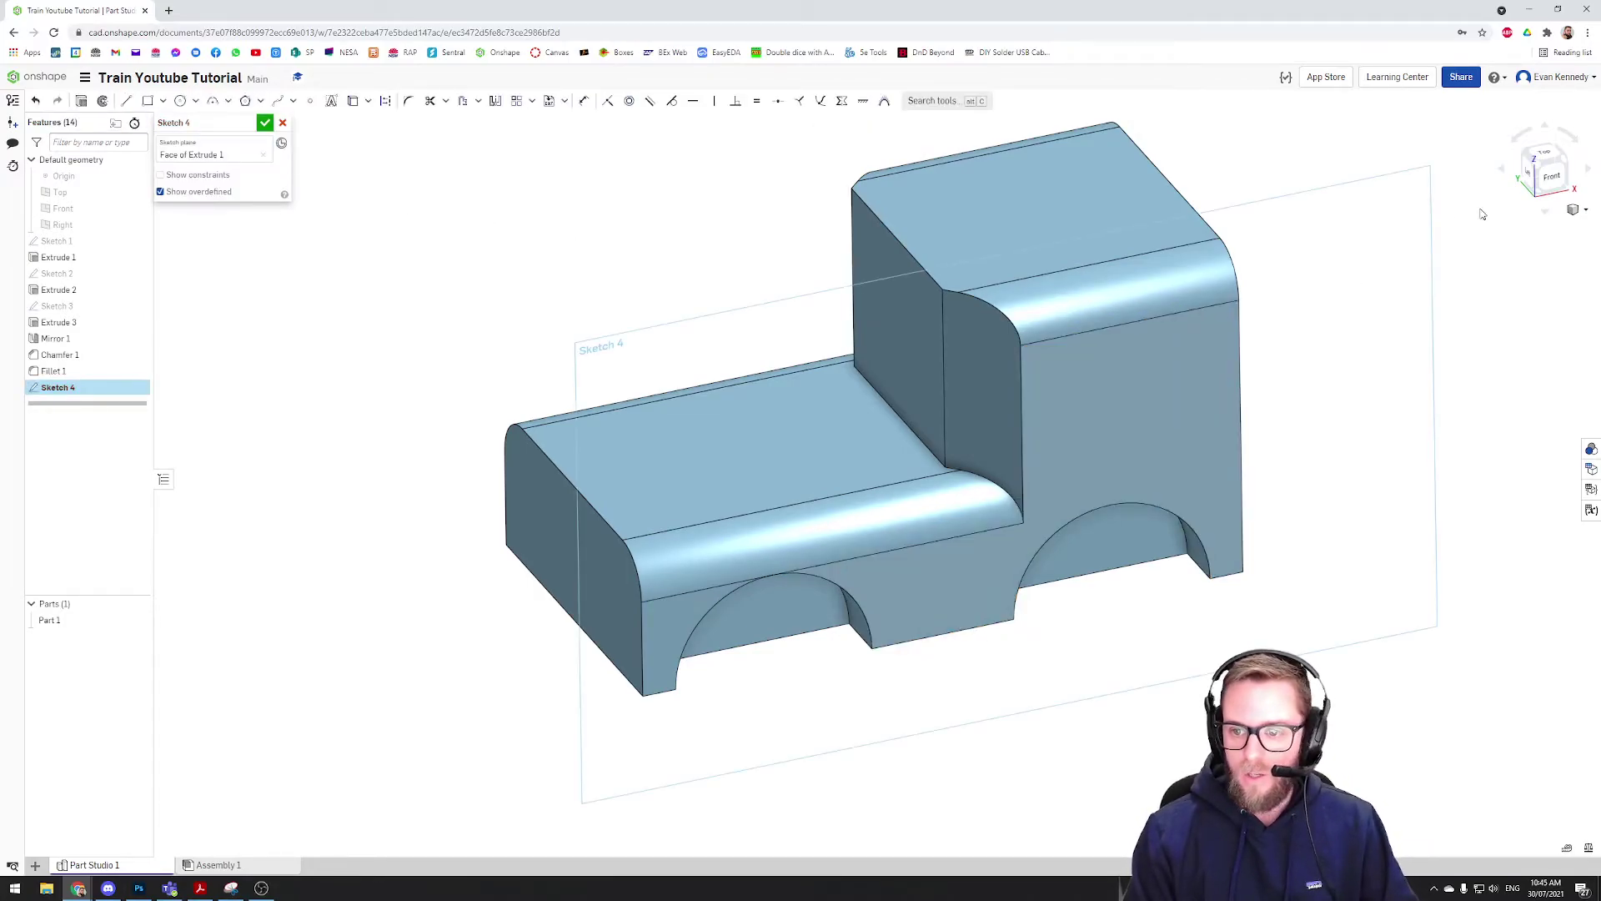
left_click(1553, 179)
scroll(273, 284, "down", 3)
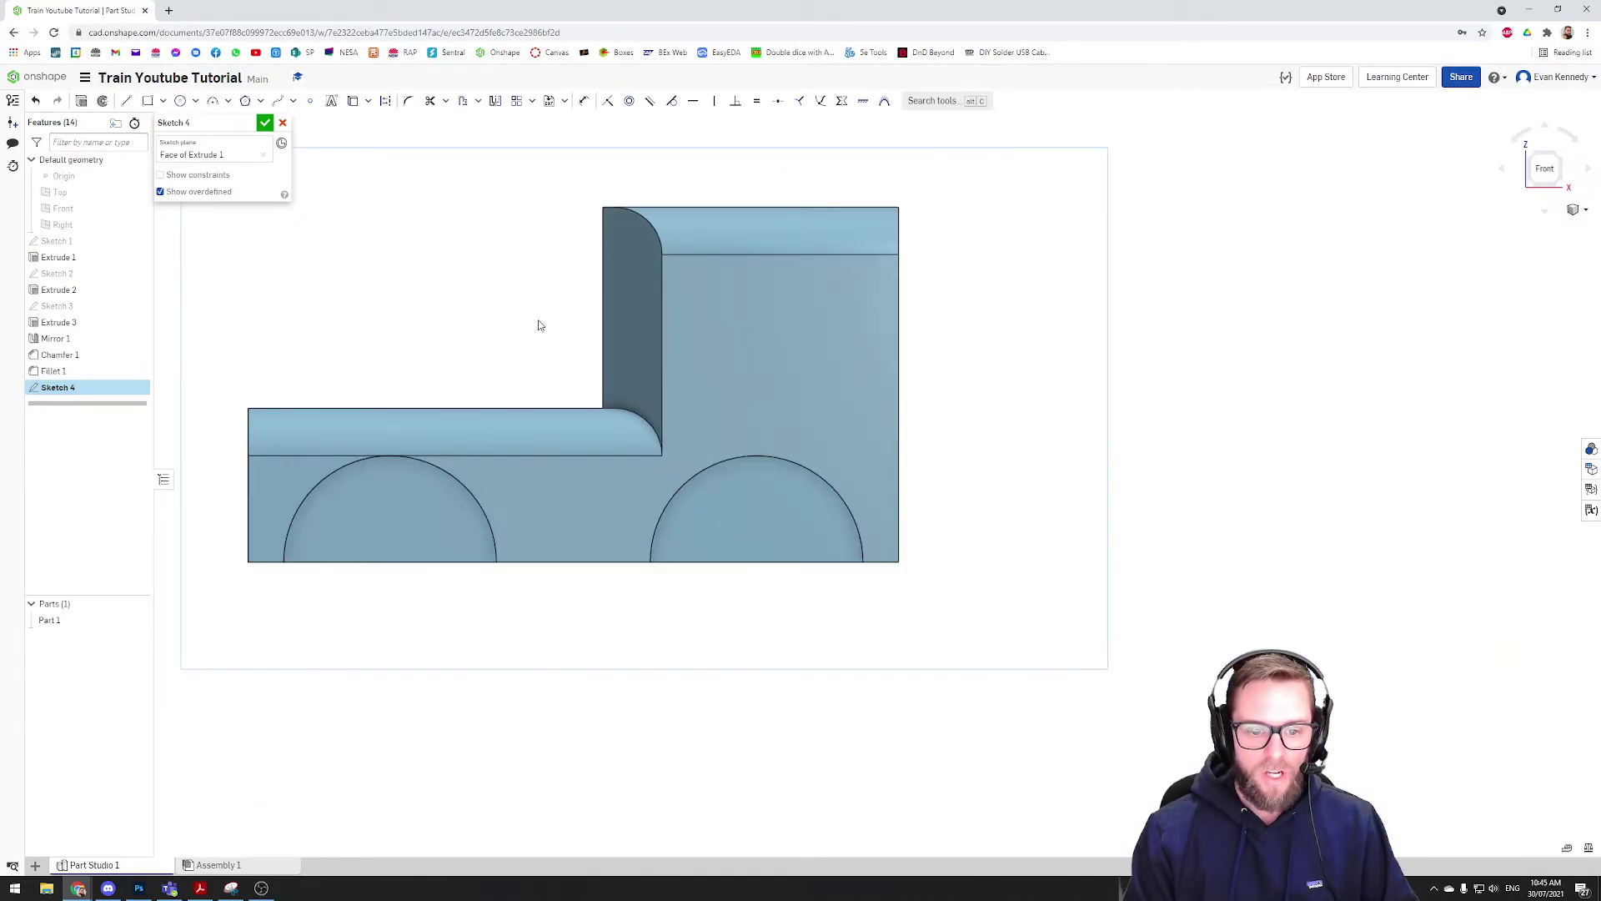
middle_click_drag(462, 307, 747, 400)
scroll(747, 400, "up", 1)
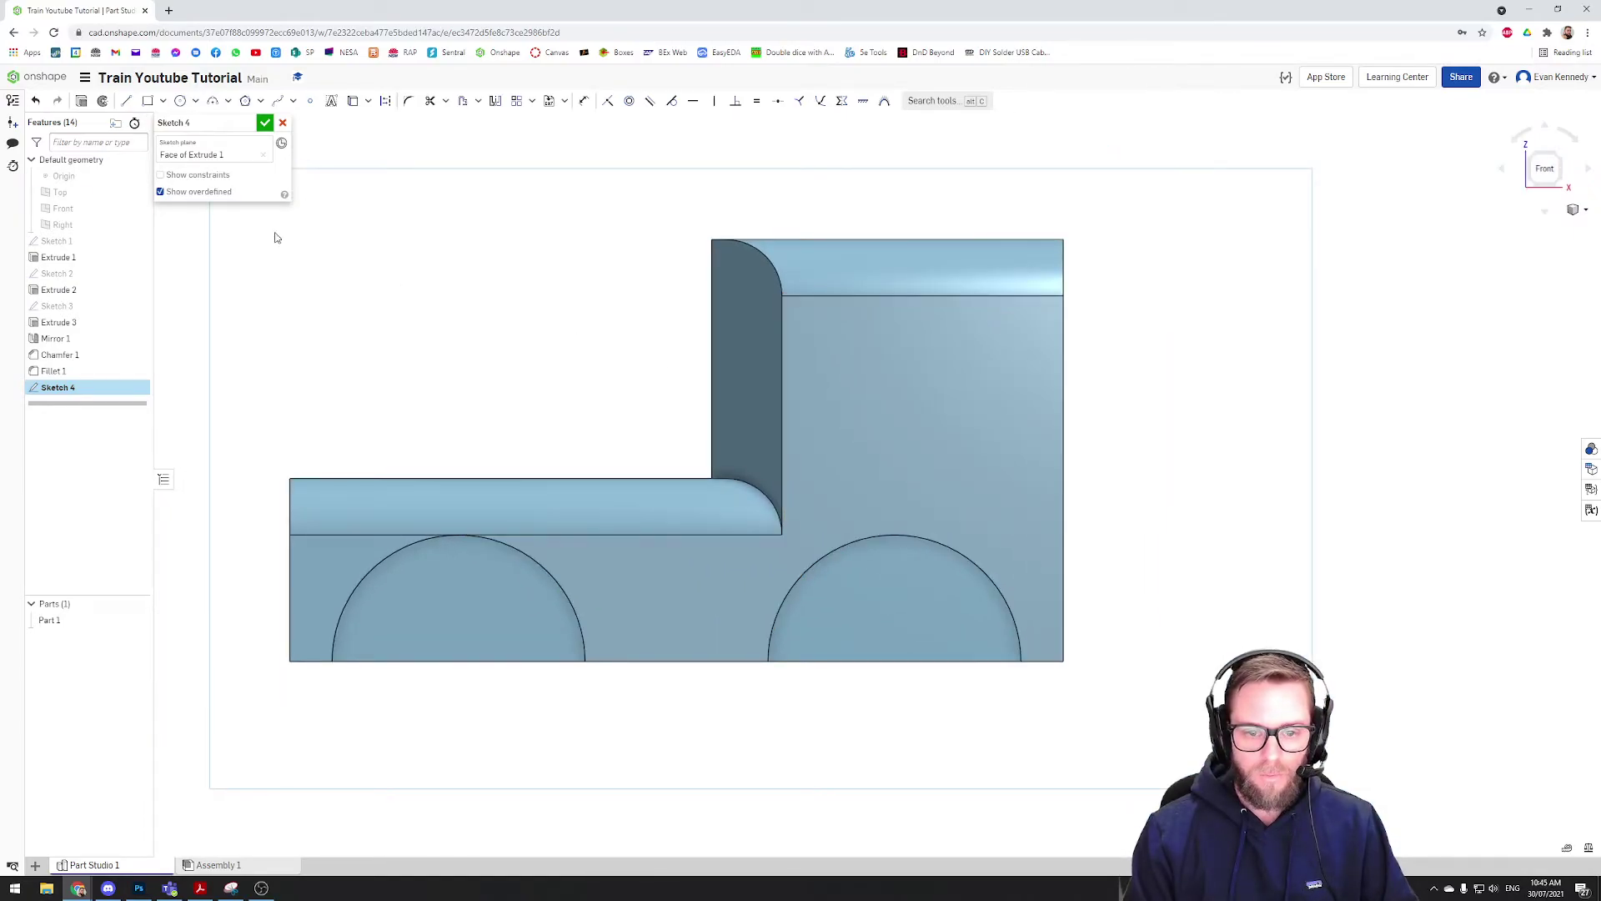
left_click(149, 106)
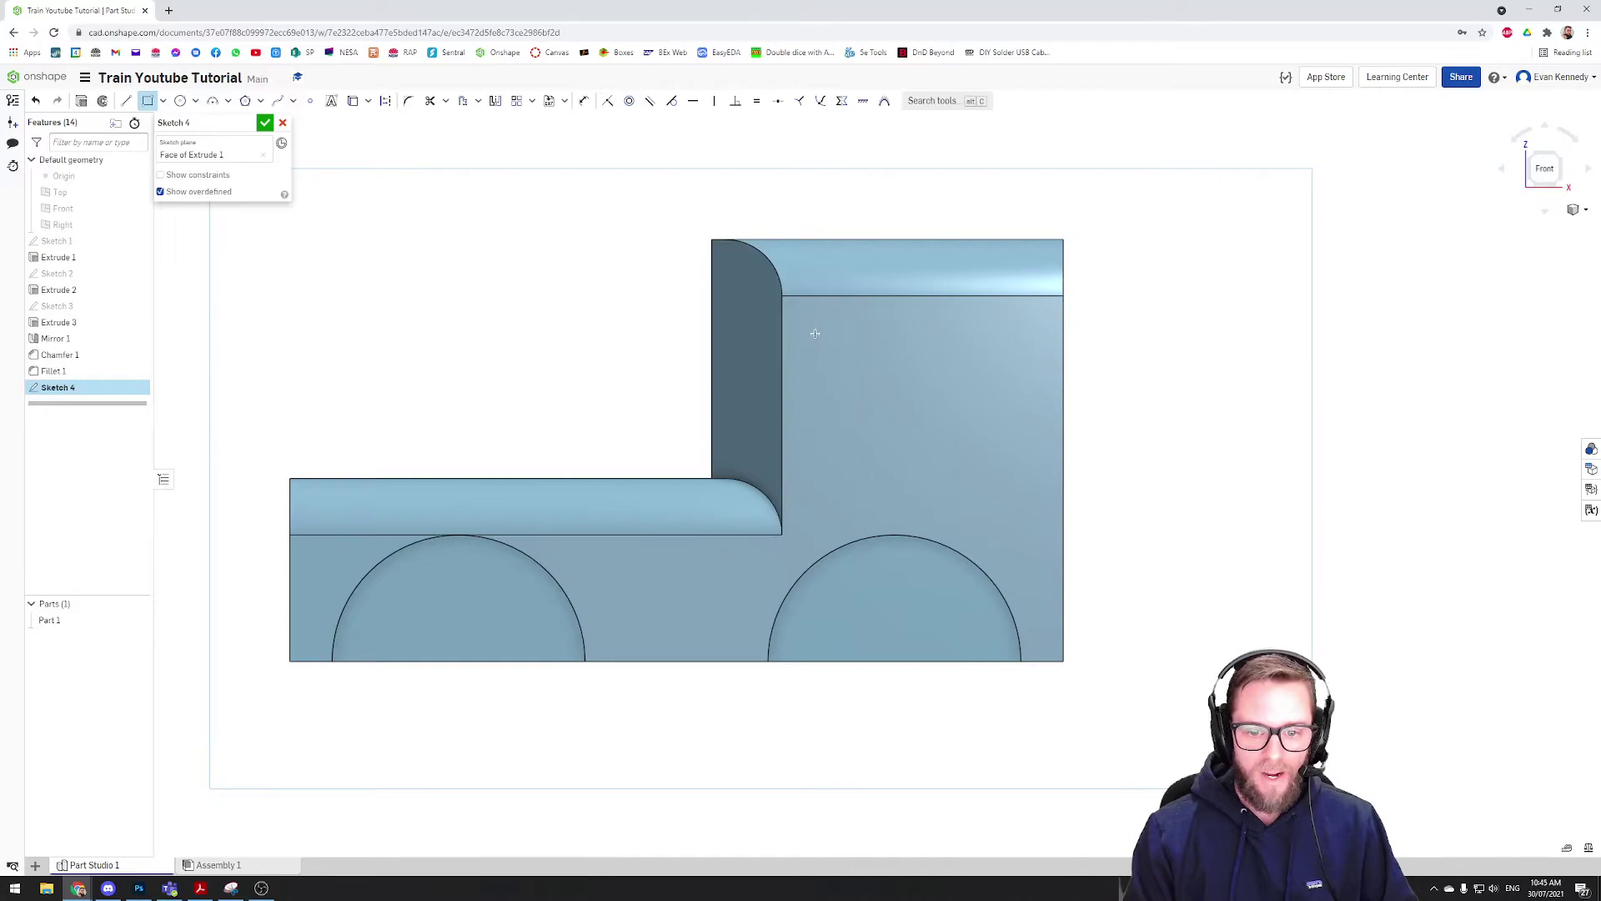
left_click(1034, 464)
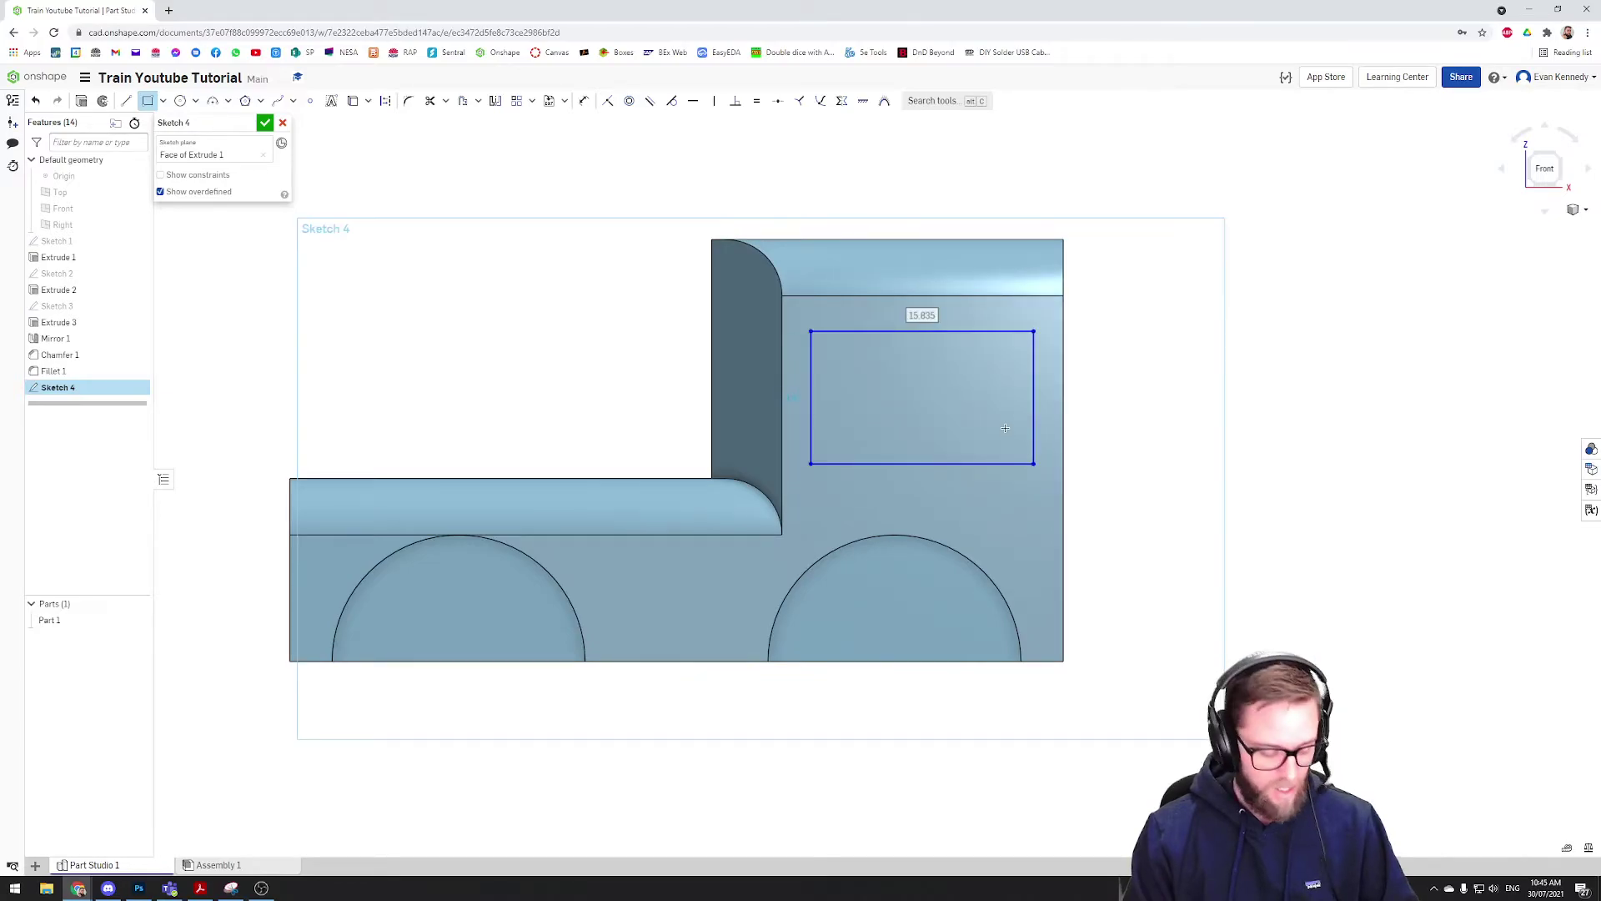
key("d")
left_click(968, 332)
left_click(971, 240)
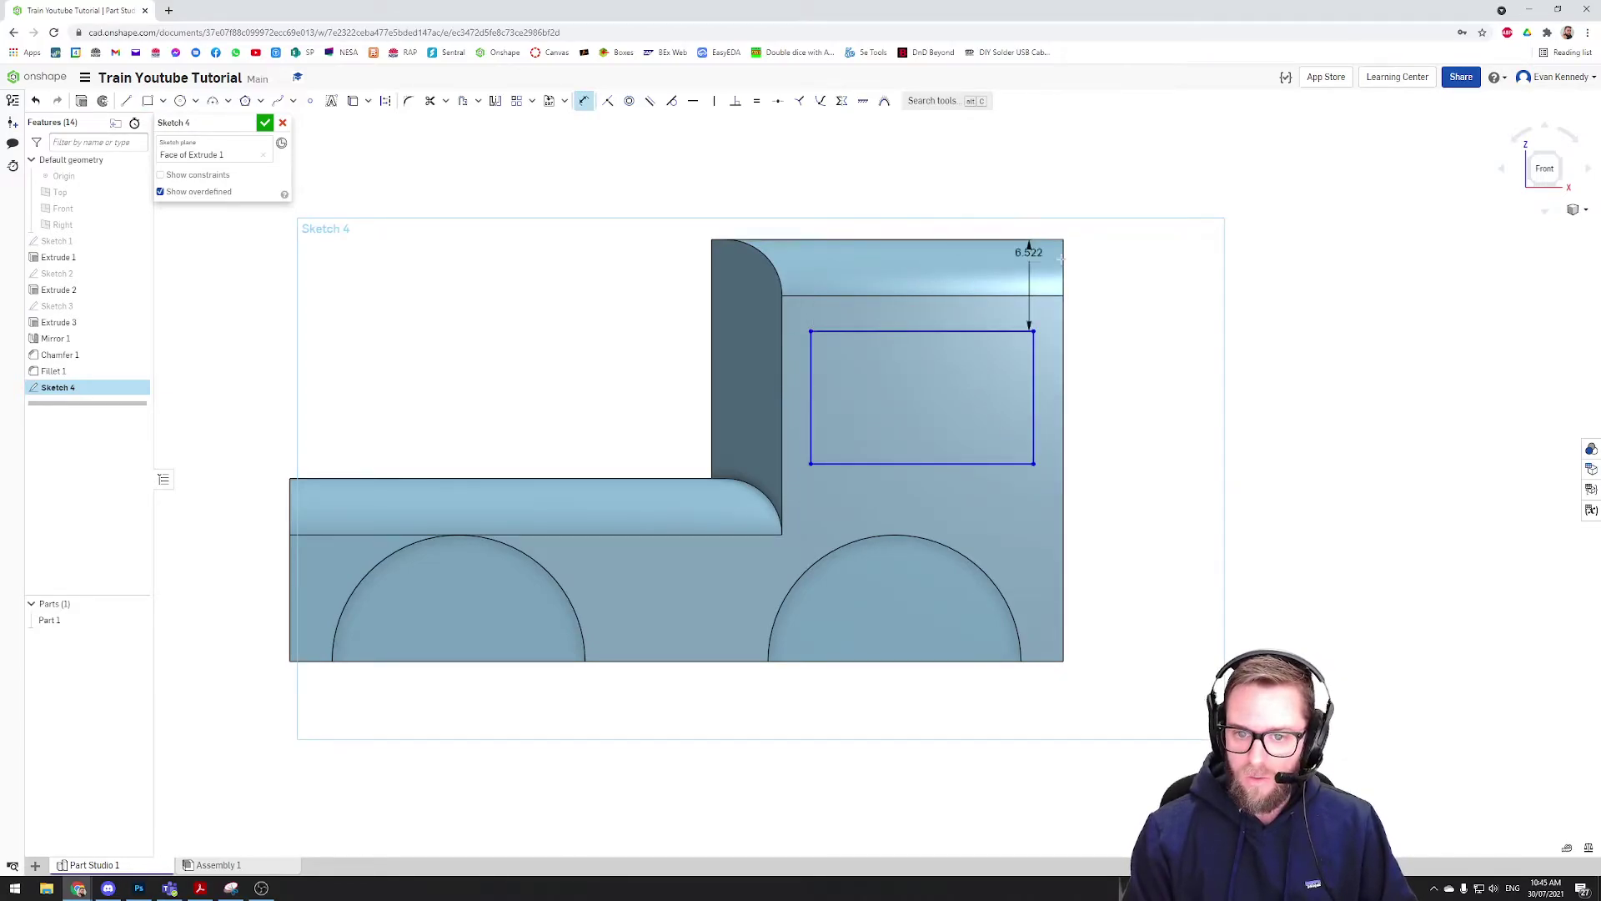
key("Escape")
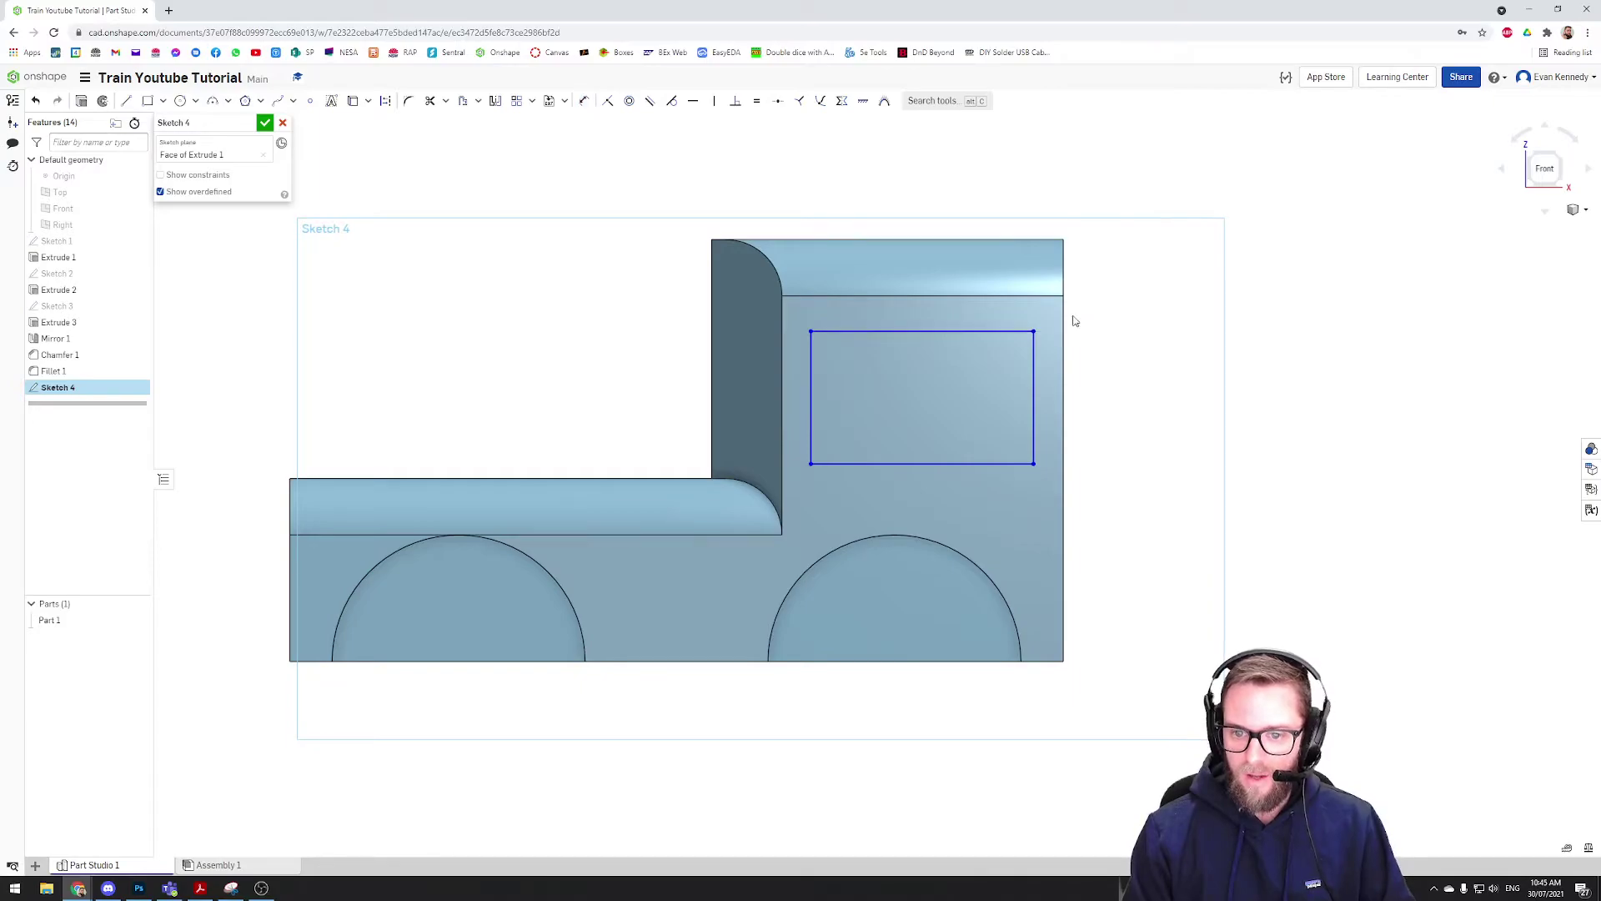
- Dimension the window rectangle 3 mm below the lower edge of the cab's roof fillet and 3 mm from the cab's rear edge
left_click(980, 330)
left_click(972, 295)
left_click(1165, 315)
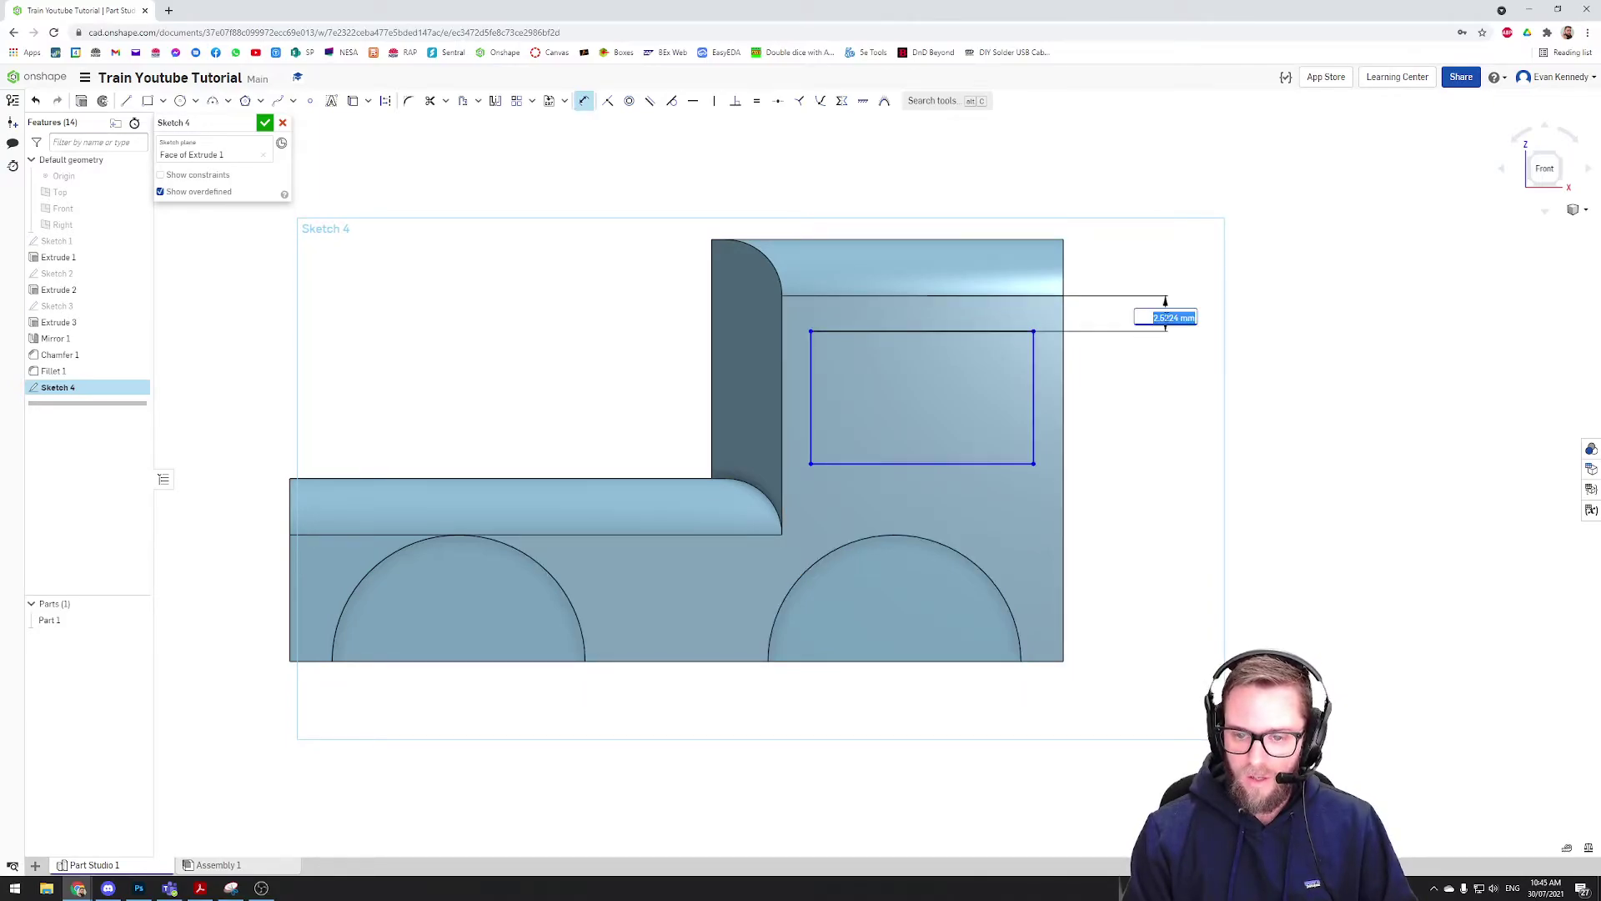
type("3")
key("Return")
left_click(1055, 367)
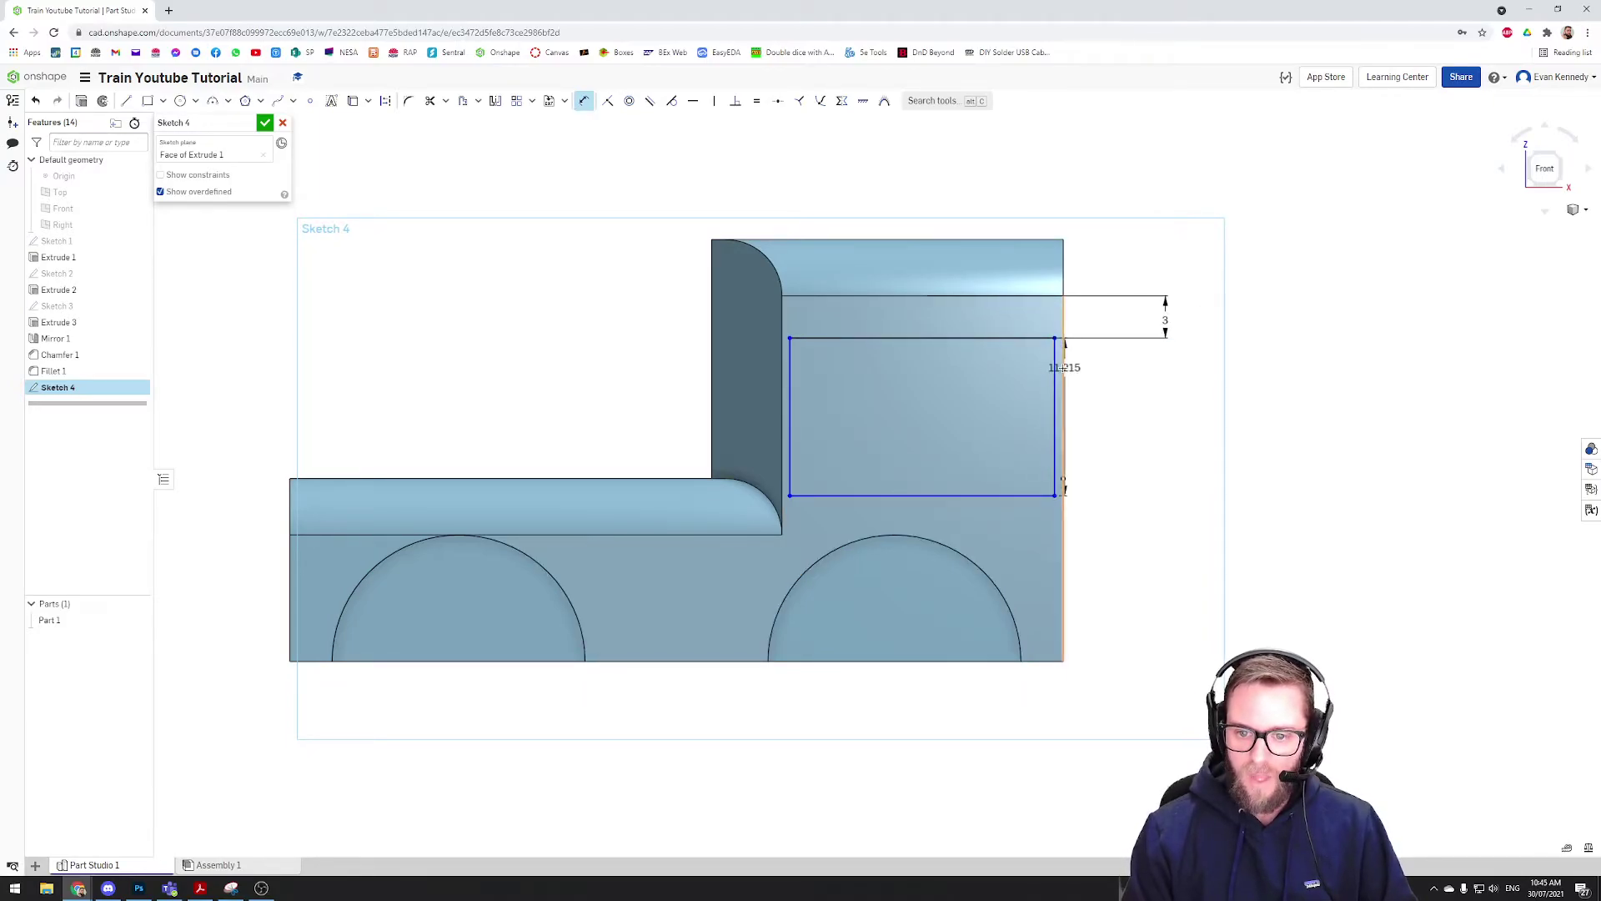
left_click(1063, 371)
left_click(1127, 392)
type("3")
key("Return")
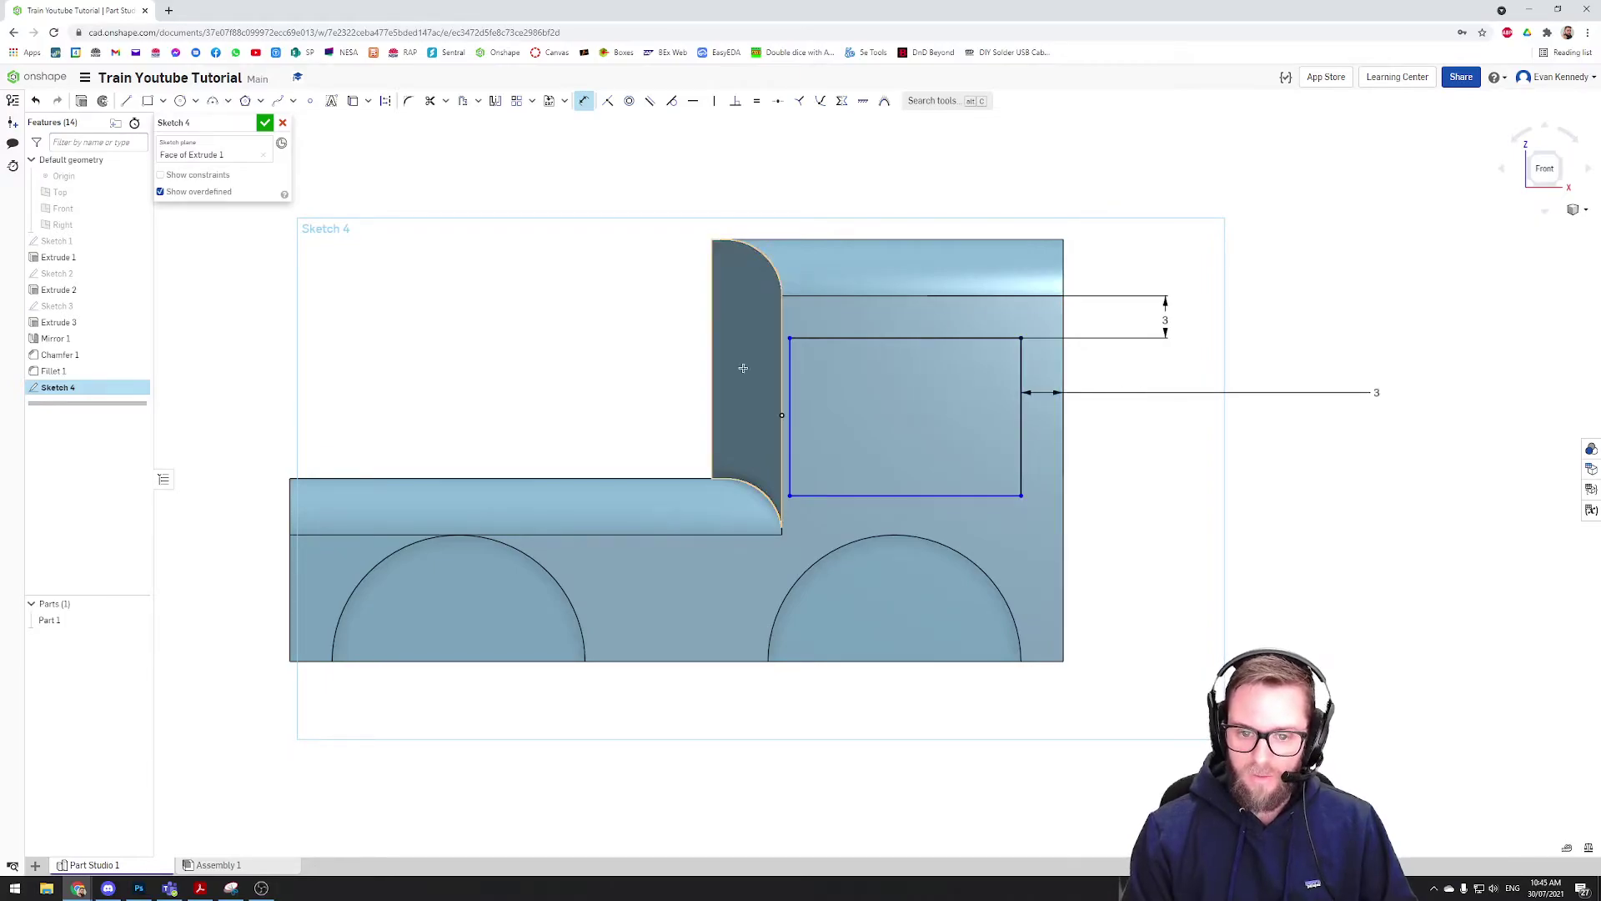
- Dimension the window rectangle's front side 3 mm from the cab's chamfered front edge
left_click(789, 367)
left_click(782, 367)
left_click(553, 209)
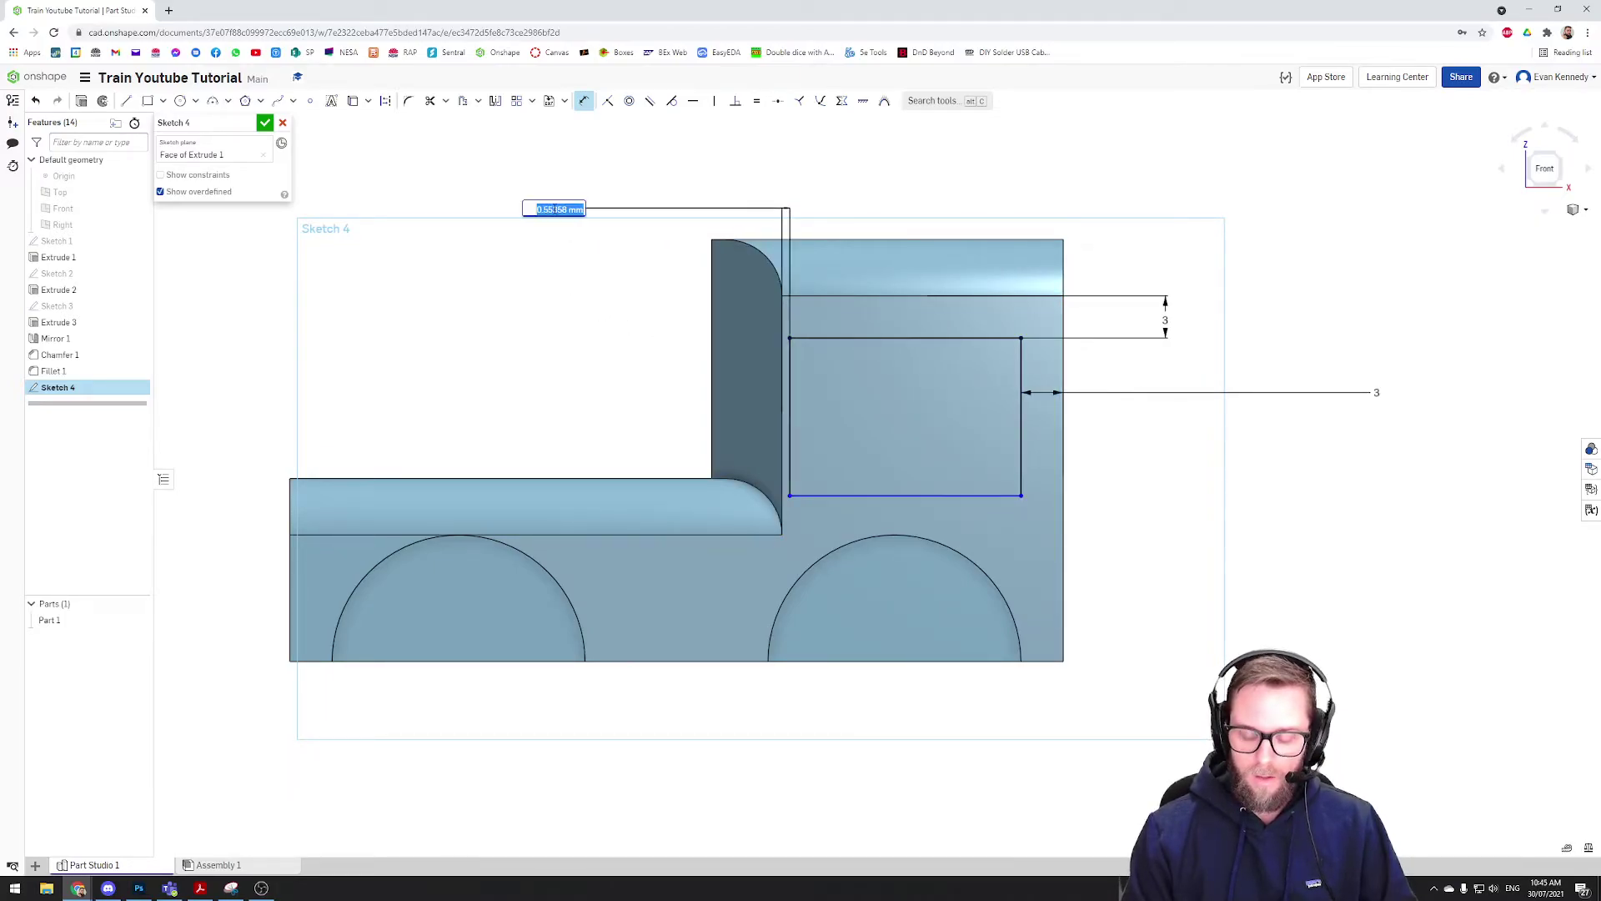
type("3")
key("Return")
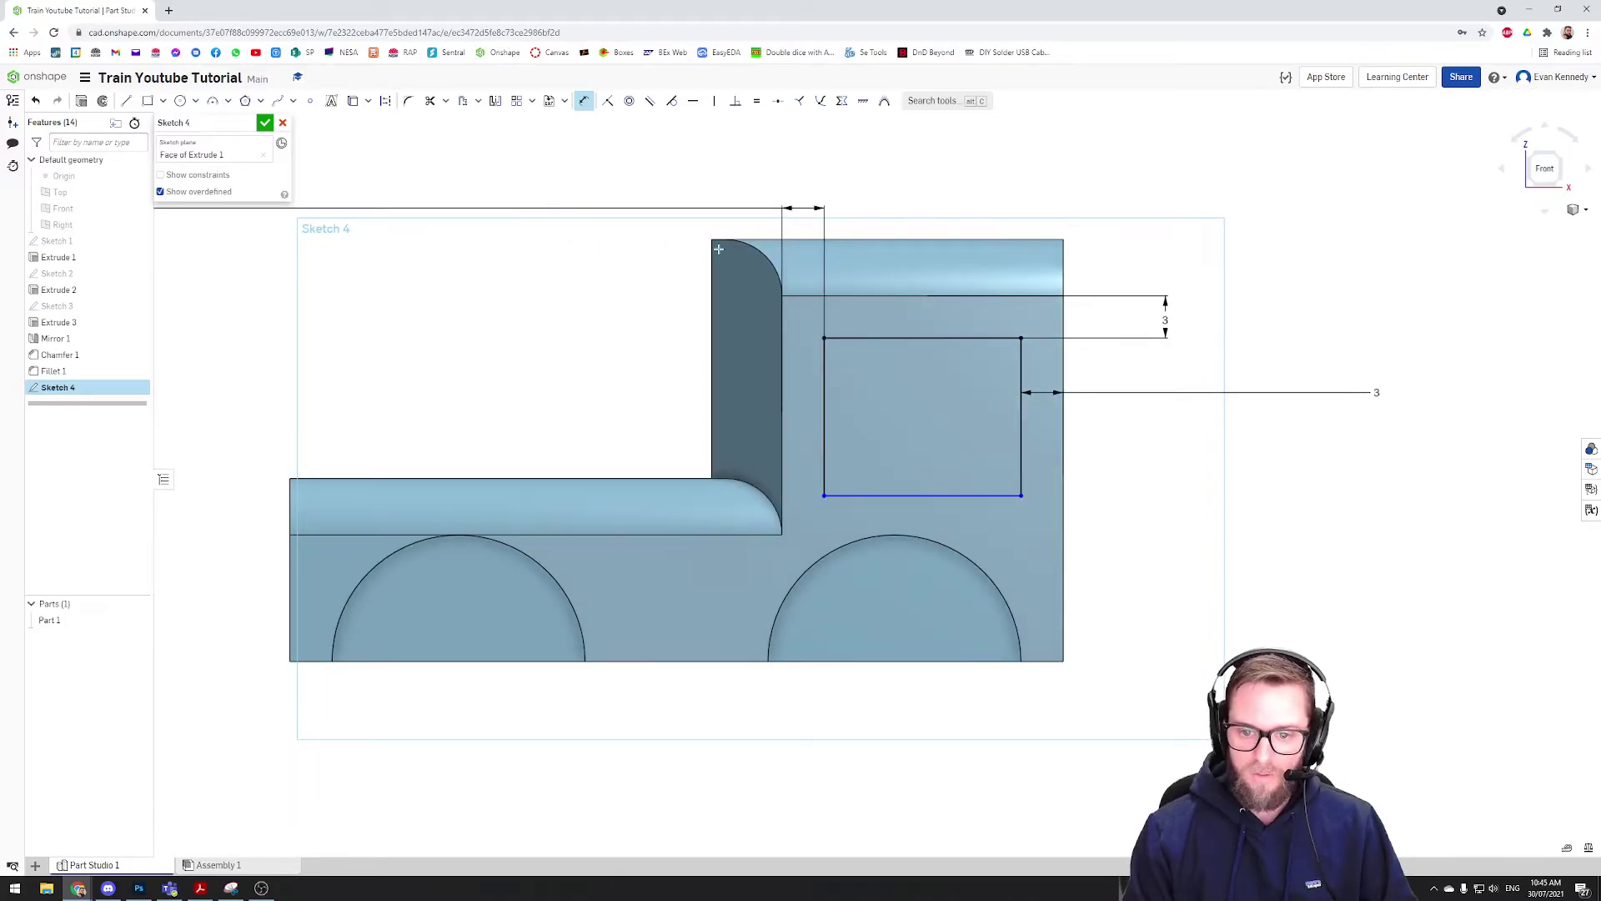
- Dimension the window rectangle's height, trying 10 mm and 8 mm before settling on 9 mm, and finish the sketch
left_click(1020, 442)
left_click(1158, 429)
type("10")
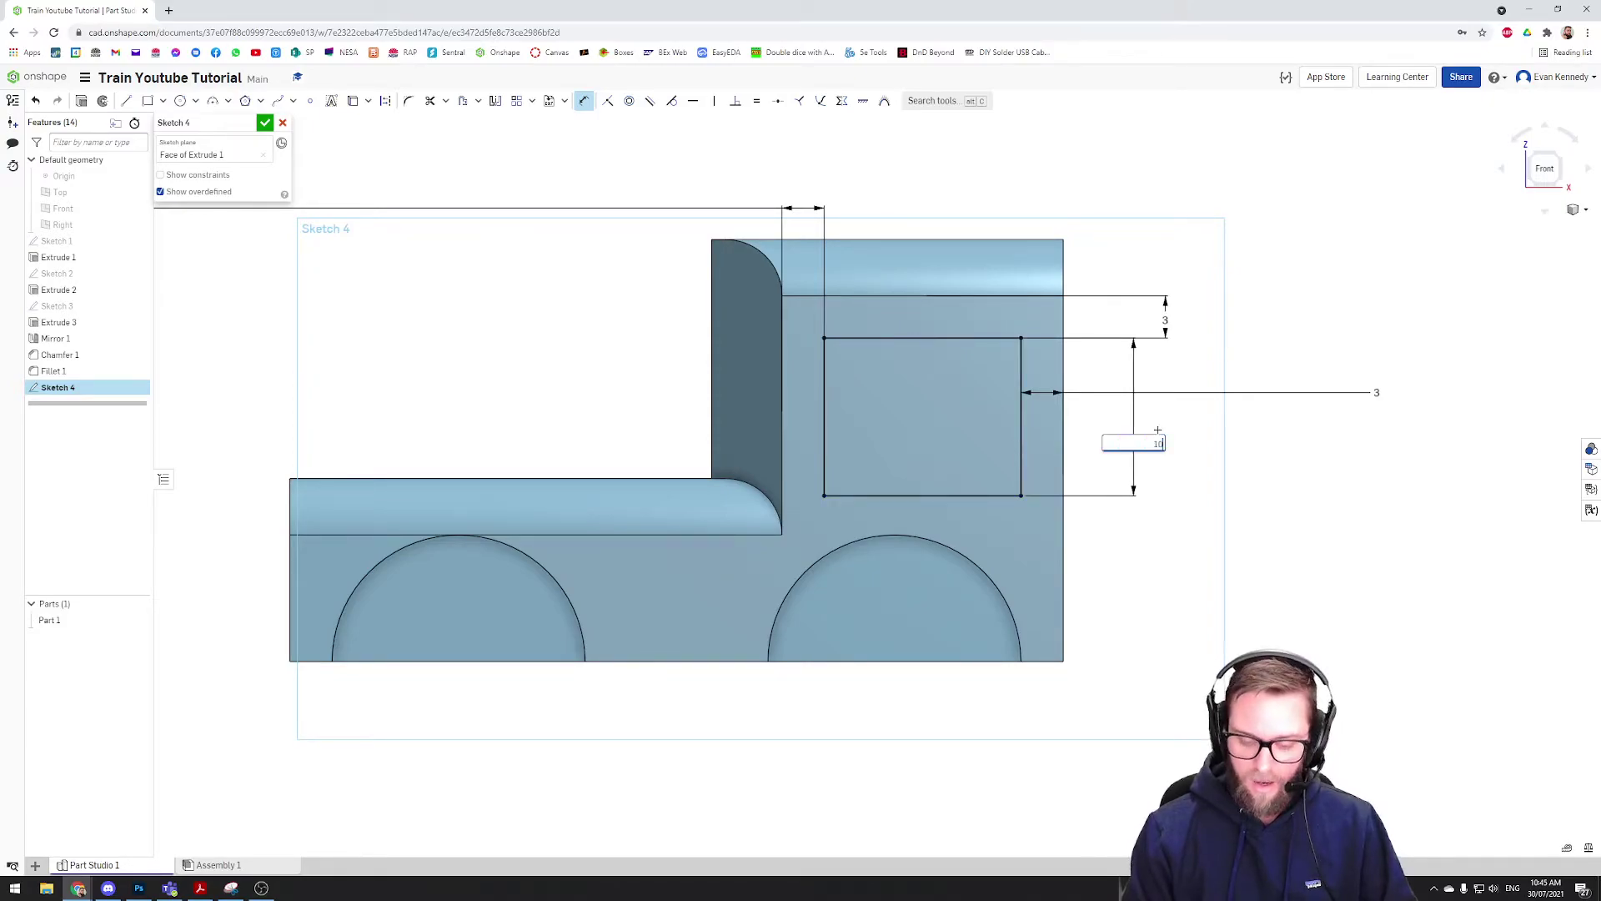
key("Return")
double_click(1132, 430)
type("8")
key("Return")
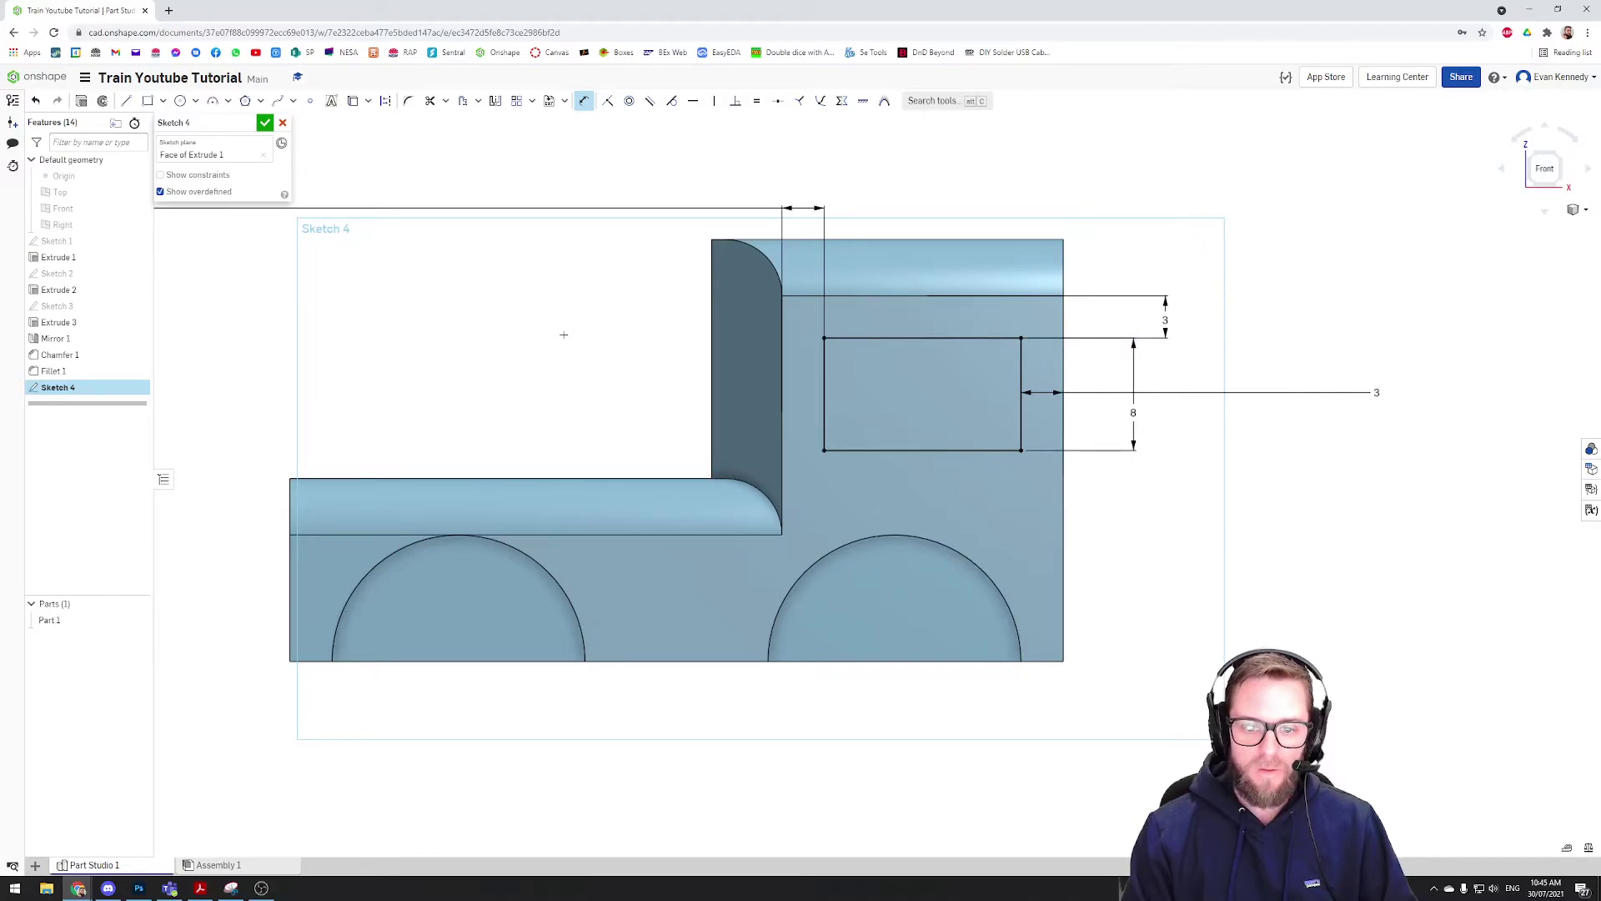
double_click(1133, 413)
type("9")
key("Return")
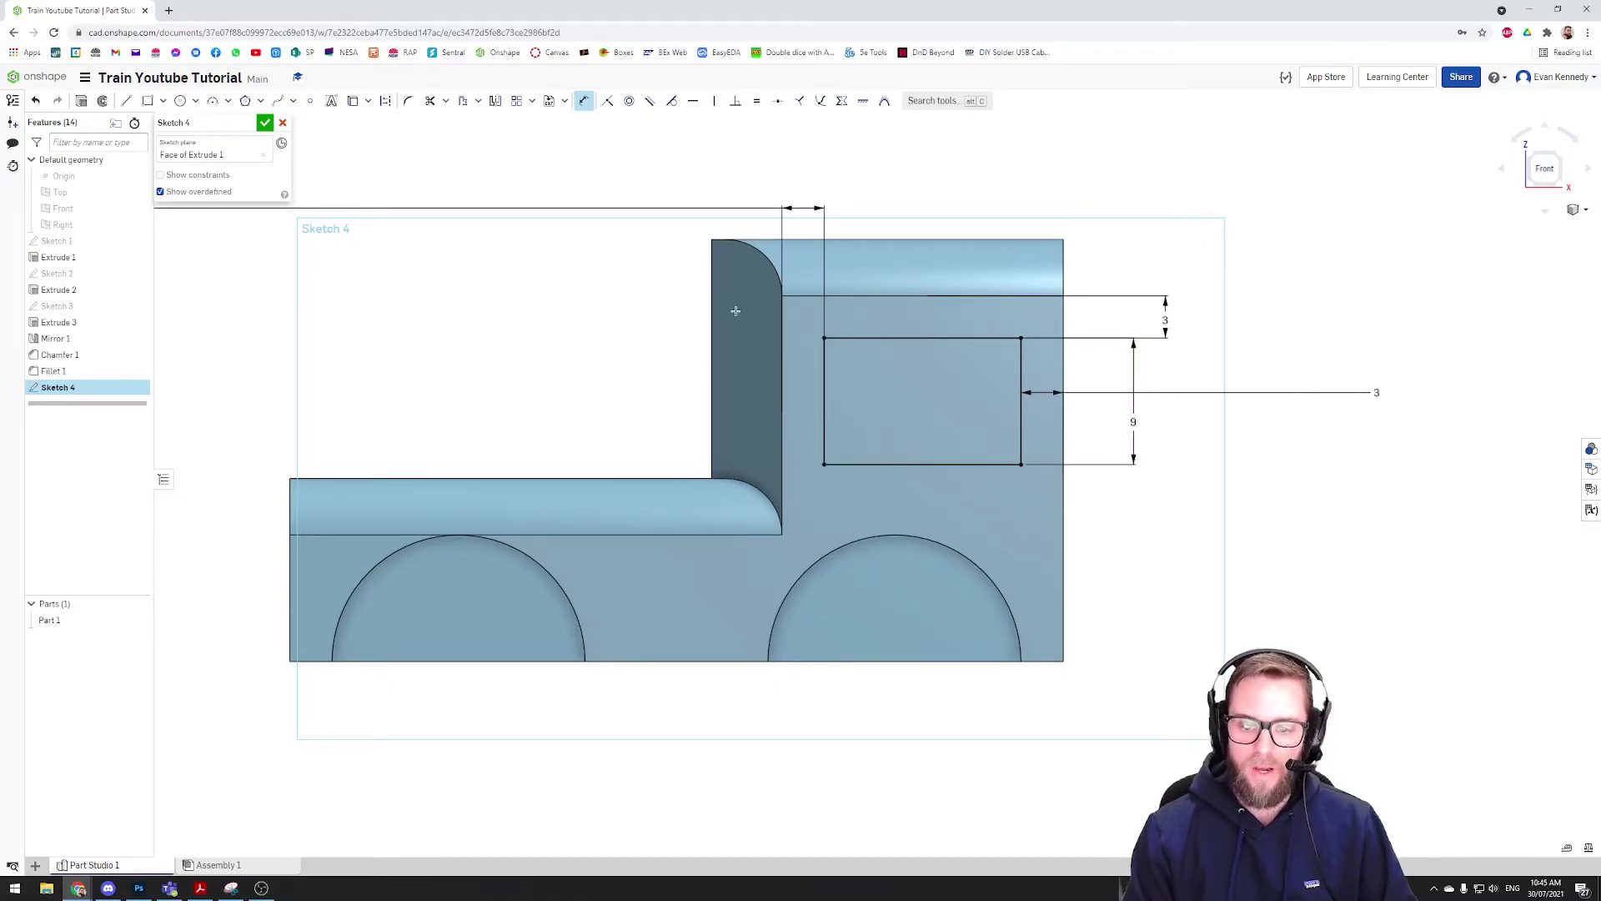
left_click(282, 125)
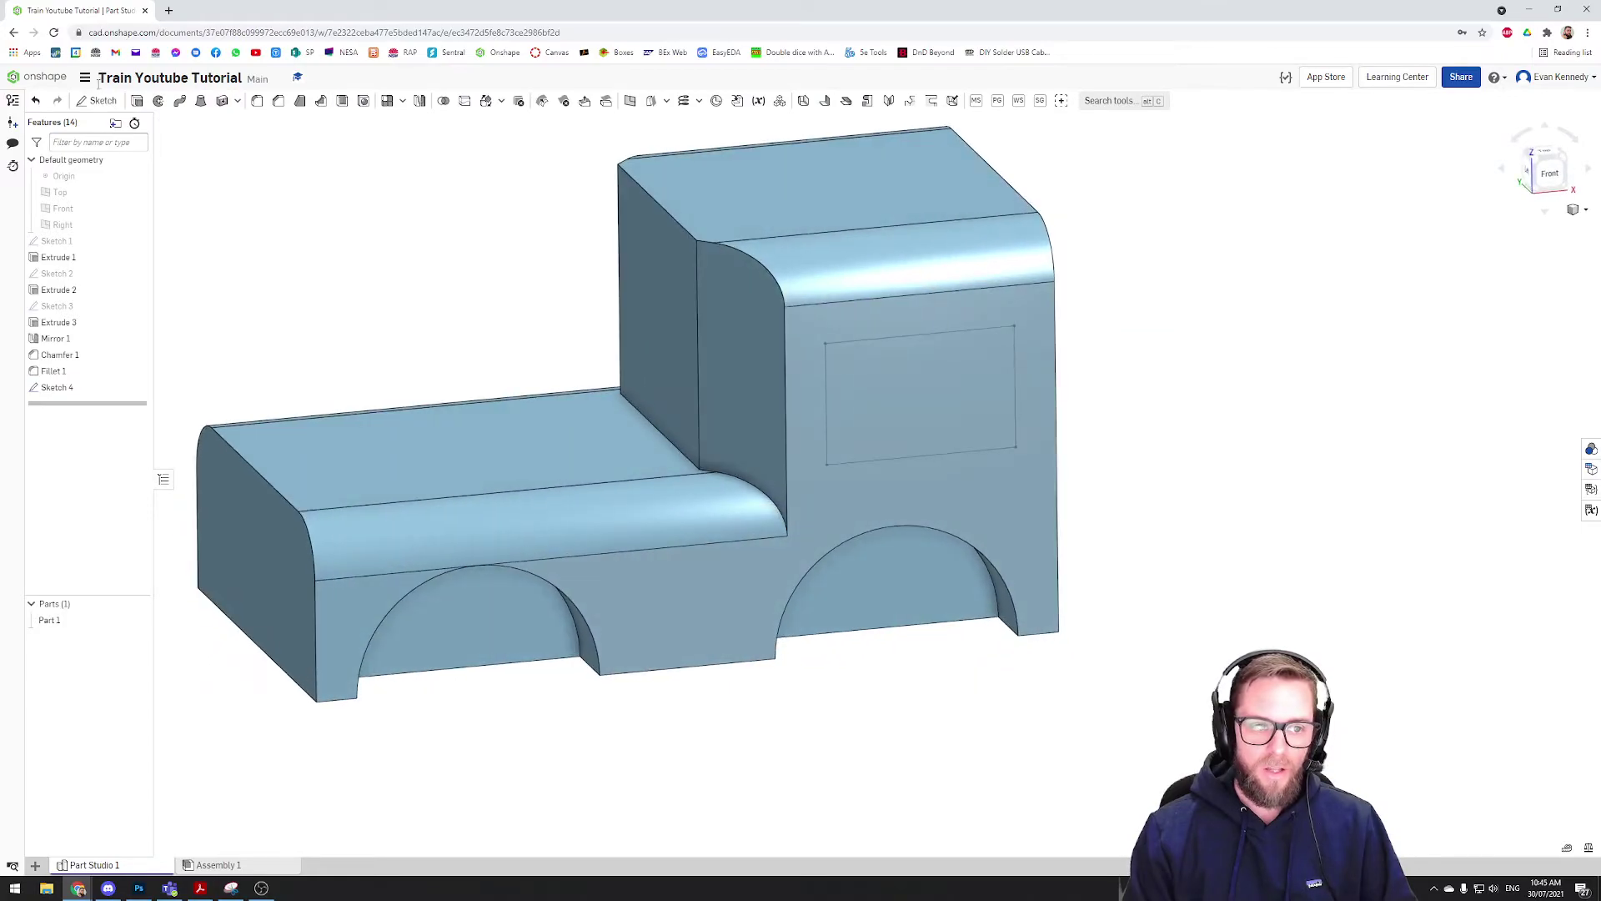
- Cut the window rectangle through the whole cab with a Remove extrude set to Through all
left_click(136, 101)
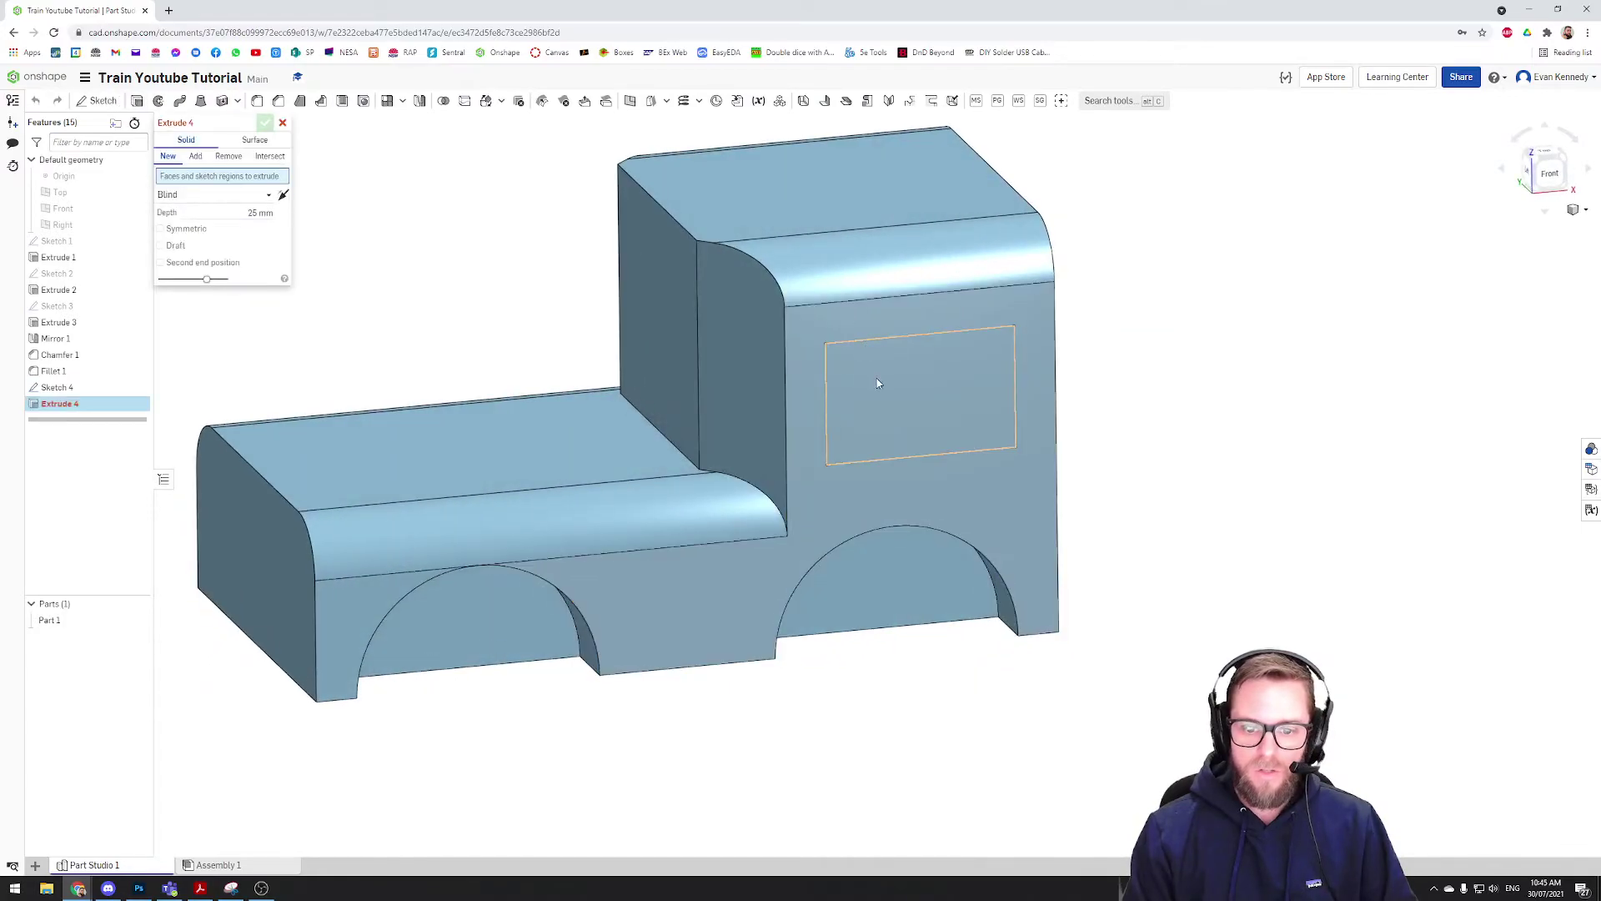
left_click(228, 156)
left_click(215, 205)
left_click(200, 306)
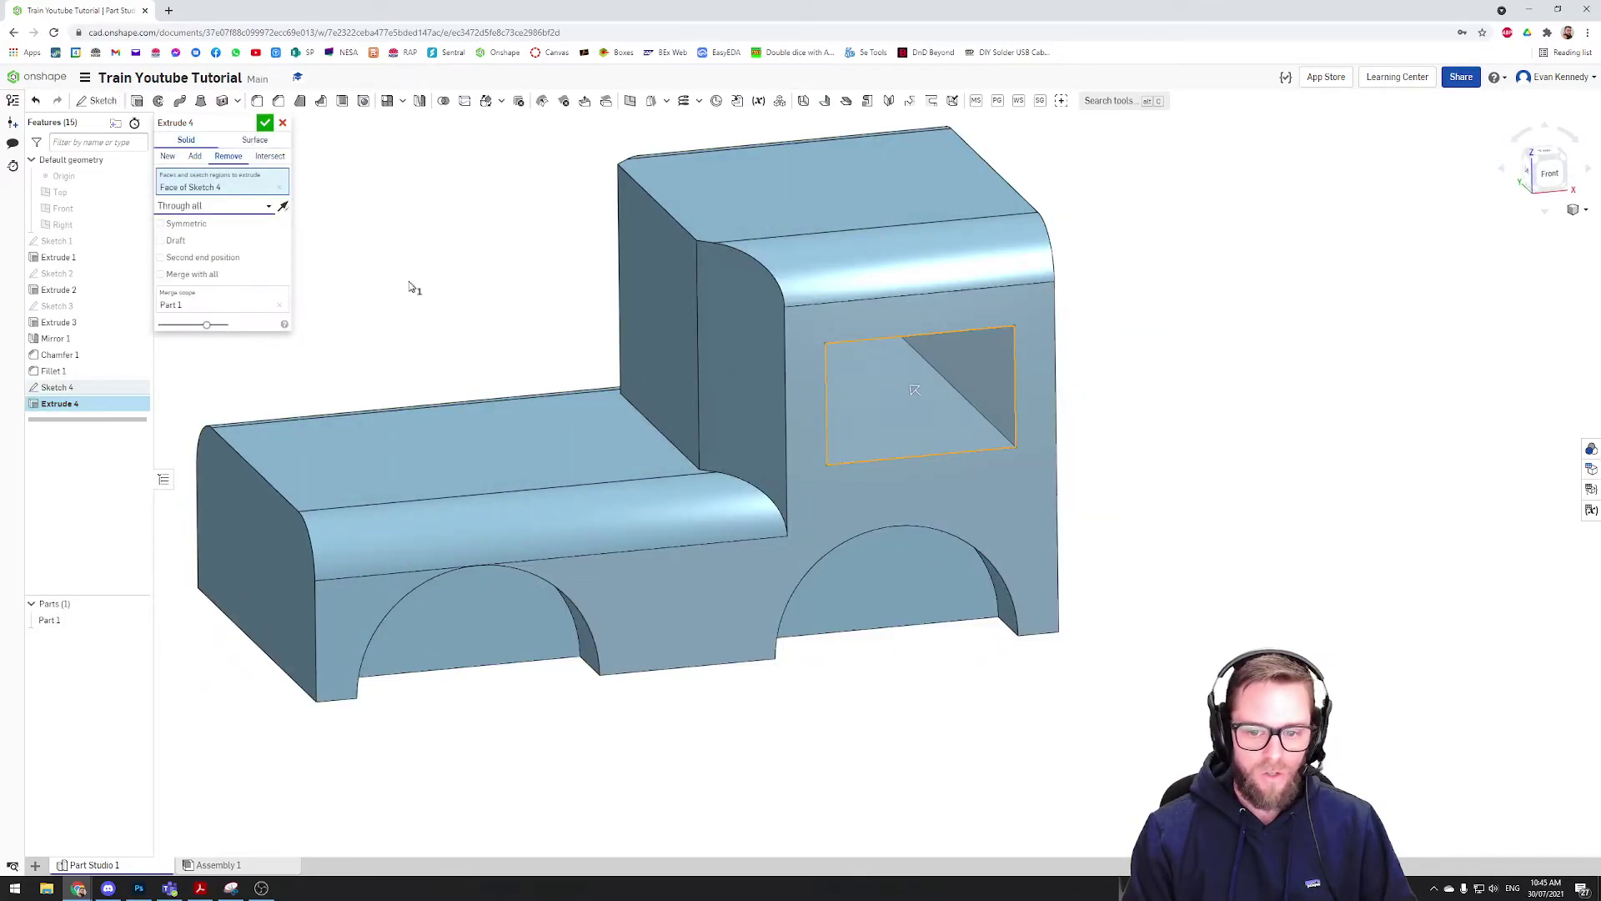
left_click(264, 124)
- Accept the window cut and fillet the window's two lower outer edges, one on each side of the cab, with a 3 mm radius
key("shift+1")
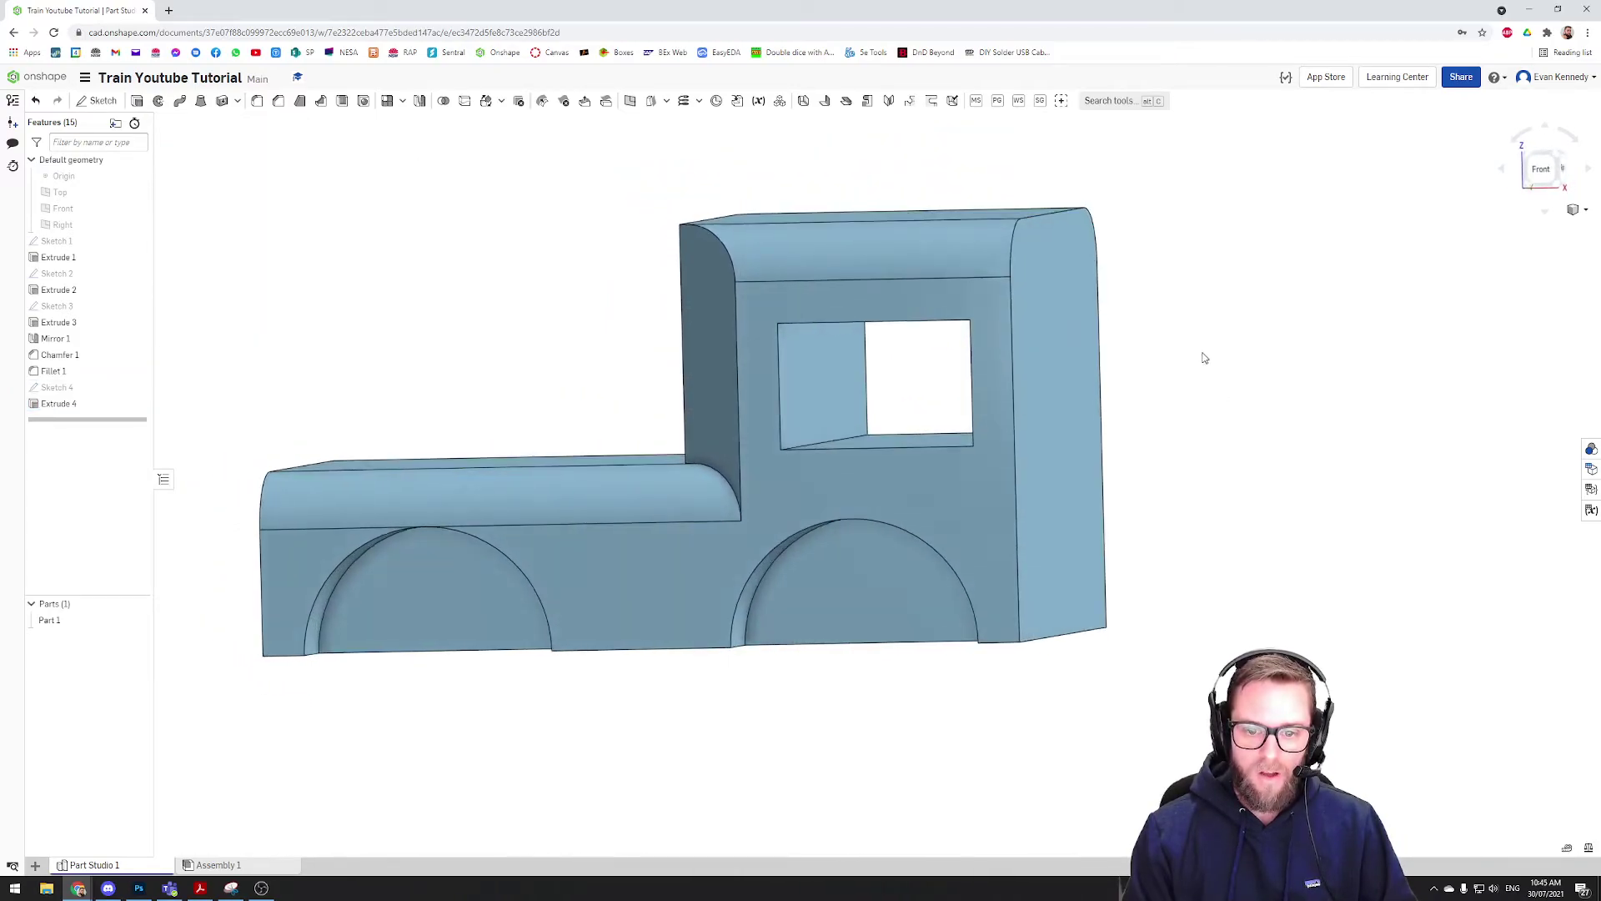
key("Up")
key("Left")
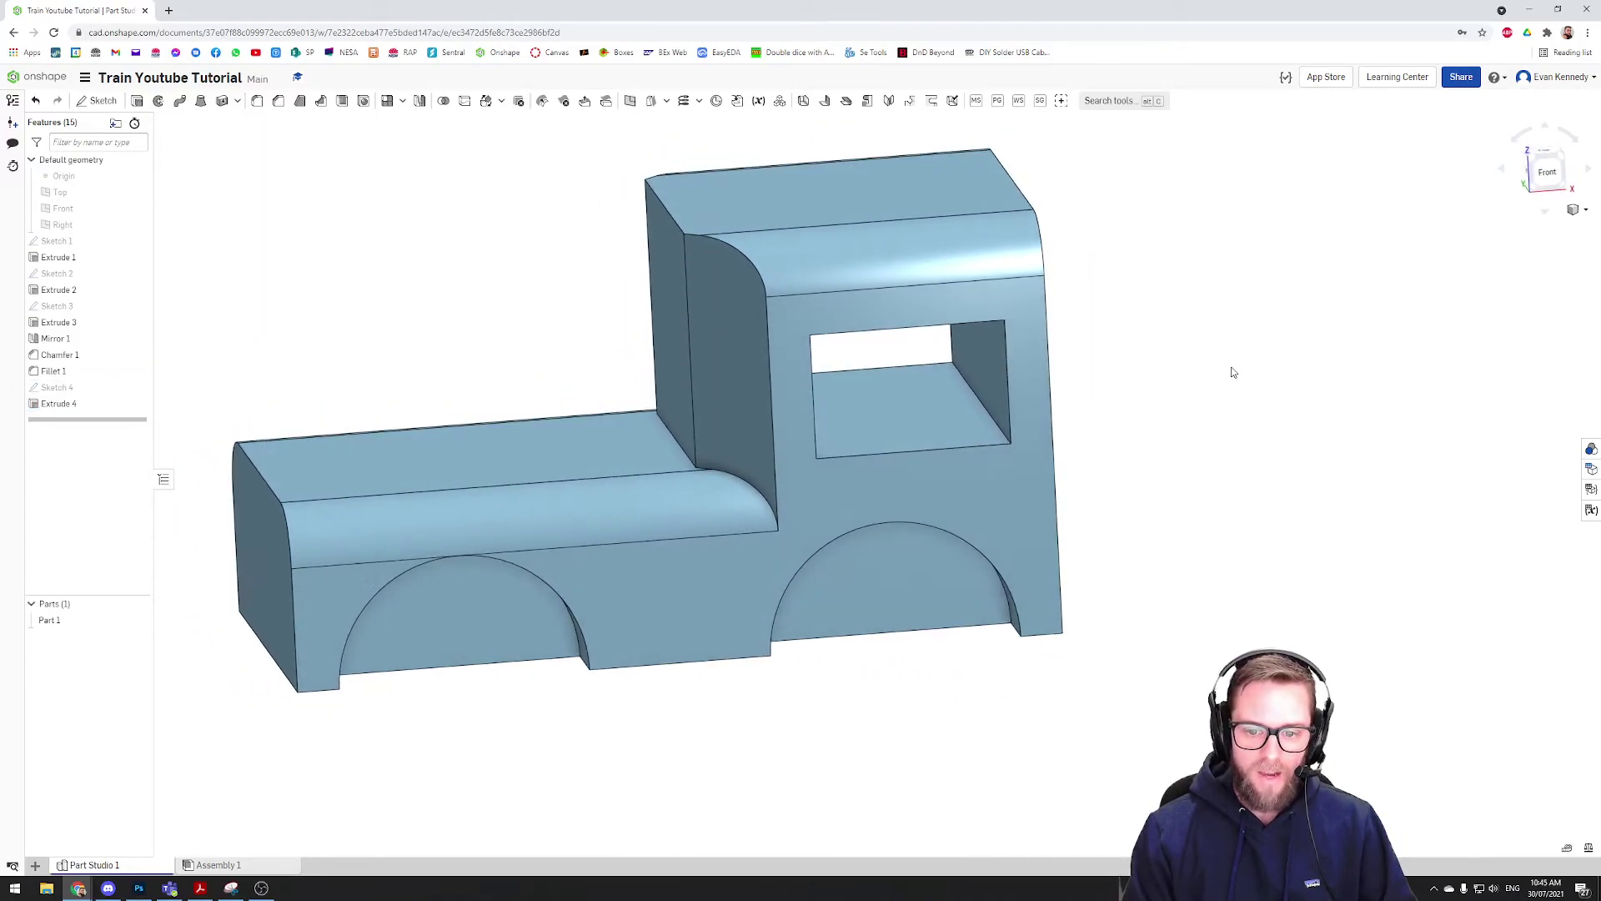
left_click(258, 100)
left_click(896, 448)
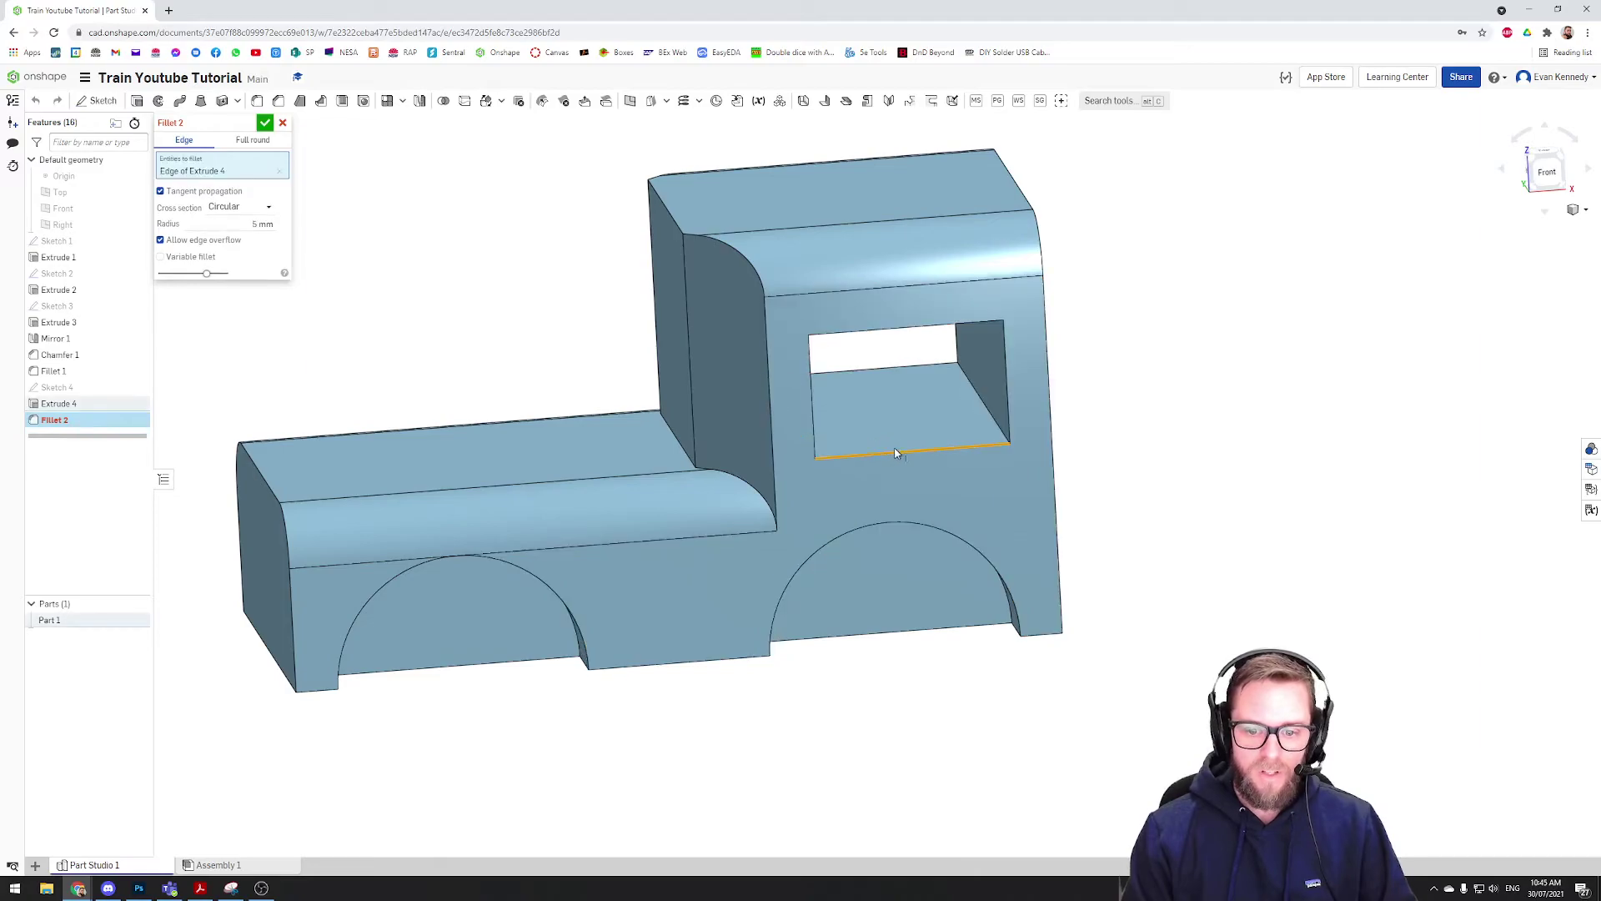
left_click(886, 373)
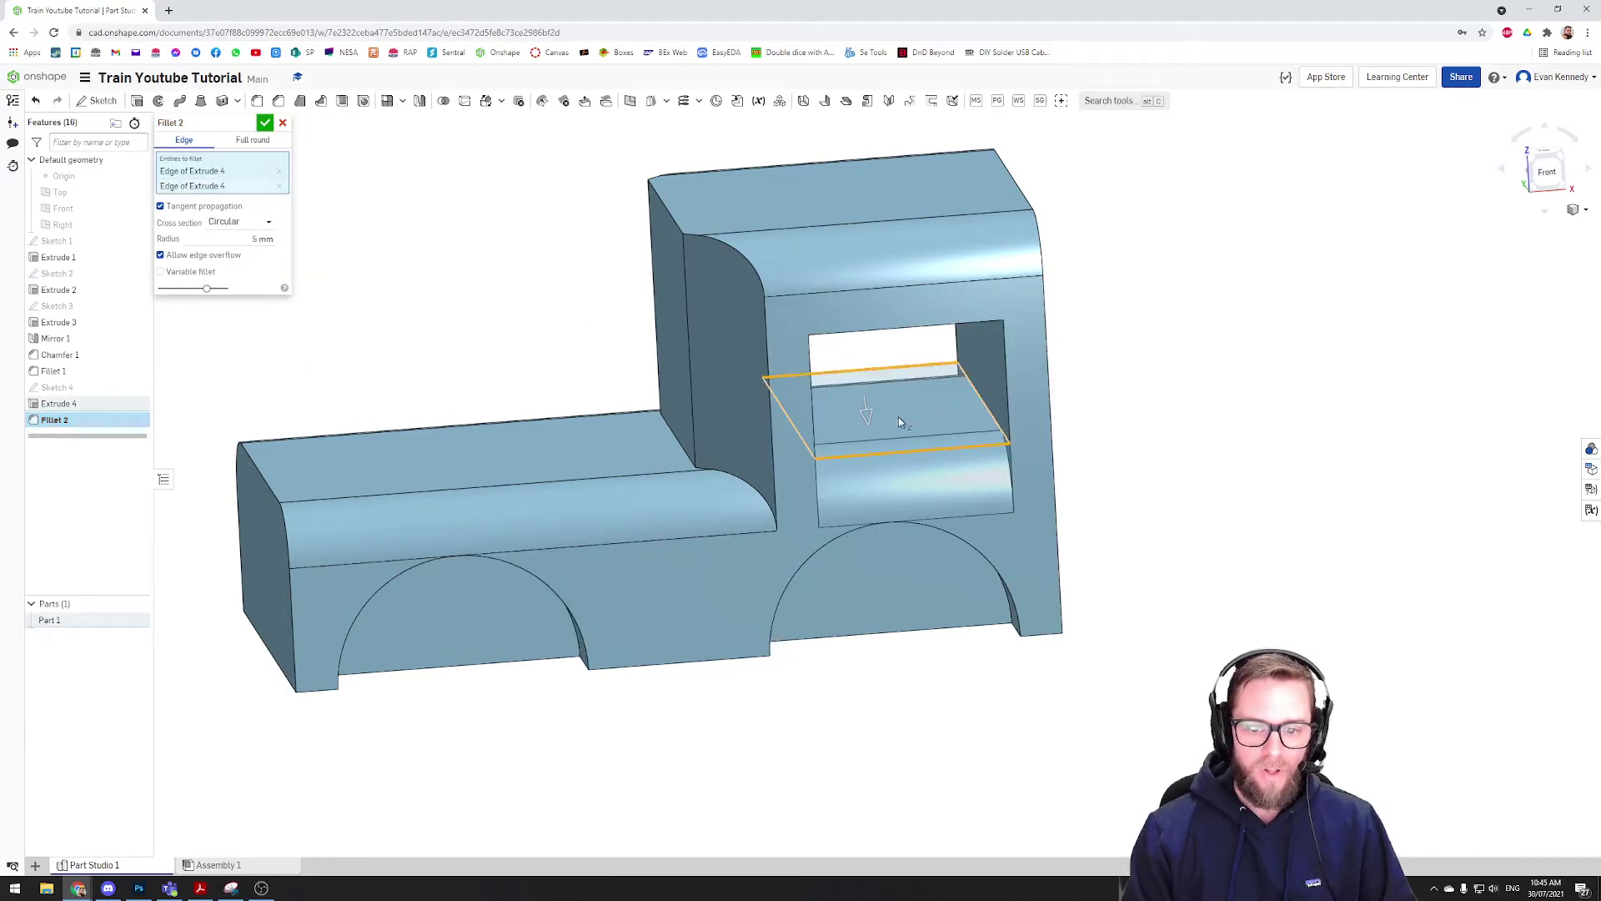
left_click(212, 238)
type("3")
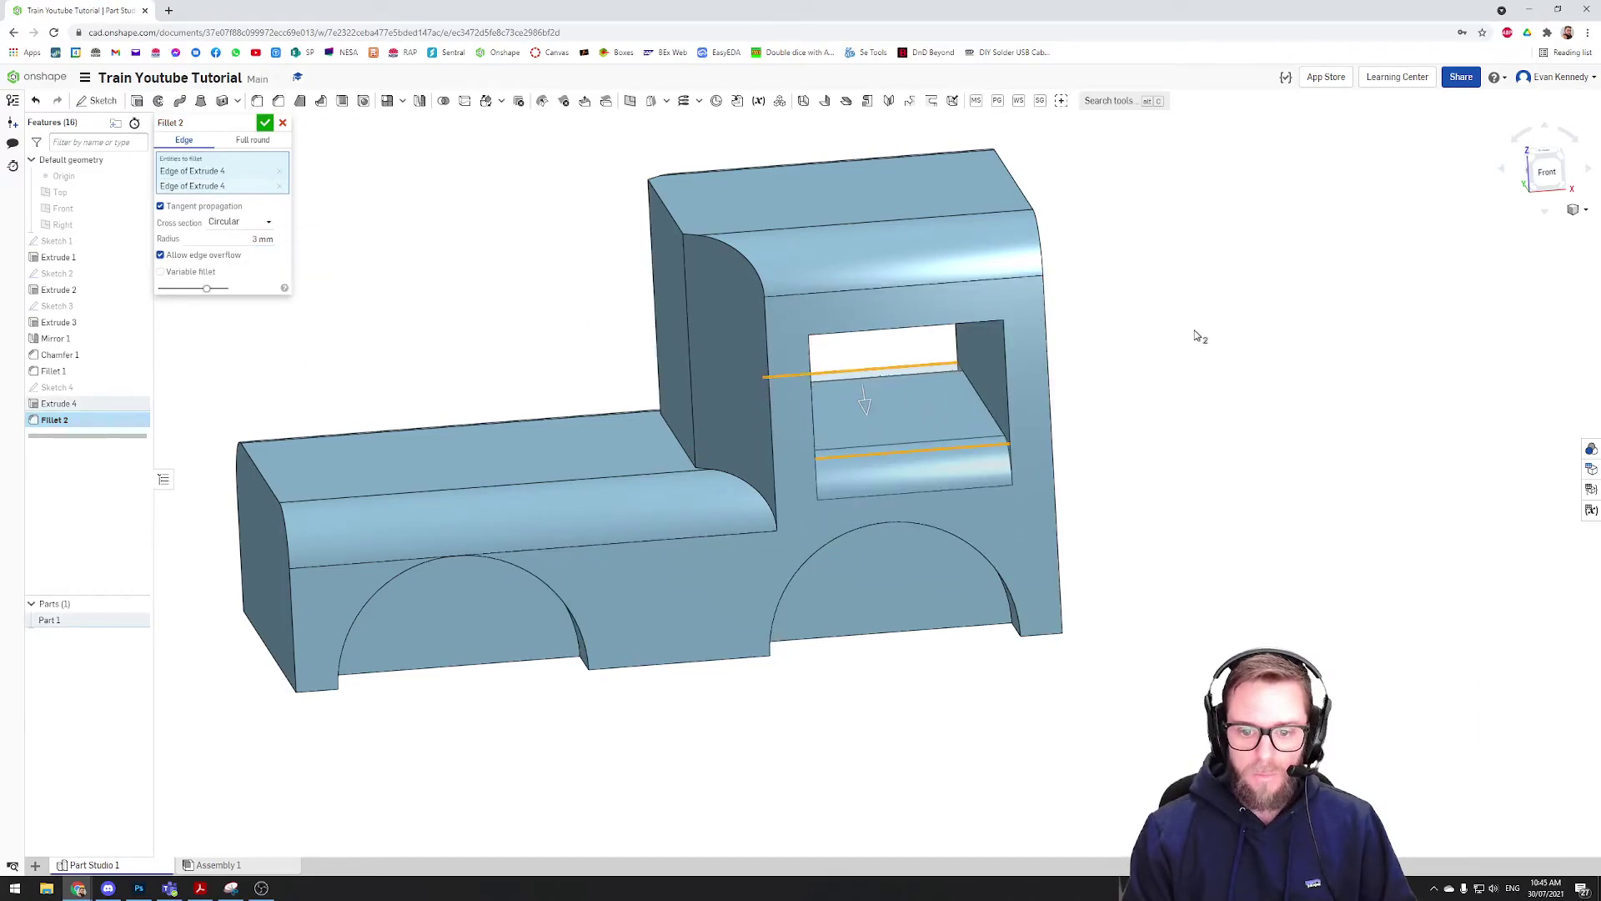
- Try extending the fillet to the window's upper outer edge
right_click_drag(1201, 334, 1138, 323)
left_click(808, 313)
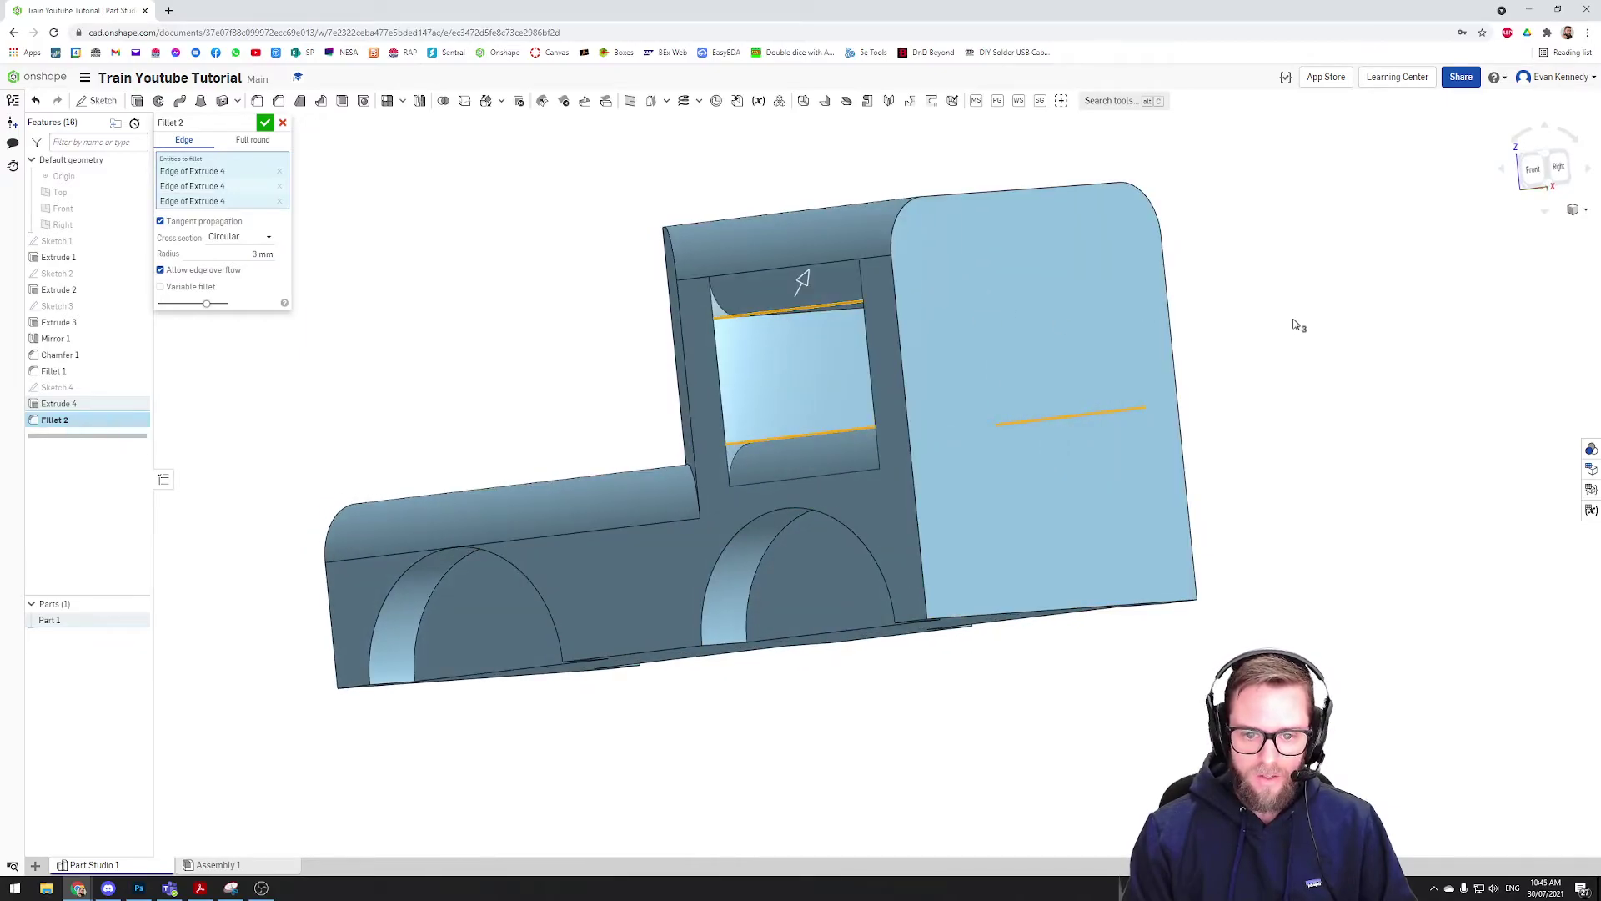
left_click(951, 302)
right_click_drag(962, 317, 1353, 325)
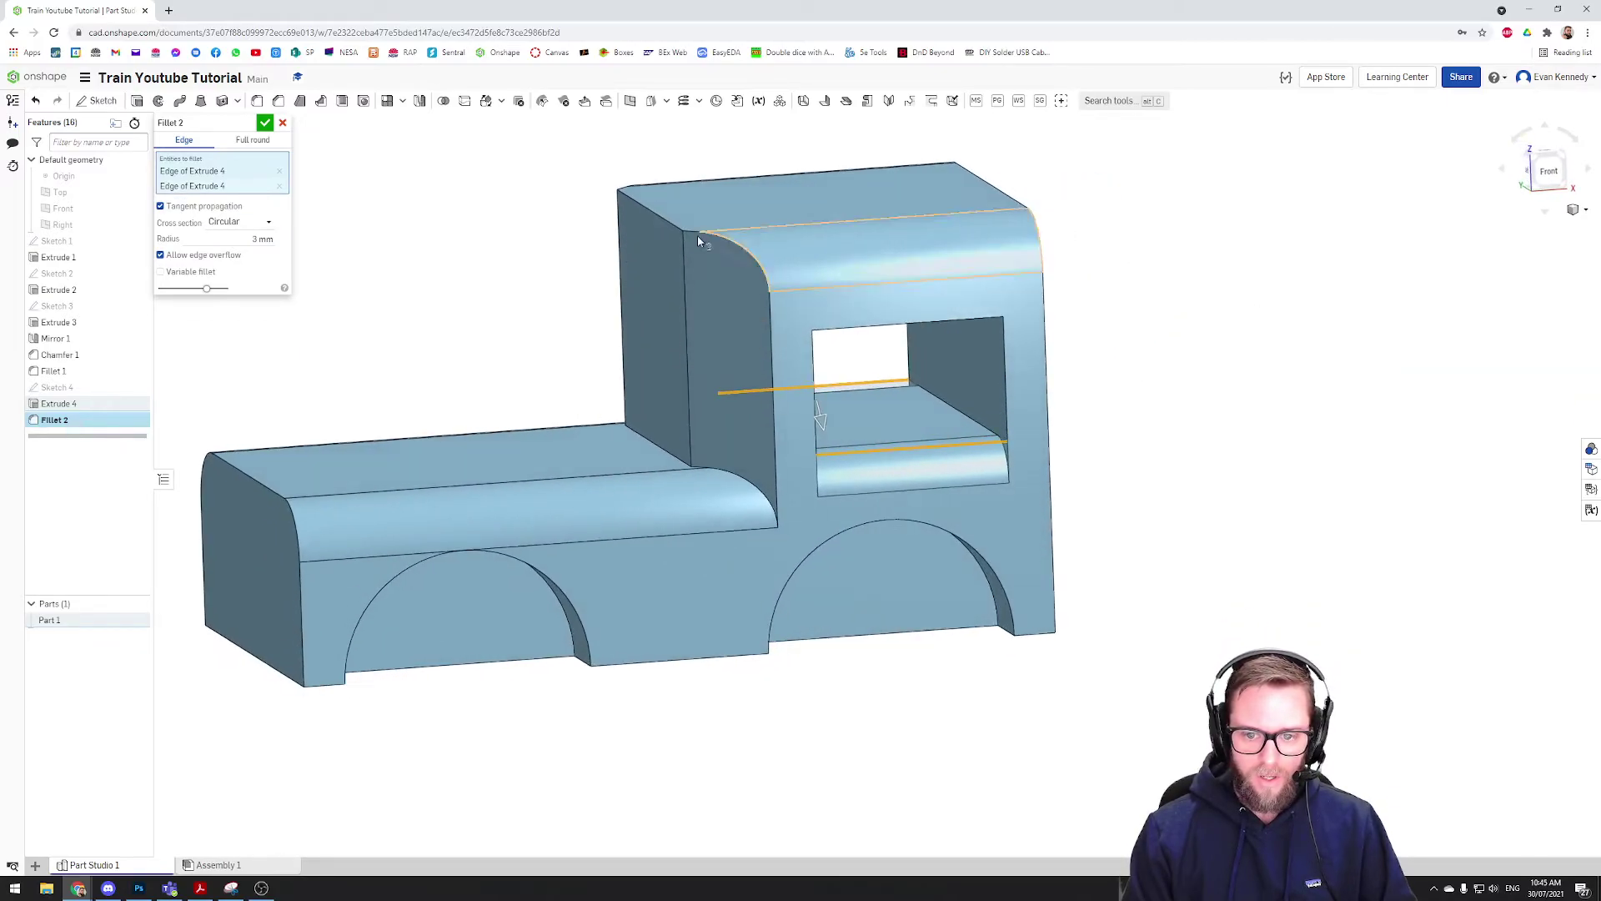
- Try extending the fillet to the window's lower inside corner edge that runs across the cab, with a radius of about 1.69 mm
left_click(940, 402)
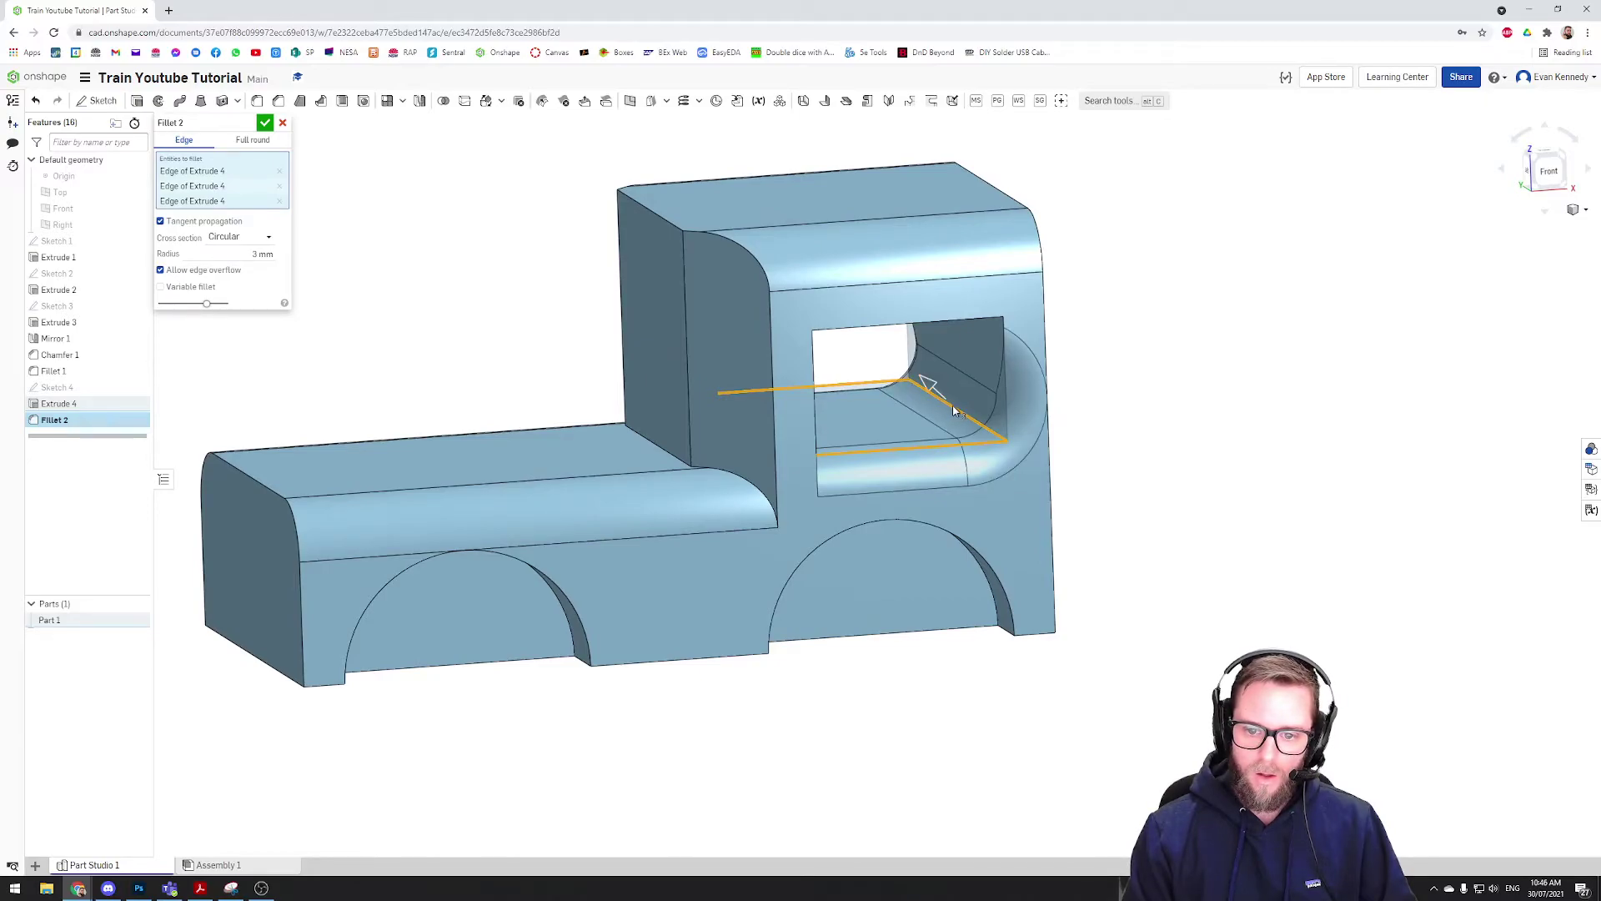
right_click_drag(955, 408, 843, 427)
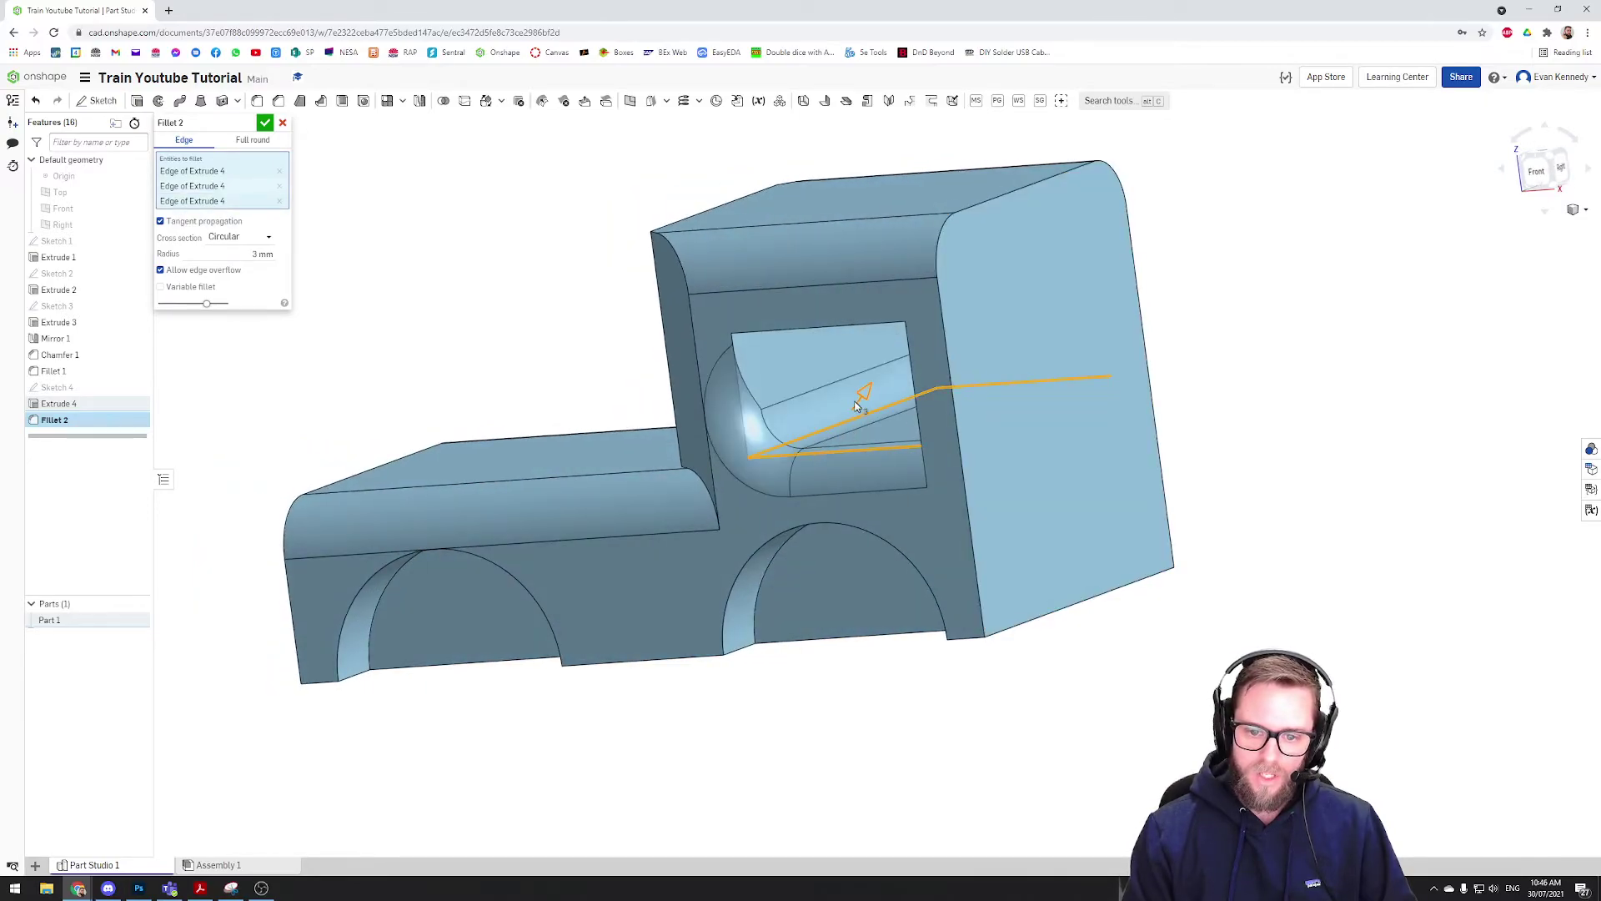
left_click_drag(857, 406, 861, 402)
right_click_drag(861, 402, 1277, 405)
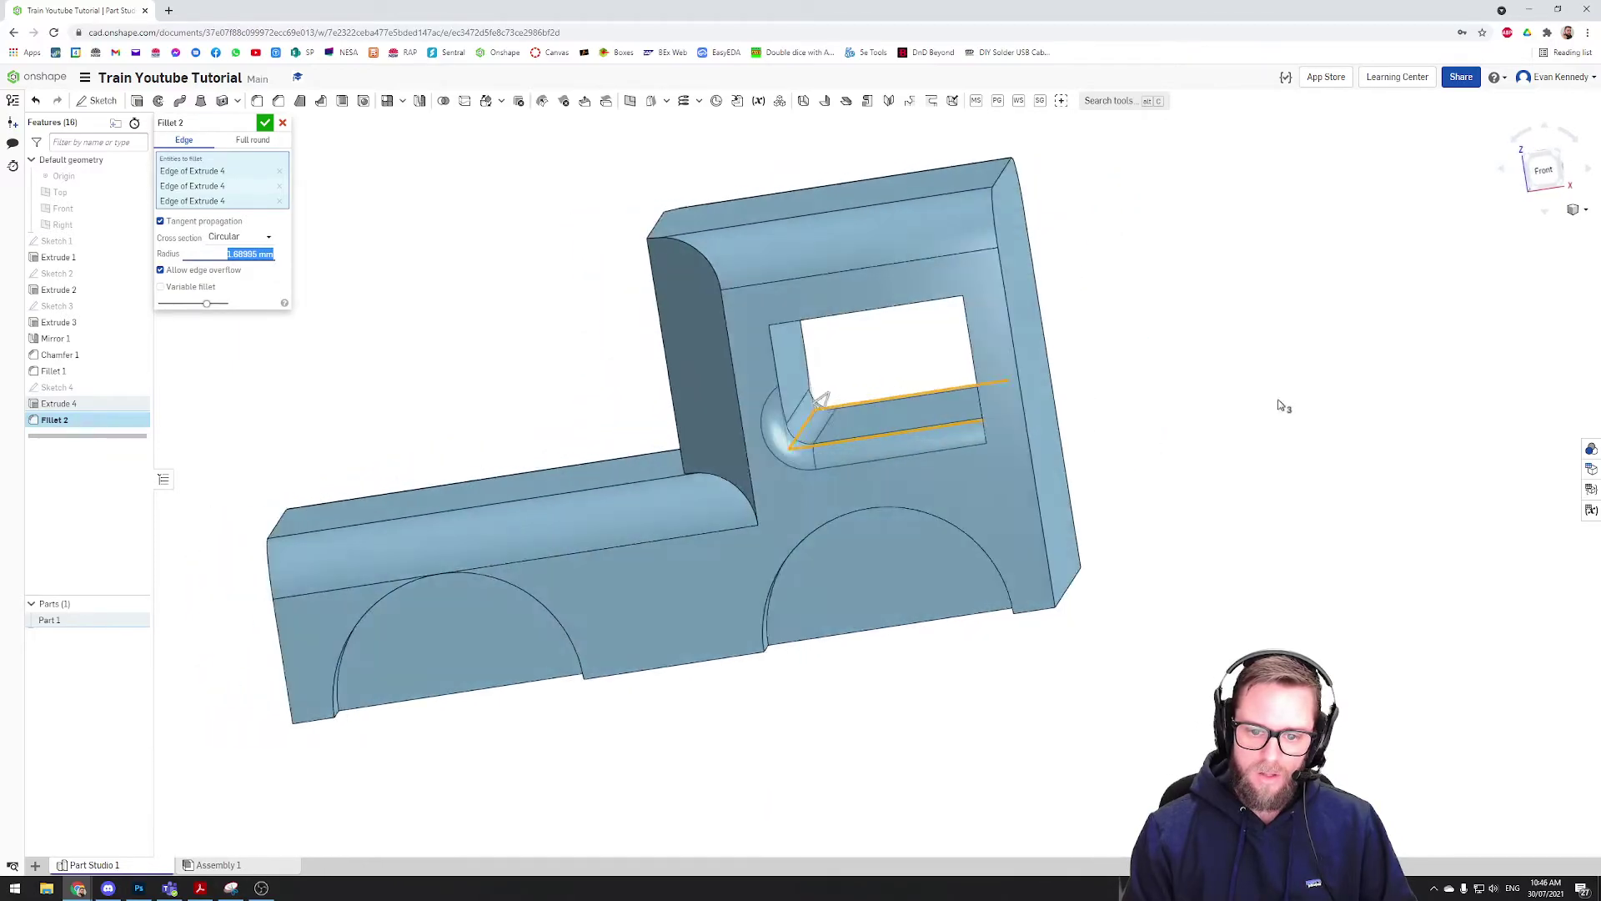
left_click(811, 429)
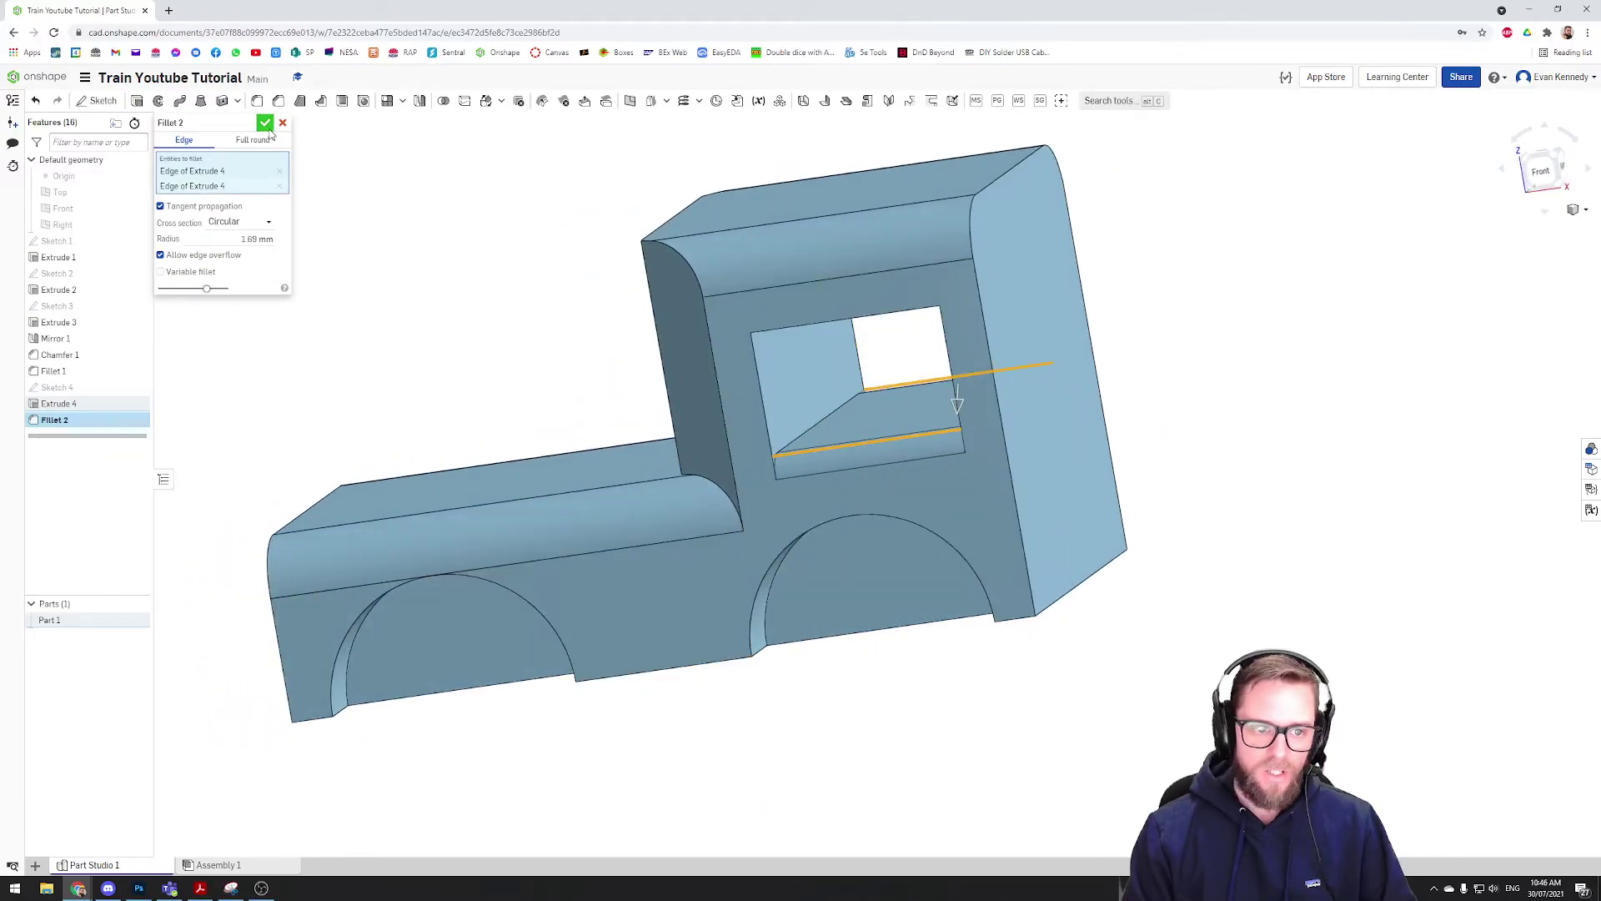
- Set the radius of the fillet on the window's lower outer edges to 4 mm and accept the fillet
left_click(205, 259)
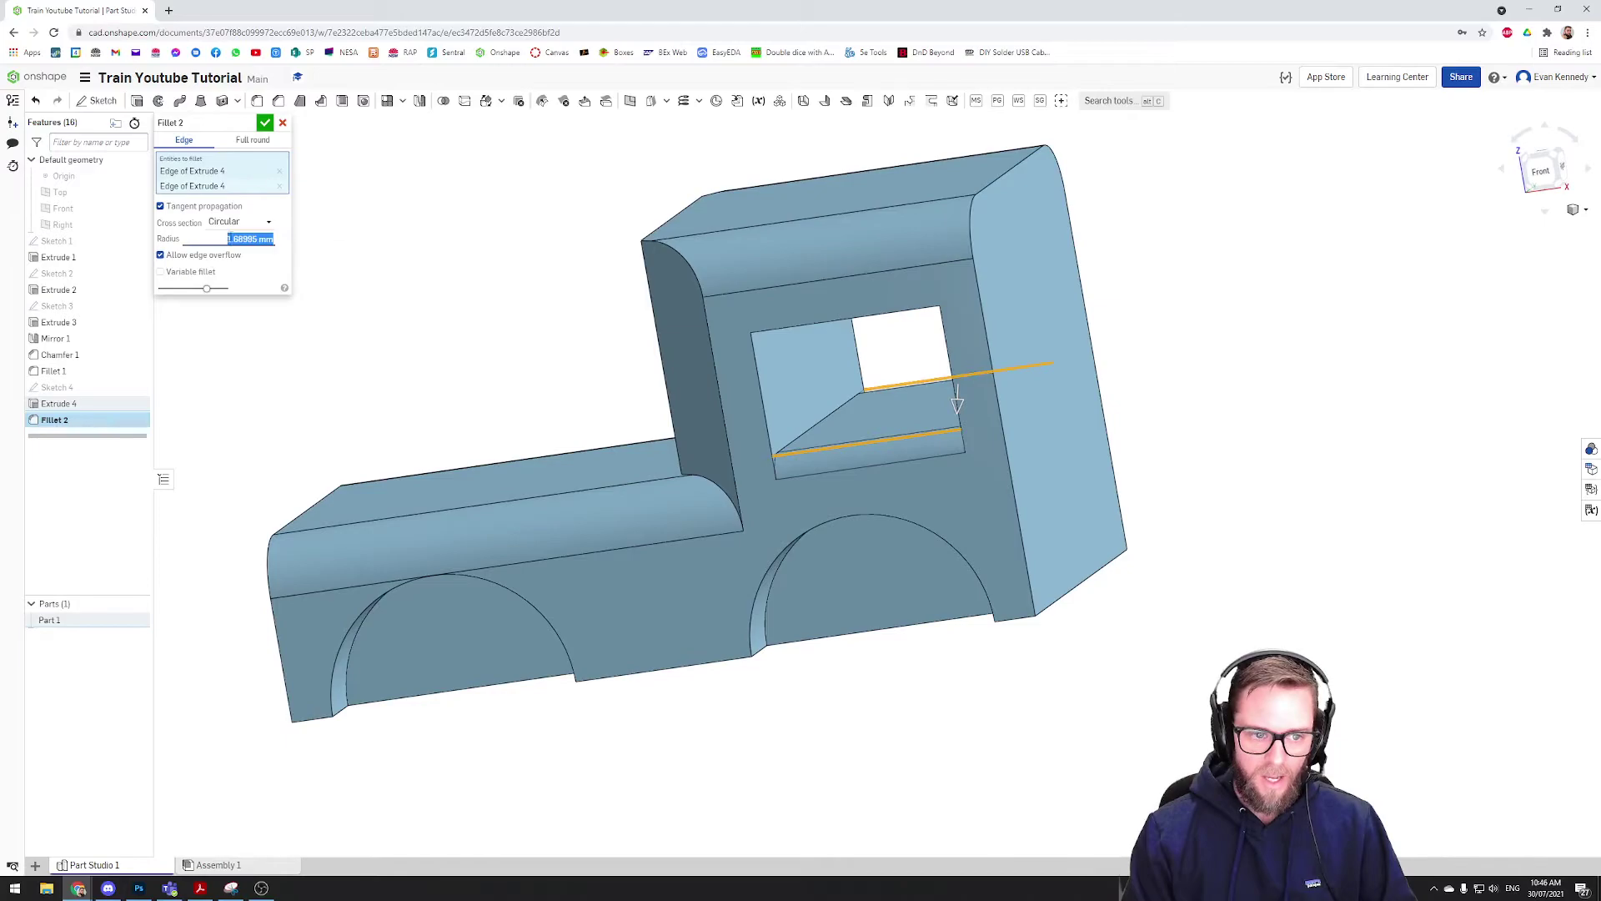
type("4")
key("Return")
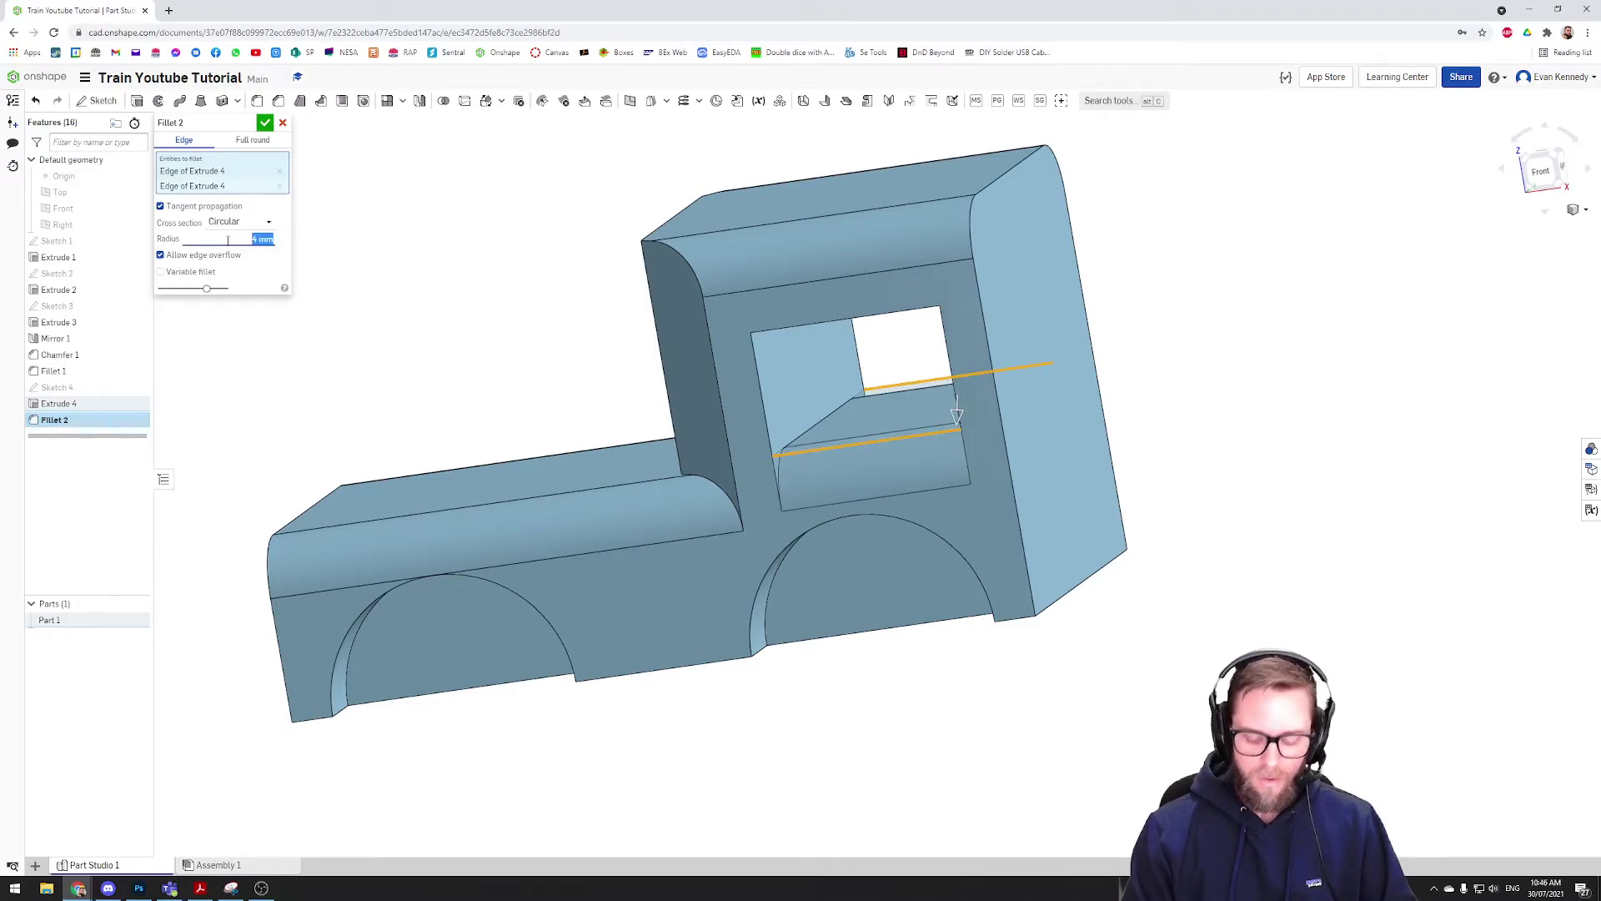
left_click(265, 122)
right_click_drag(340, 224, 628, 332)
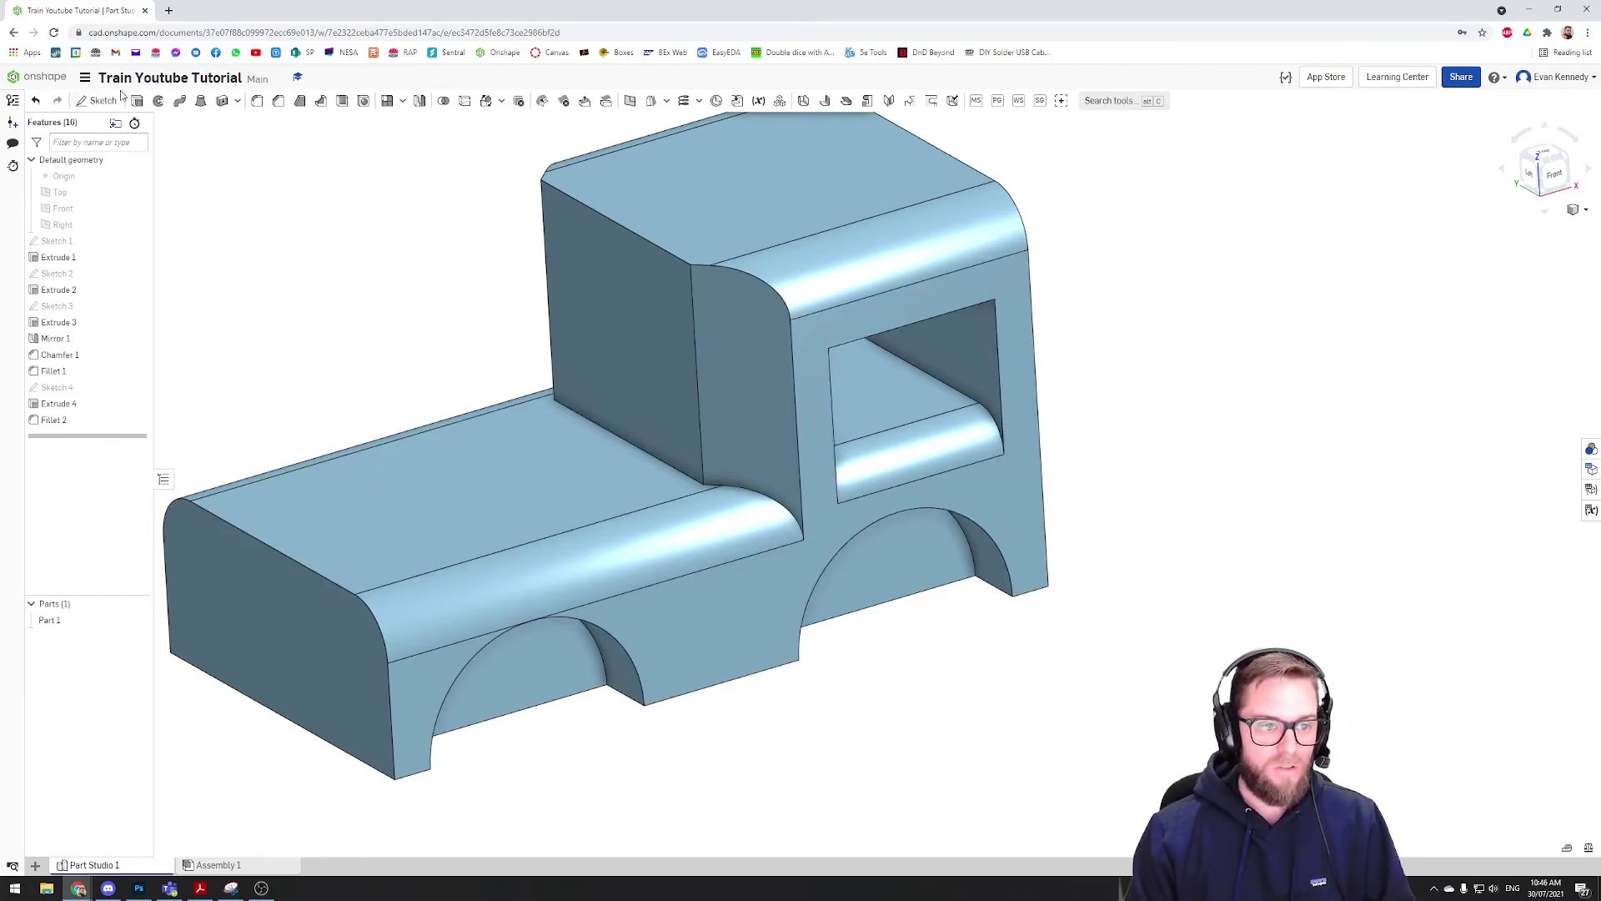
left_click(97, 101)
left_click(402, 521)
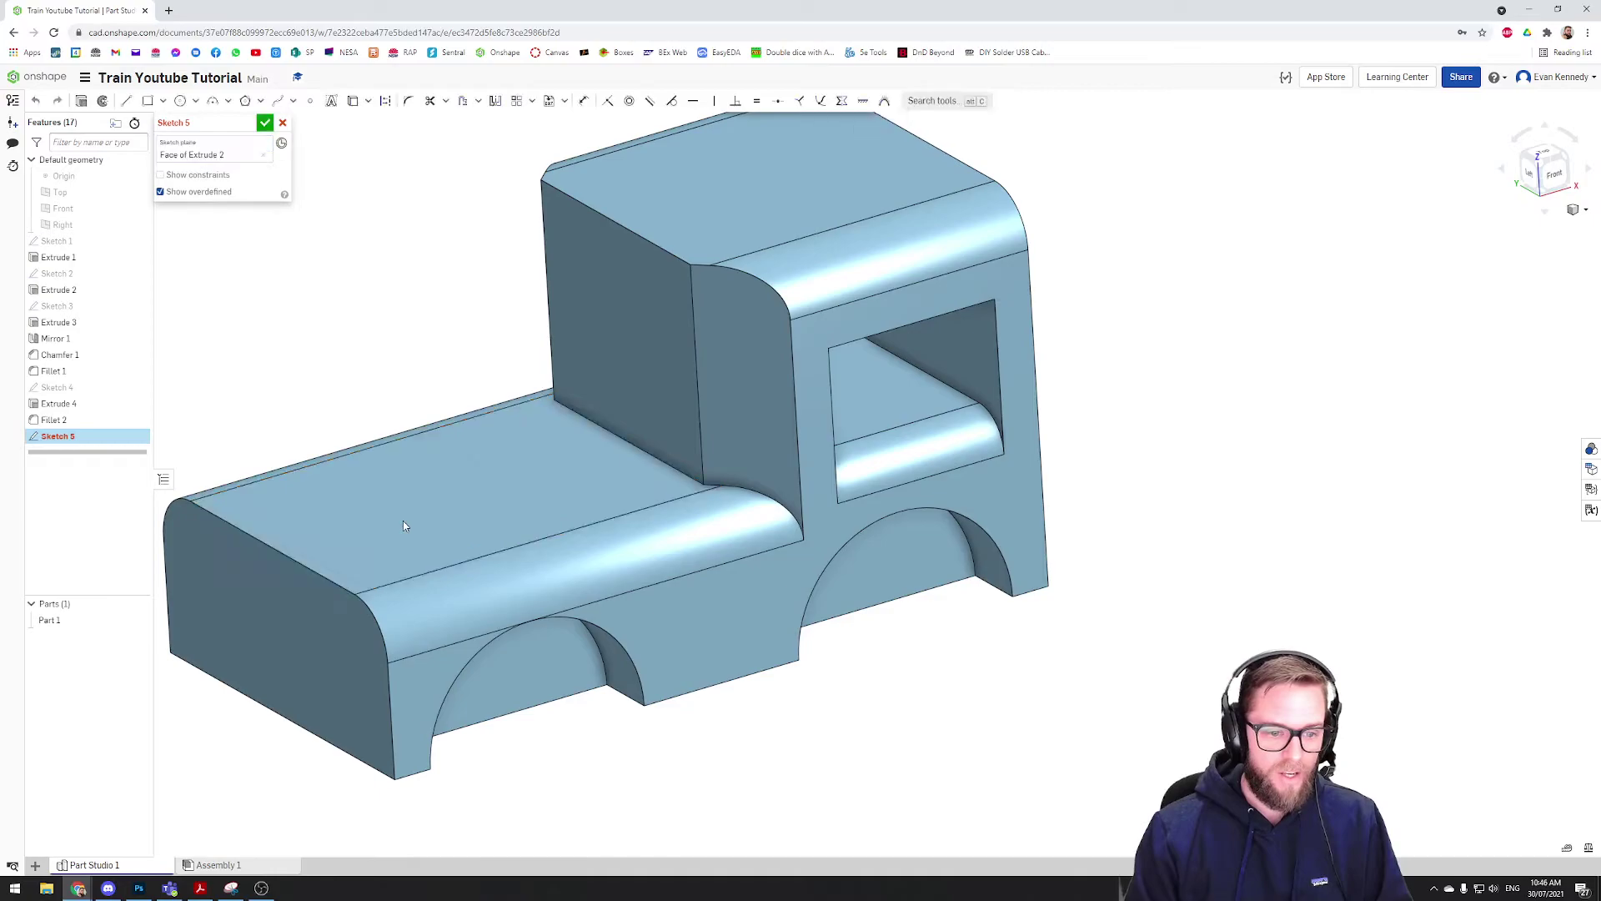
right_click_drag(403, 520, 661, 494)
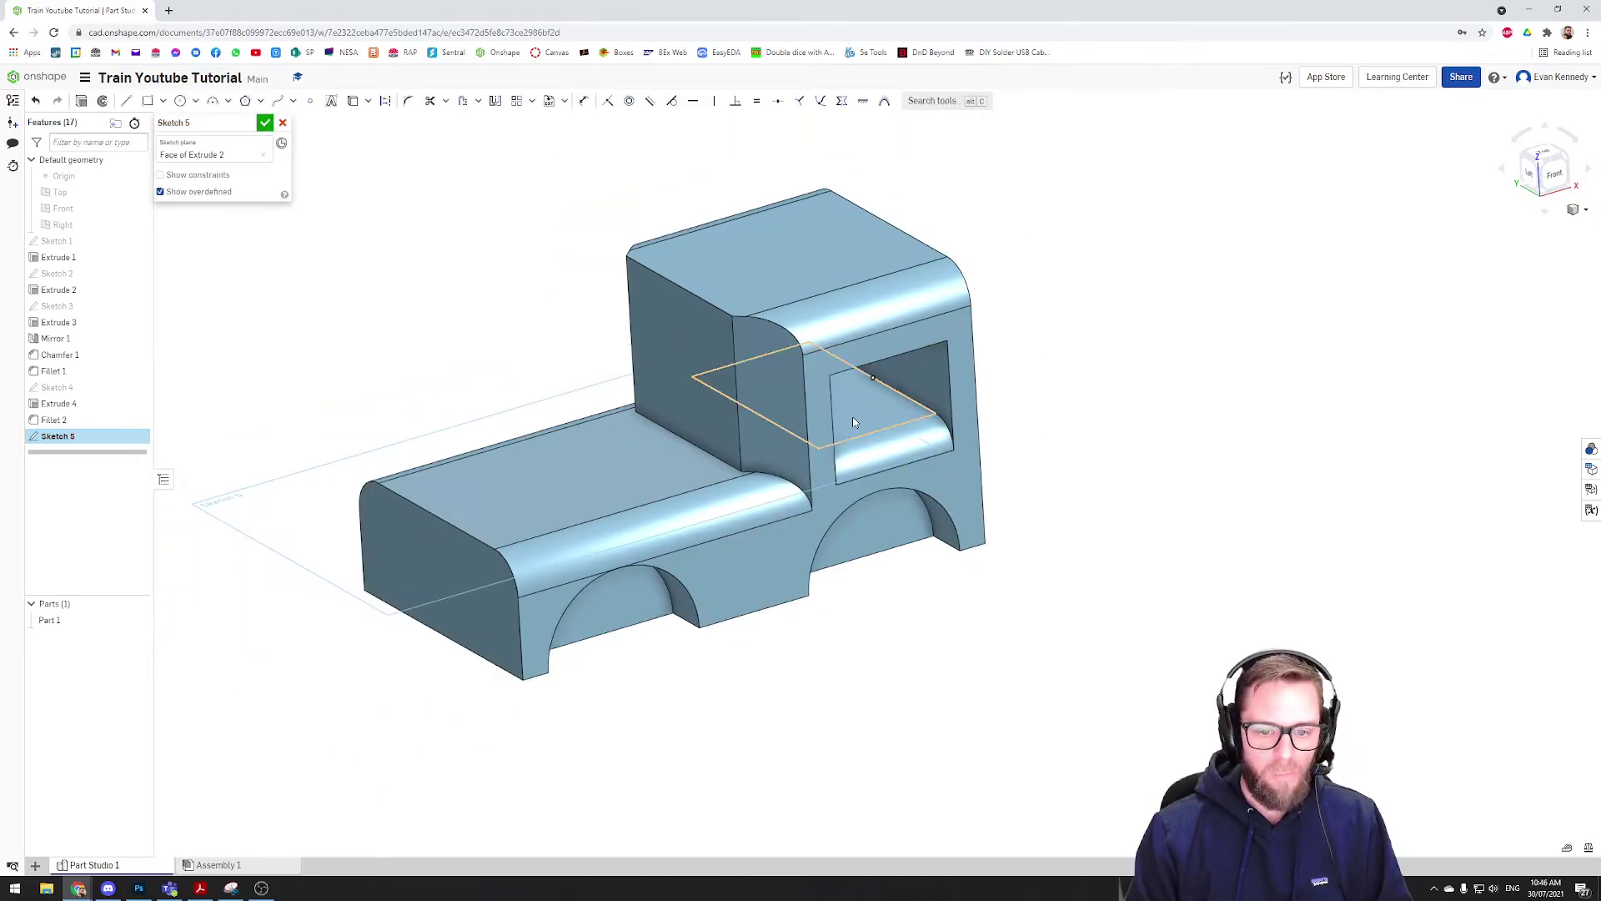
scroll(488, 492, "up", 2)
left_click(181, 100)
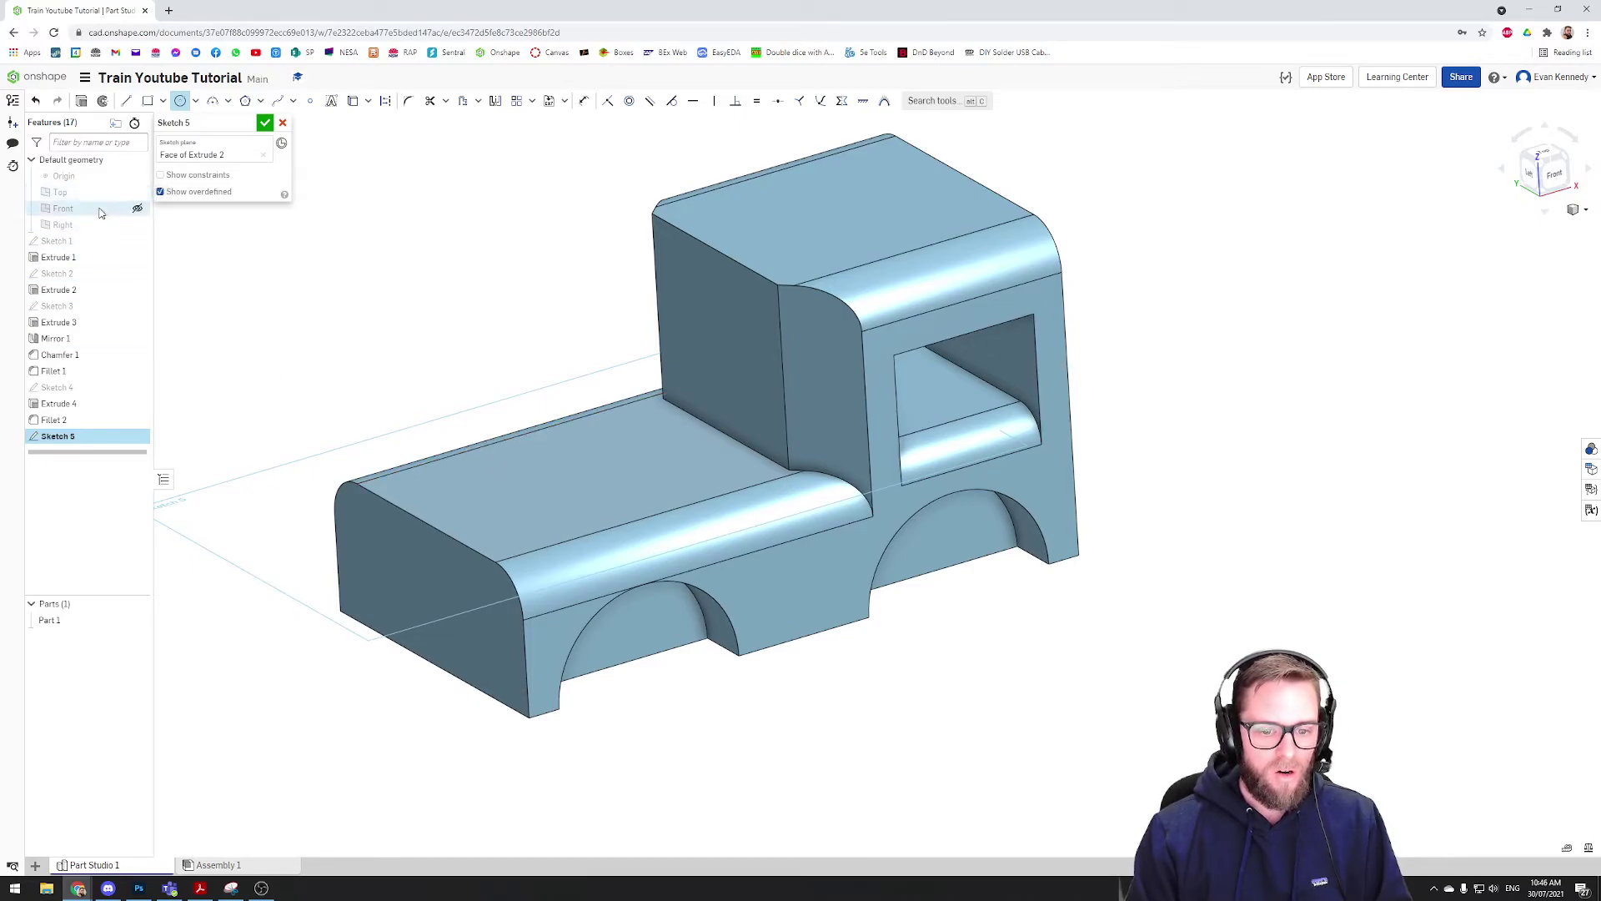
left_click(137, 191)
left_click(138, 209)
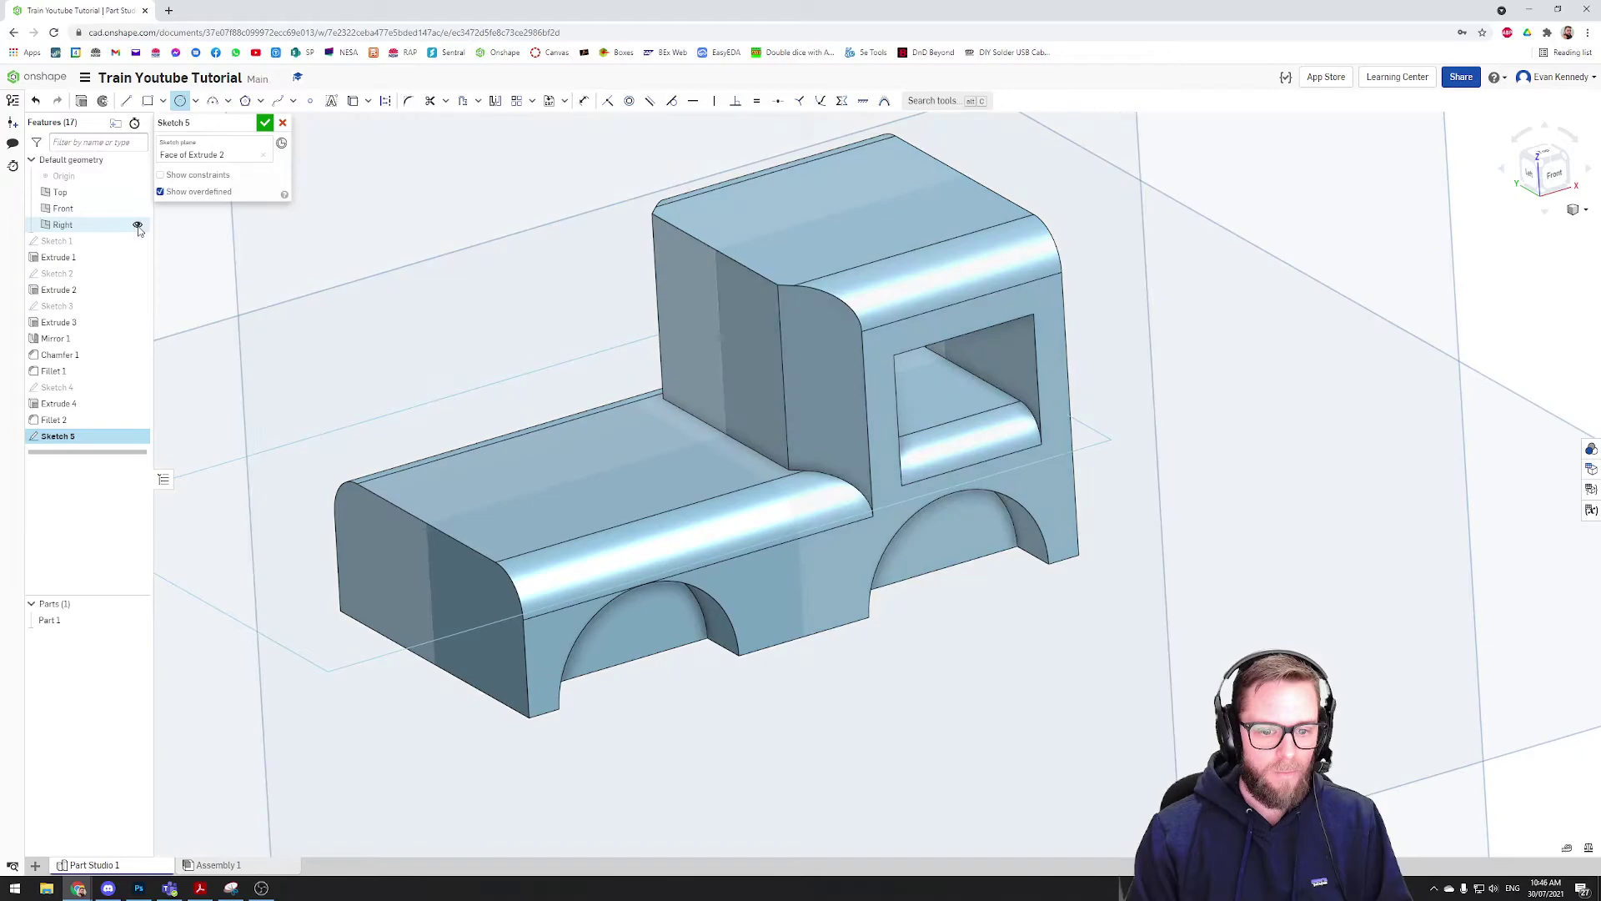
left_click(137, 225)
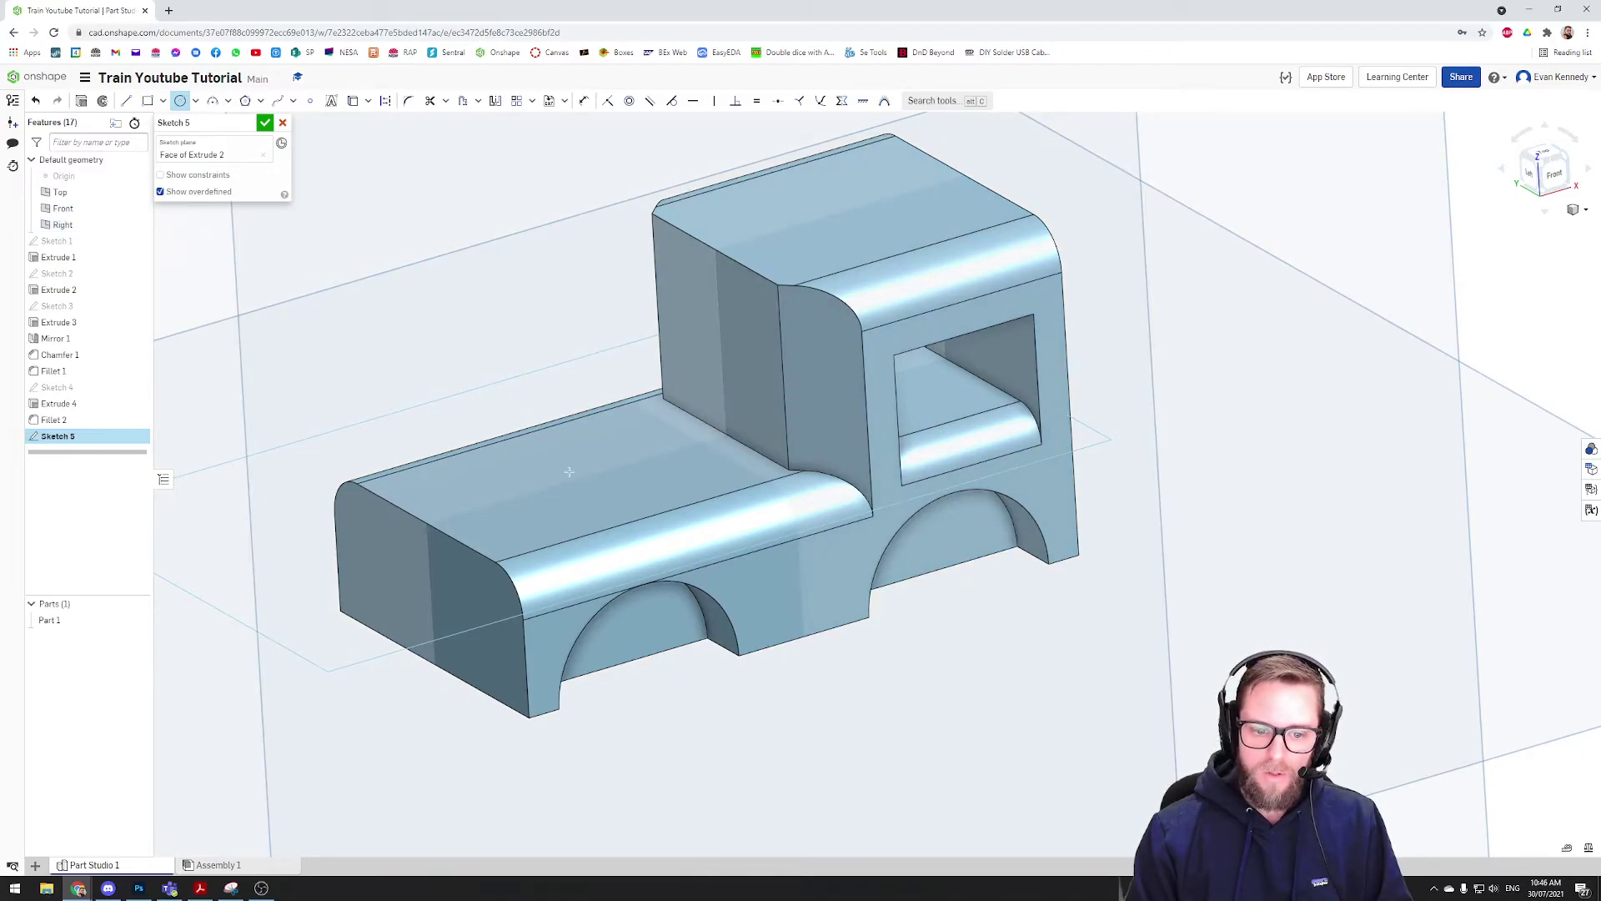
key("n")
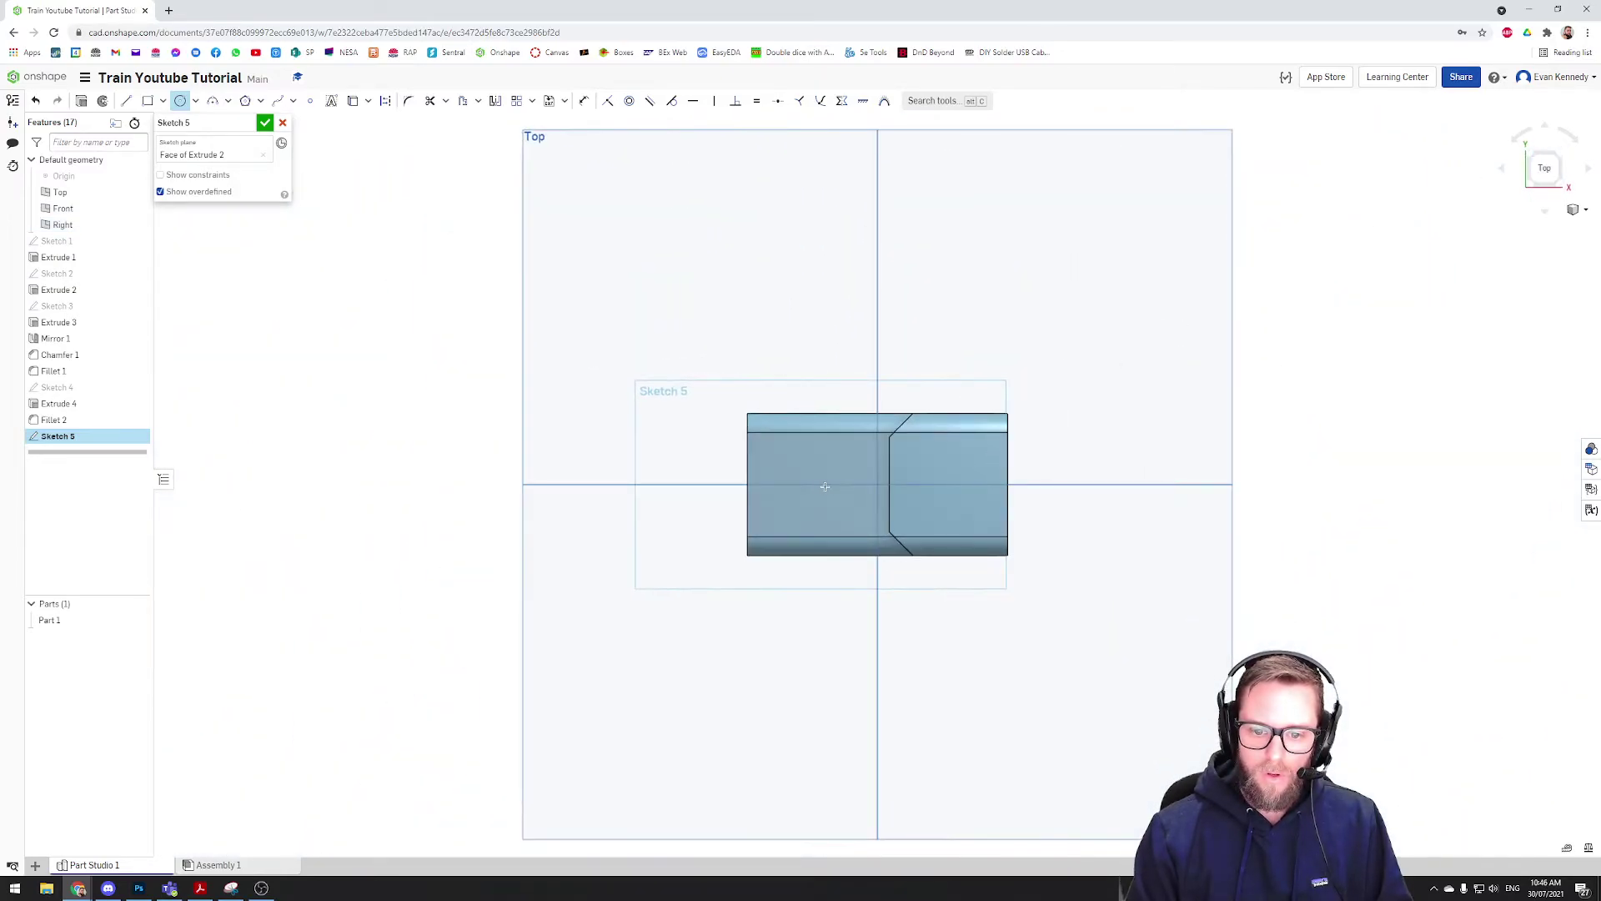
left_click(283, 124)
left_click(102, 100)
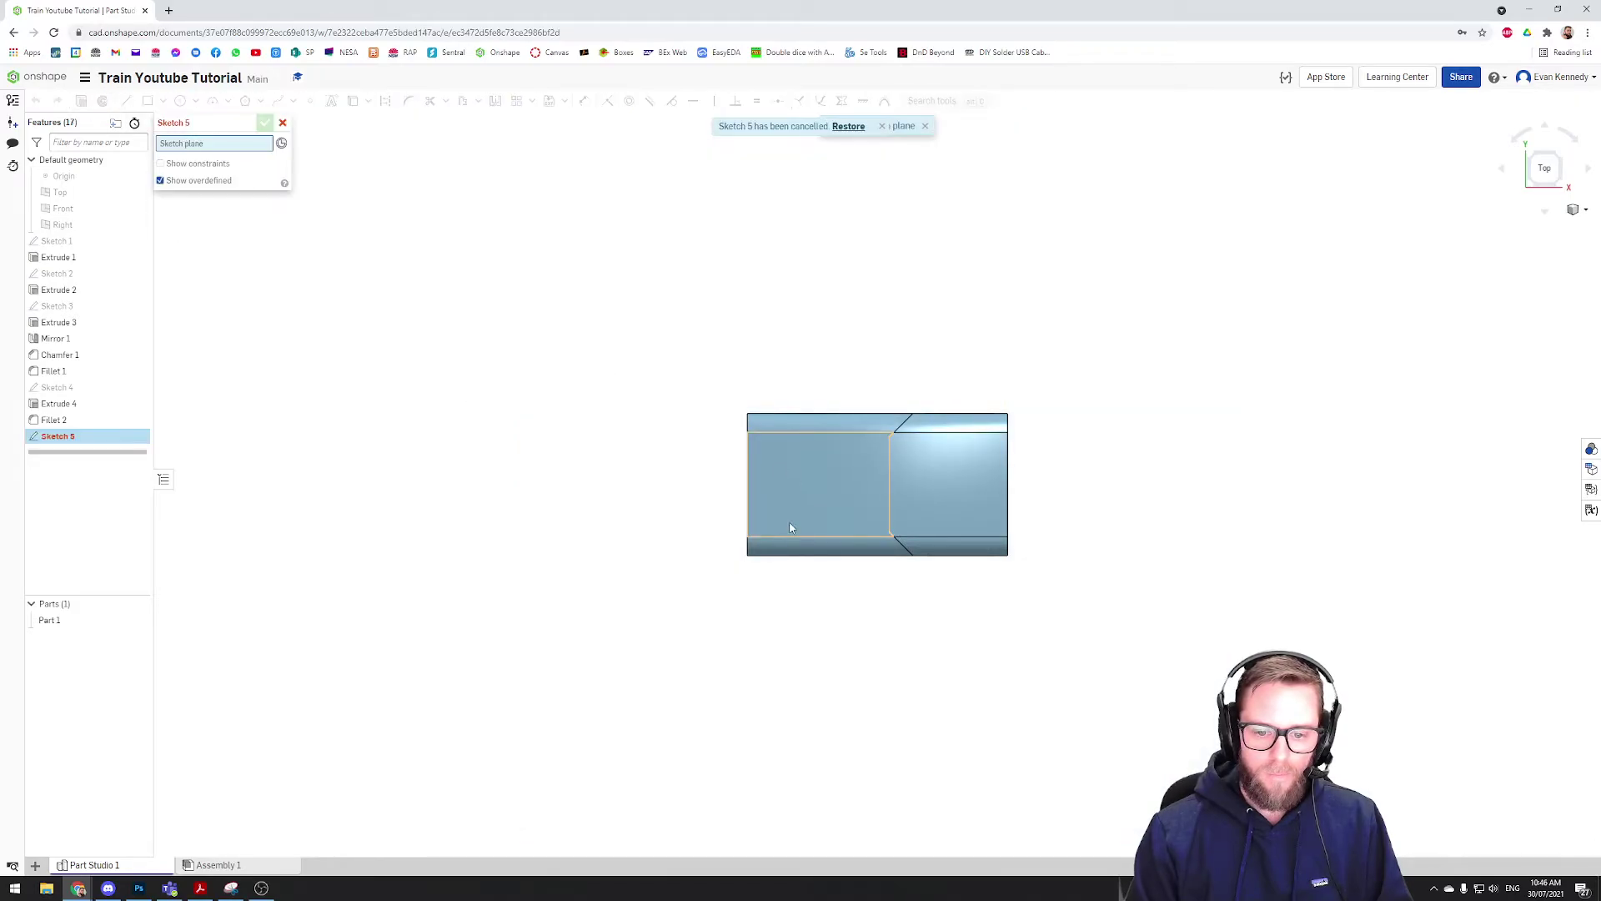
left_click(793, 501)
left_click(138, 225)
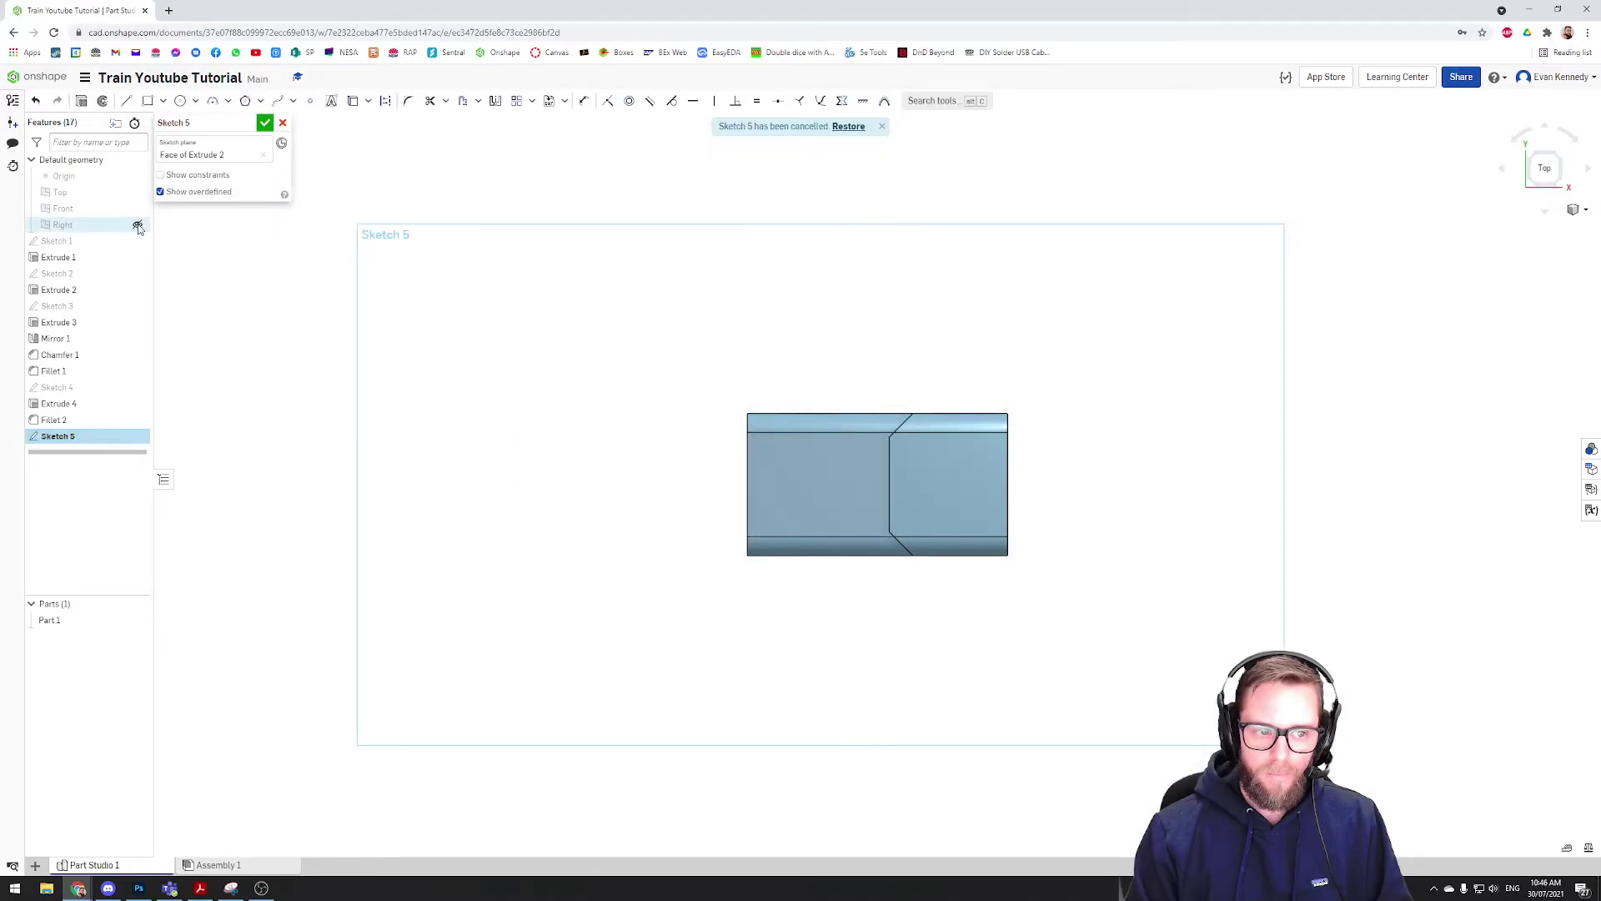
left_click(138, 209)
left_click(138, 192)
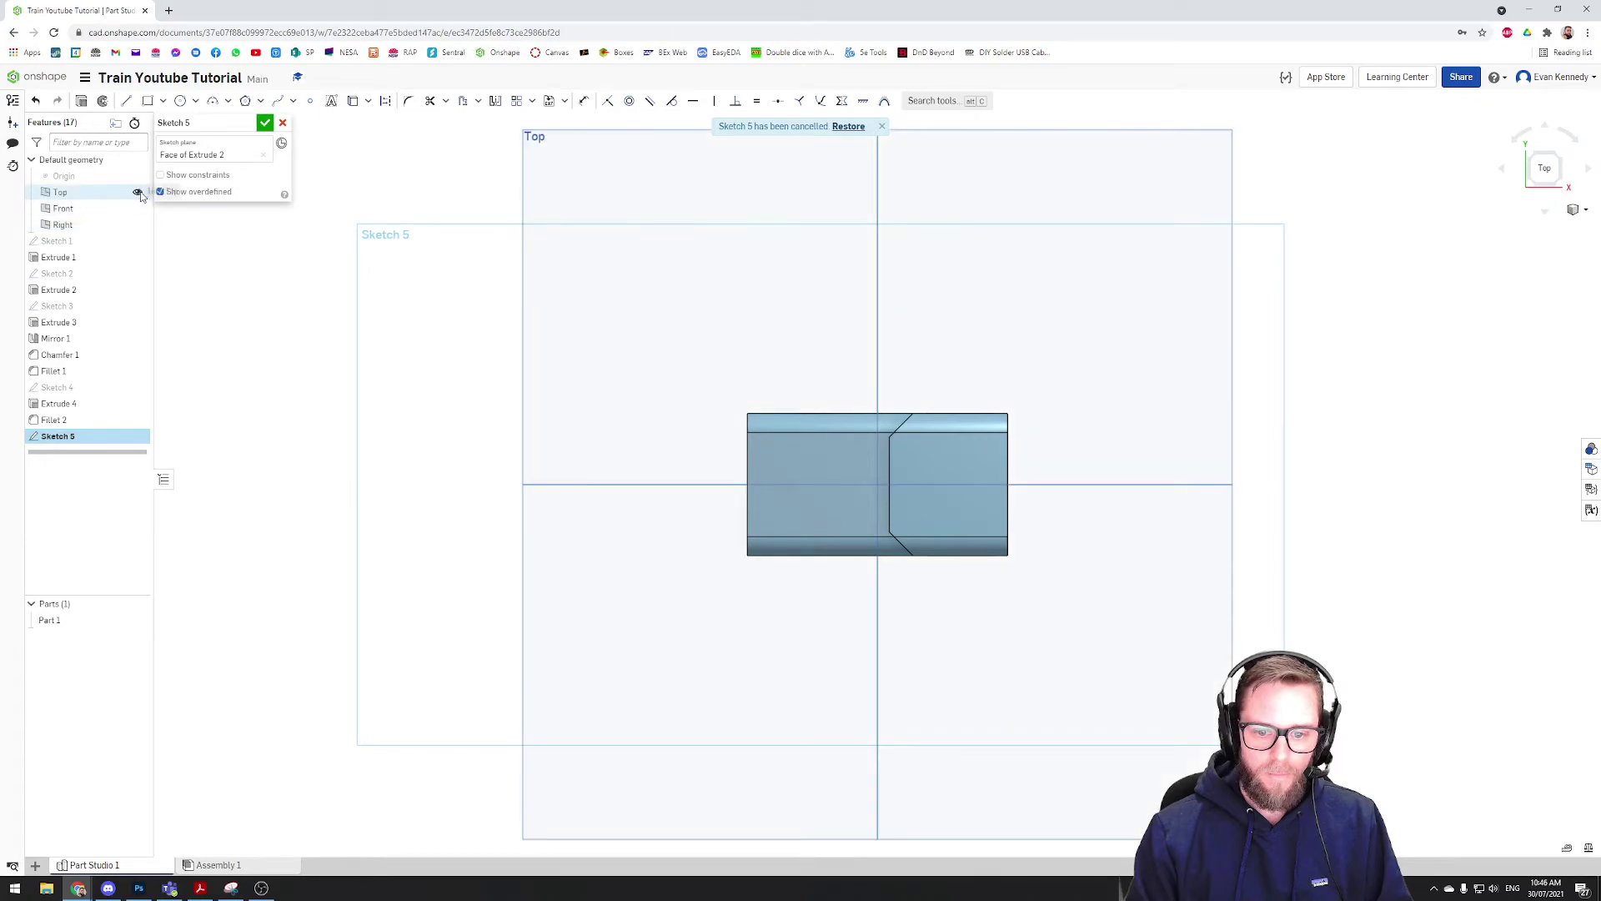
left_click(180, 100)
key("Escape")
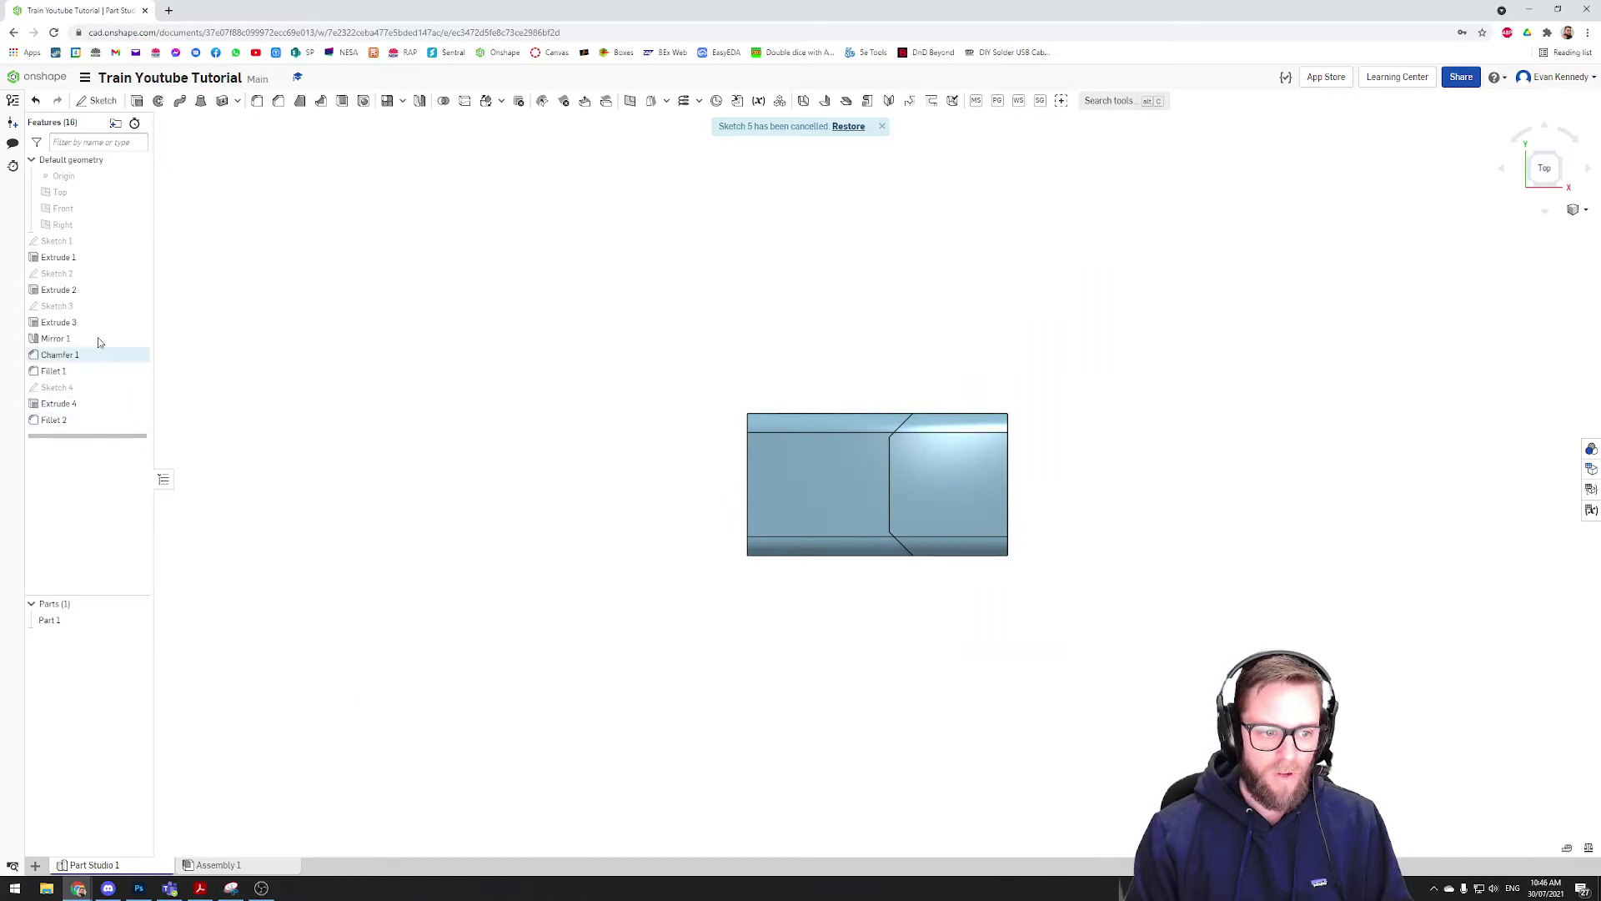
- Show the origin and the Top, Front and Right default planes
left_click(138, 191)
left_click(137, 176)
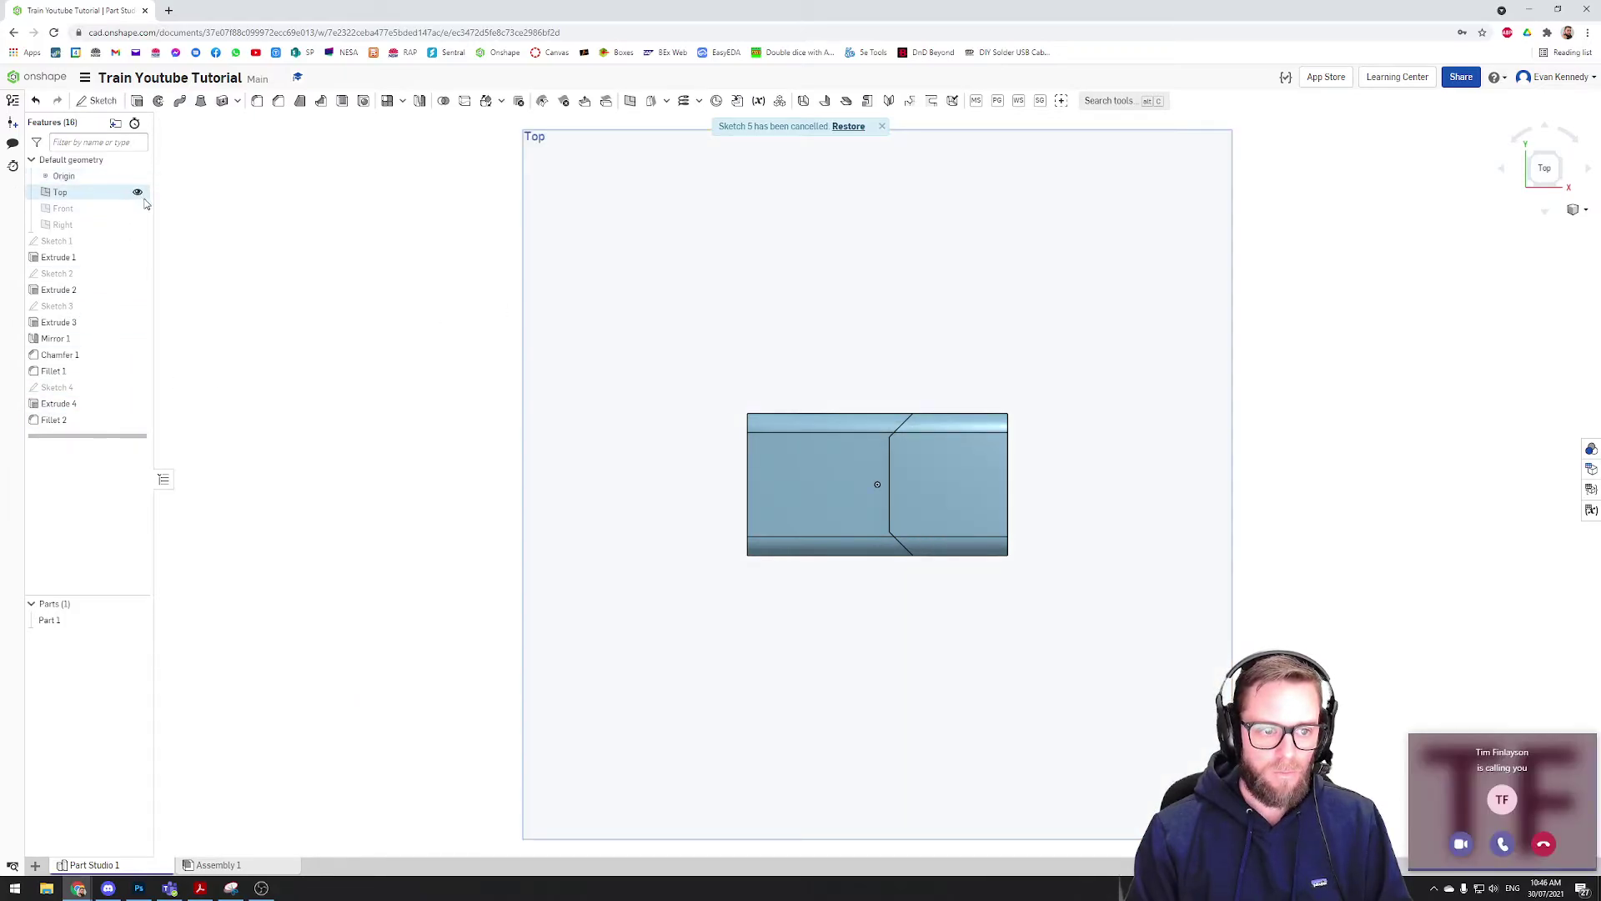
left_click(138, 209)
left_click(138, 224)
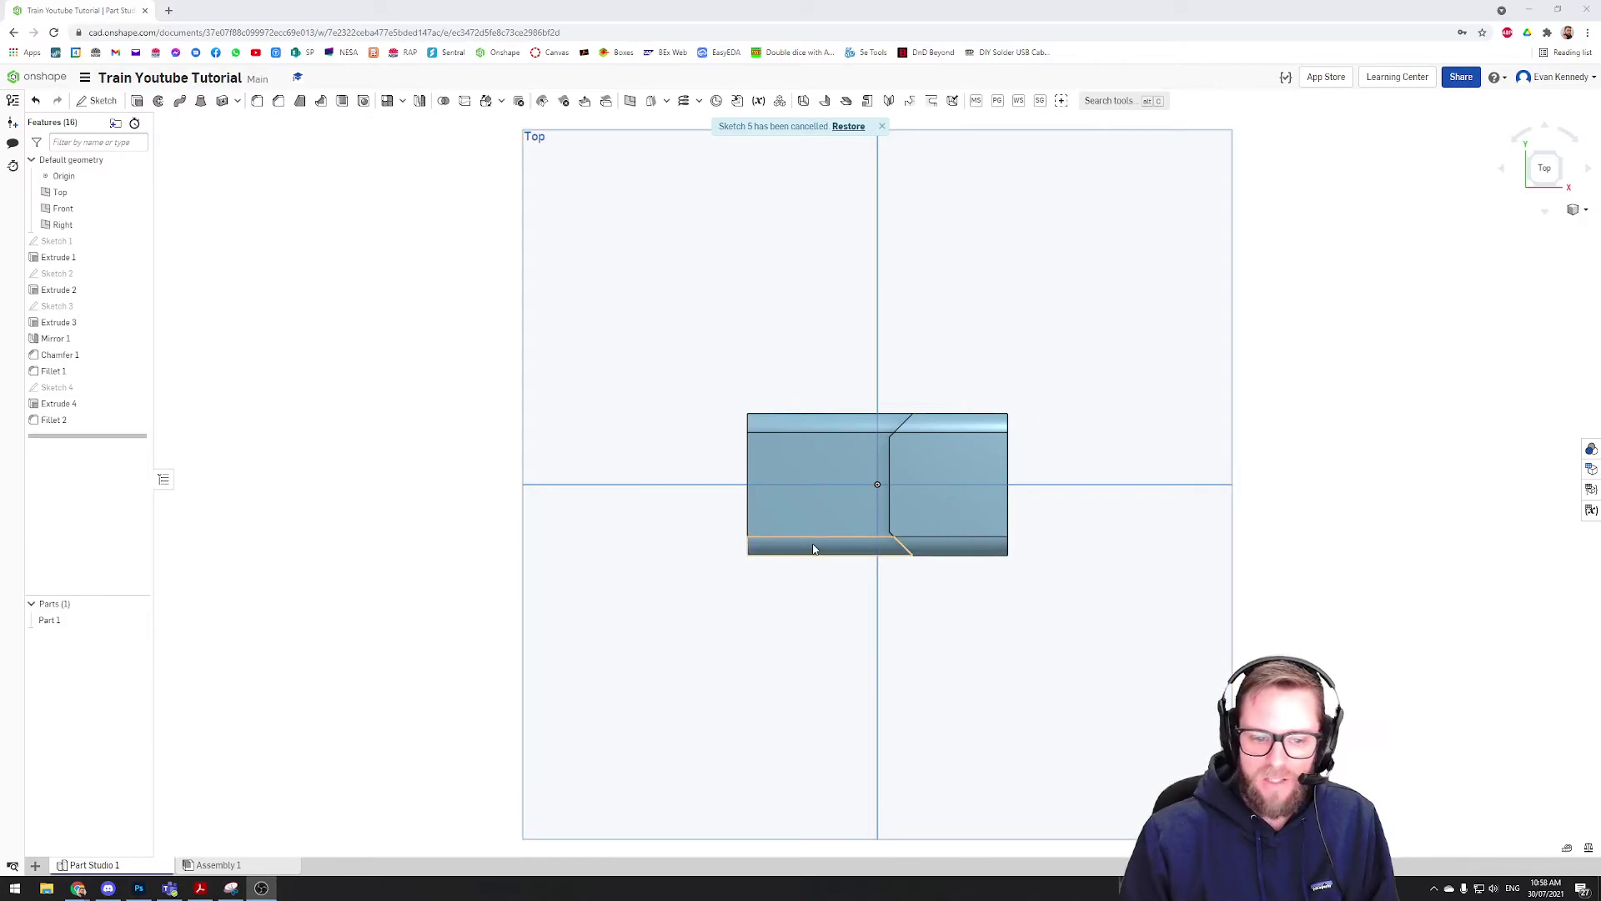
- Sketch a circle about 10 mm in diameter on the hood's top face, centred on the Front plane near the hood's front end
left_click(98, 100)
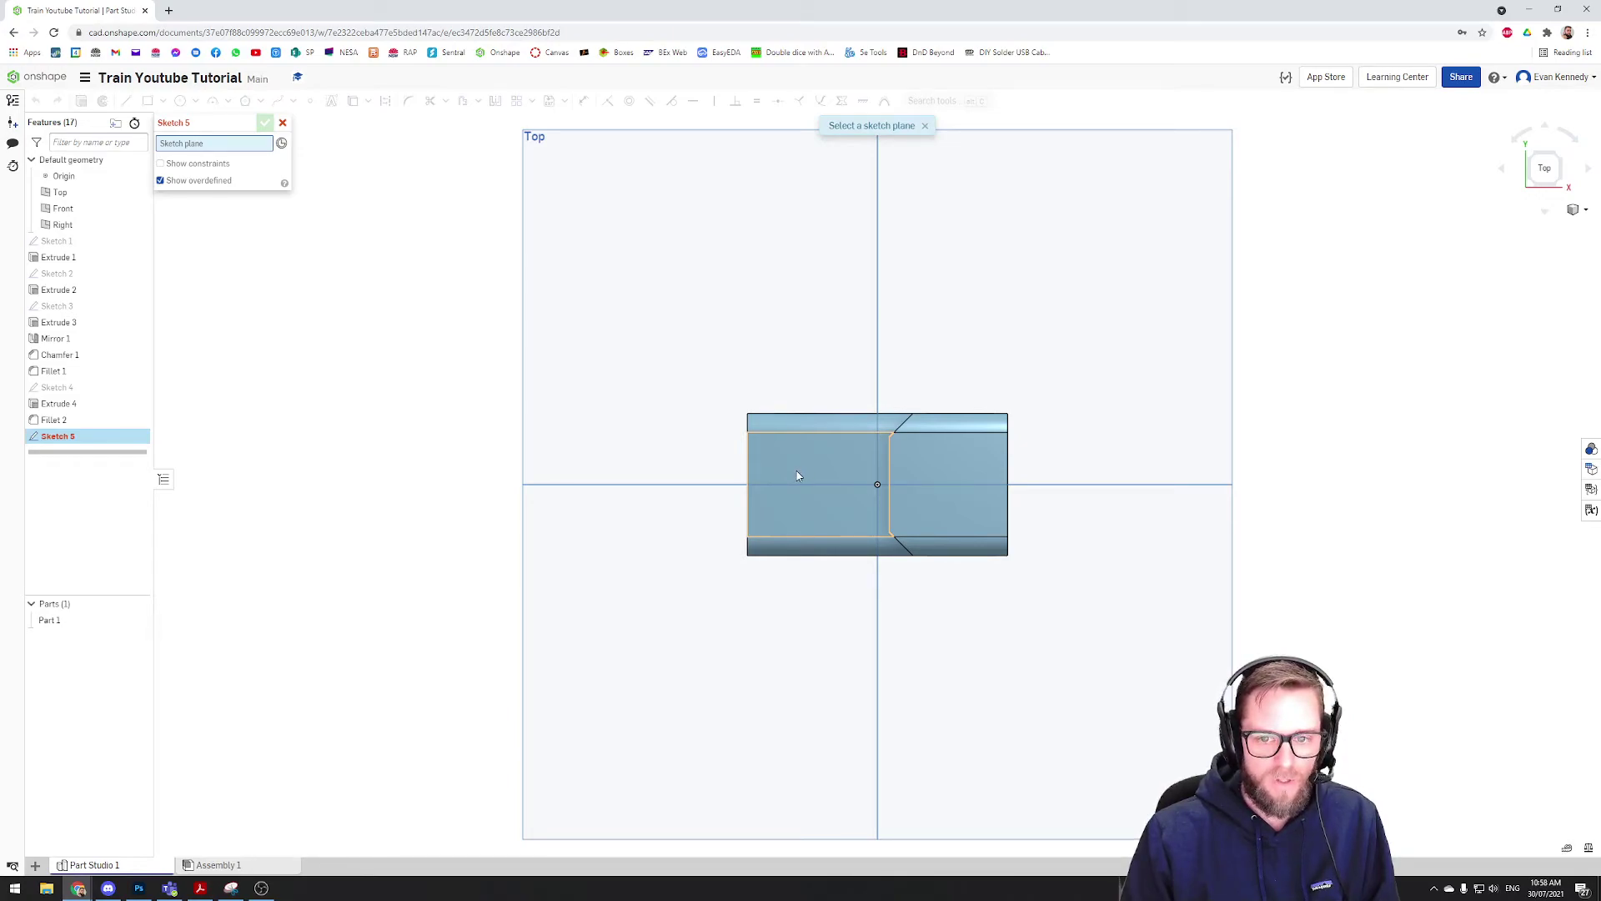
left_click_drag(861, 125, 915, 125)
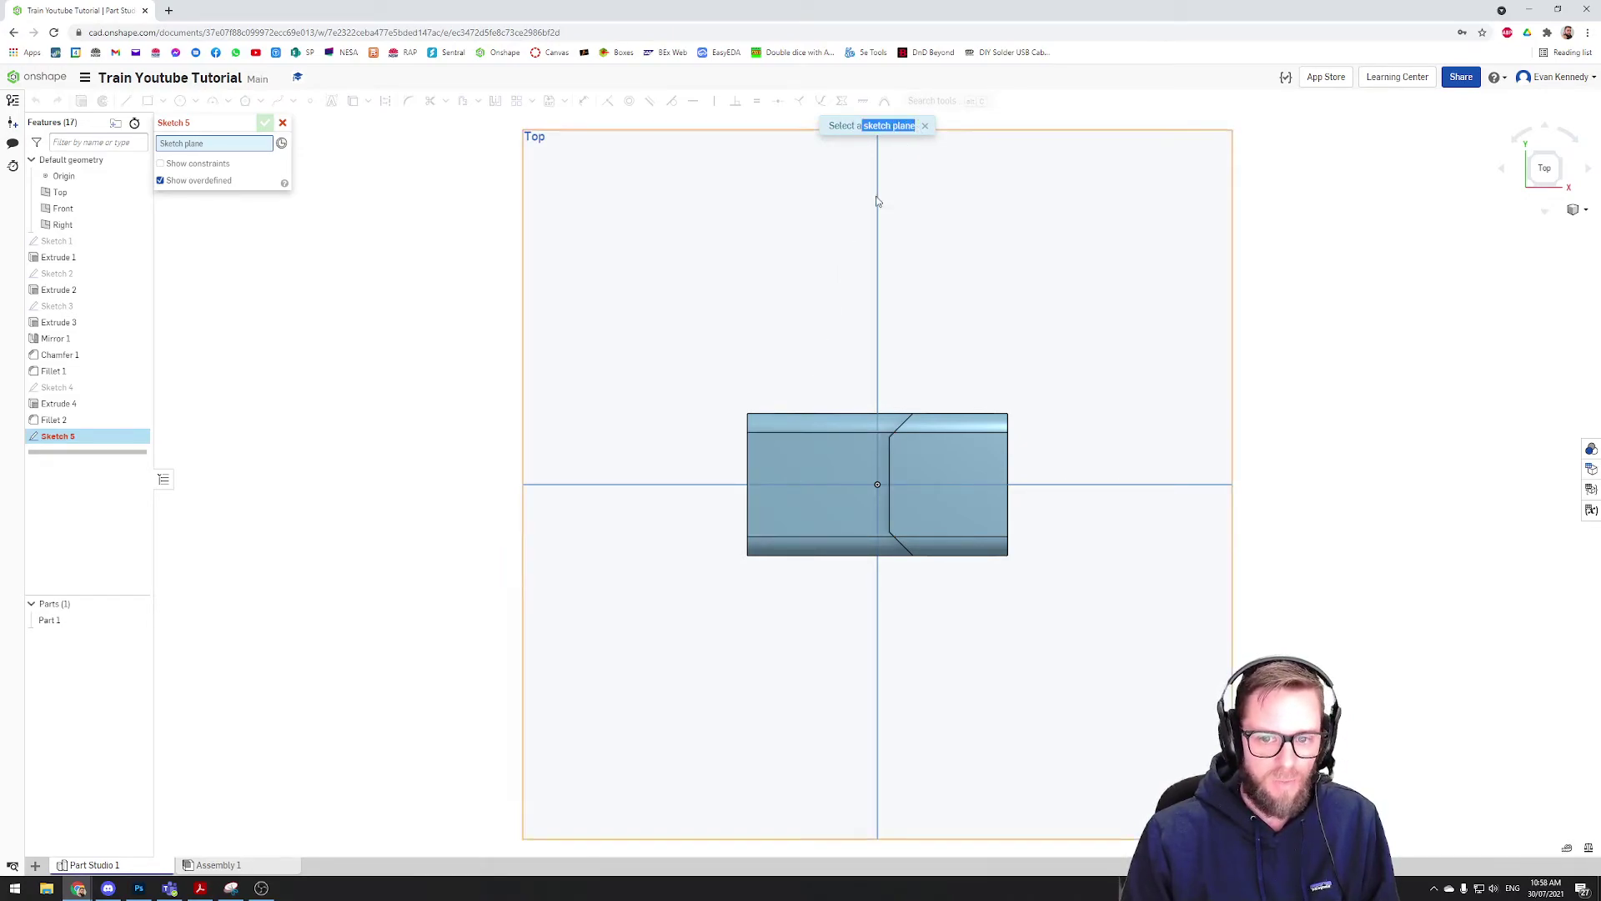
left_click(796, 465)
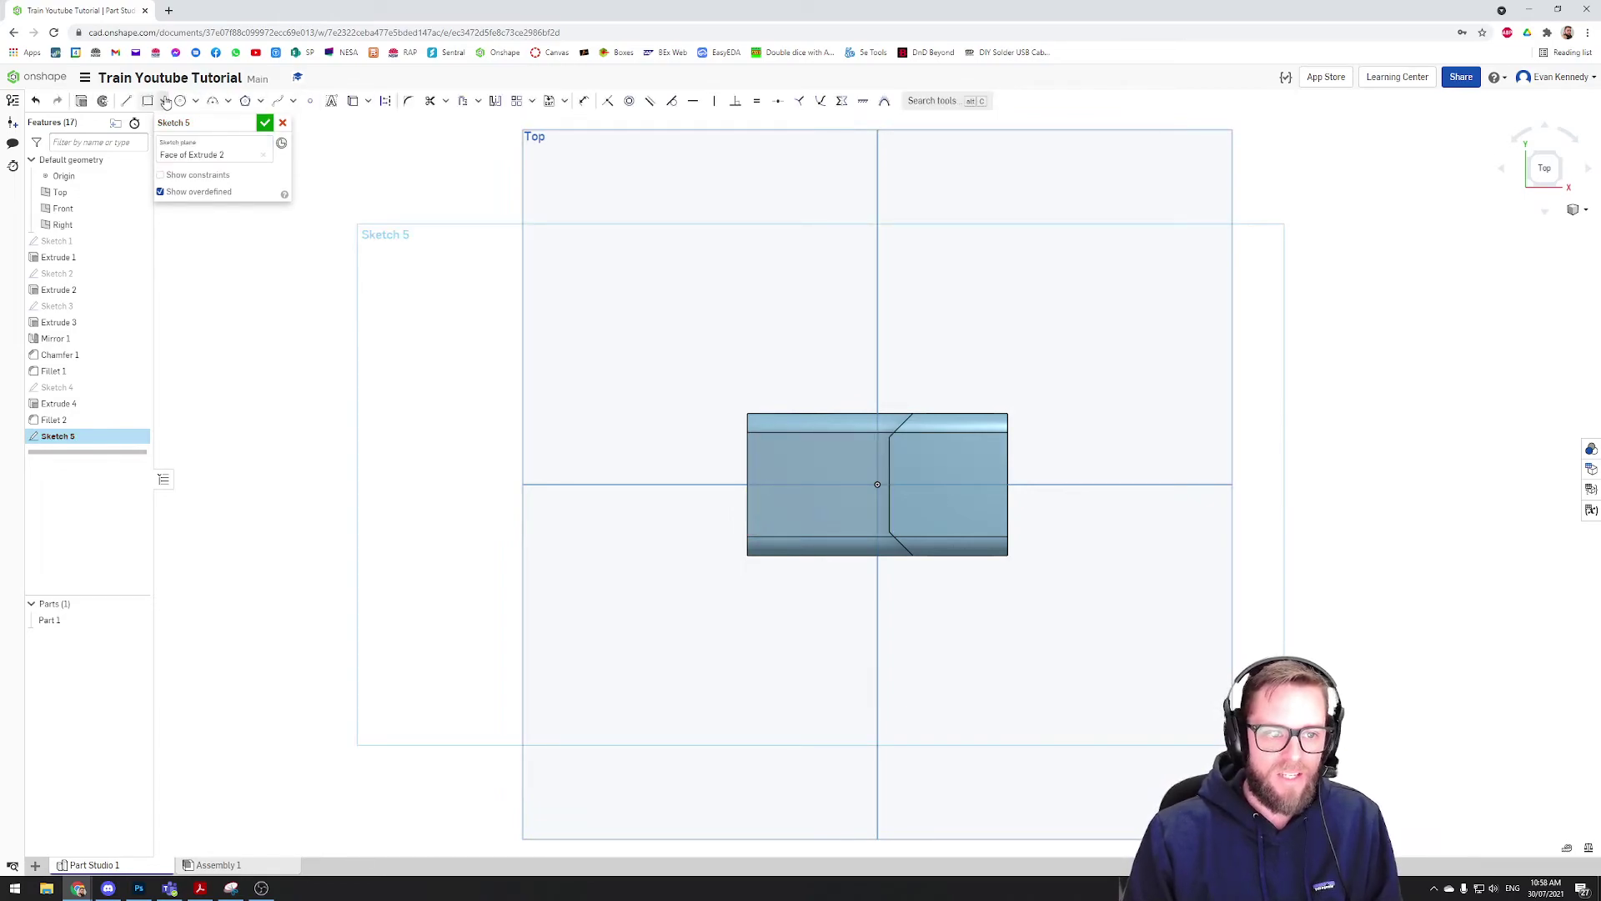
left_click(806, 498)
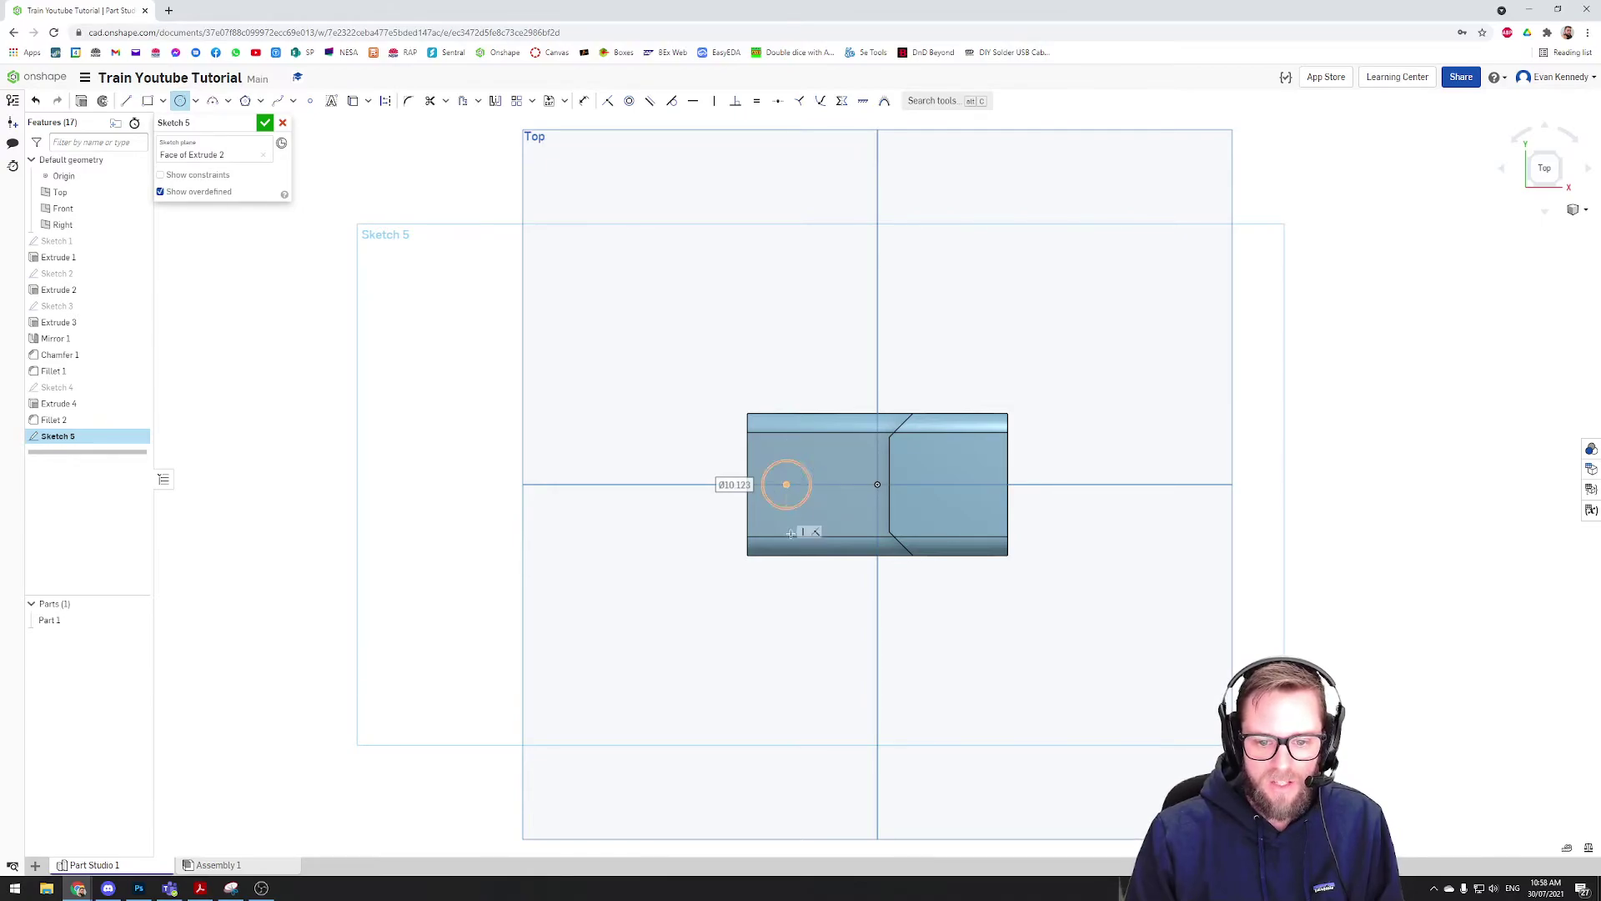
key("shift+7")
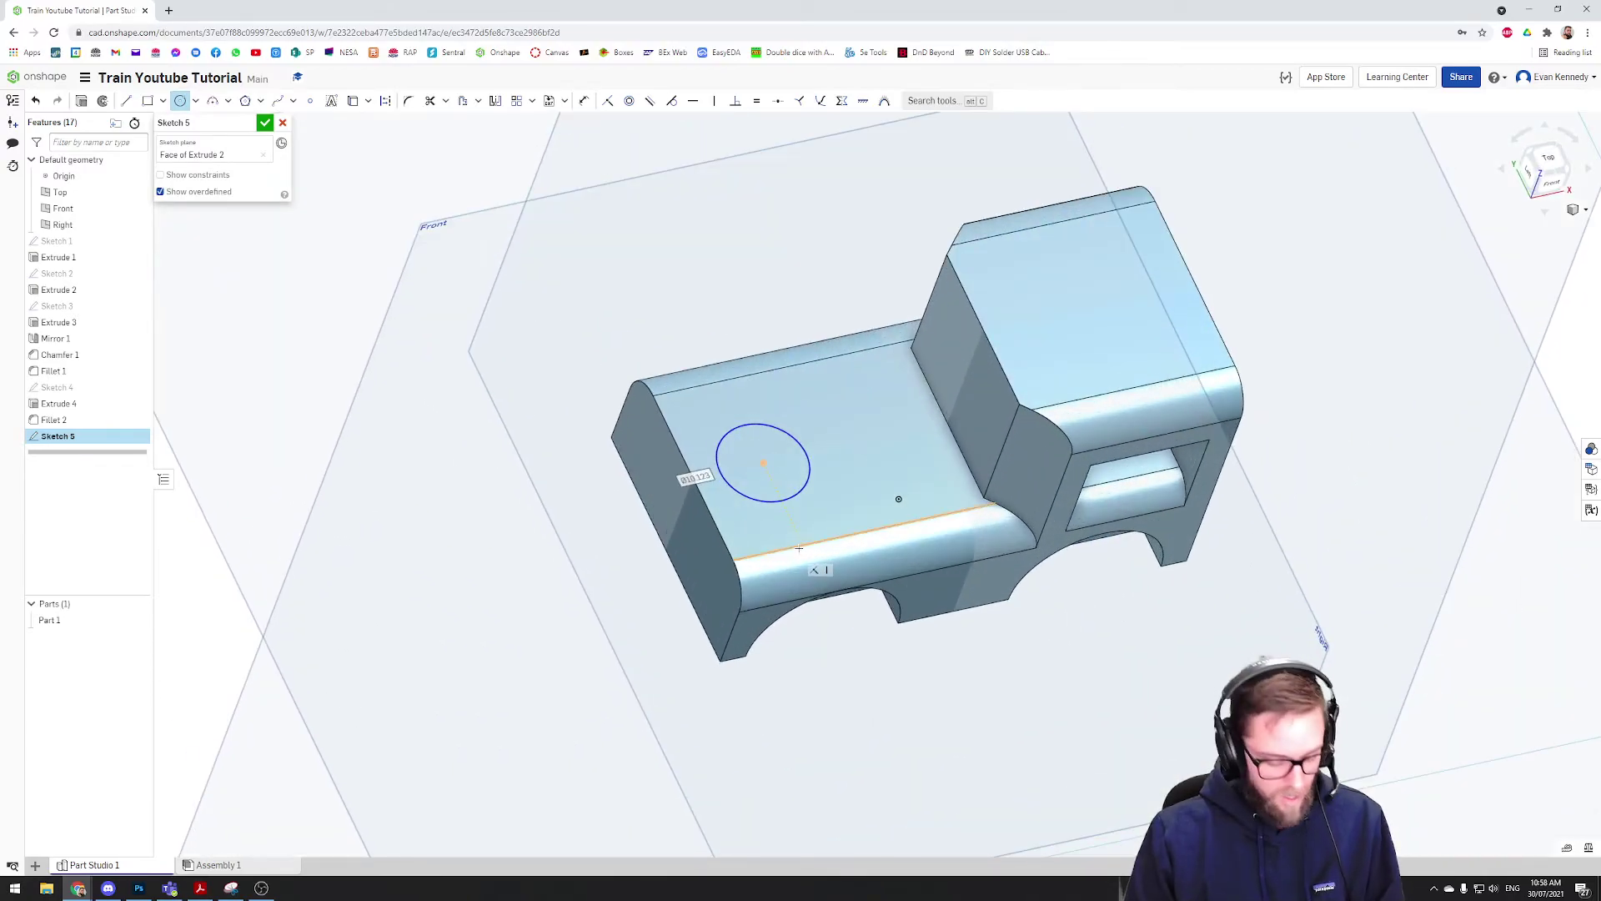
key("u")
left_click(780, 504)
left_click(921, 464)
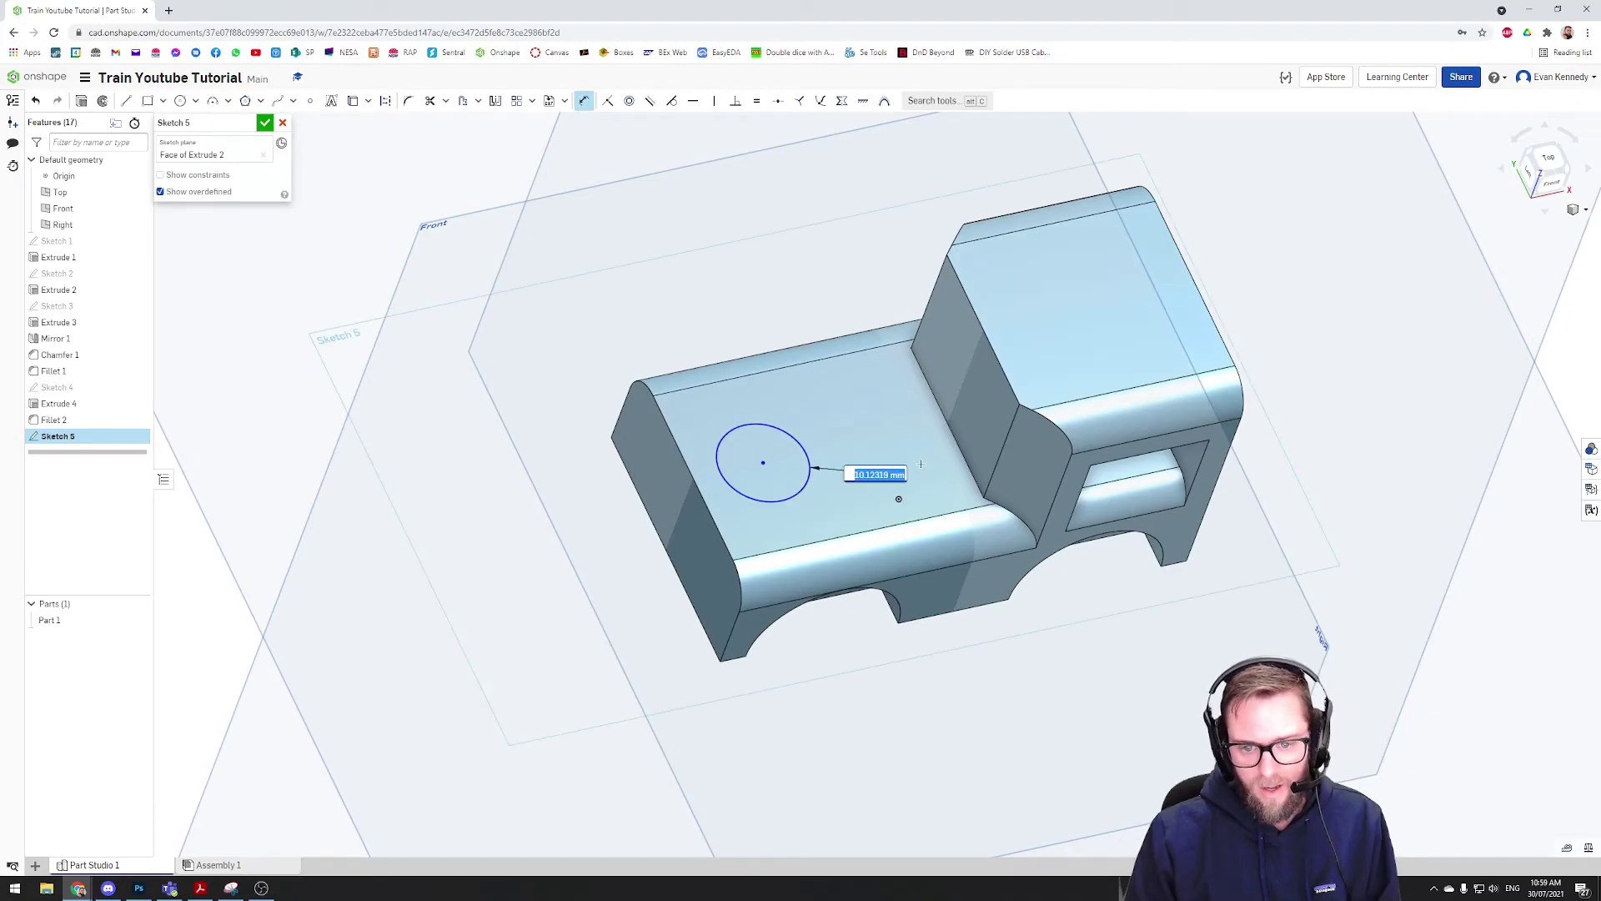
key("Escape")
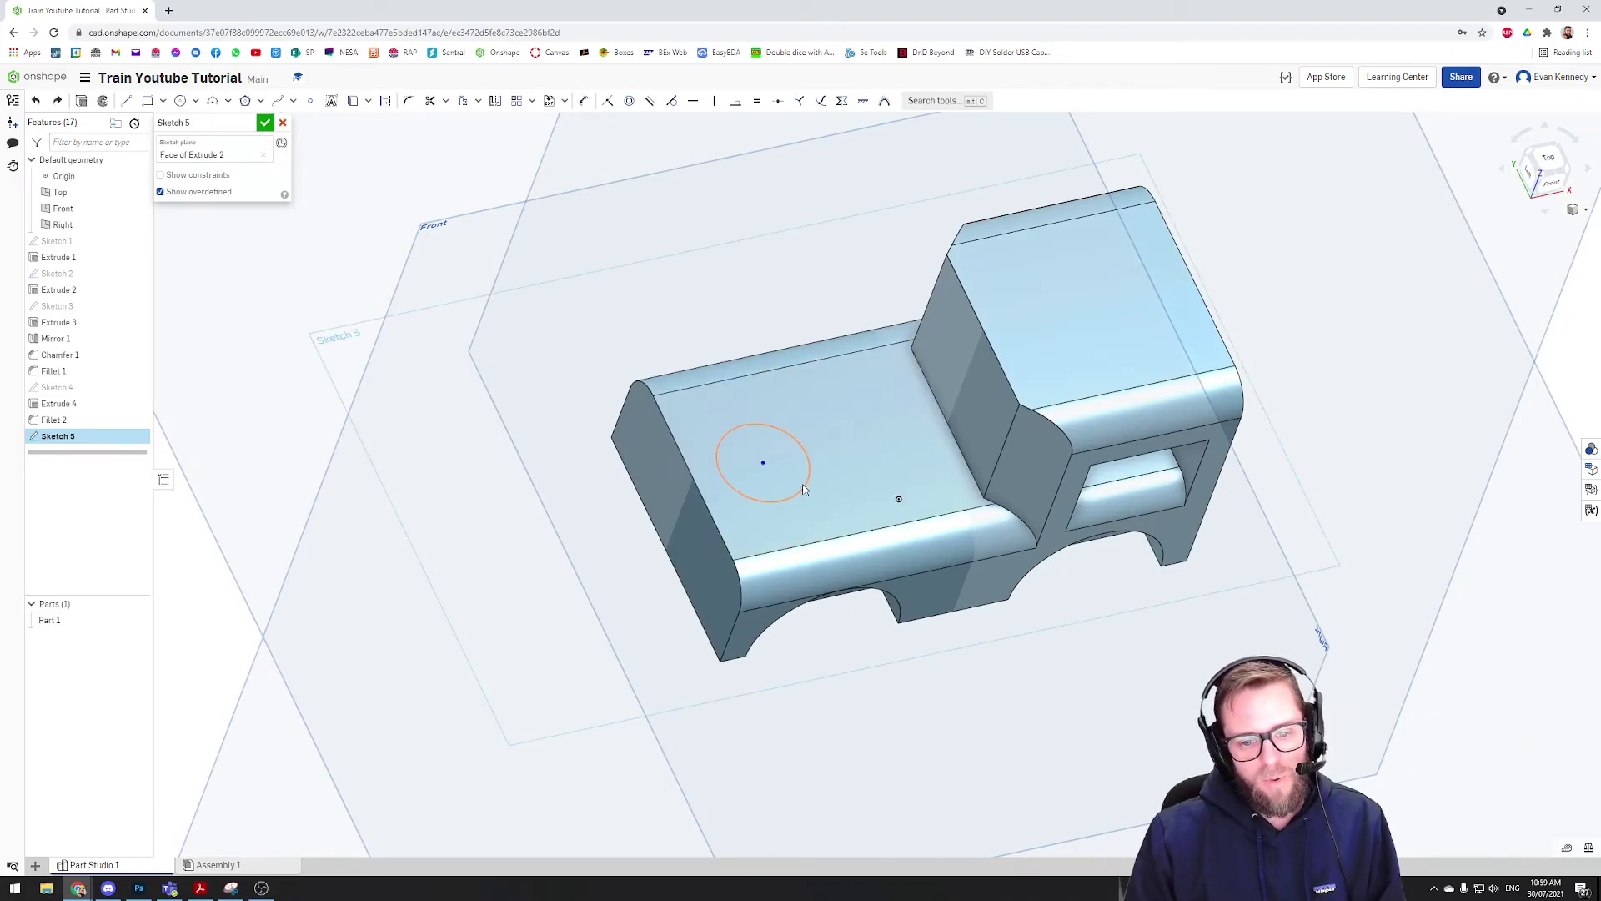
- Enlarge the circle on the hood to about 13 mm in diameter and dimension its diameter at 10 mm
left_click_drag(799, 486, 824, 510)
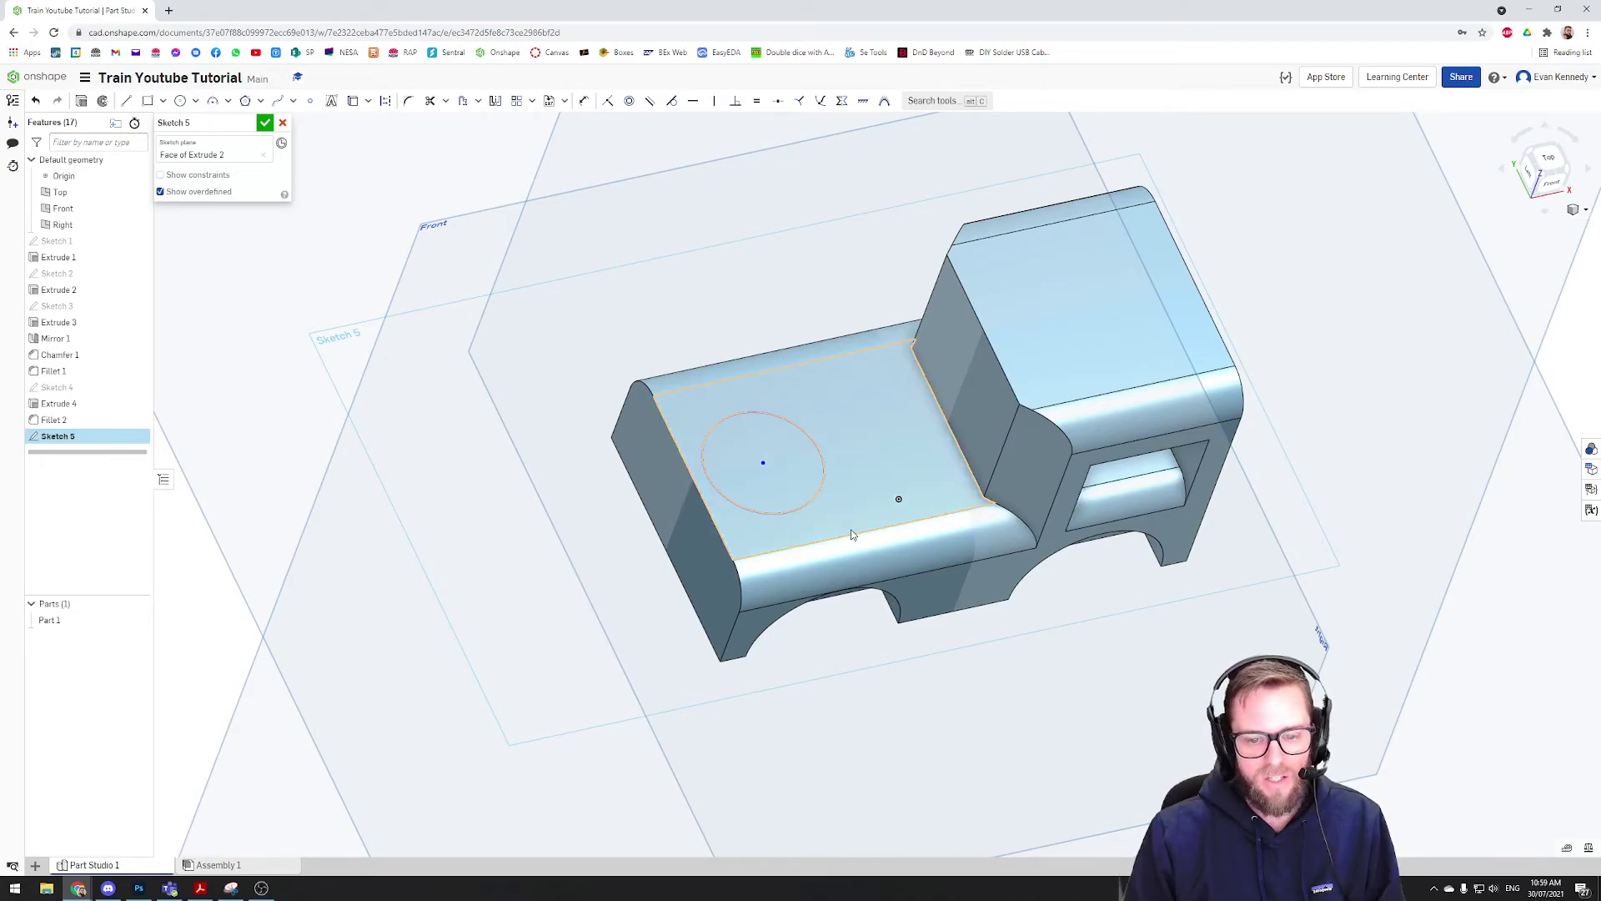
key("d")
left_click(810, 496)
left_click(905, 441)
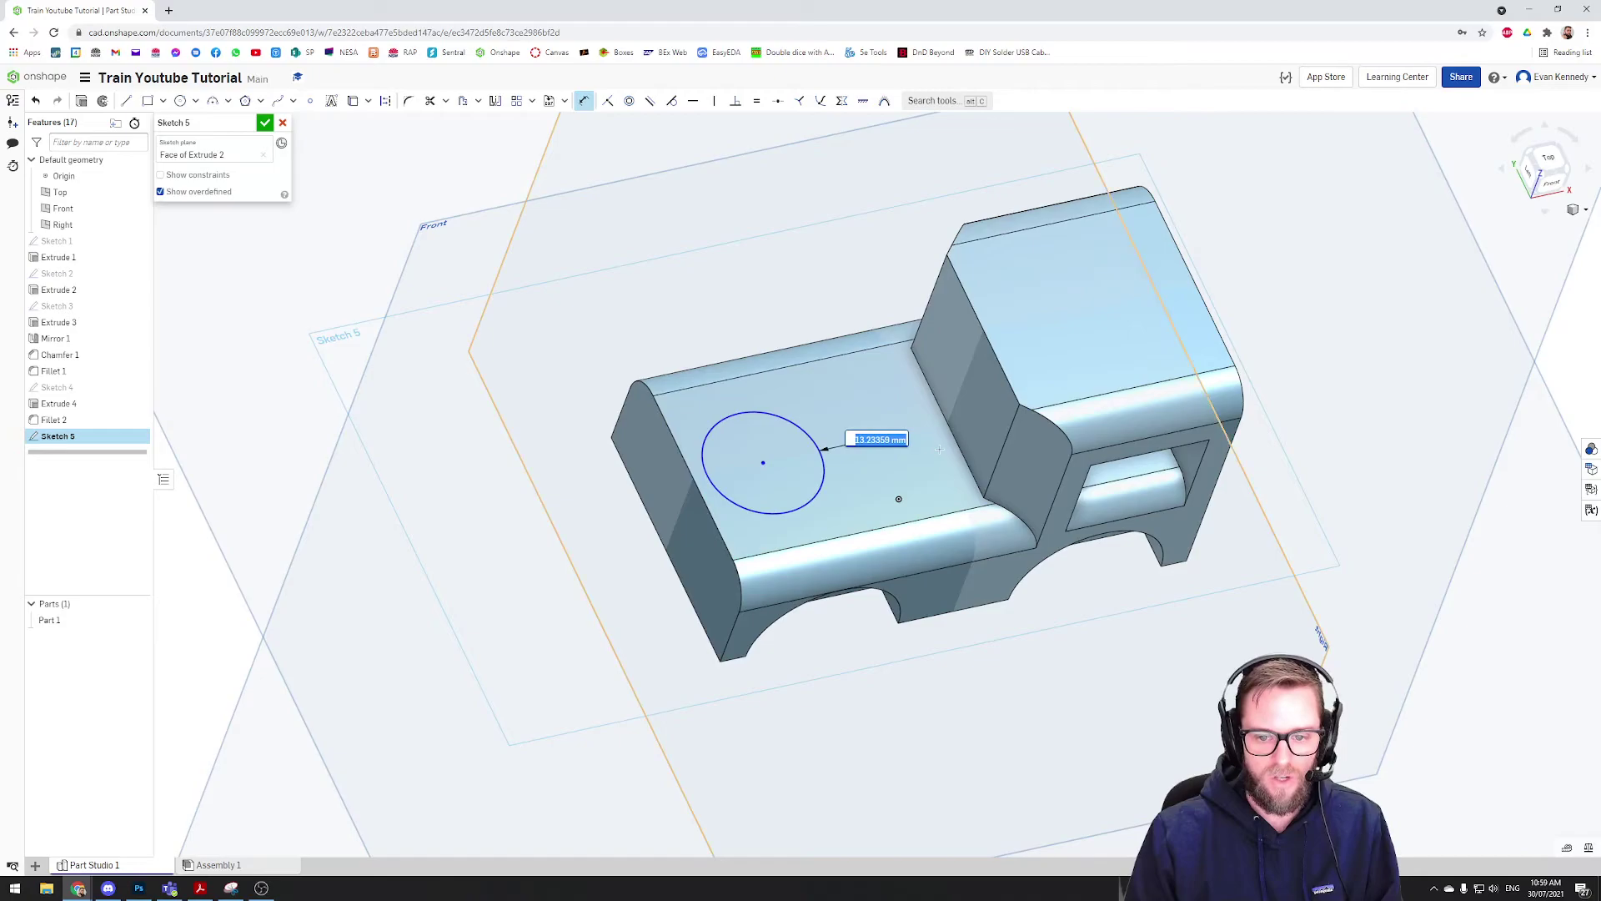
type("10")
key("Return")
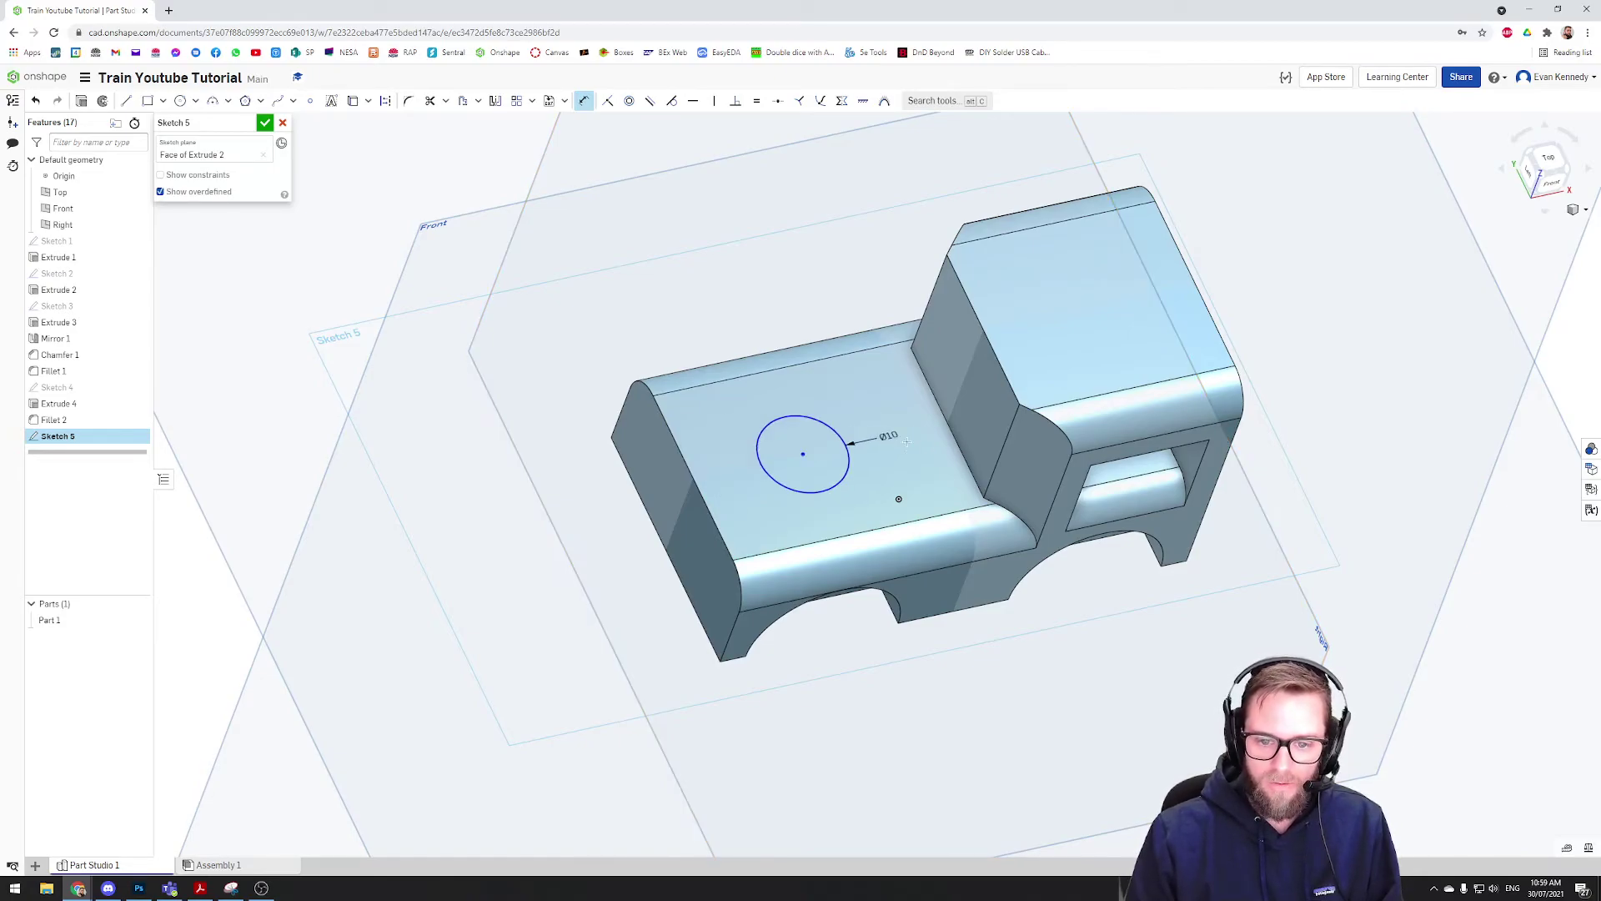
- Set the diameter of the hood circle to 8 mm
double_click(887, 436)
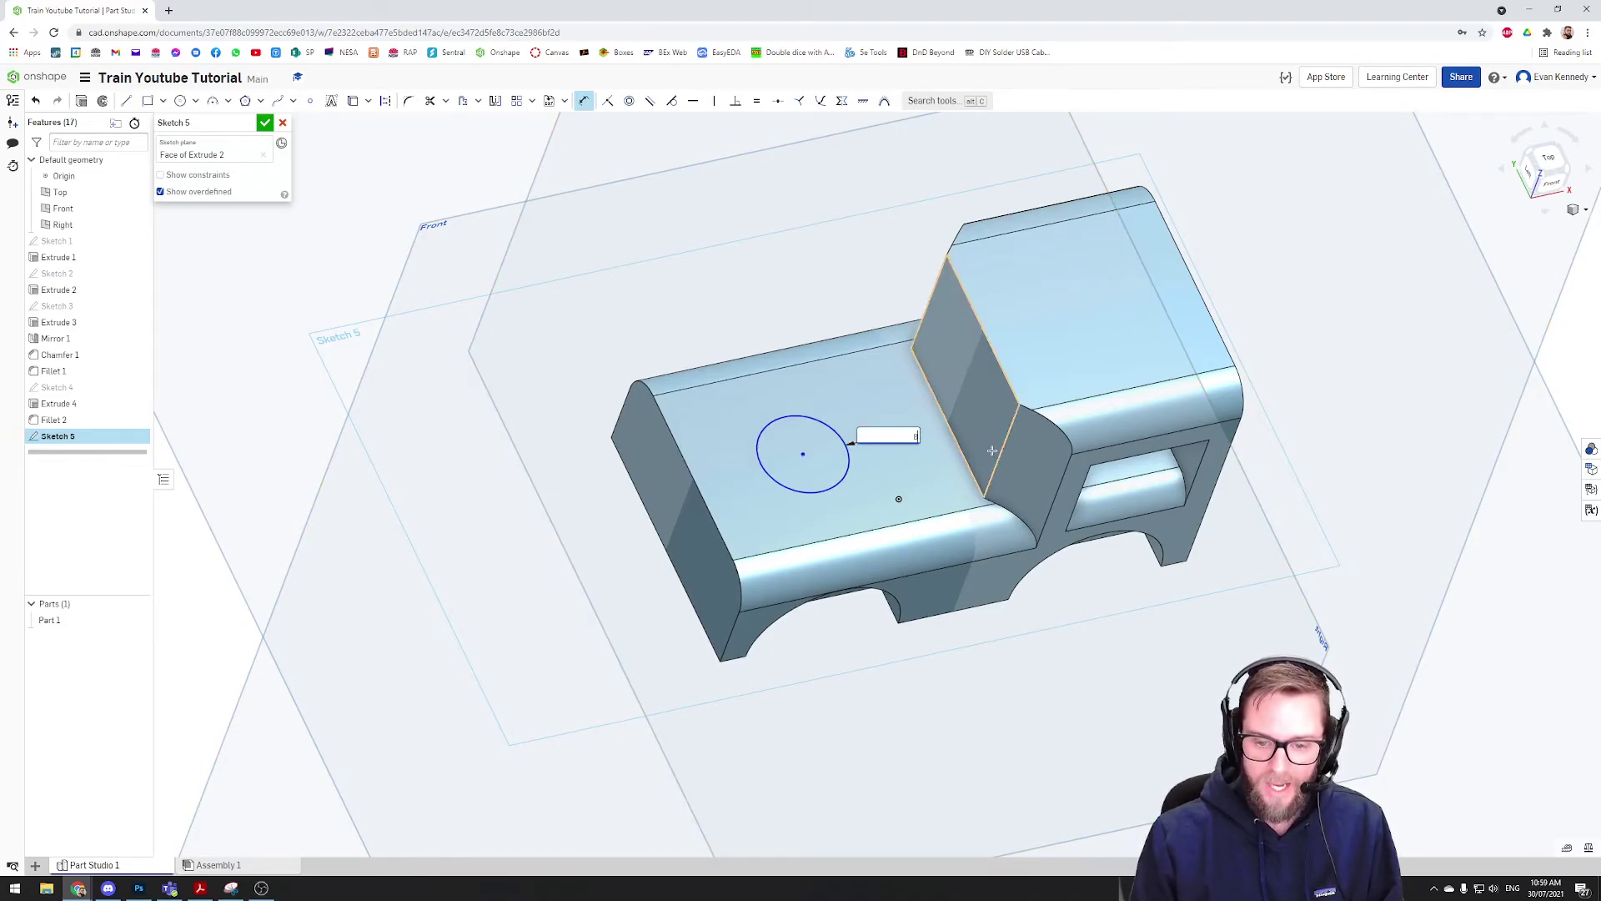
type("8")
key("Return")
- Dimension the circle's centre 15 mm from the edge where the hood meets the cab's front wall
left_click(946, 421)
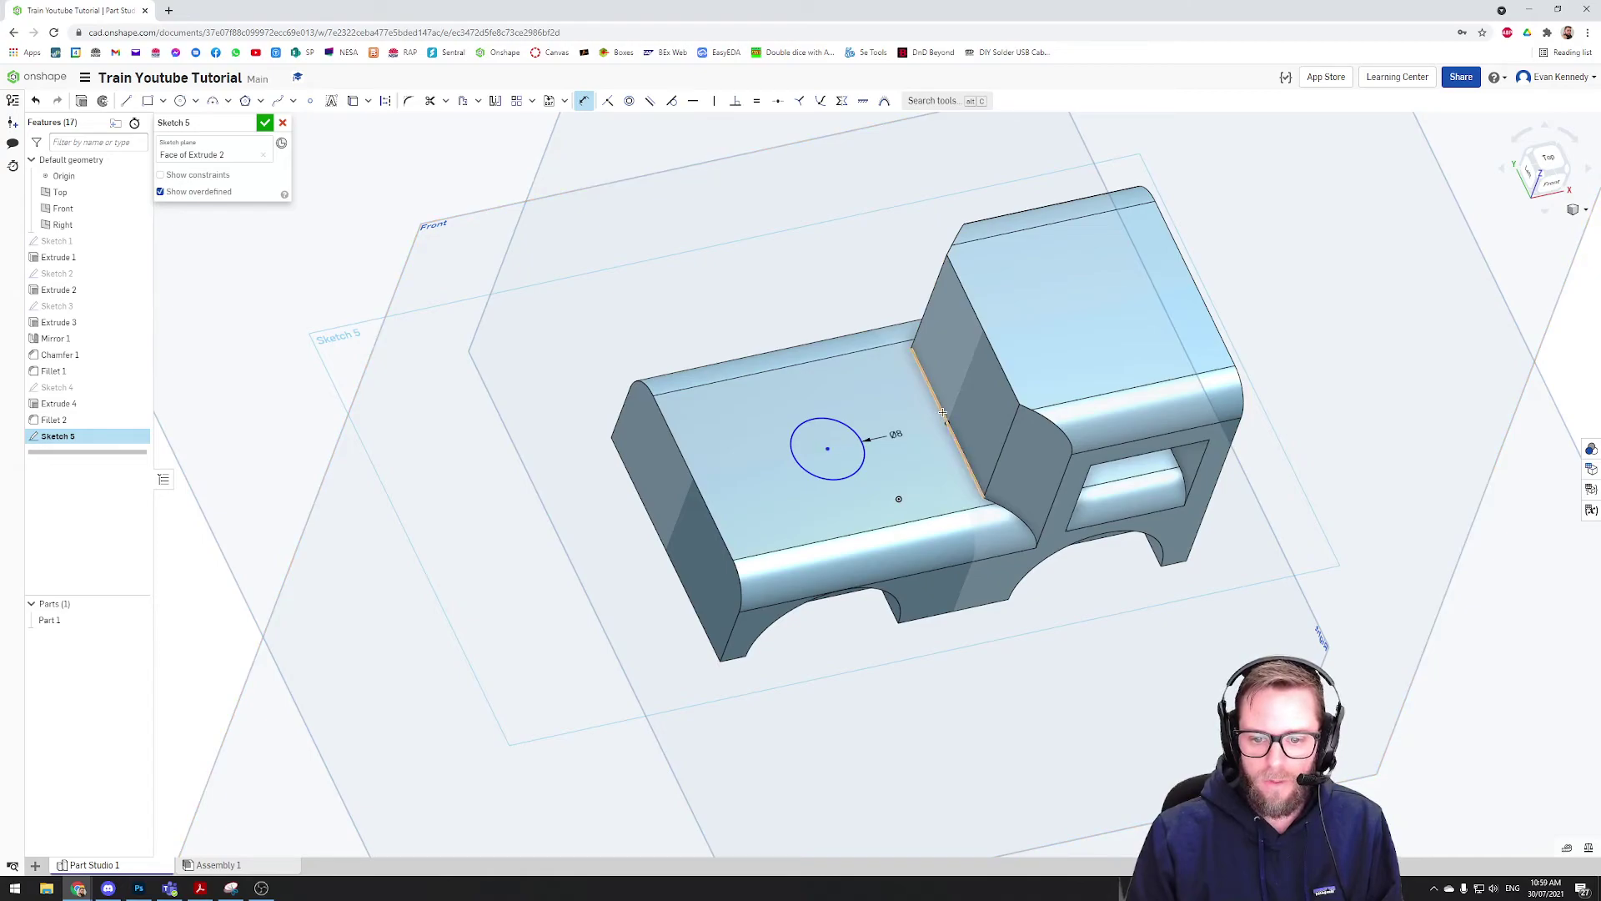
left_click(827, 449)
left_click(875, 379)
type("15")
key("Return")
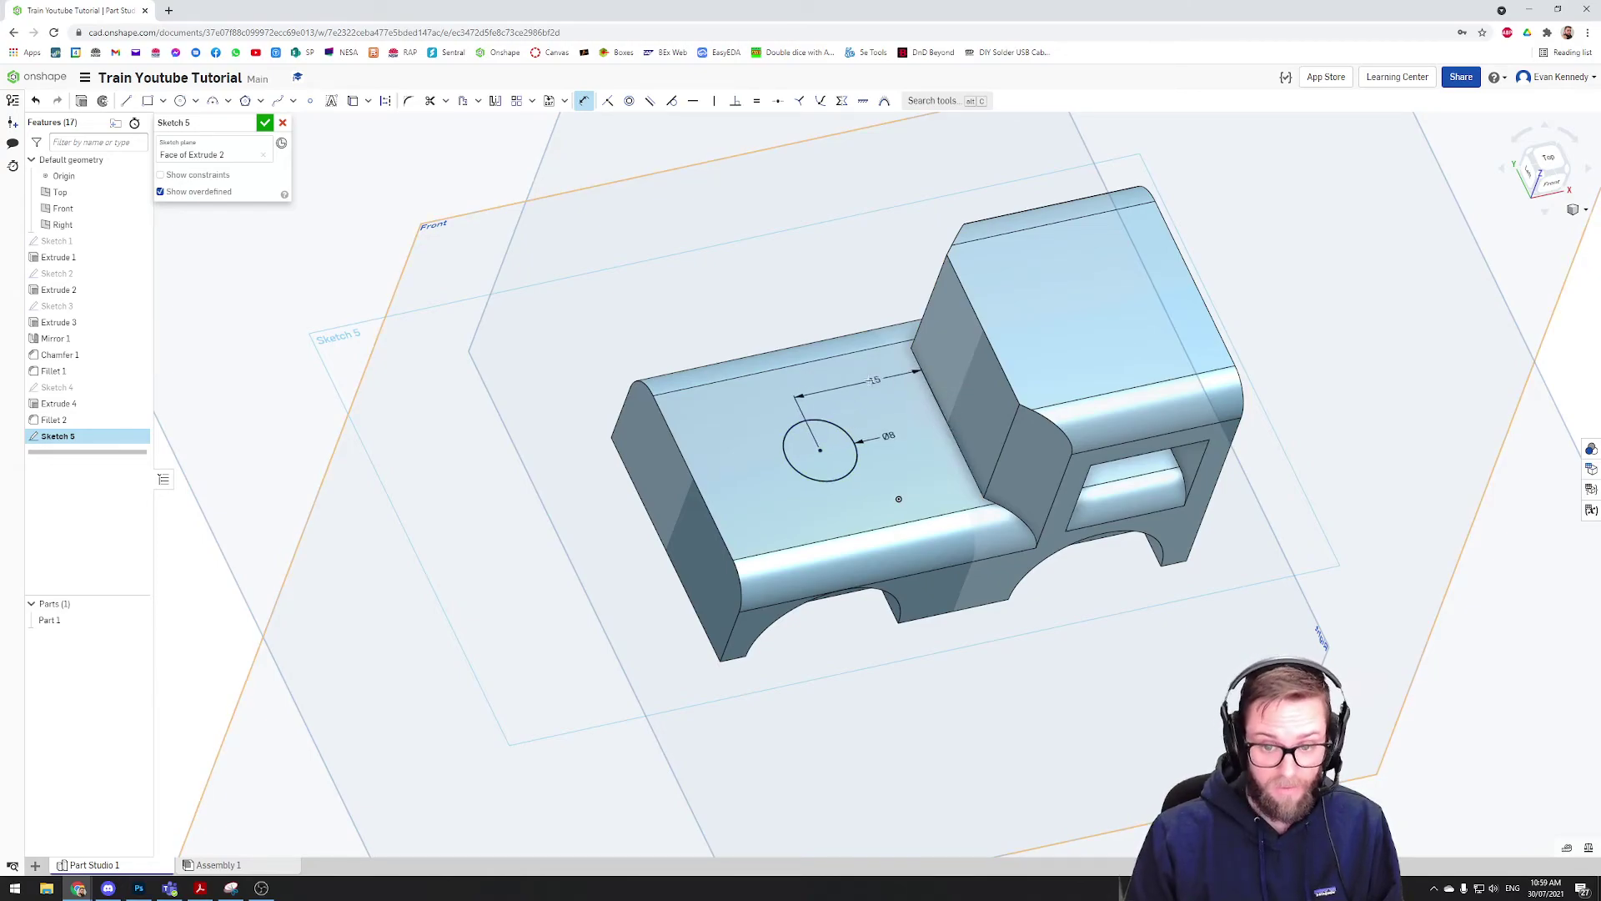
left_click(898, 499)
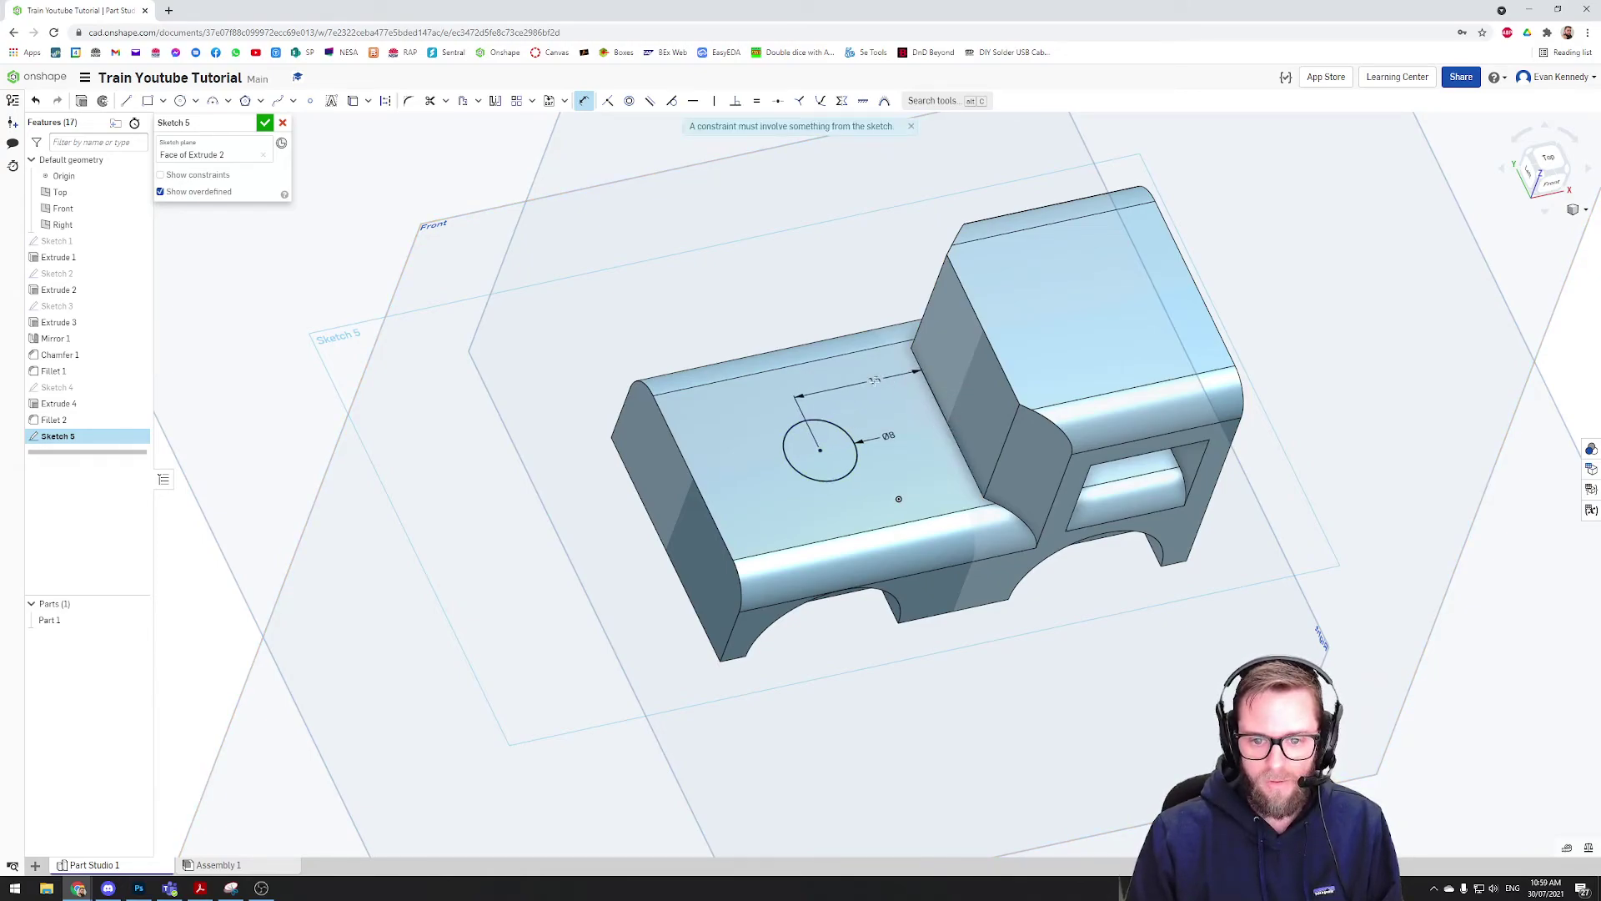
- Set the distance from the circle's centre to the cab edge to 18 mm and accept the sketch
double_click(874, 380)
type("18")
key("Return")
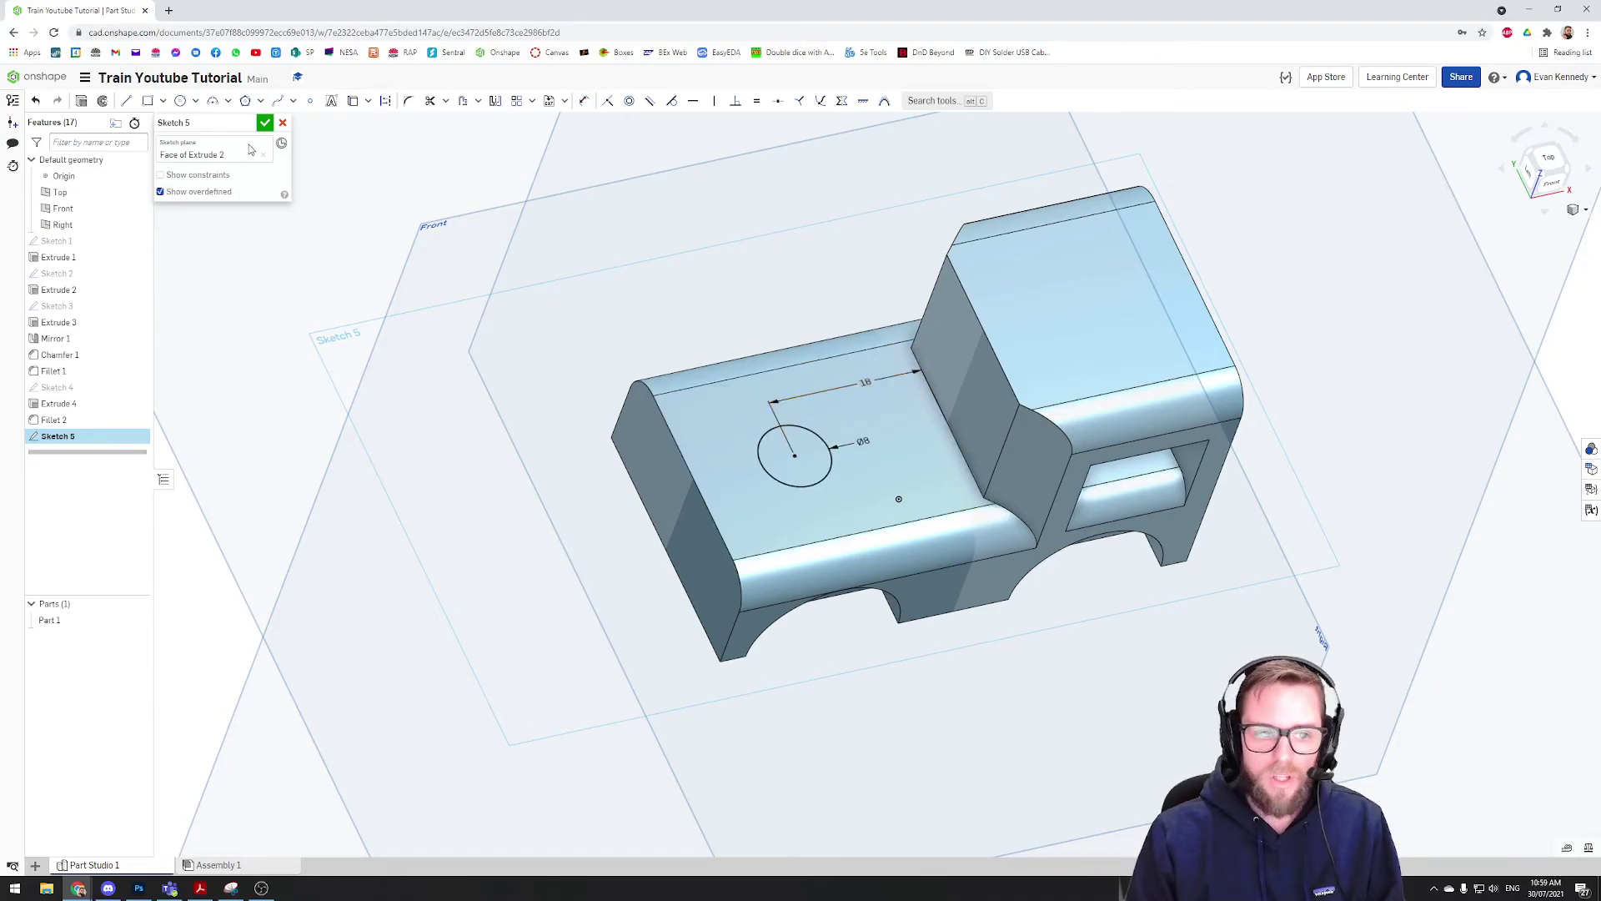
left_click(266, 123)
- Extrude the hood circle upward into a chimney joined to the body, first 12 mm deep, then slightly taller, and accept it
key("shift+e")
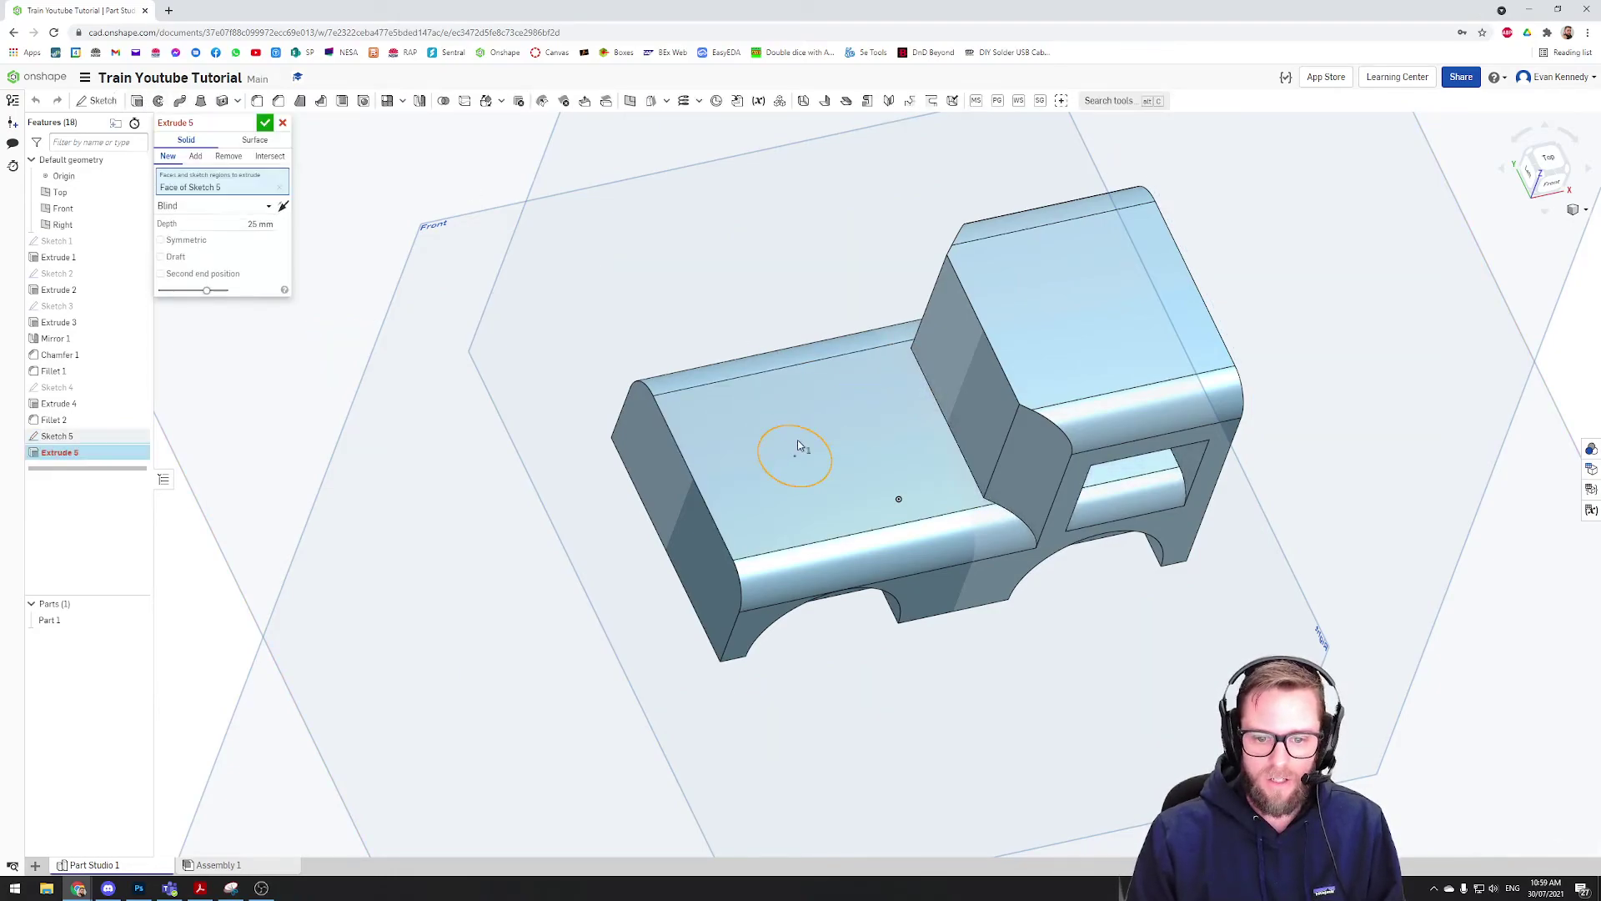
right_click_drag(951, 493, 927, 428)
left_click_drag(785, 267, 442, 296)
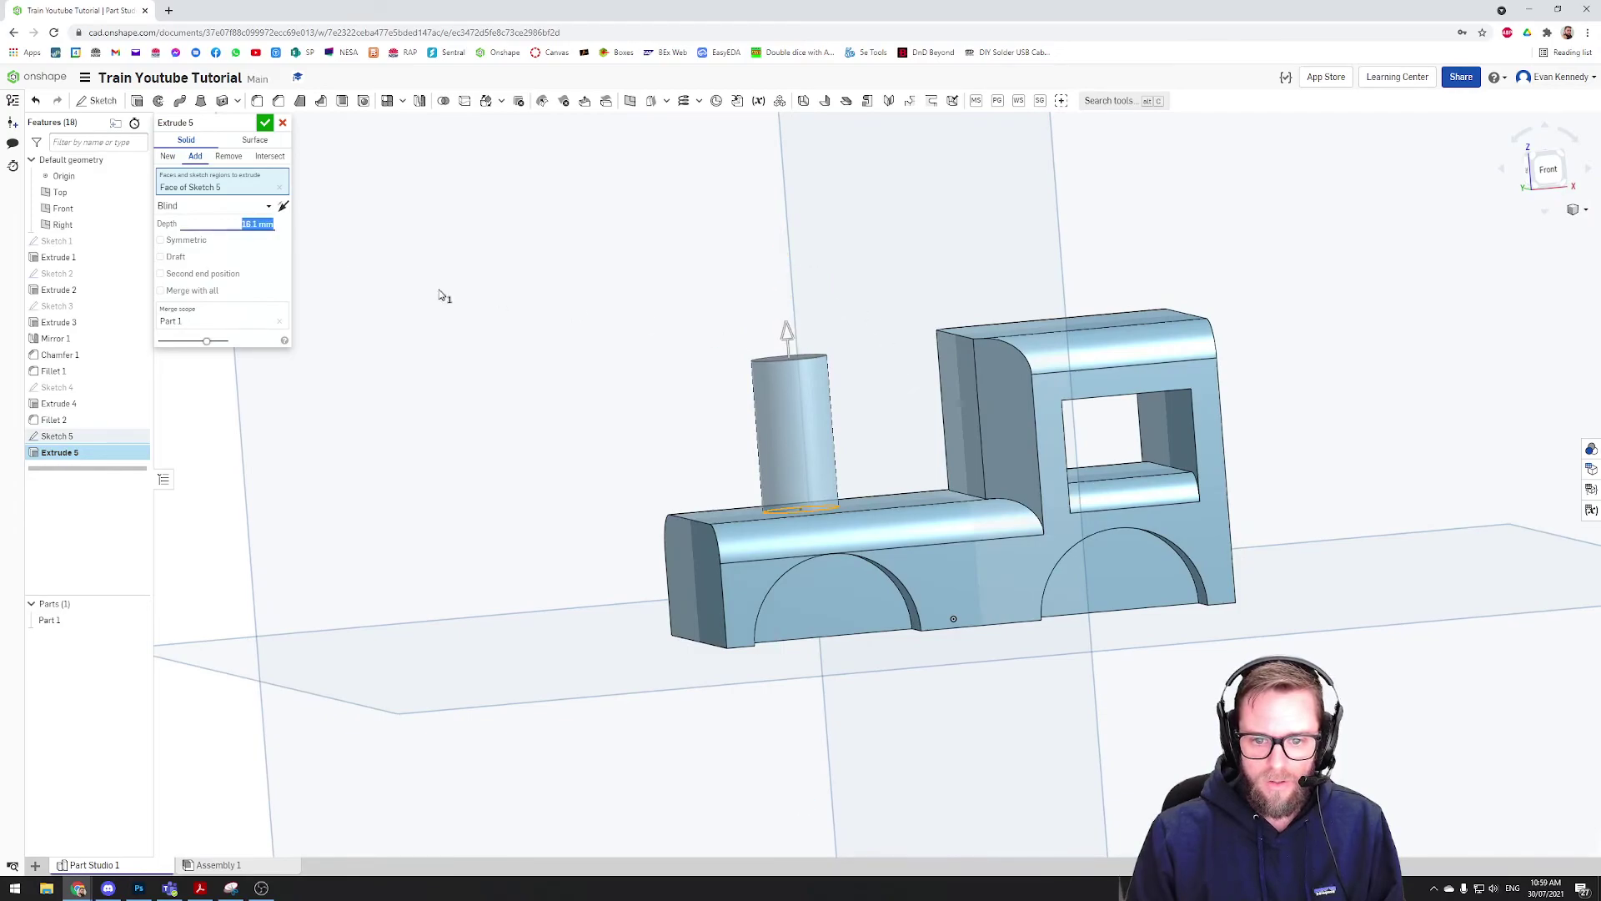
type("12")
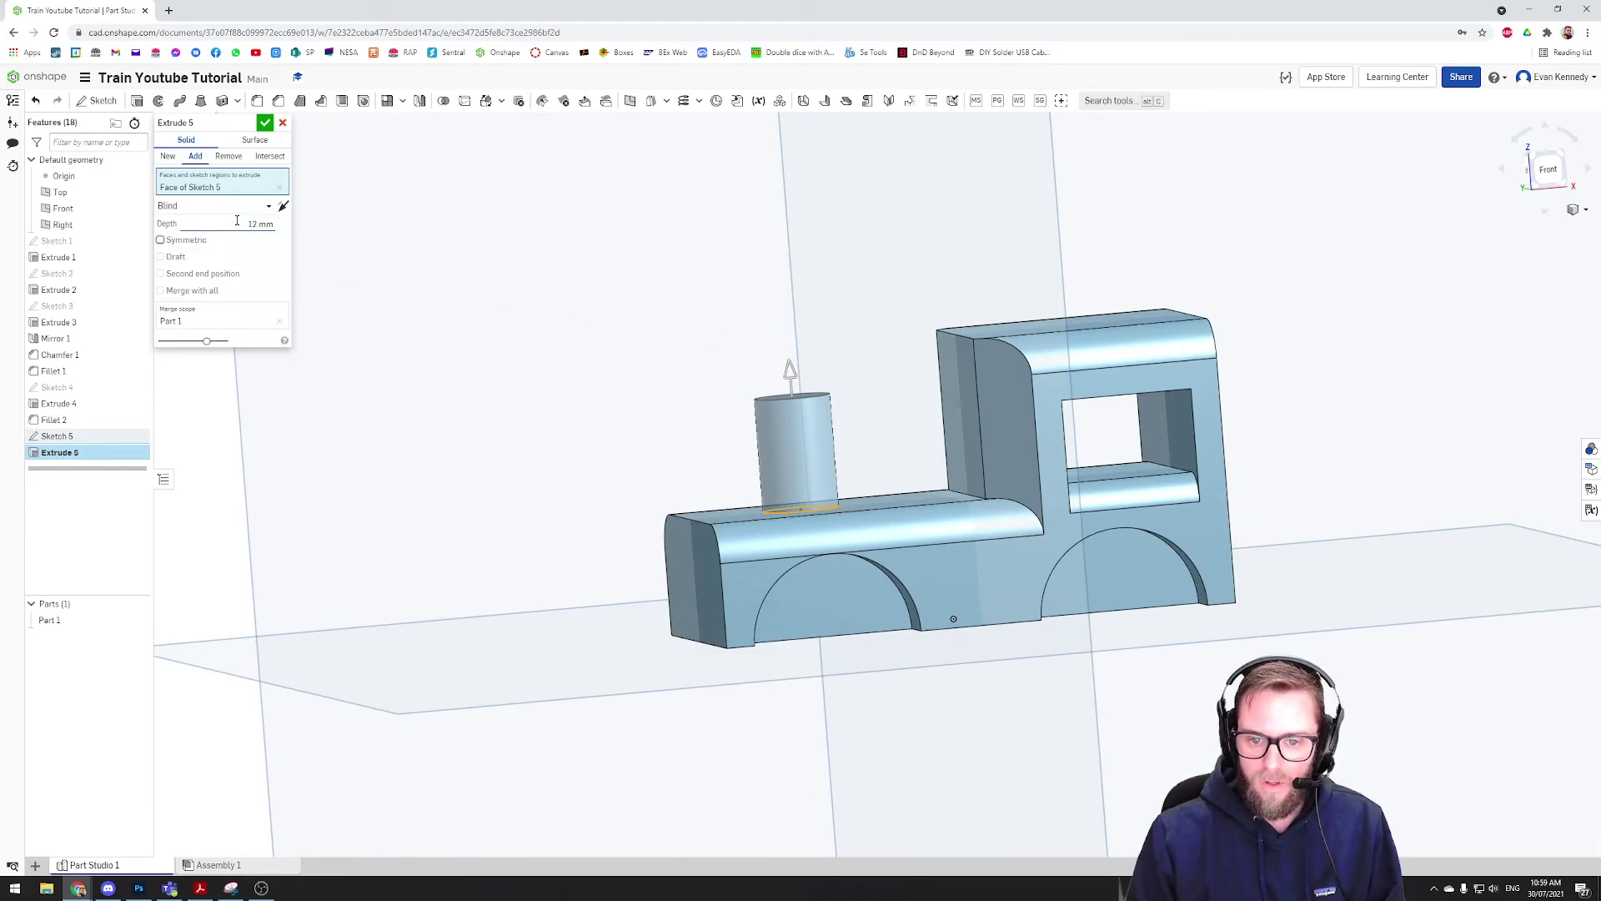
left_click(230, 224)
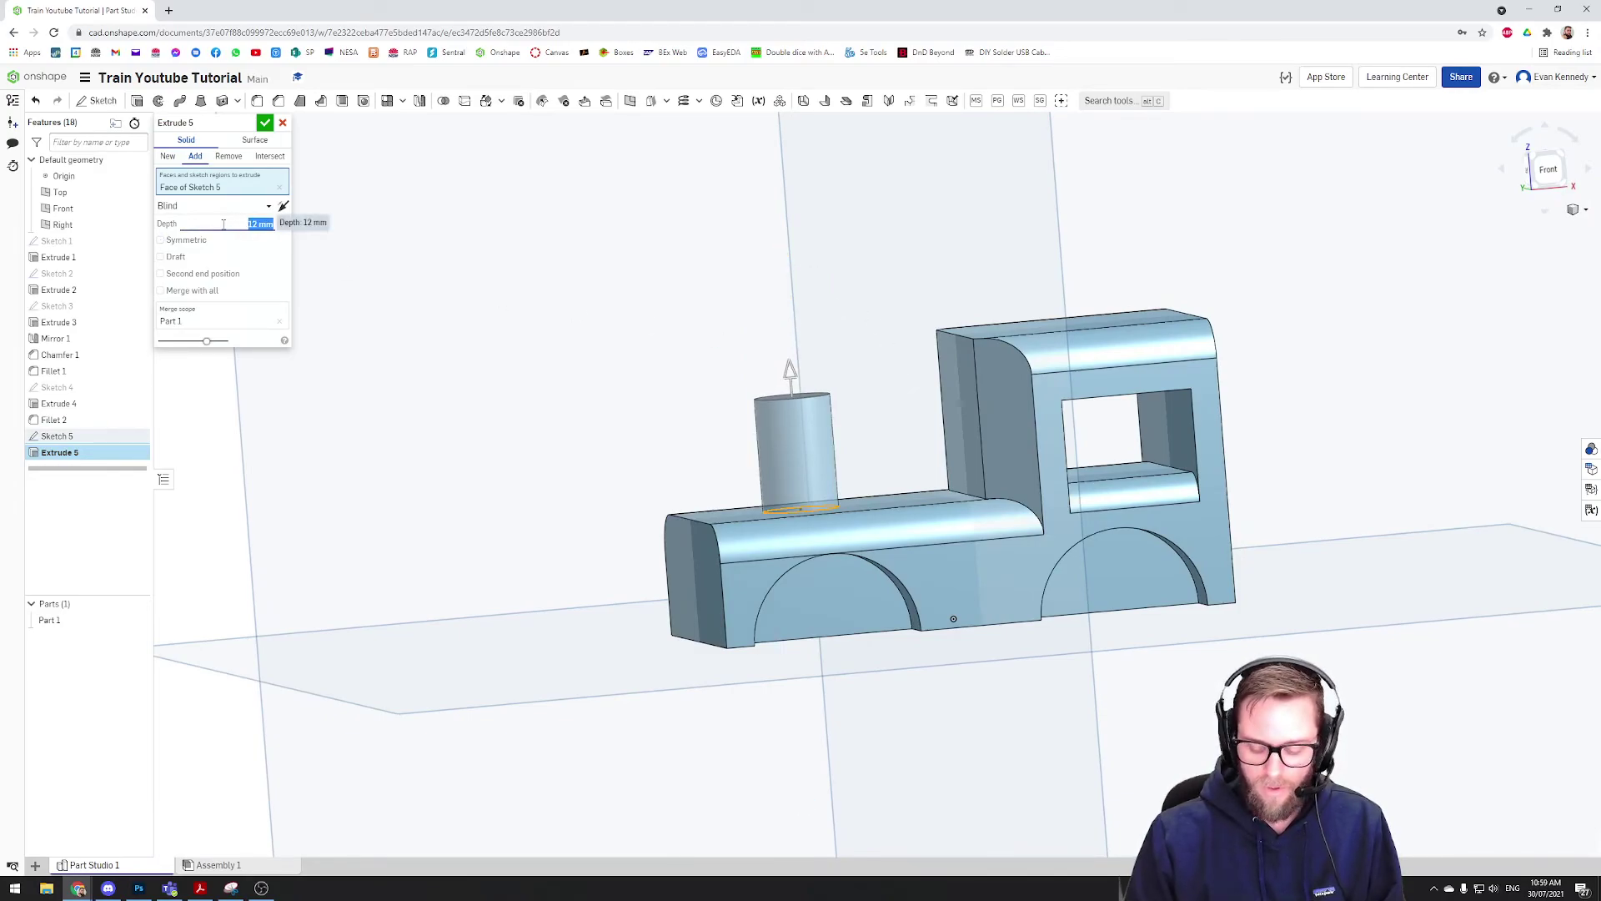
left_click(264, 122)
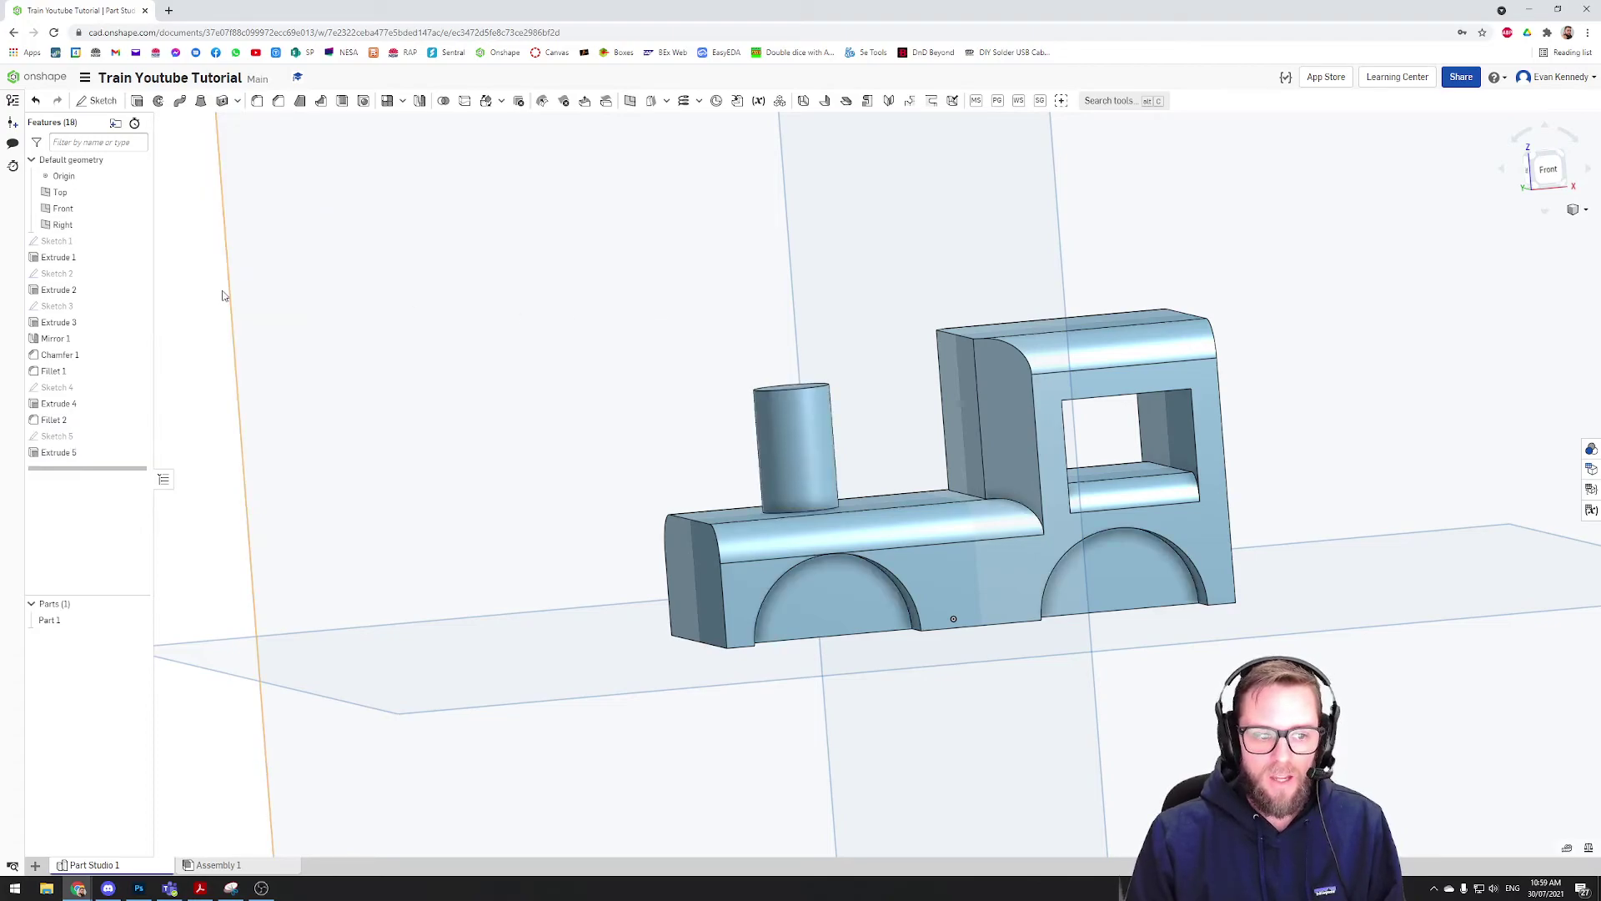
- Hide the Front, Right and Top default planes
left_click(142, 208)
left_click(142, 224)
left_click(142, 192)
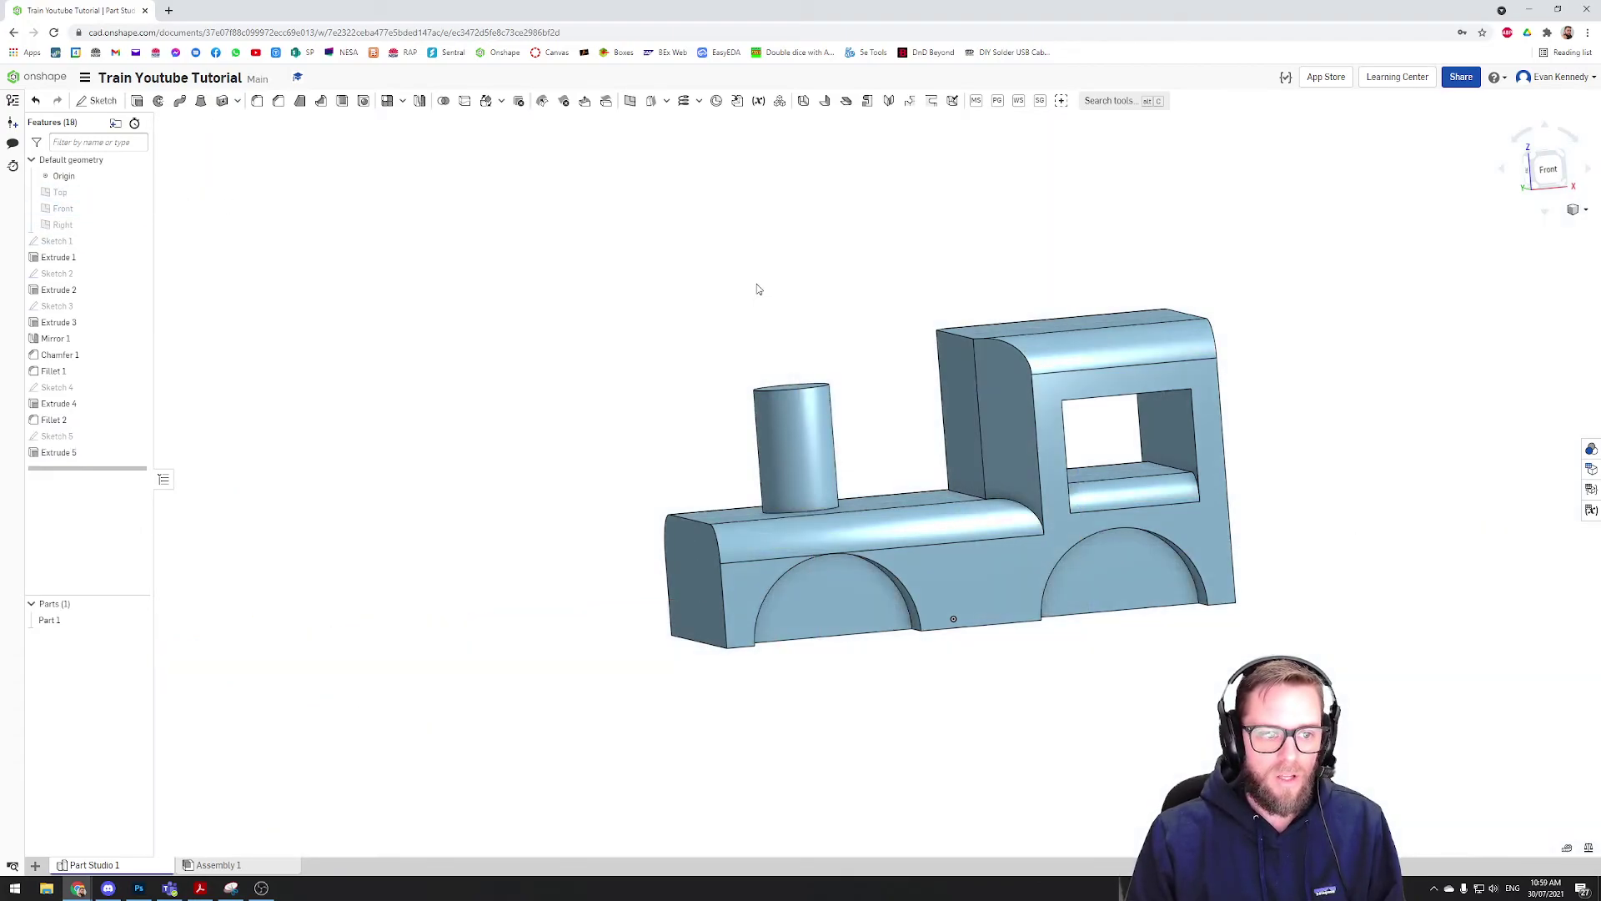
- Start a new sketch on the chimney's top face
right_click_drag(758, 289, 808, 361)
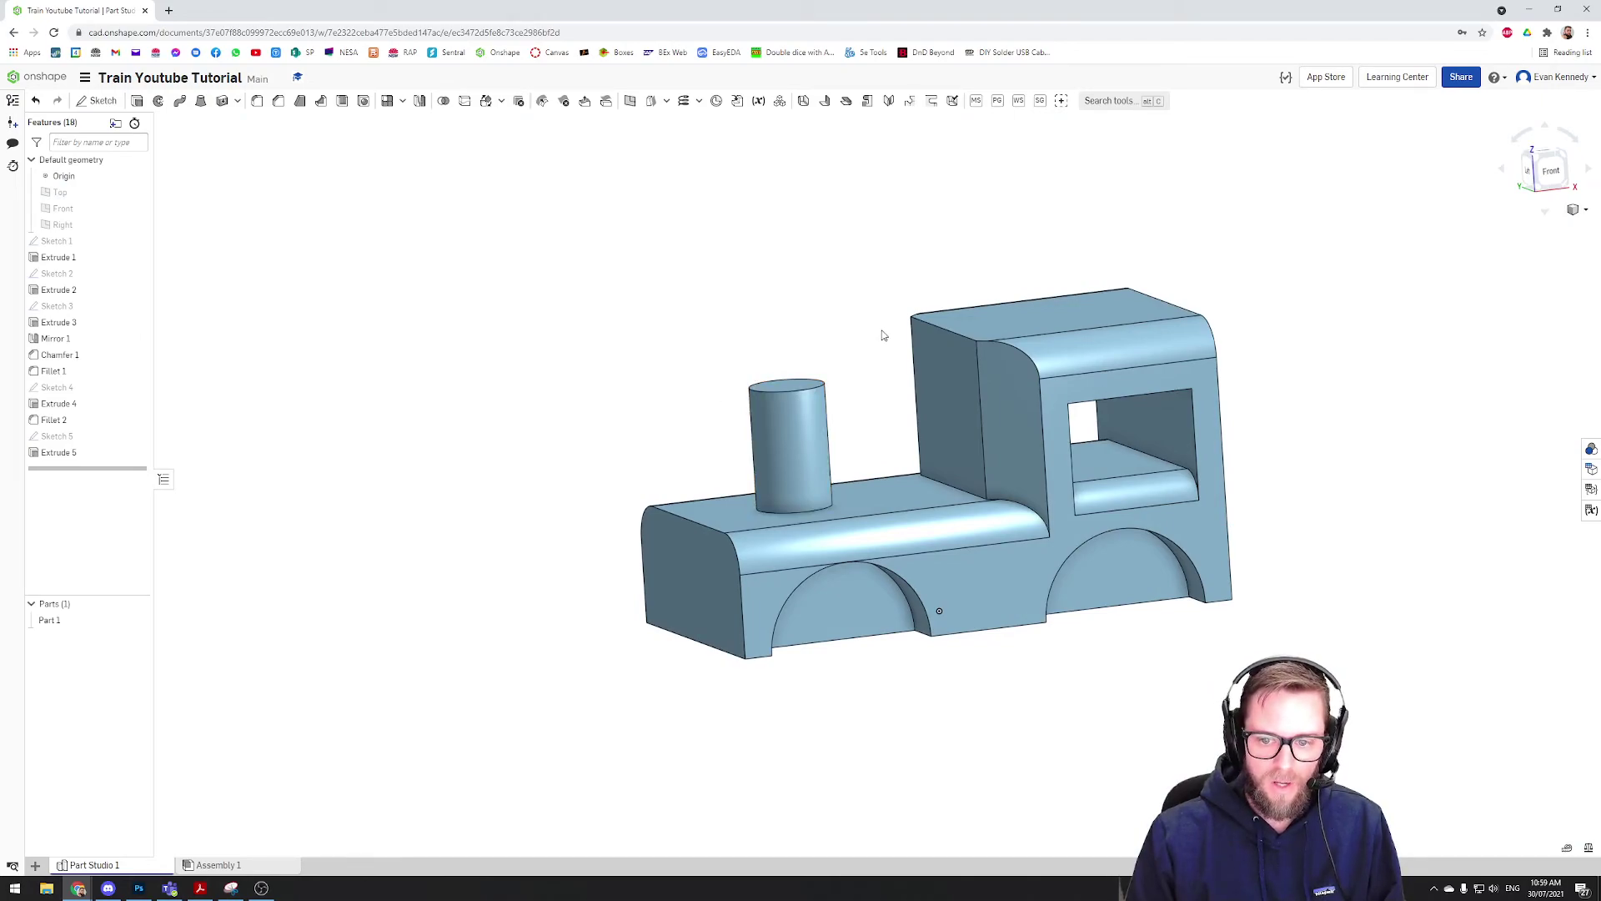
right_click_drag(882, 336, 155, 140)
left_click(98, 100)
left_click(787, 385)
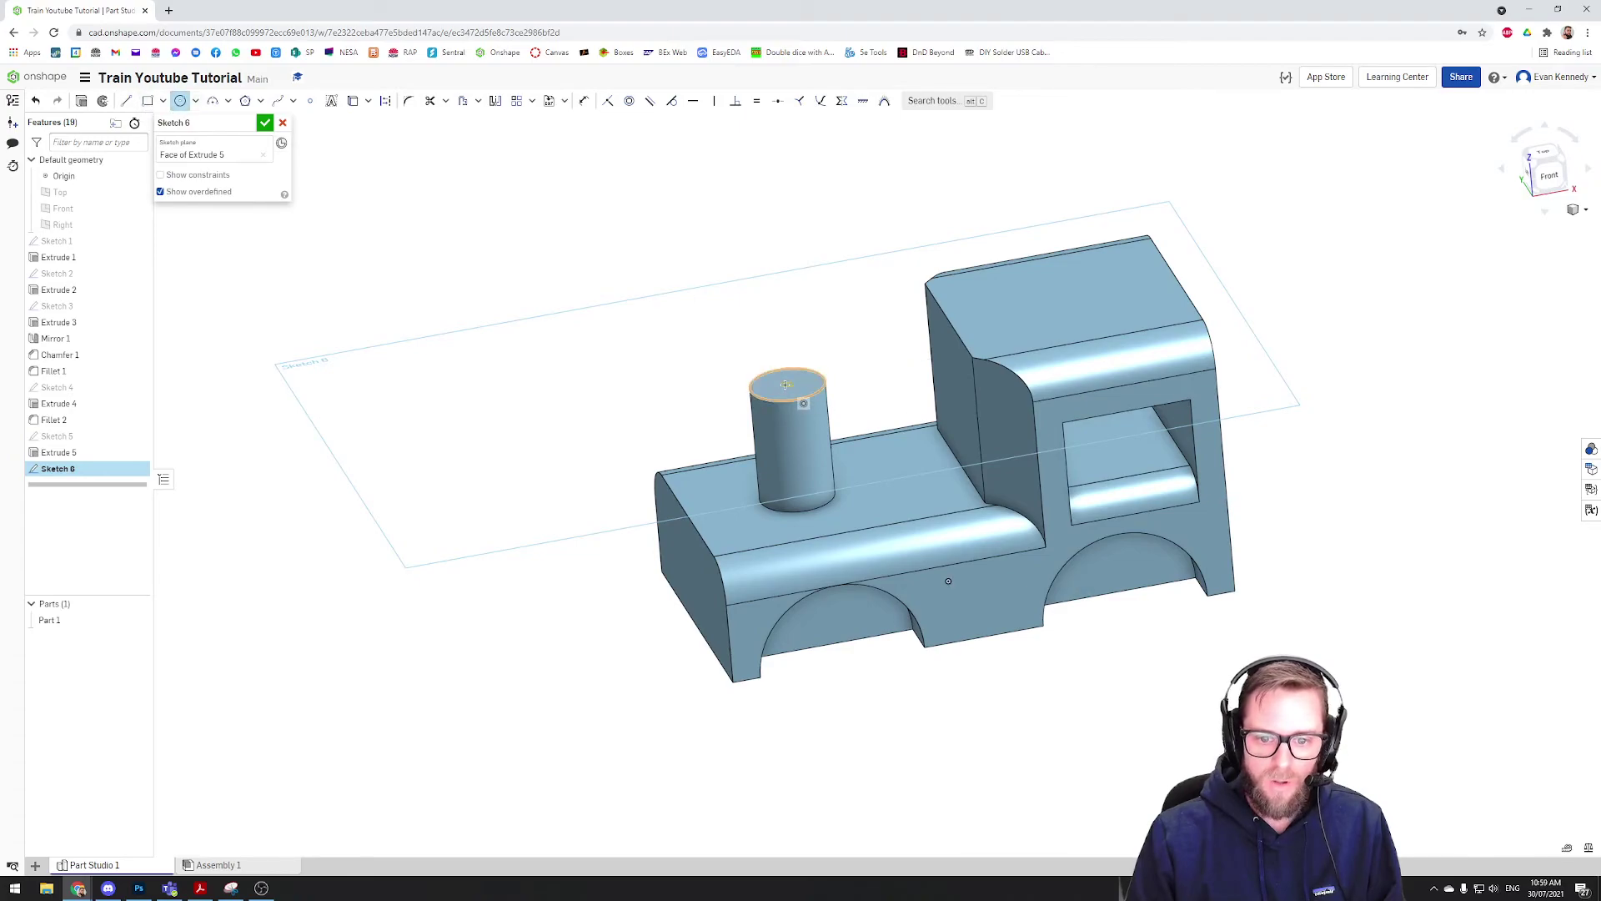
scroll(789, 382, "up", 5)
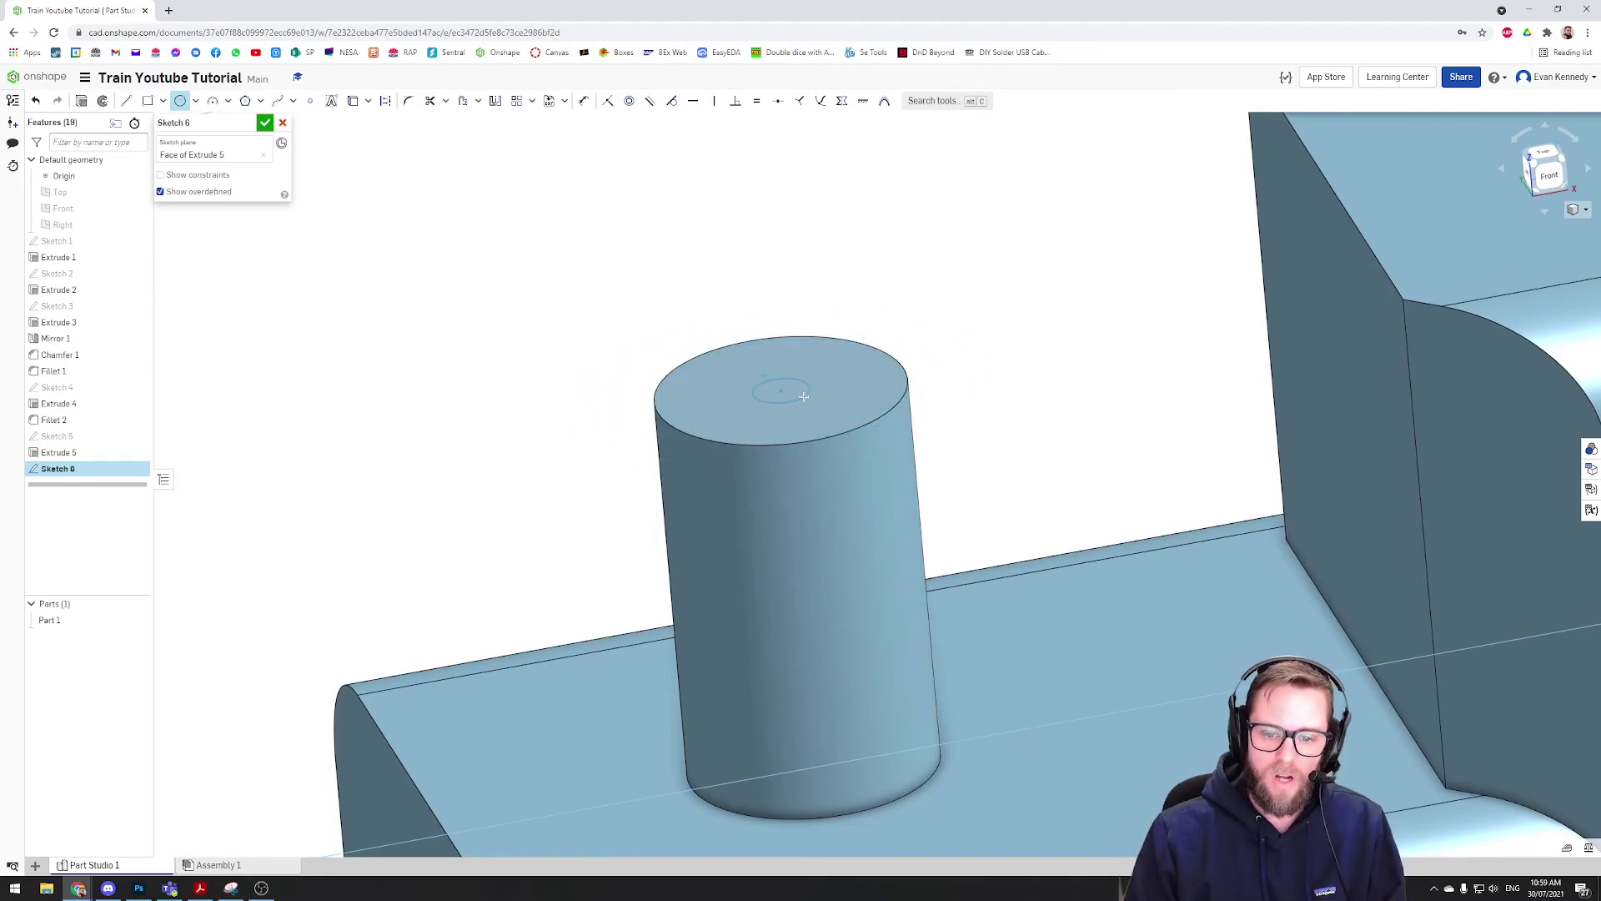
right_click_drag(968, 367, 799, 517)
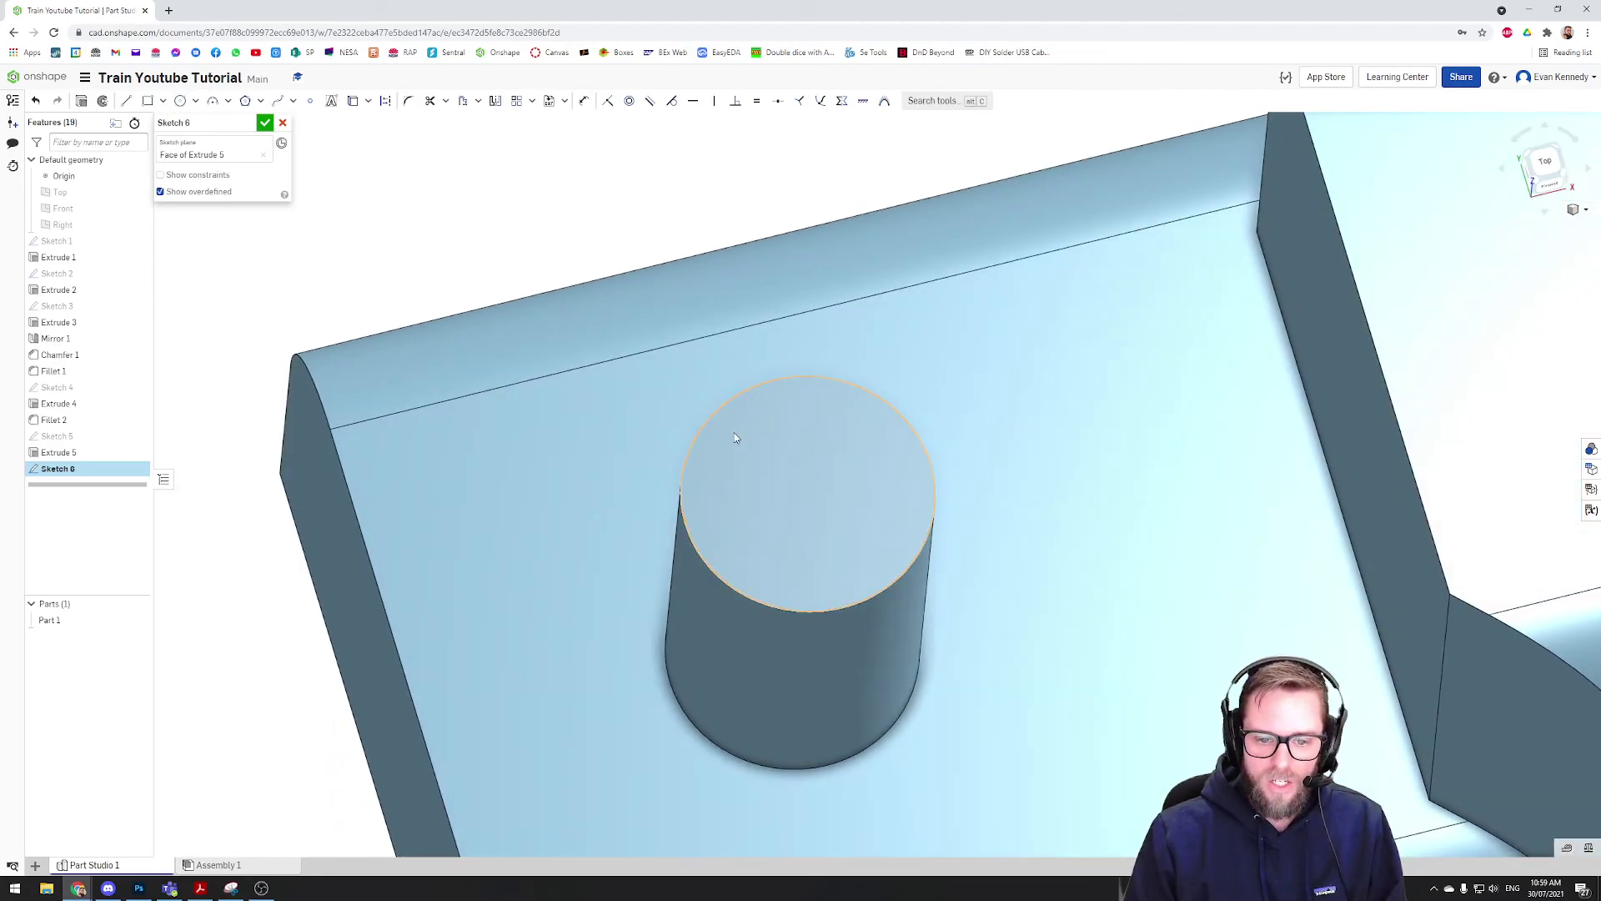
left_click(833, 457)
left_click(805, 460)
scroll(803, 458, "down", 6)
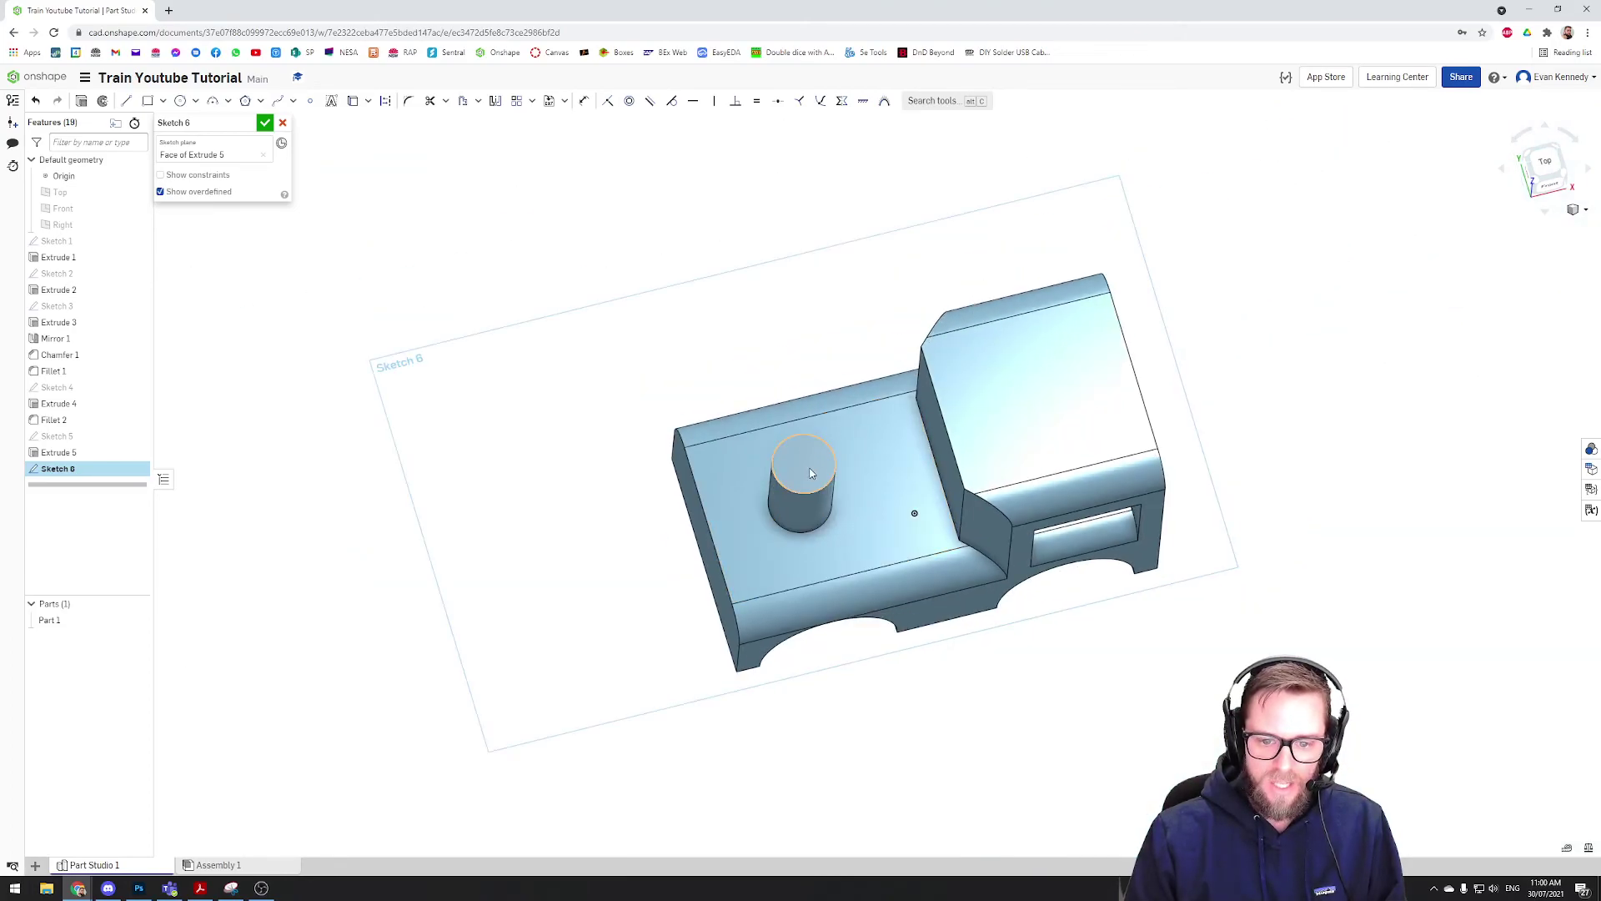
- Sketch a circle wider than the chimney, centred on its top face, dimension its diameter and accept the sketch
right_click_drag(508, 741, 447, 407)
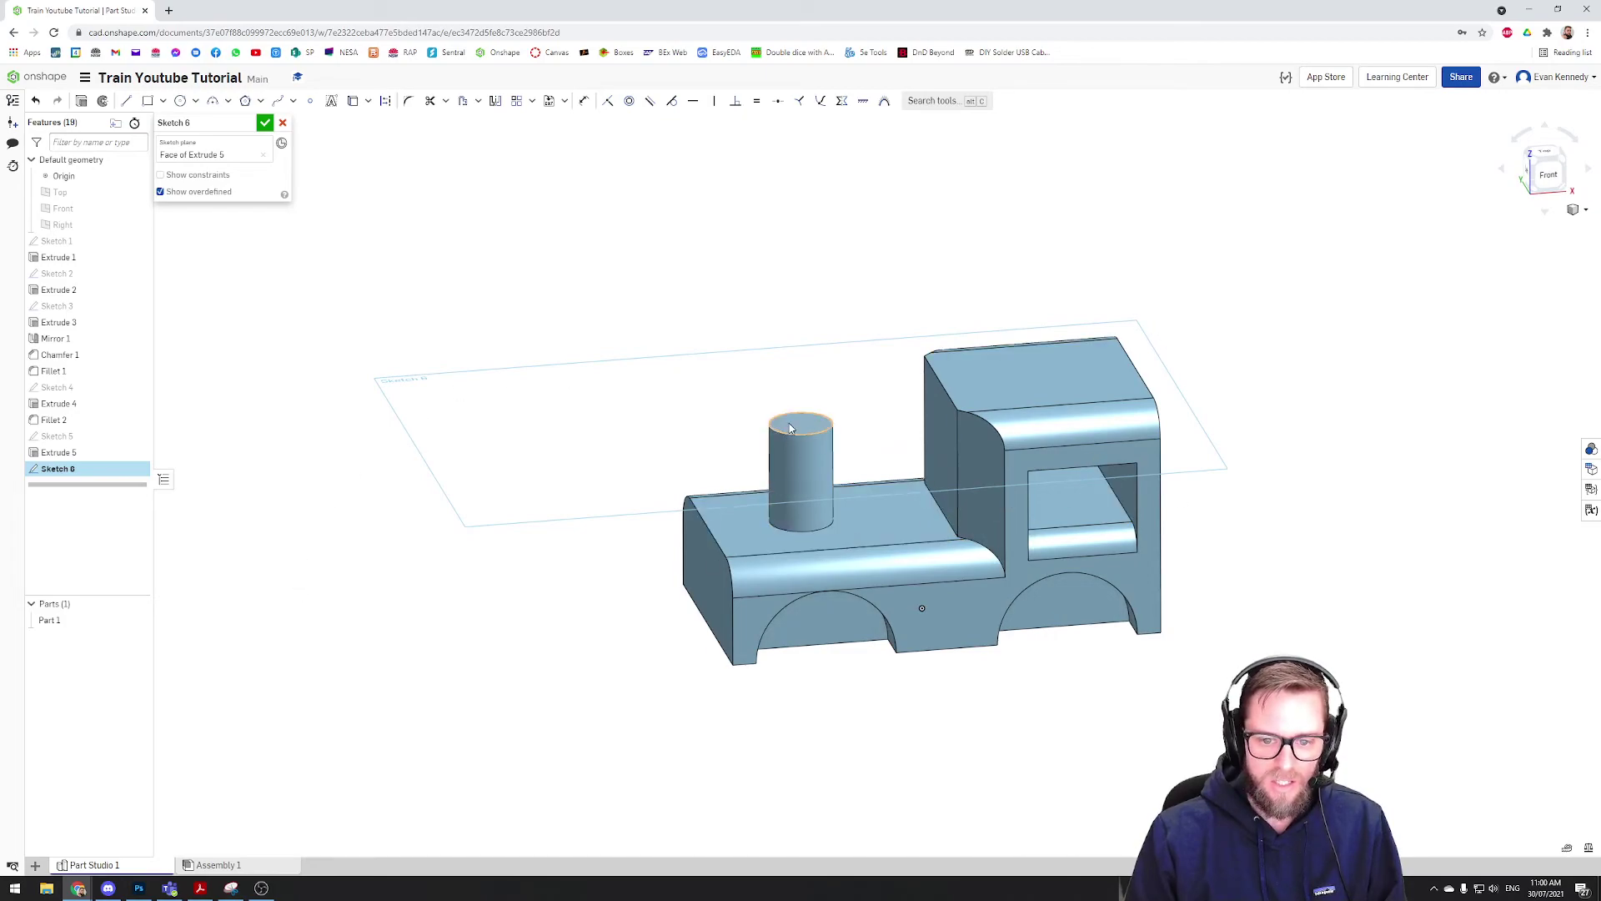
scroll(828, 434, "up", 5)
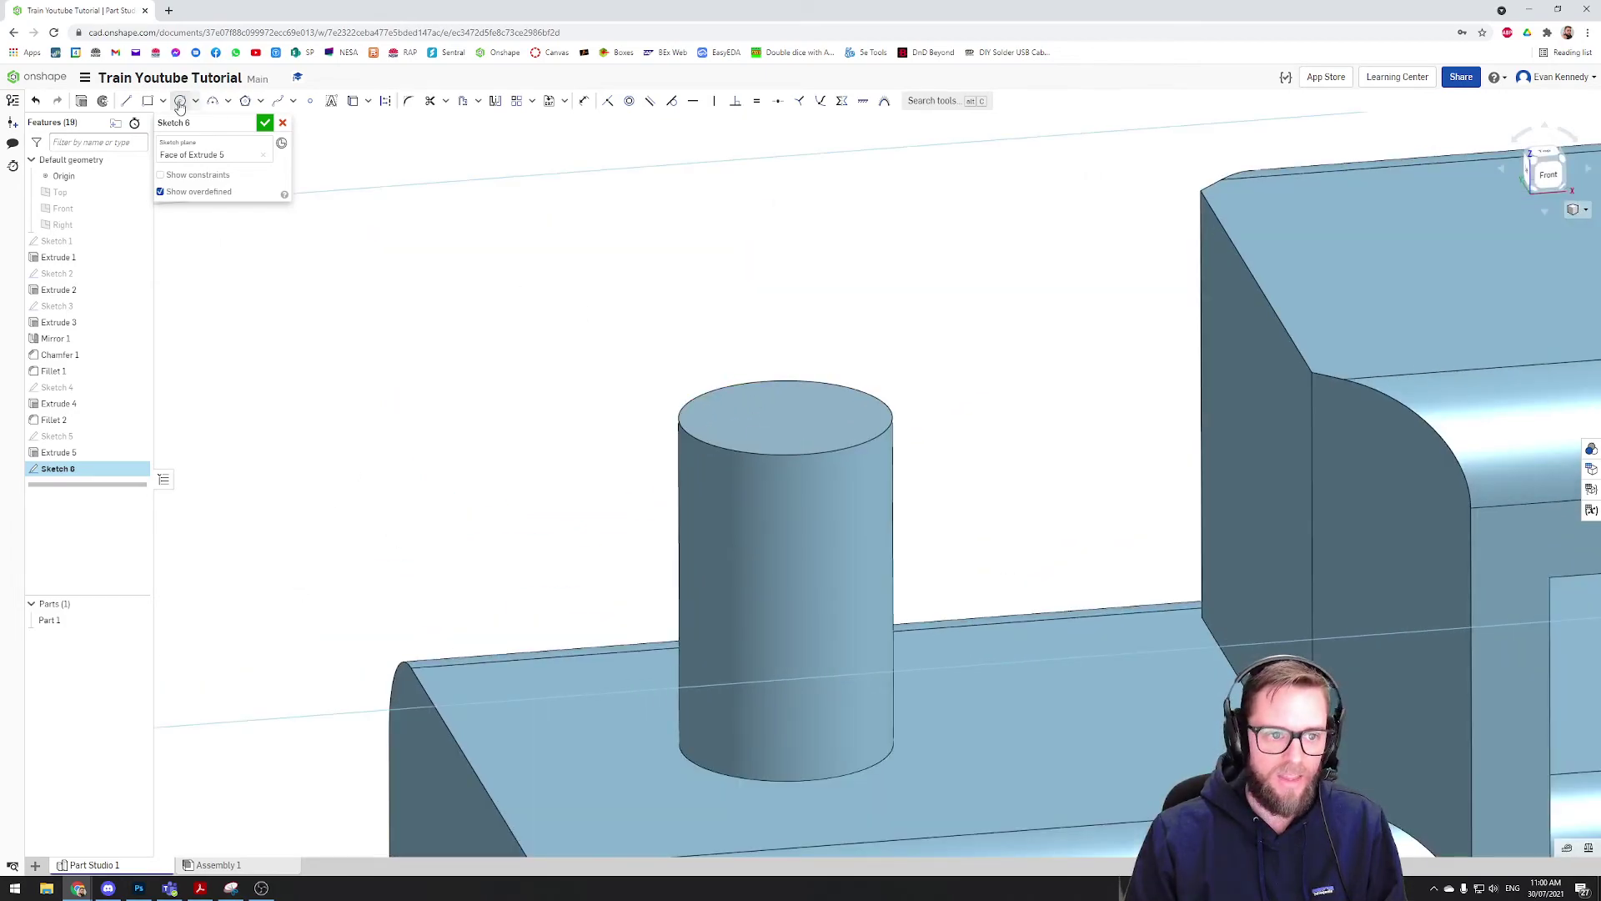
left_click(180, 100)
left_click(785, 418)
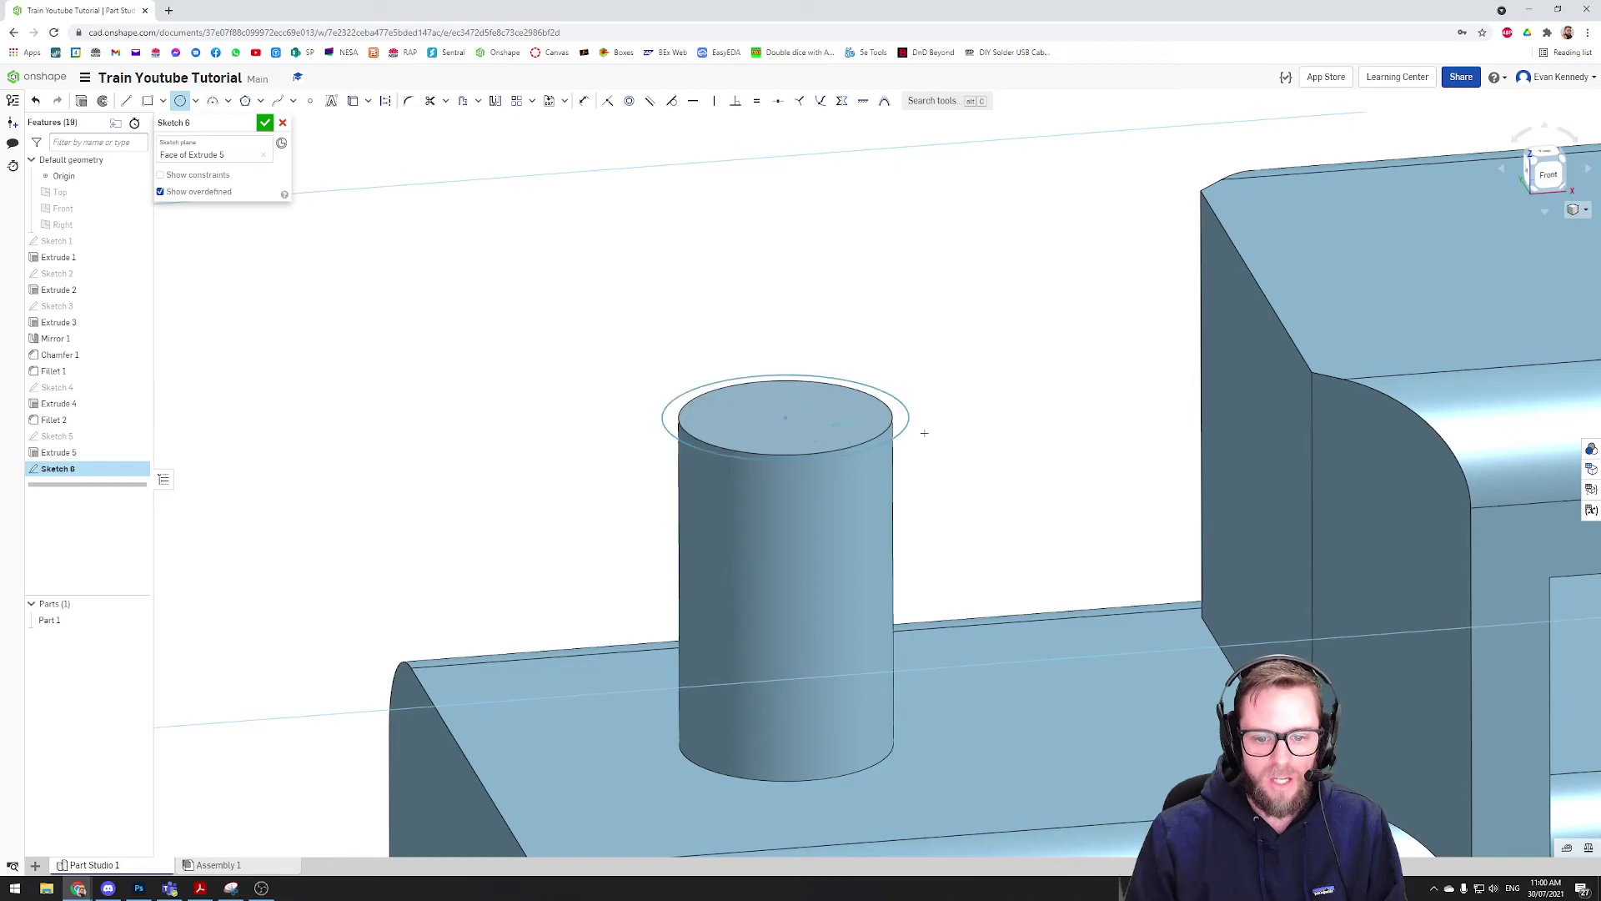
left_click(941, 440)
key("d")
left_click(936, 393)
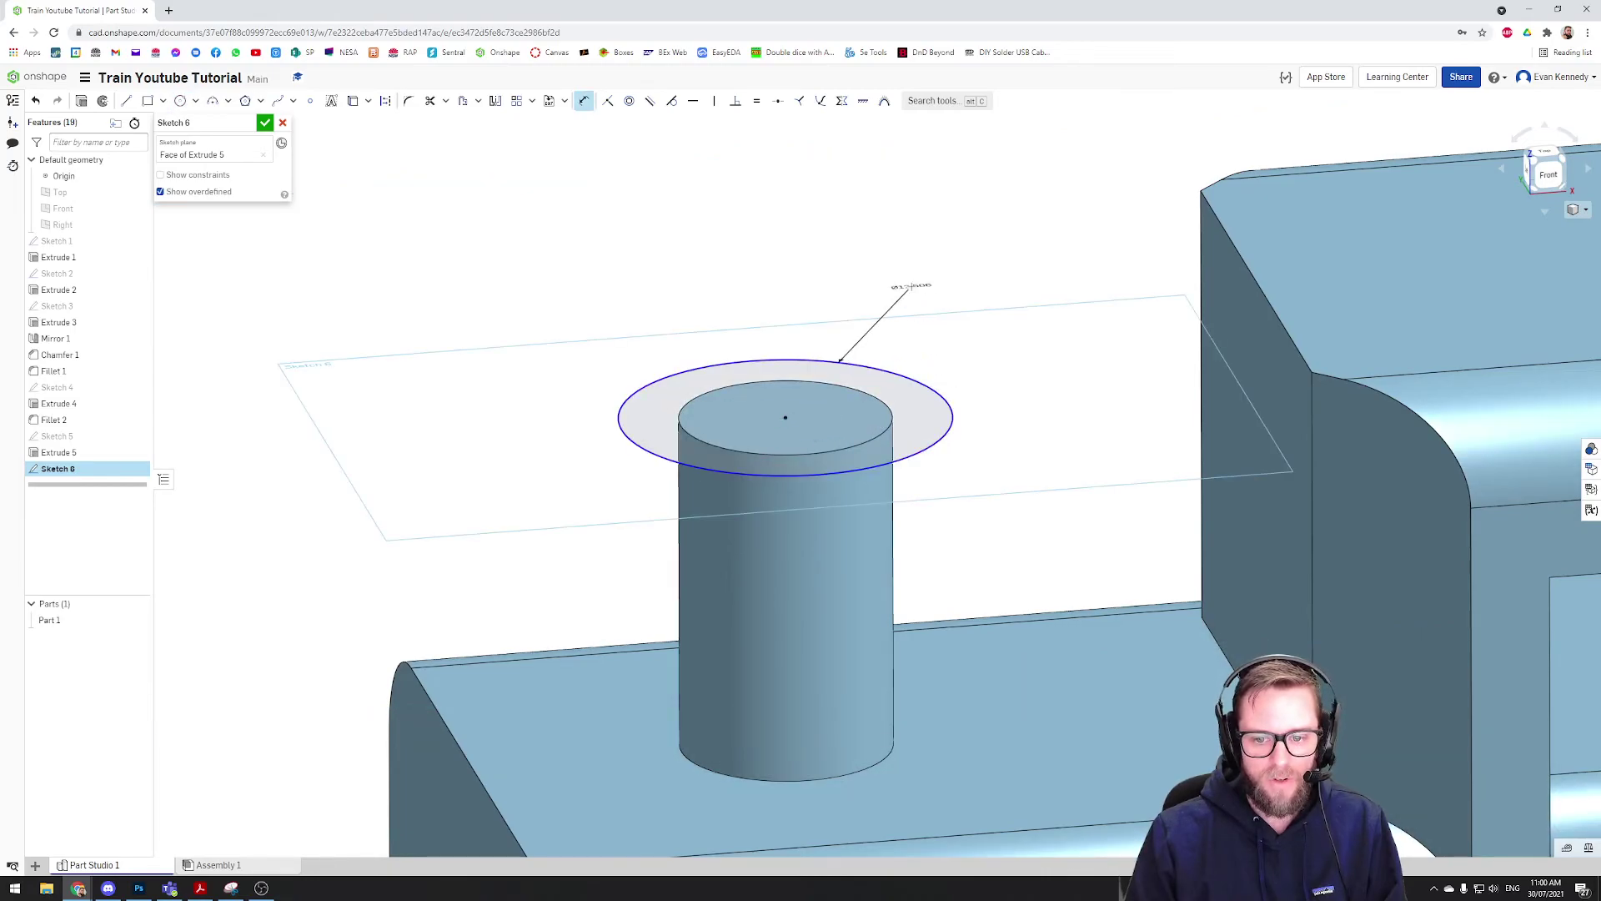
left_click(923, 286)
key("Return")
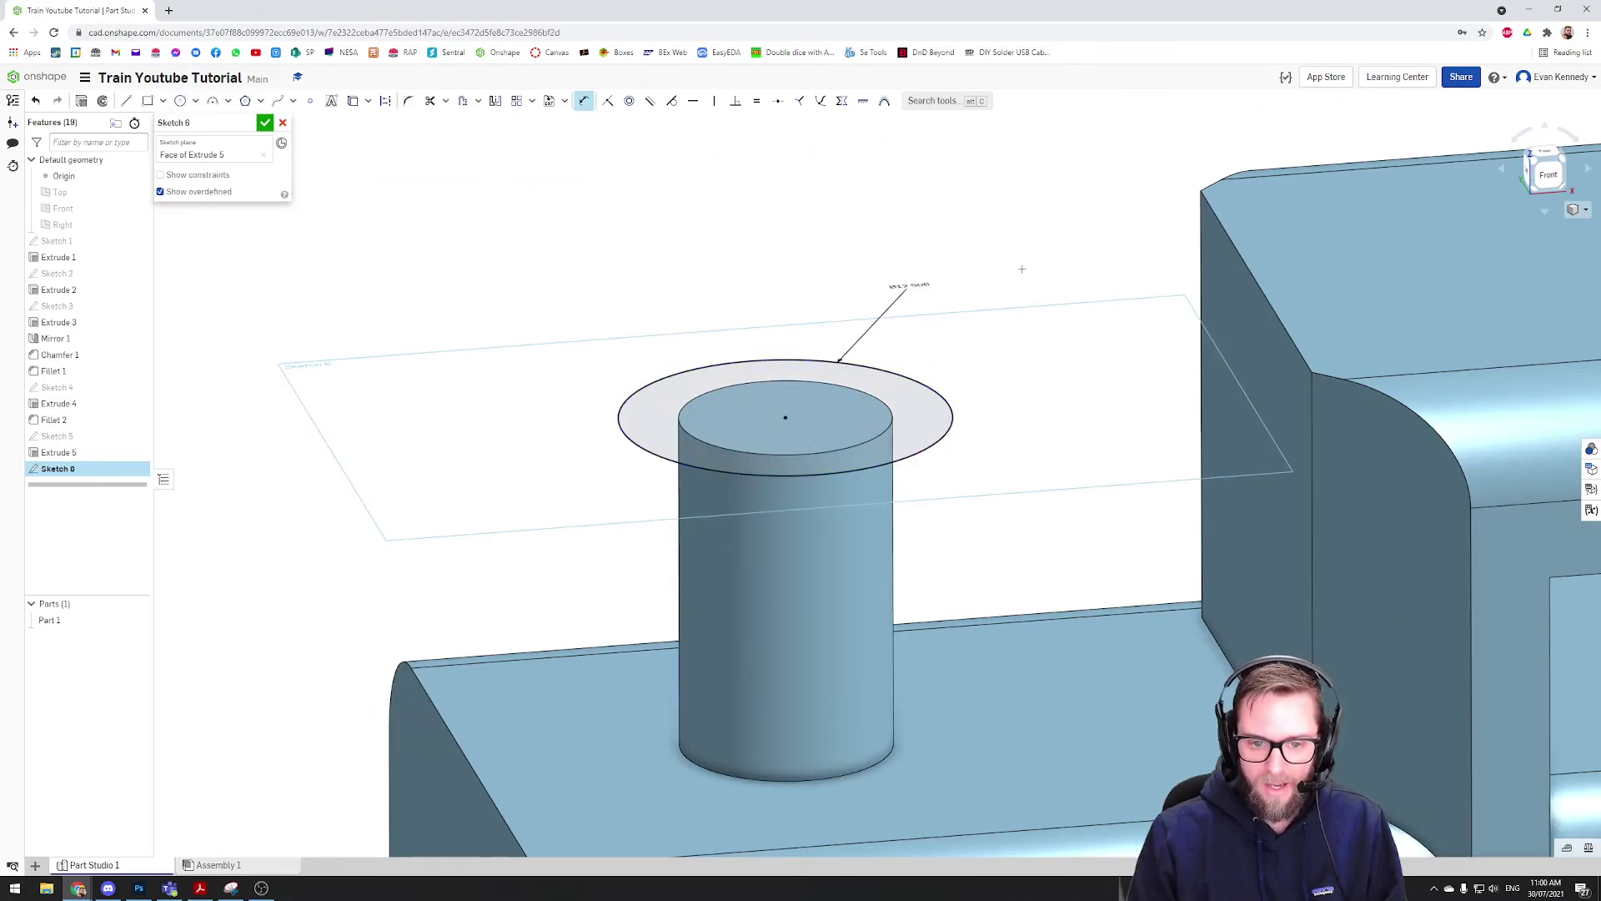
scroll(788, 330, "down", 3)
left_click(265, 122)
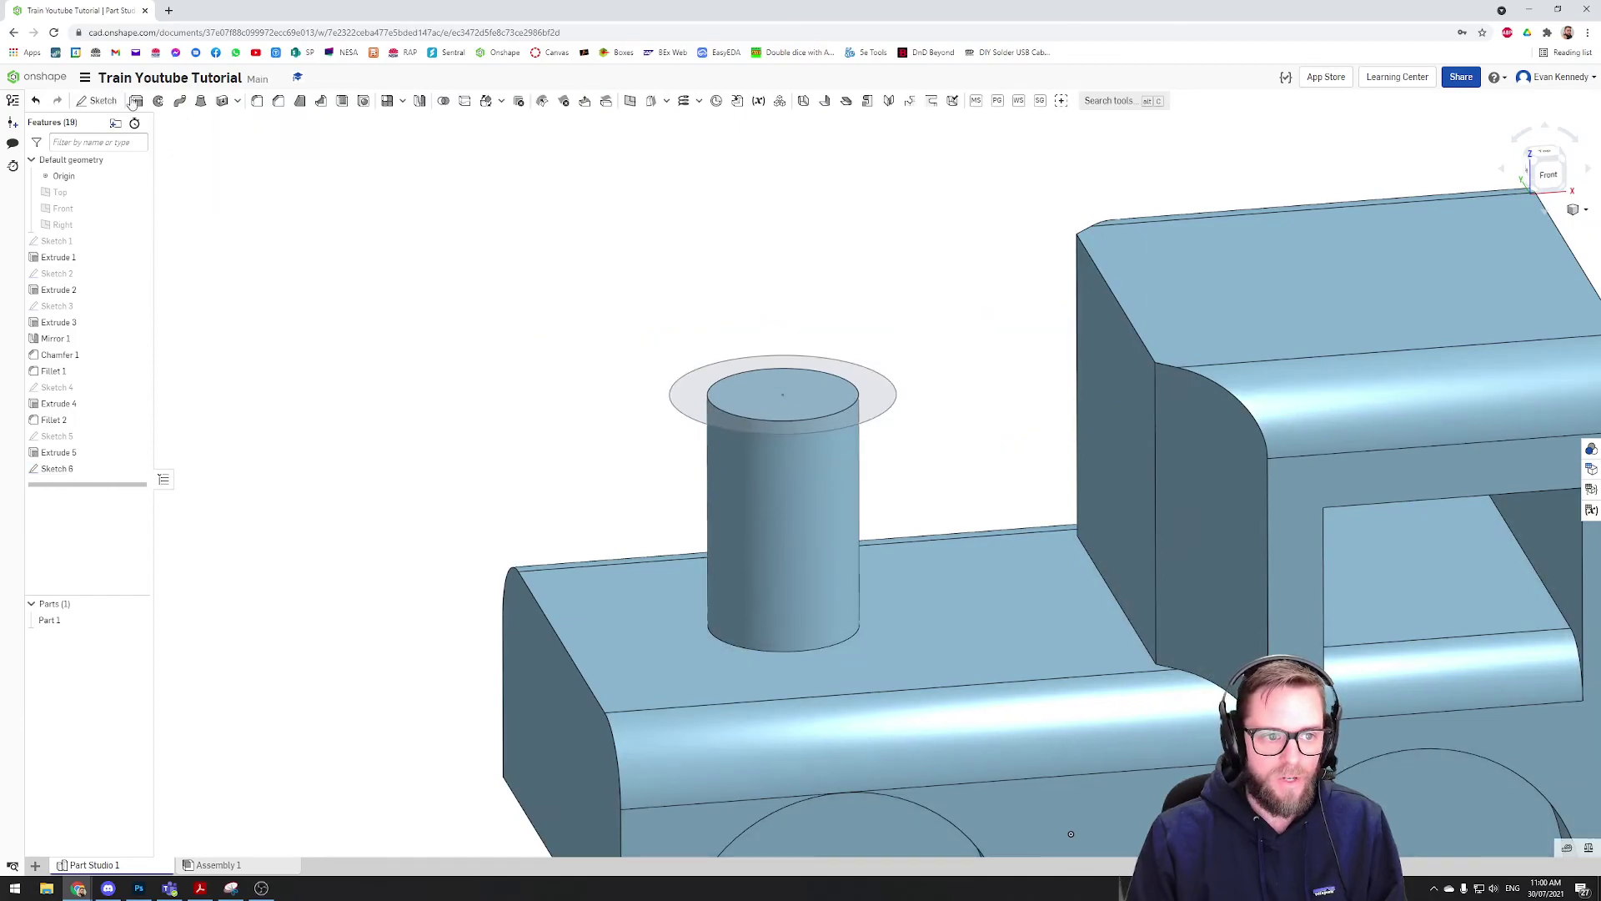
- Extrude both the inner circle and the outer ring 1 mm upward, adding them to the body as the chimney's cap
key("shift+e")
right_click_drag(489, 228, 858, 283)
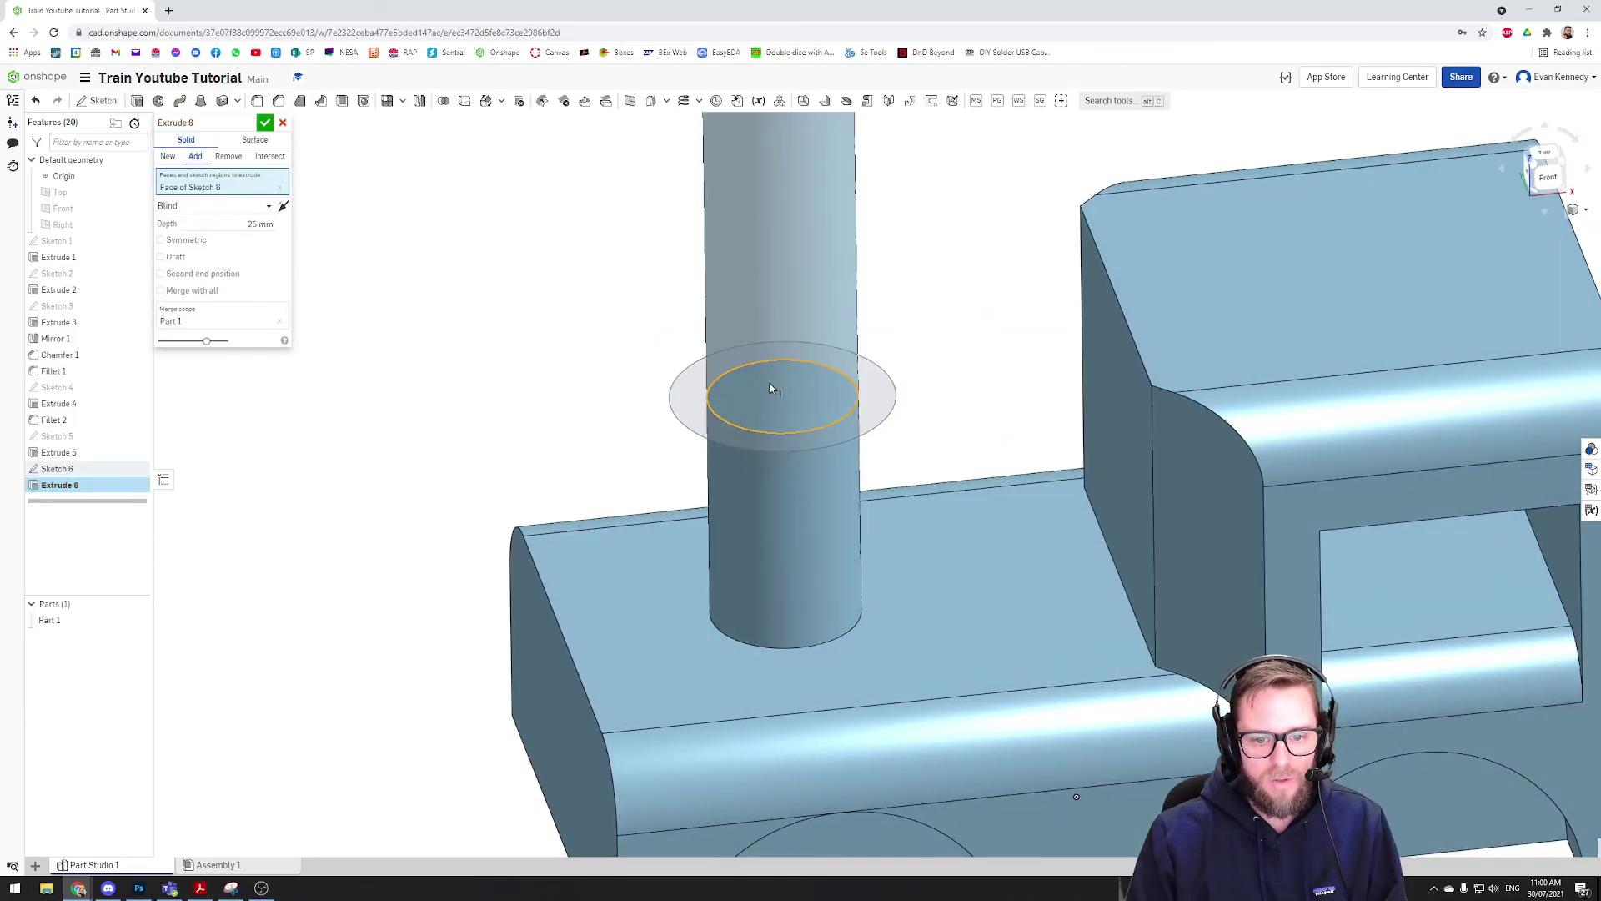
left_click(725, 380)
left_click(703, 390)
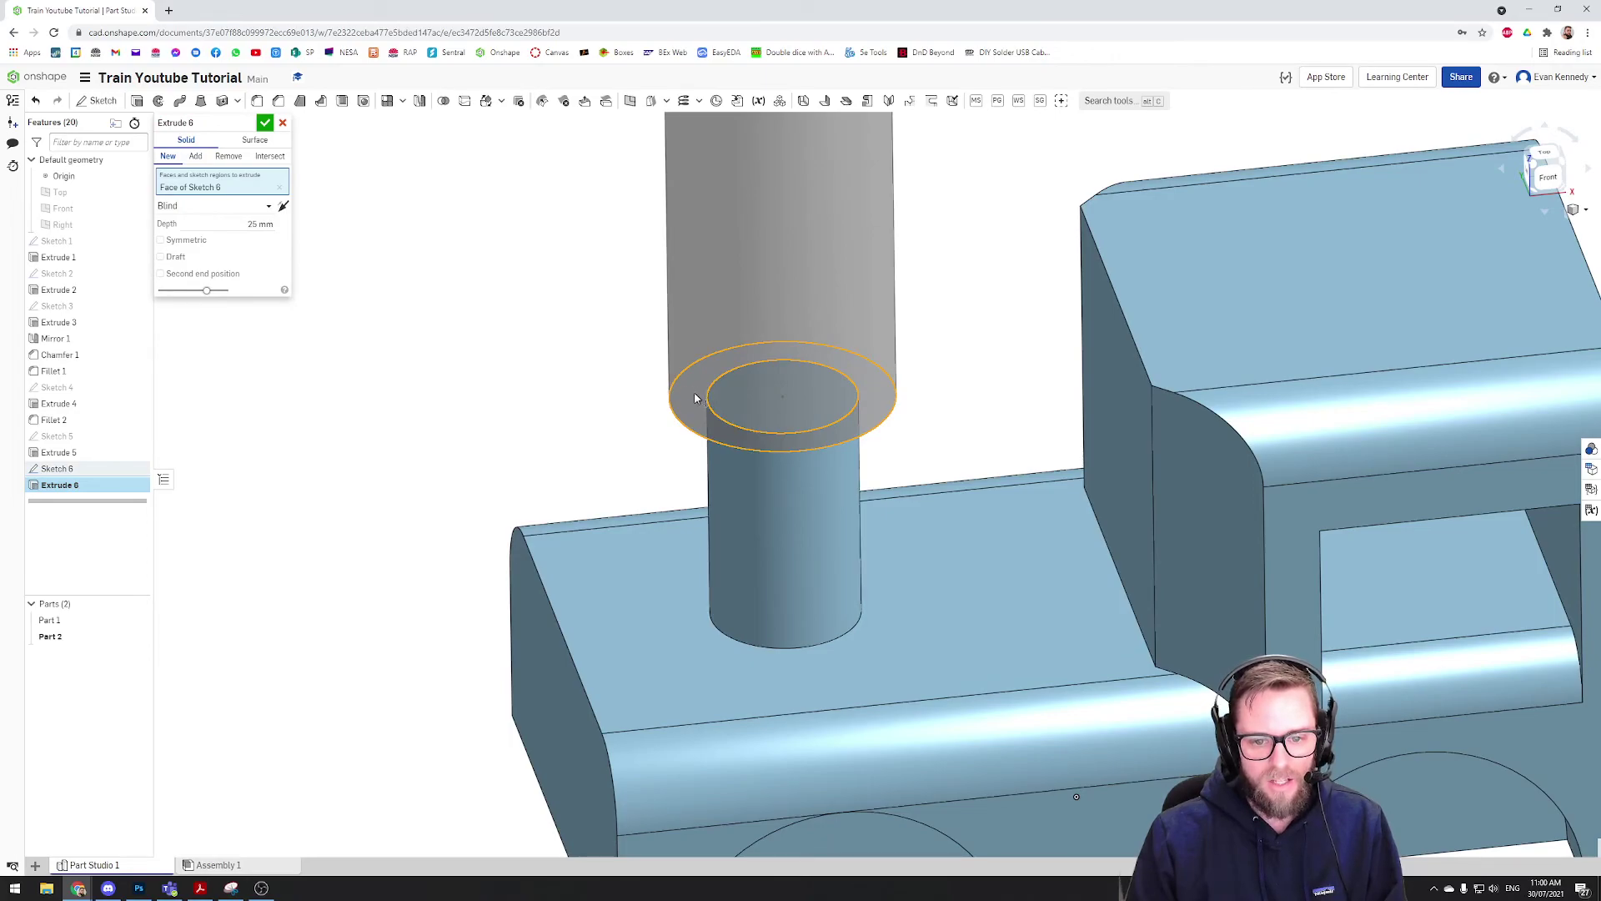
left_click(696, 398)
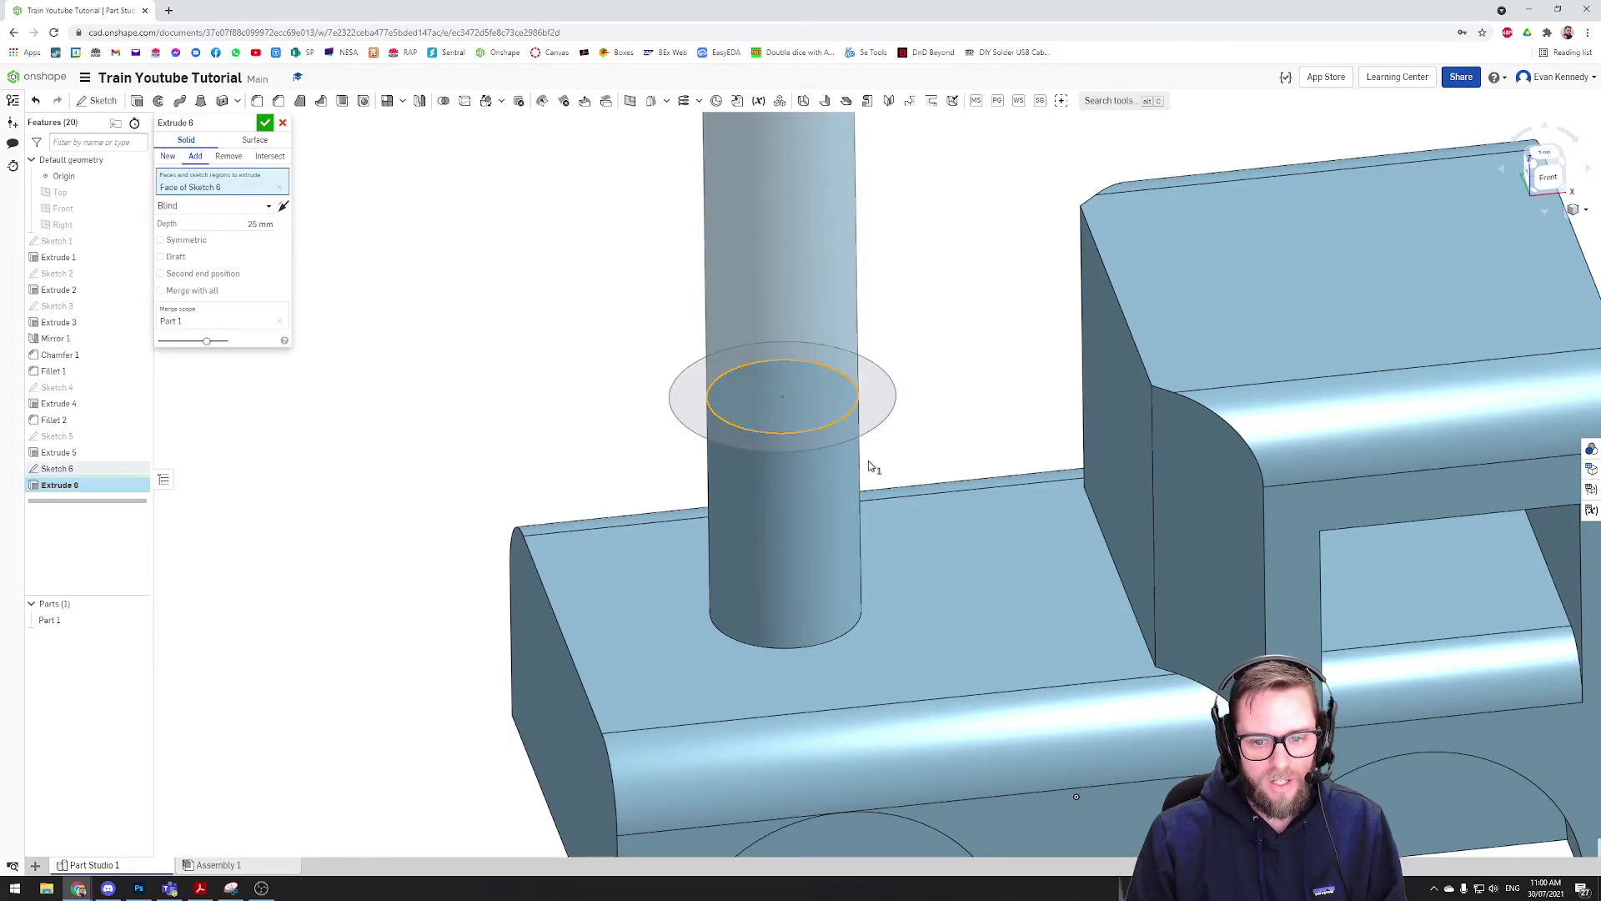
left_click(894, 442)
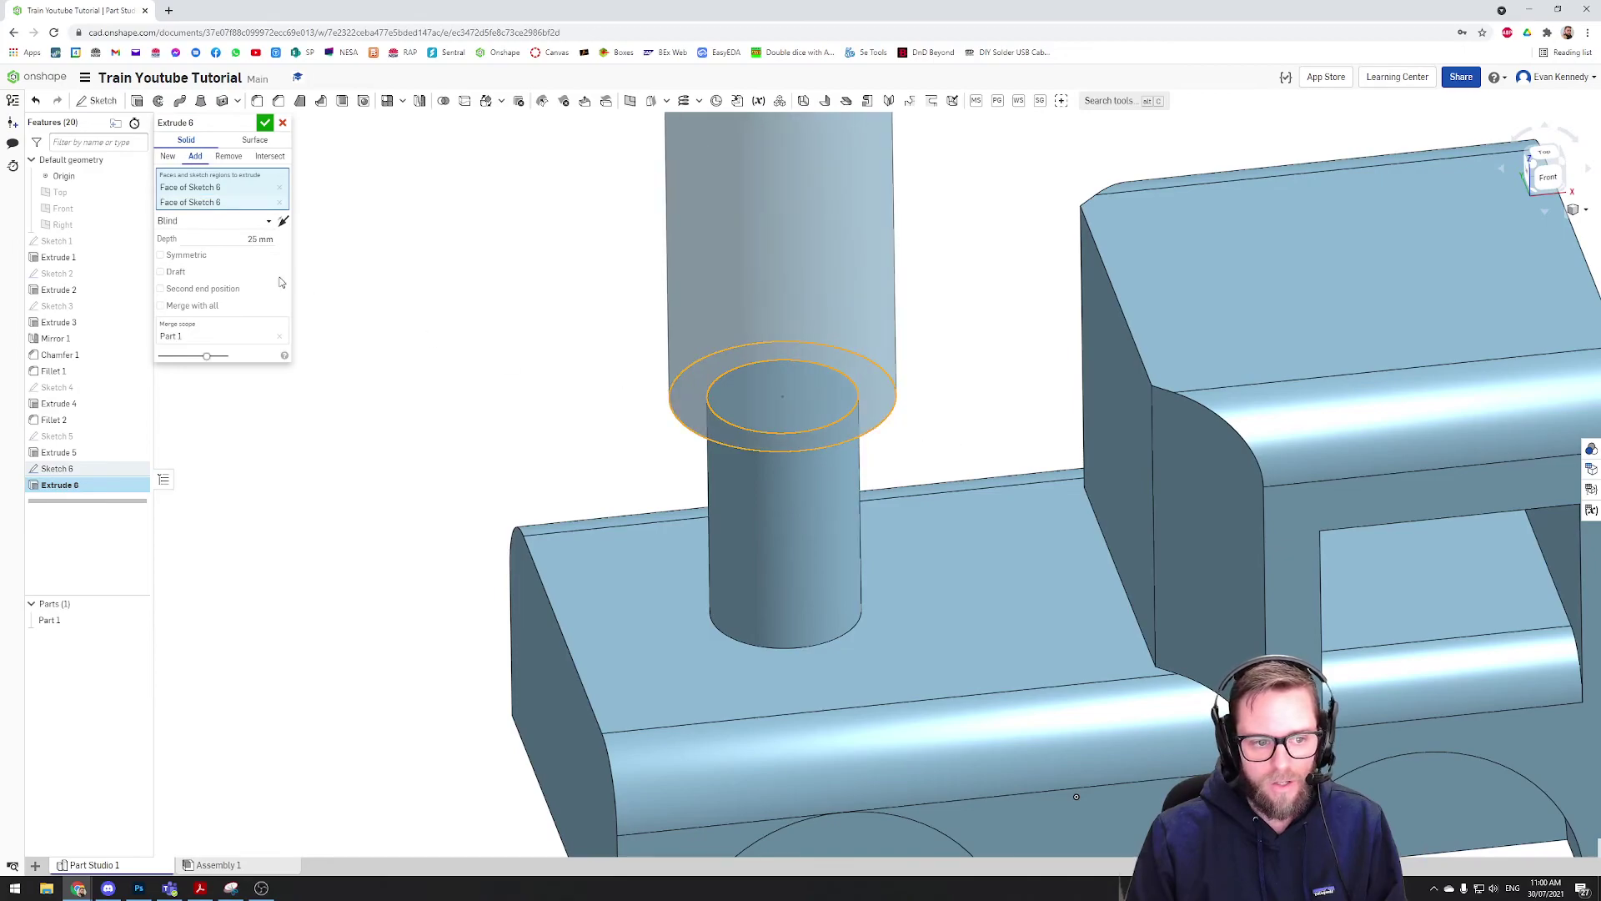
left_click(244, 240)
type("2")
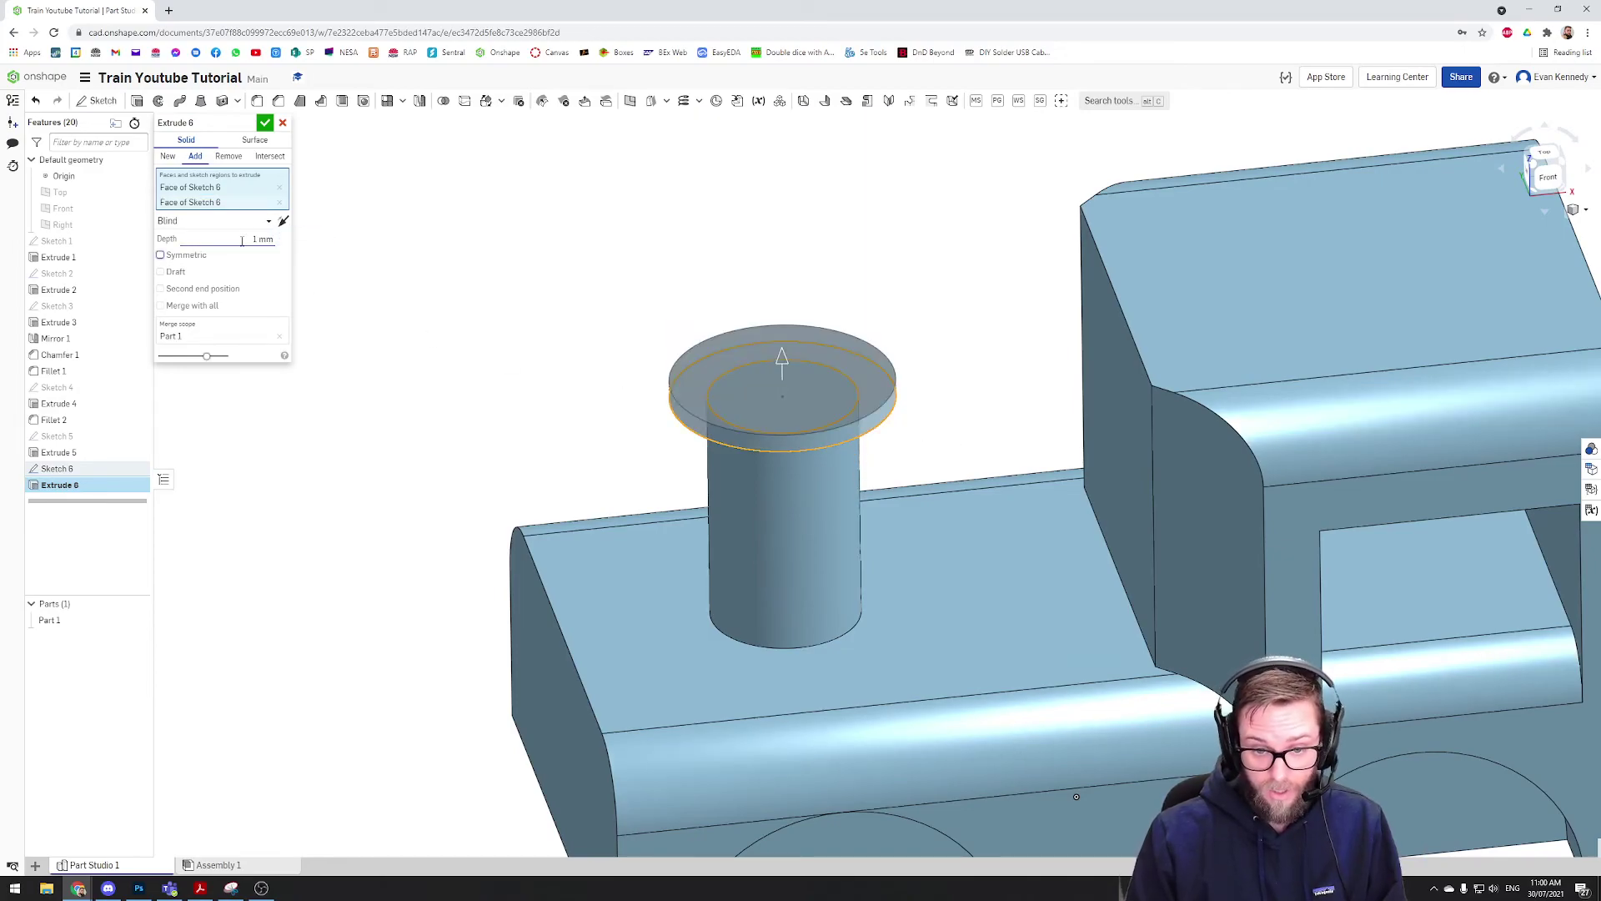
left_click(264, 122)
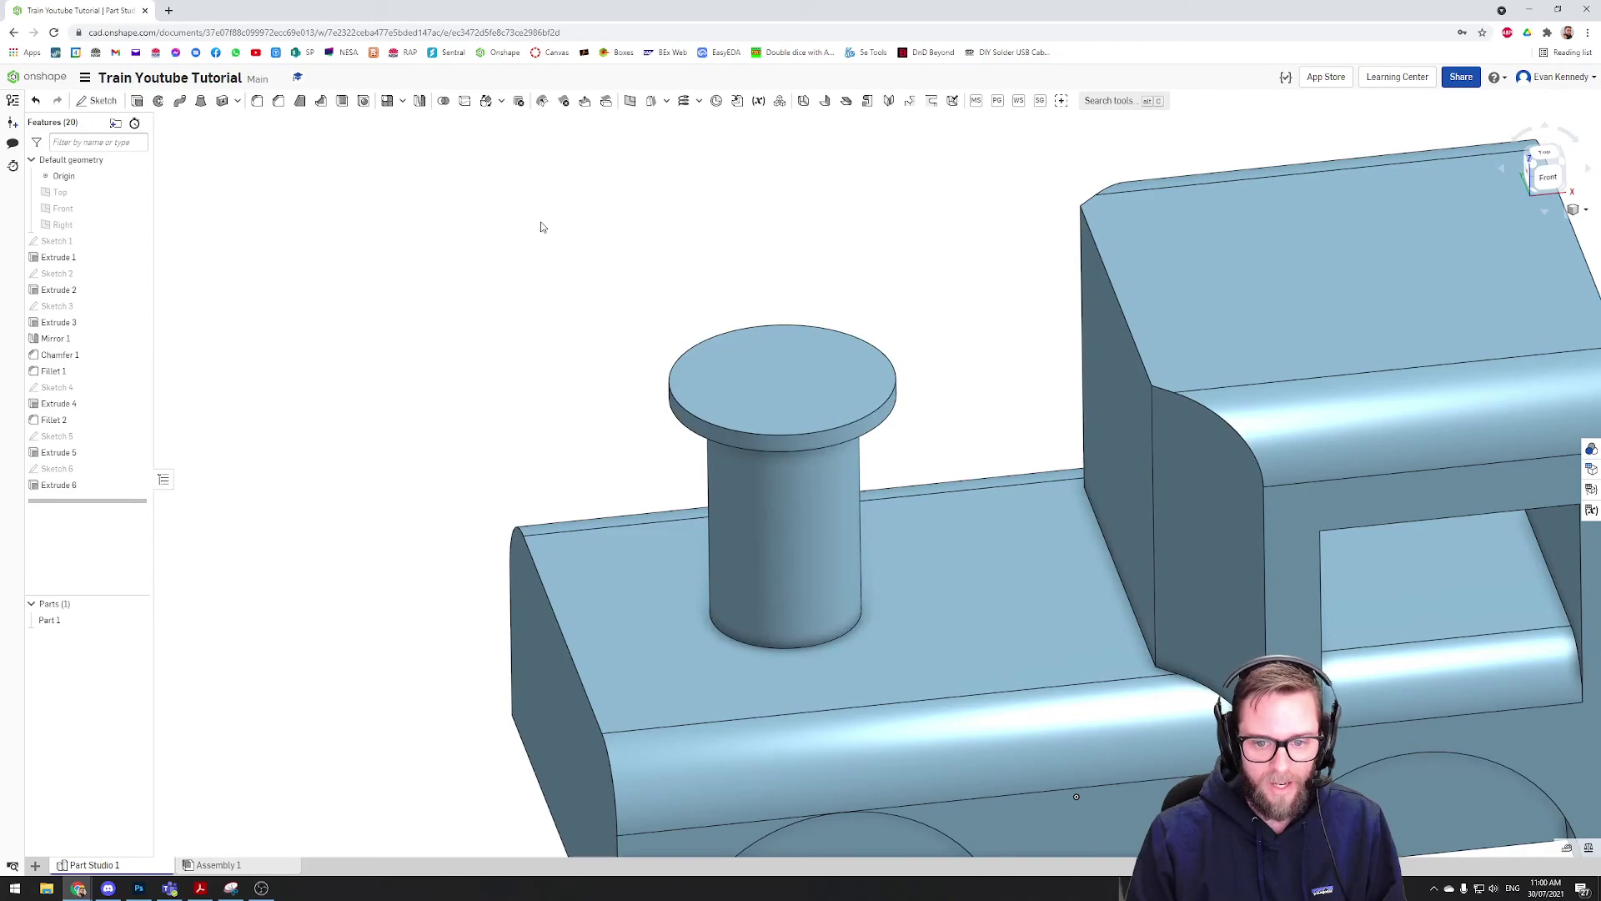
- Show the cap's sketch and extrude its outer ring 5 mm upward, adding it to the body as the chimney's rim
left_click(133, 469)
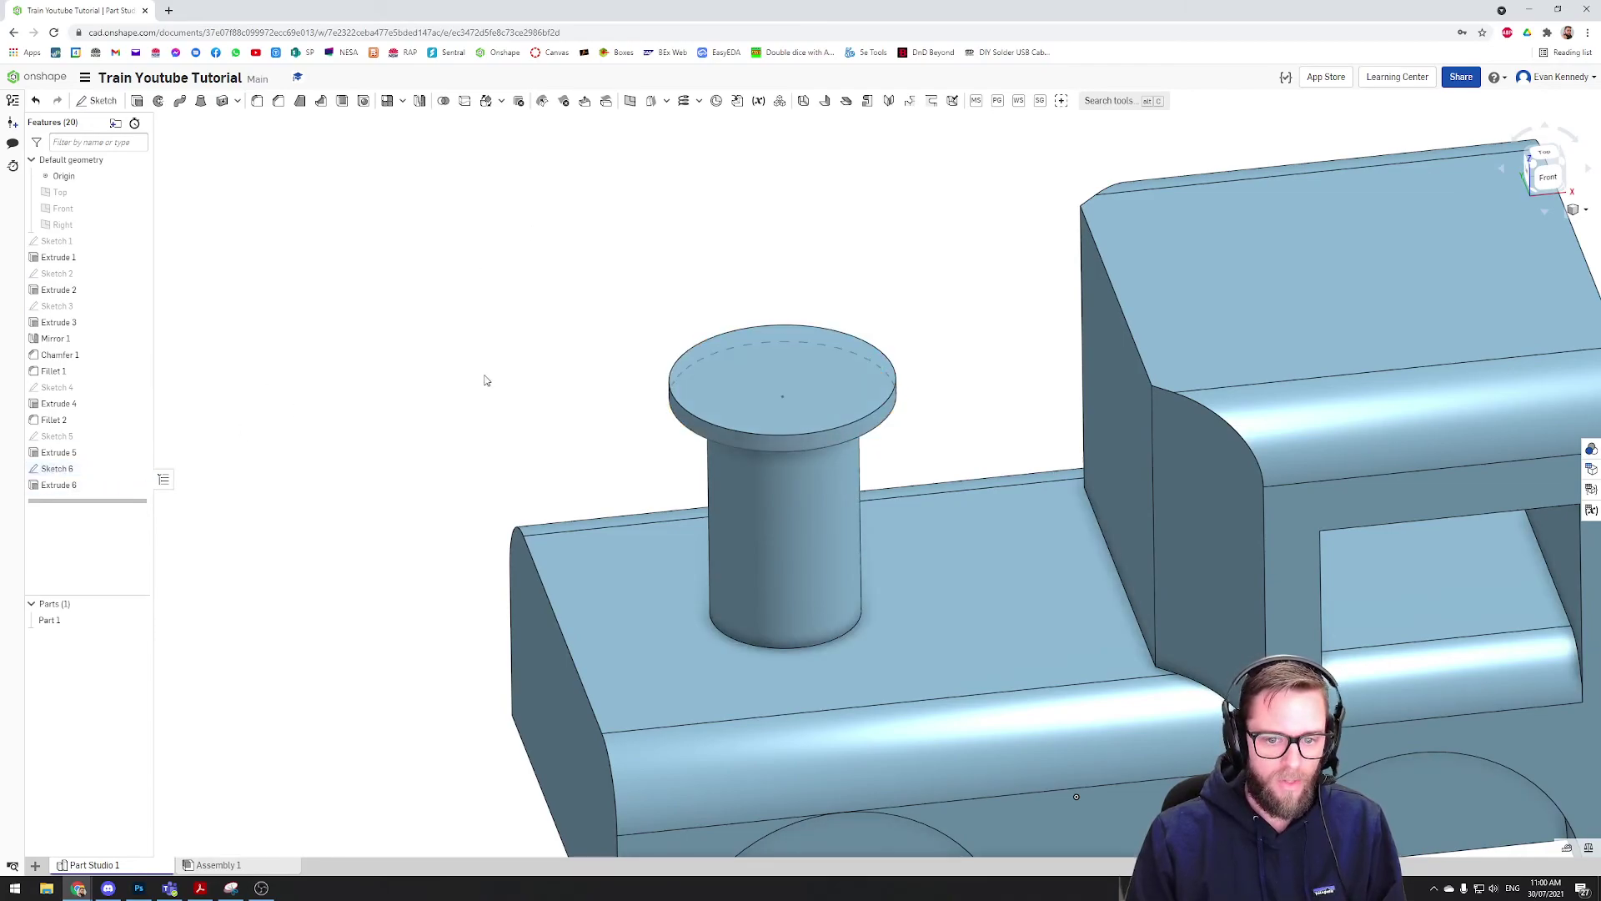
left_click(136, 100)
mouse_move(536, 382)
right_mouse_down()
mouse_move(527, 319)
mouse_move(715, 479)
right_mouse_up()
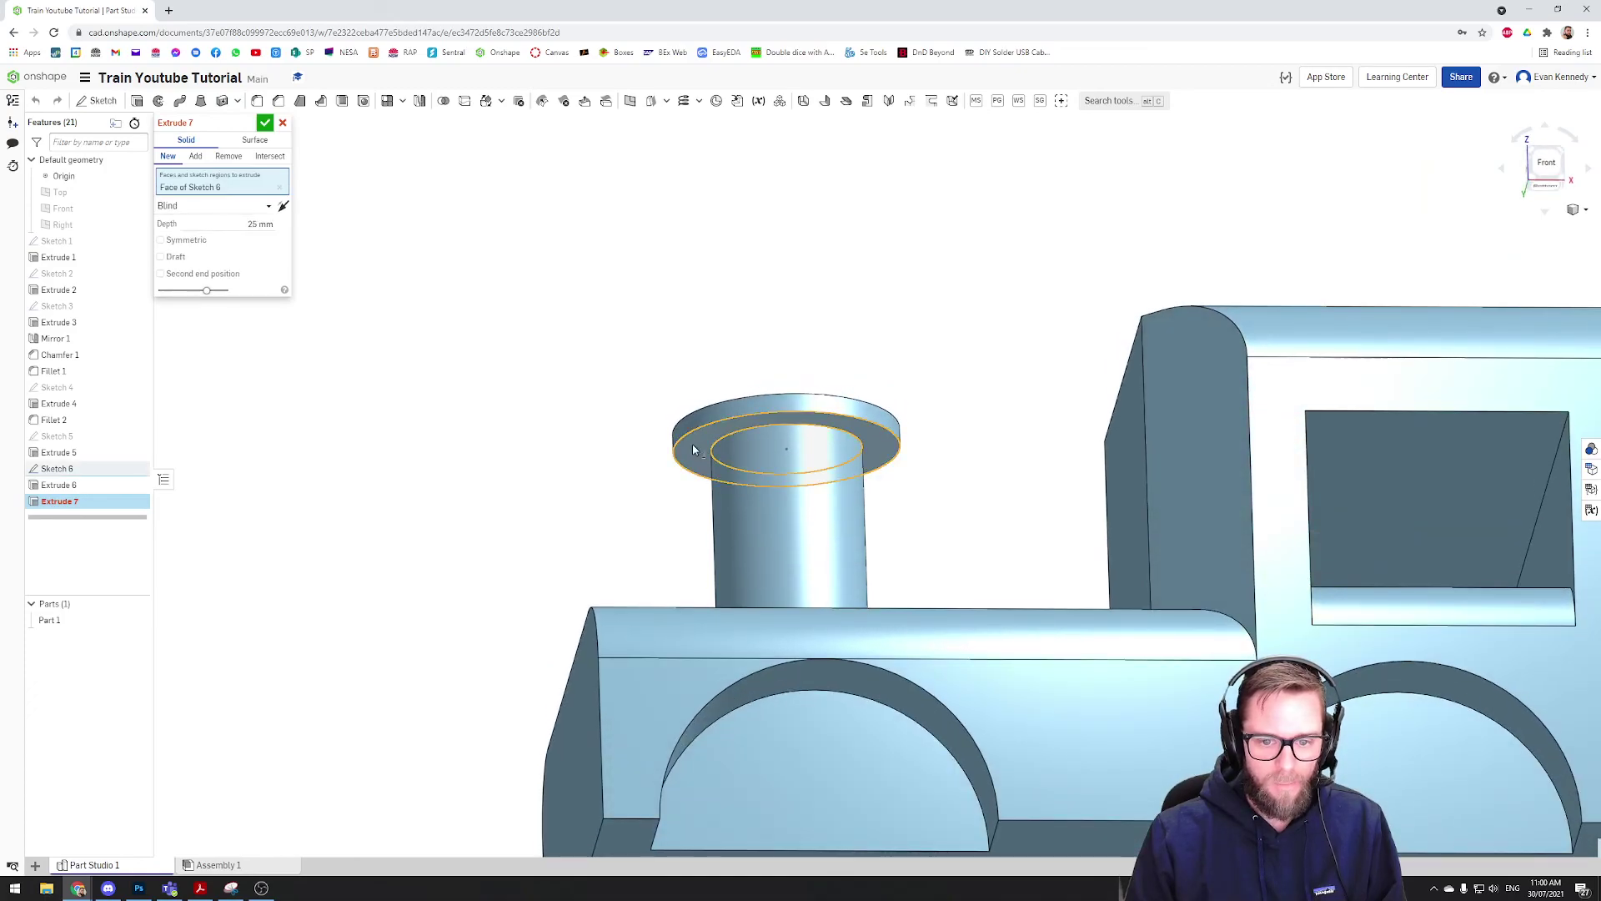
right_click_drag(1096, 627, 1085, 751)
left_click(238, 225)
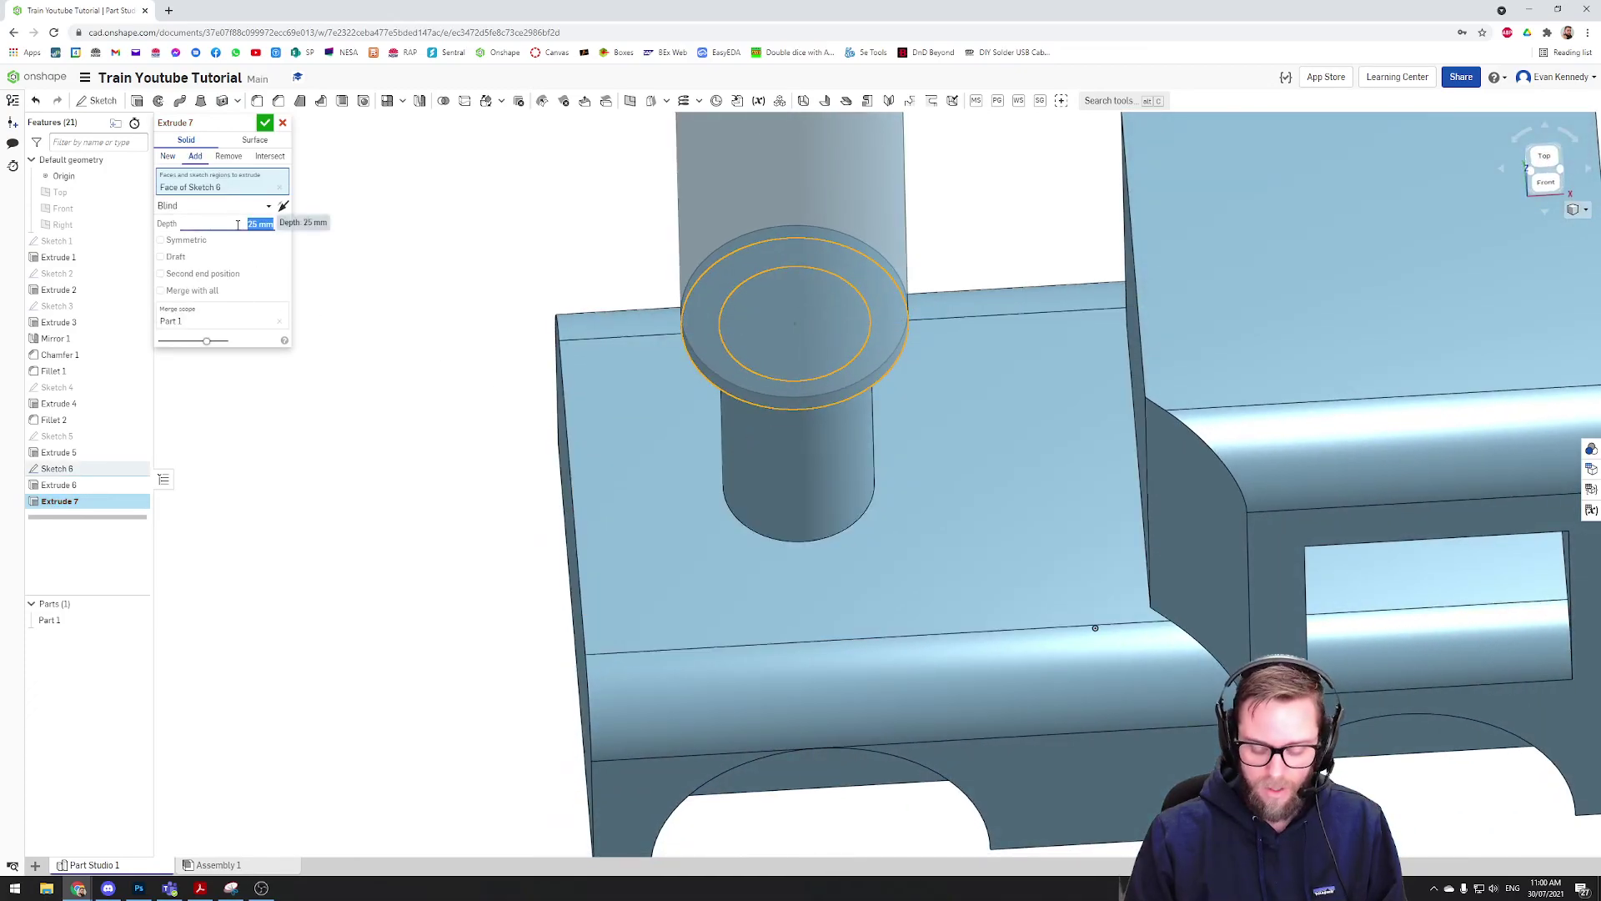
type("5")
left_click(264, 123)
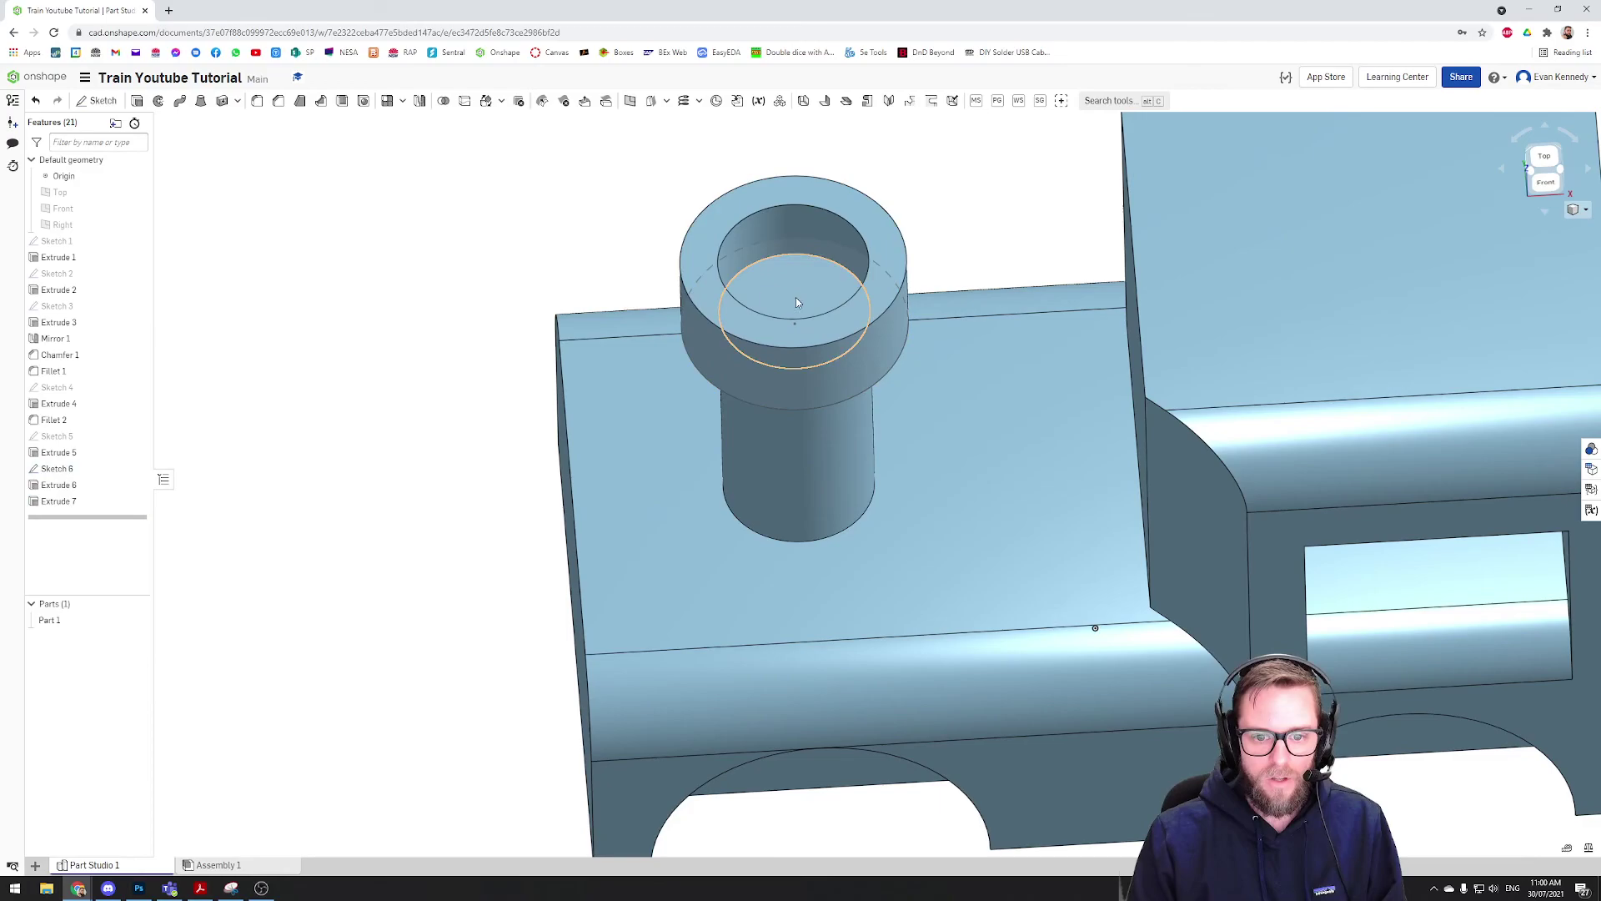
- Hide Sketch 6, the circle sketch used for the chimney's cap and rim, leaving only the solid train body displayed
right_click_drag(796, 297, 806, 258)
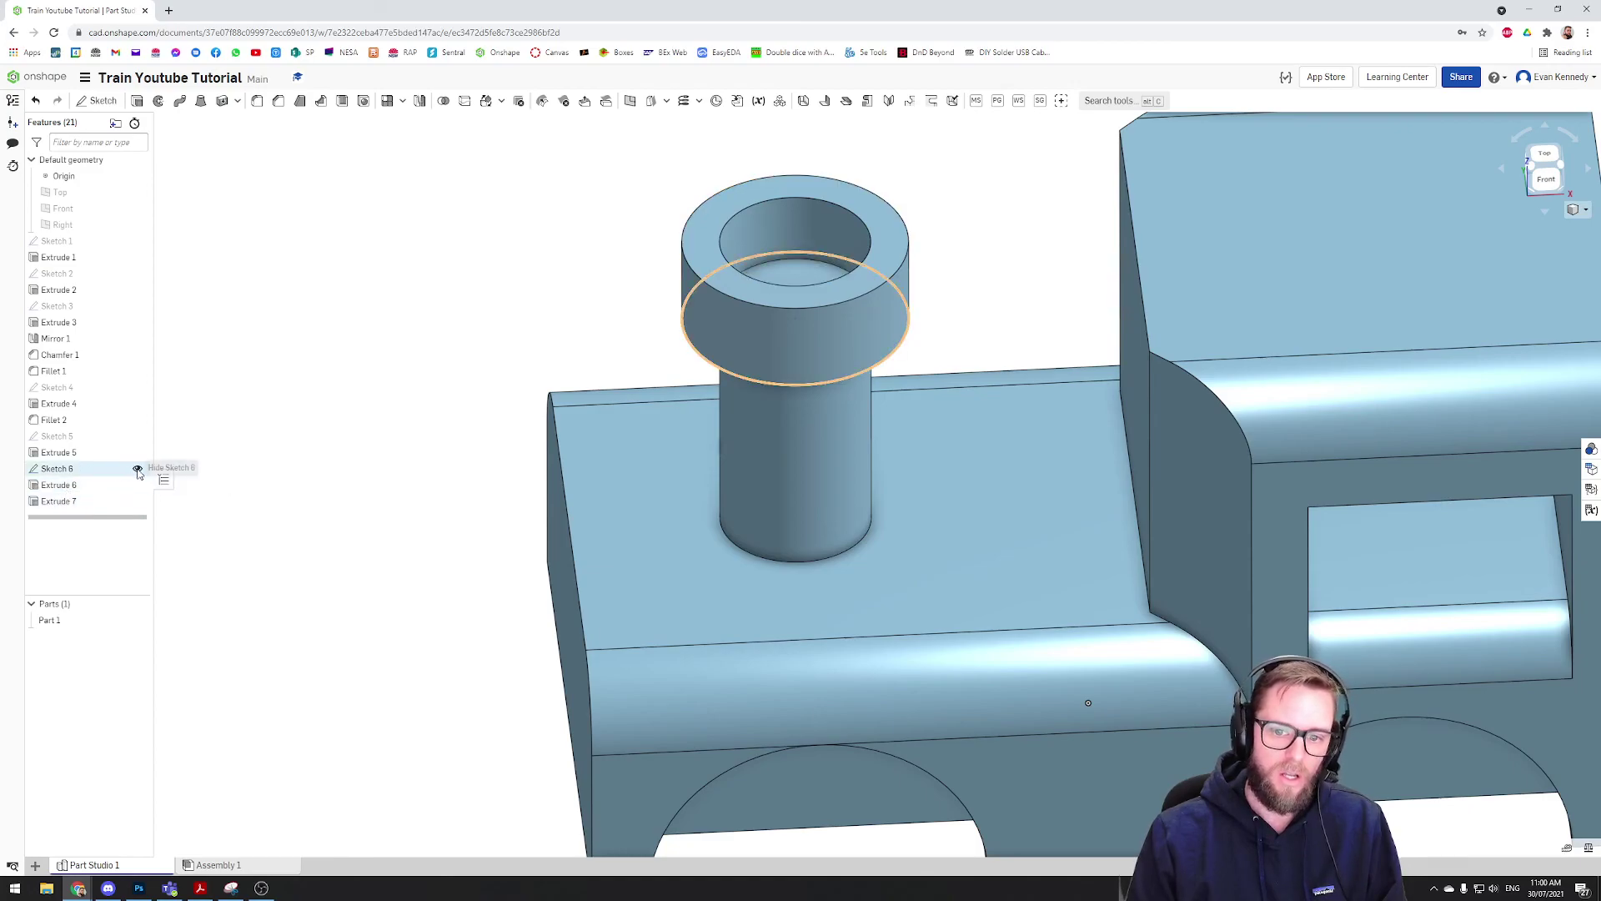
left_click(684, 242)
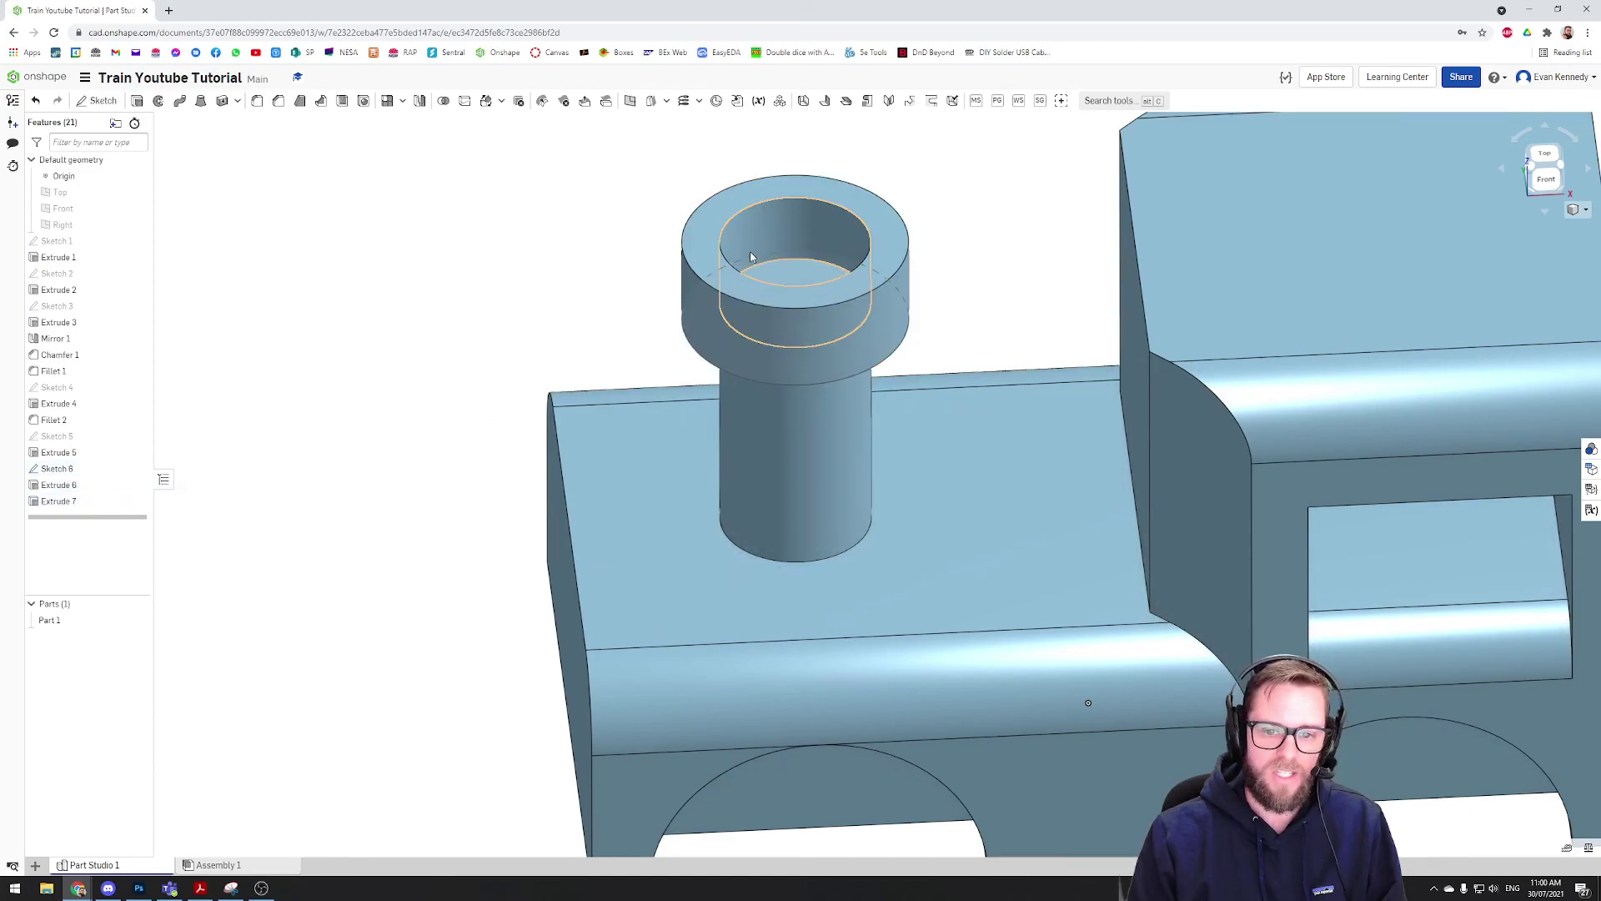
left_click(609, 278)
right_click_drag(609, 278, 667, 394)
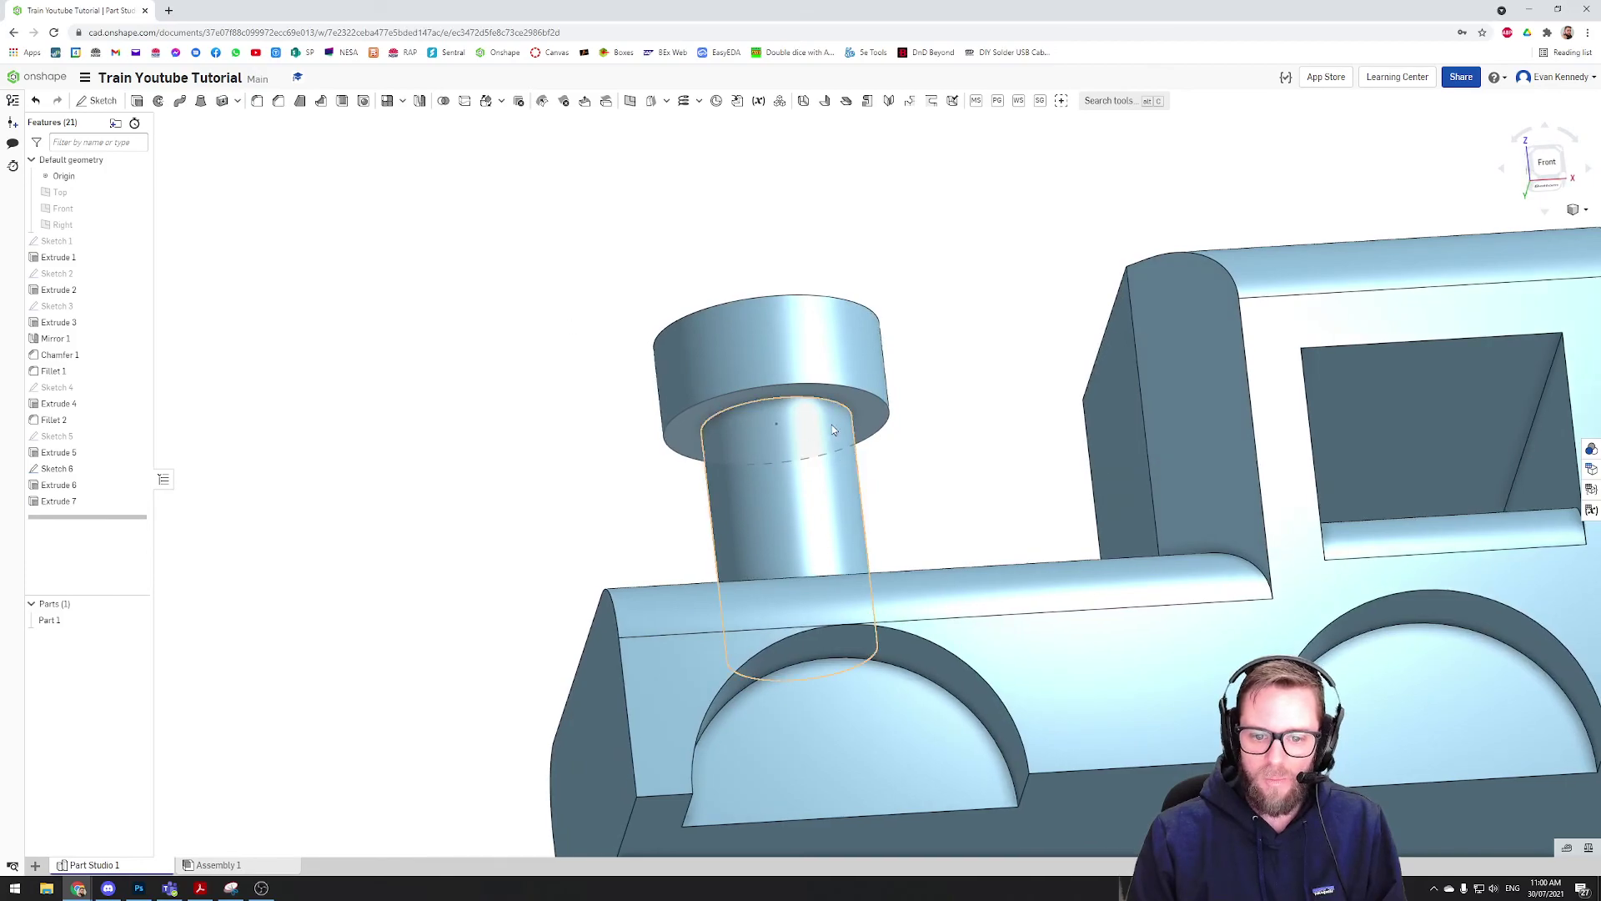
left_click(136, 468)
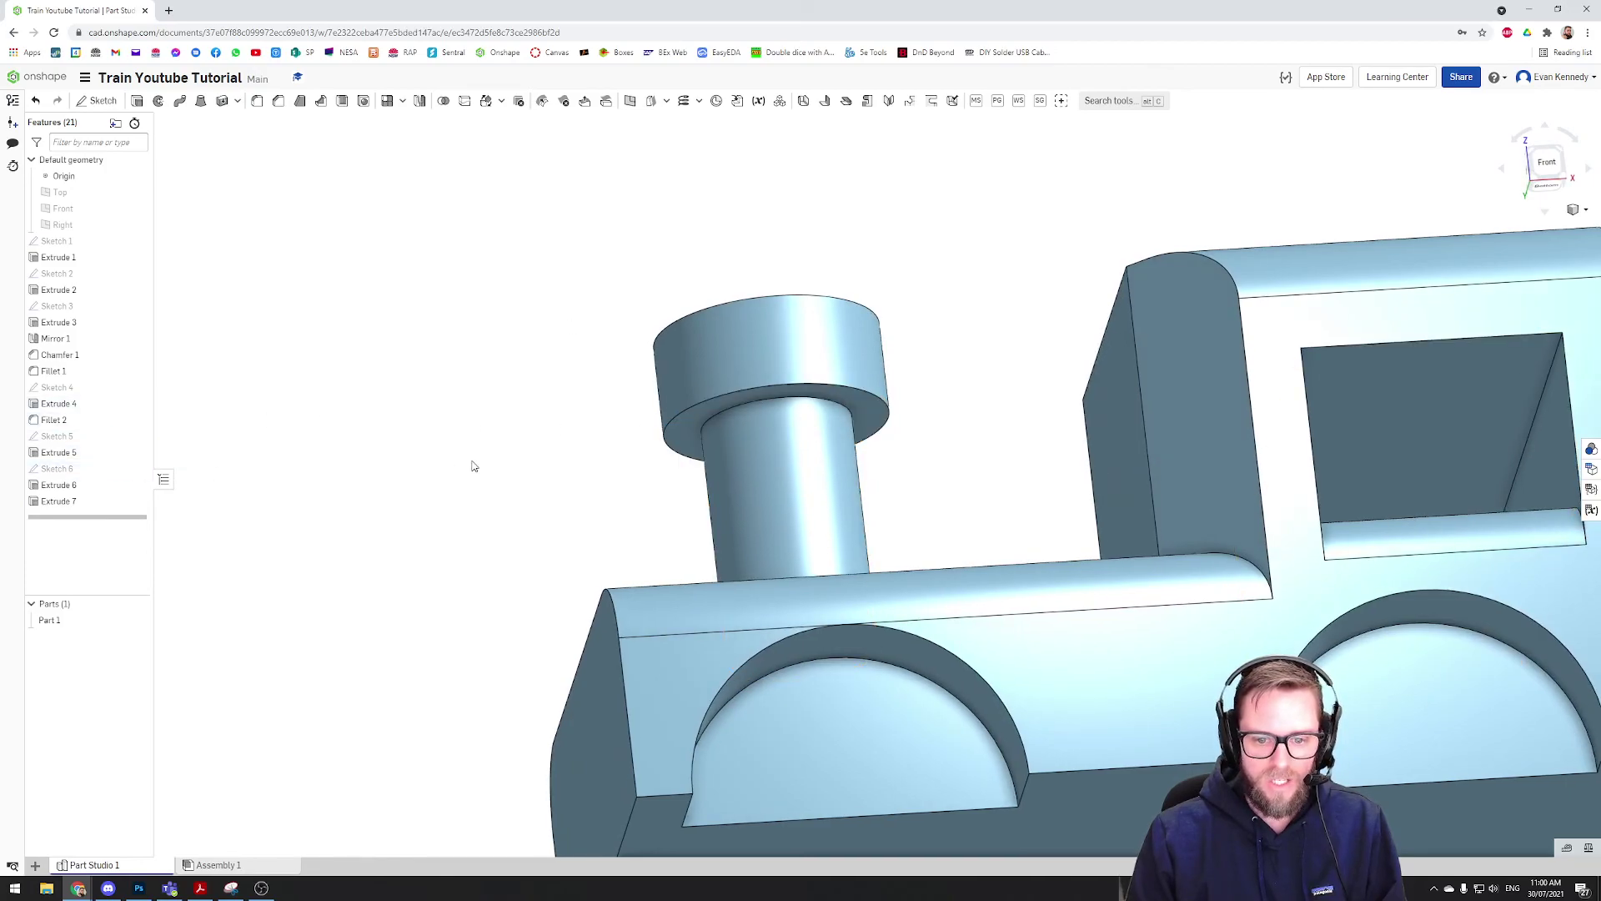
right_click_drag(472, 466, 500, 497)
scroll(447, 505, "down", 5)
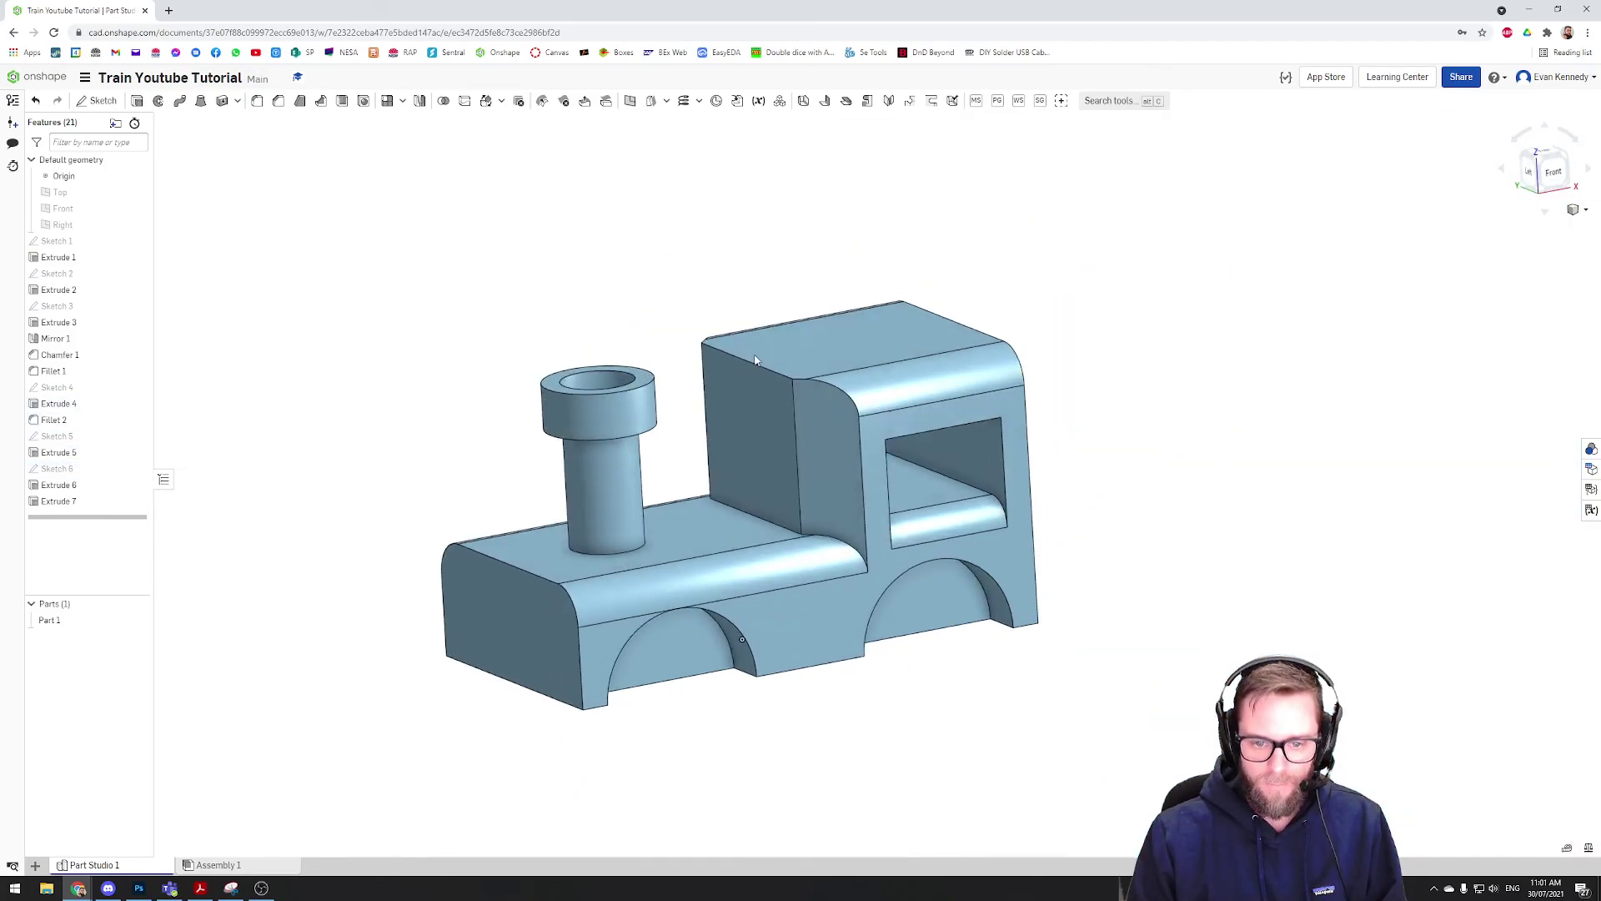
right_click_drag(755, 360, 758, 386)
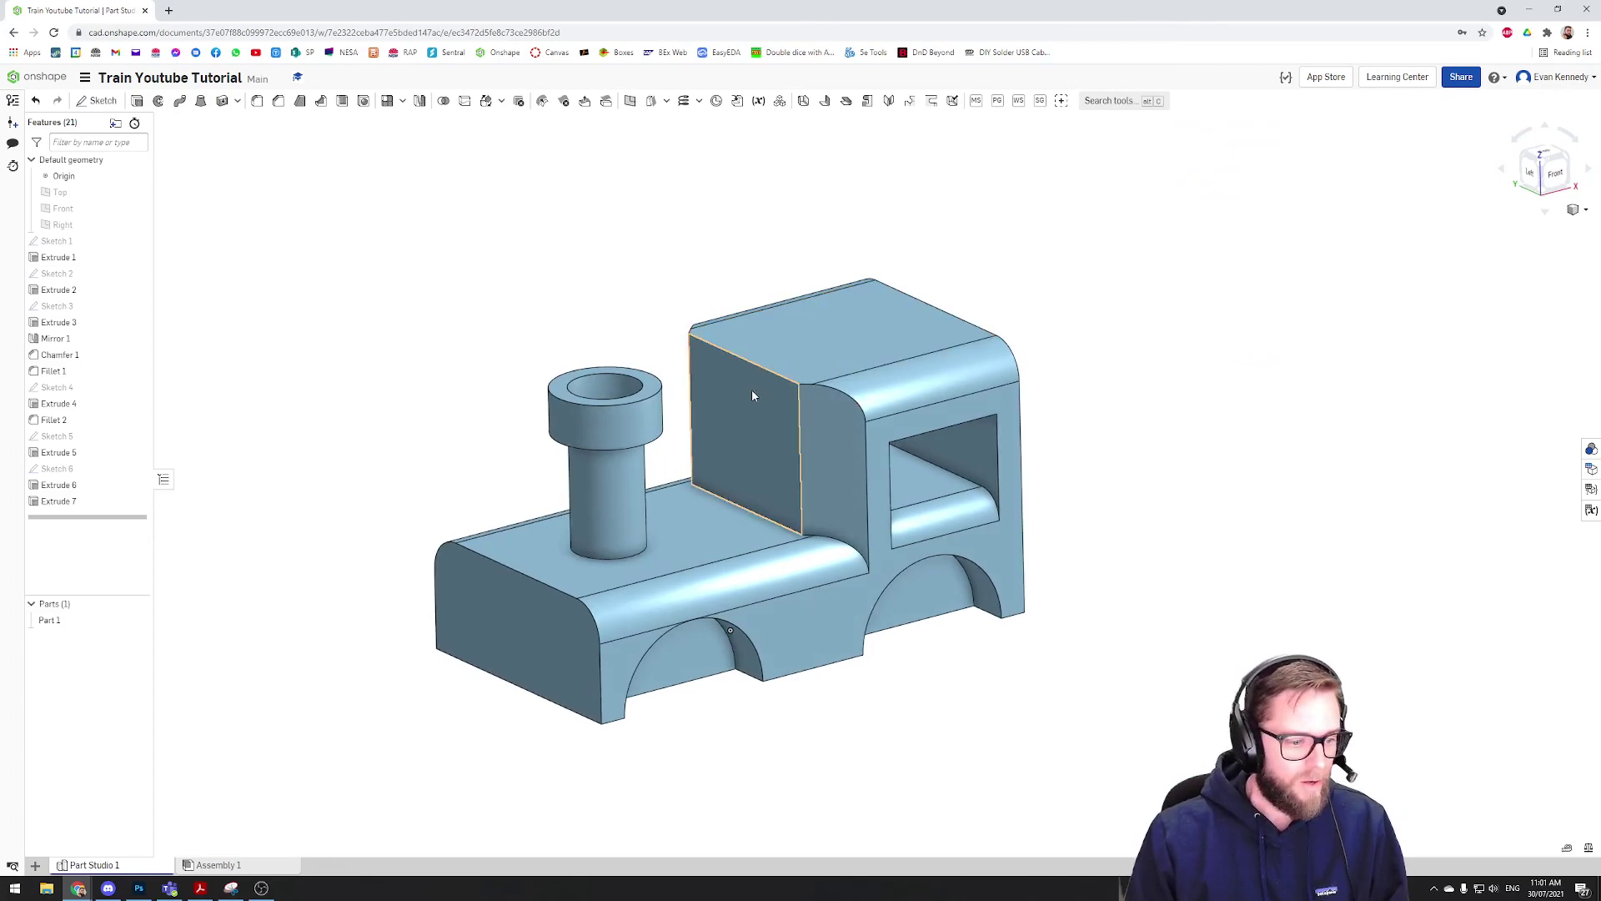